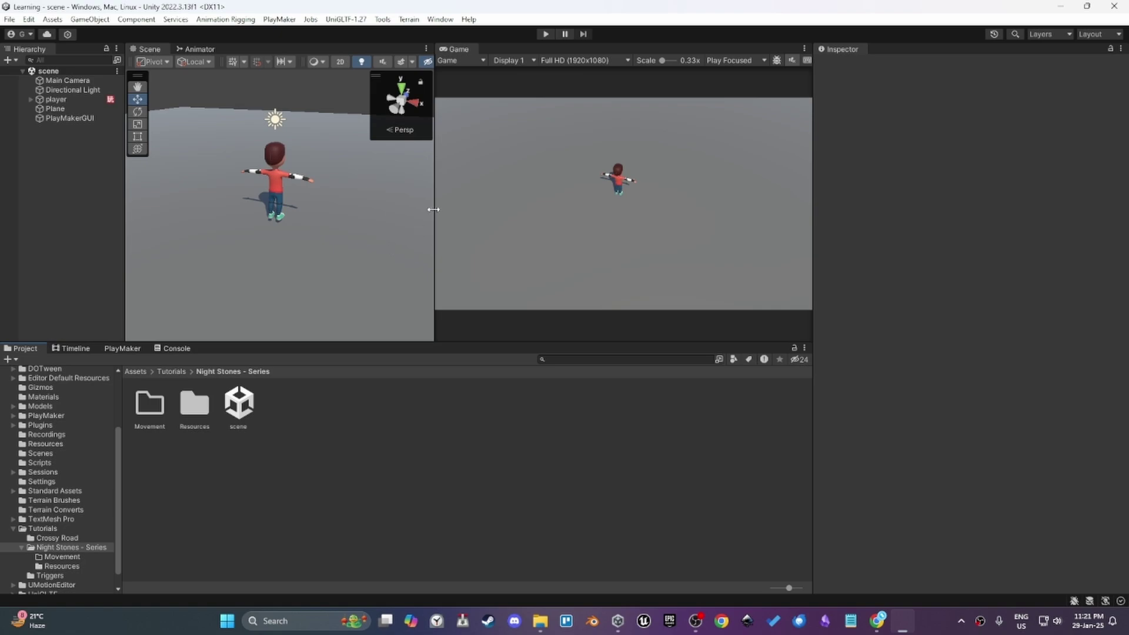
- Widen the Scene view slightly beside the Game view
drag(433, 209, 455, 210)
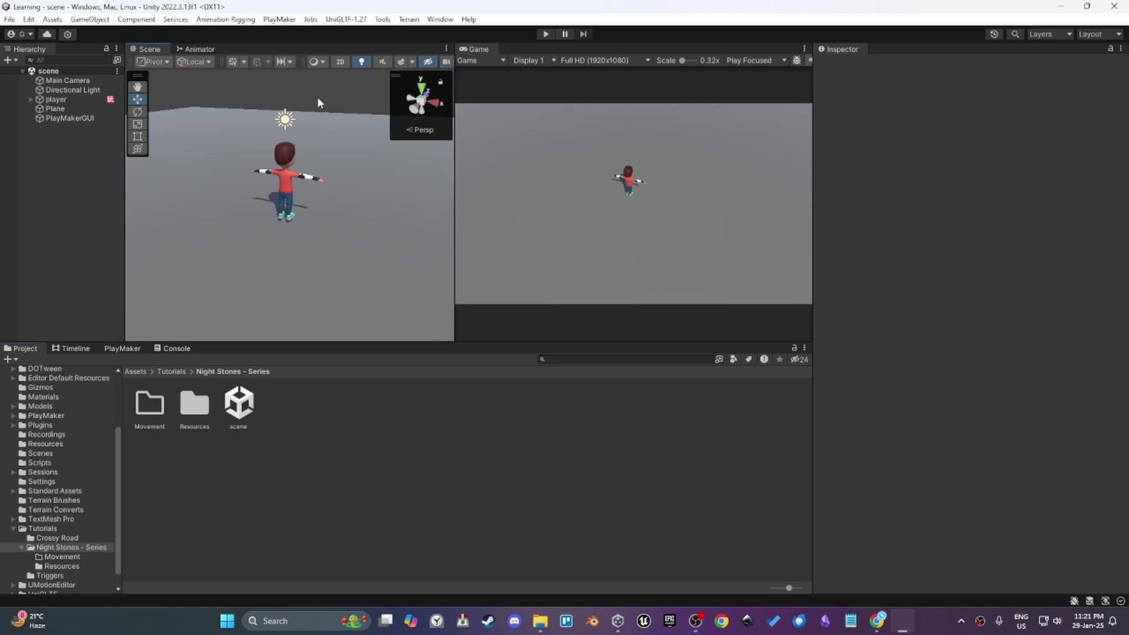
middle_drag(289, 215, 284, 256)
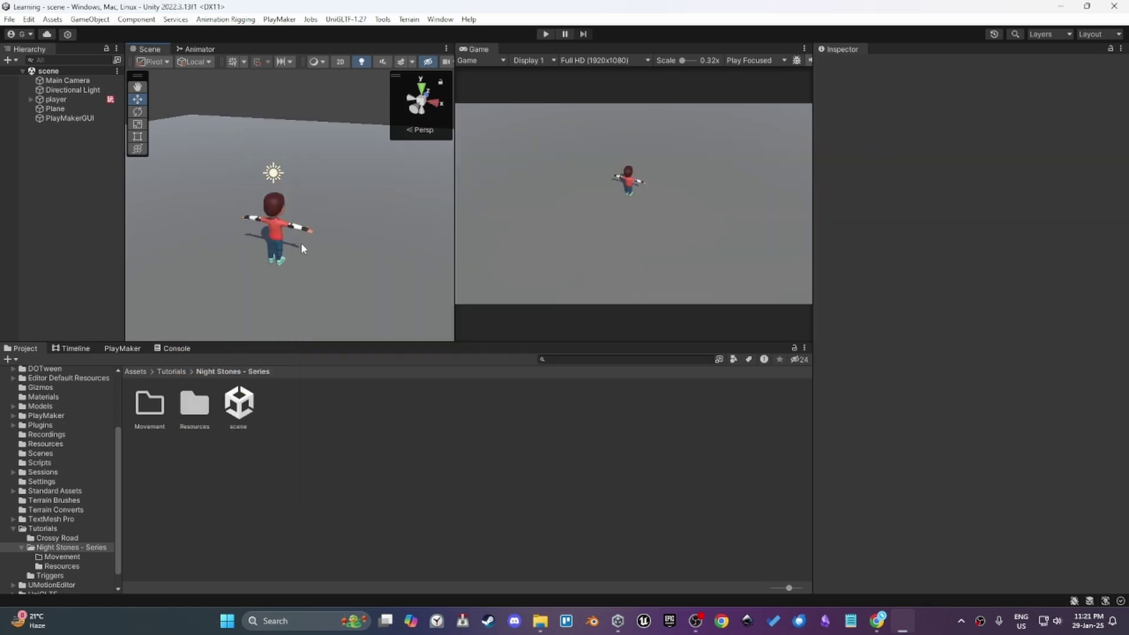
middle_drag(301, 243, 308, 214)
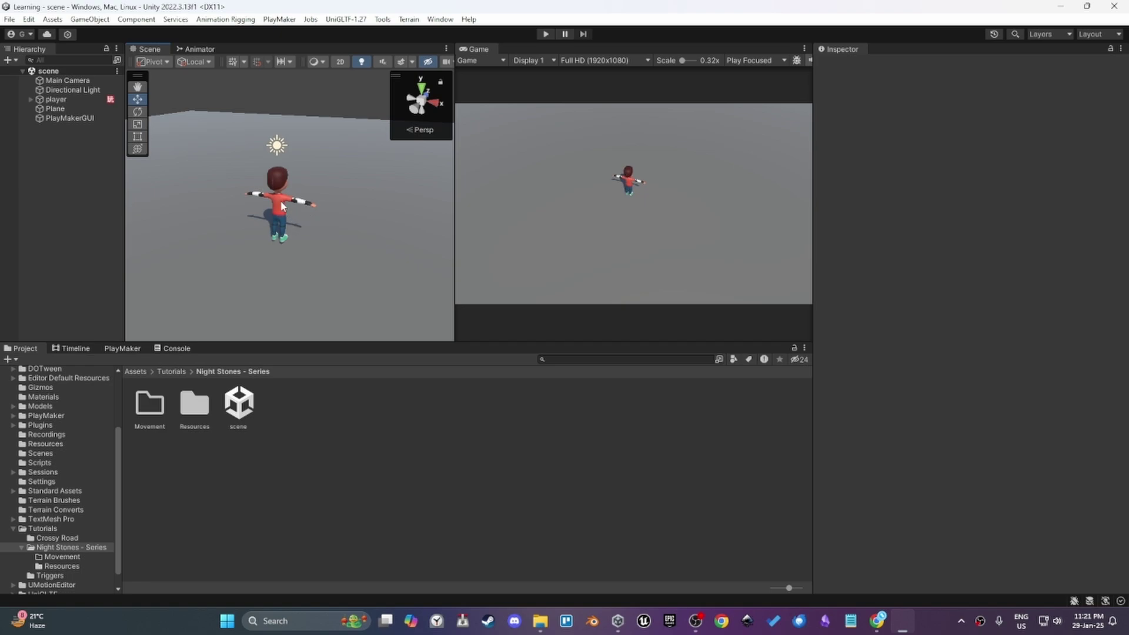
- Open the Package Manager and list the packages from the Unity Registry
click(432, 22)
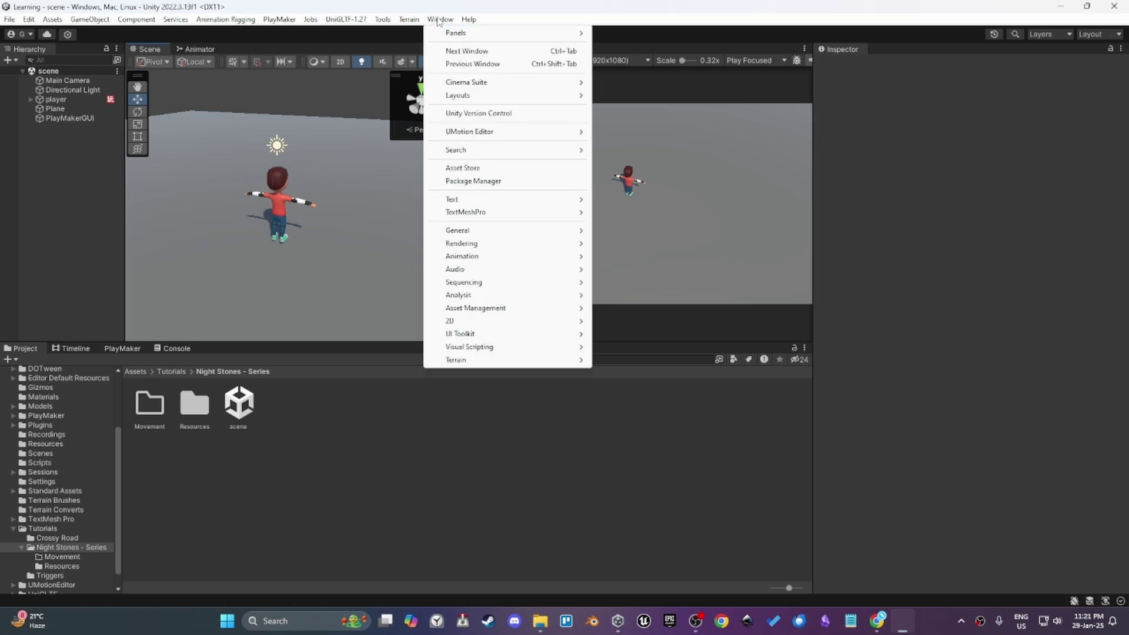
click(456, 182)
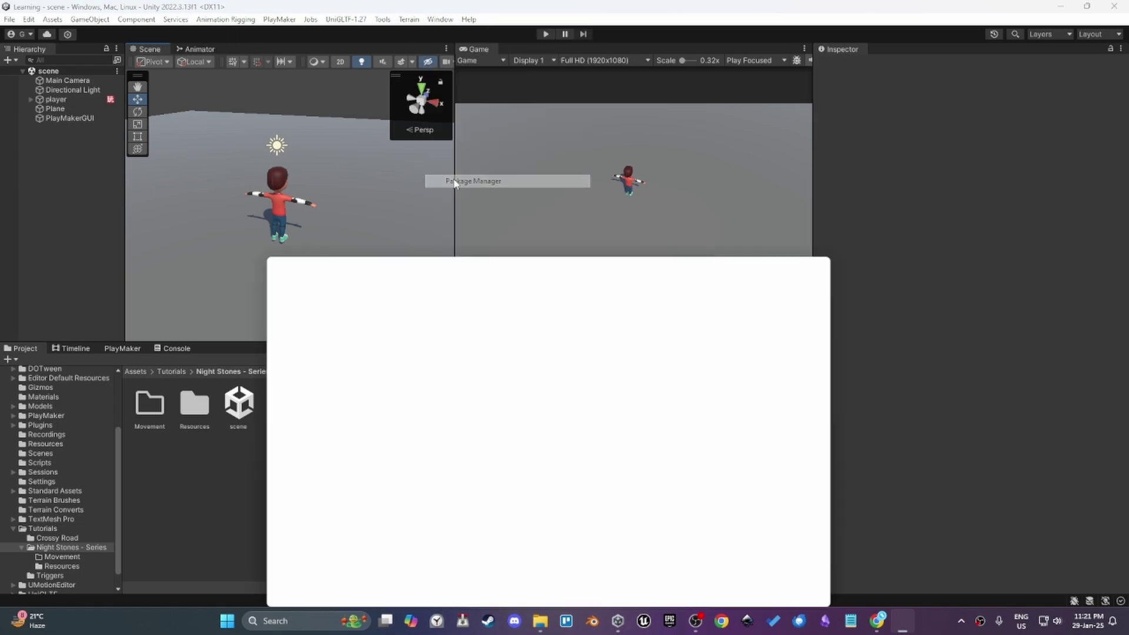
drag(369, 260, 371, 125)
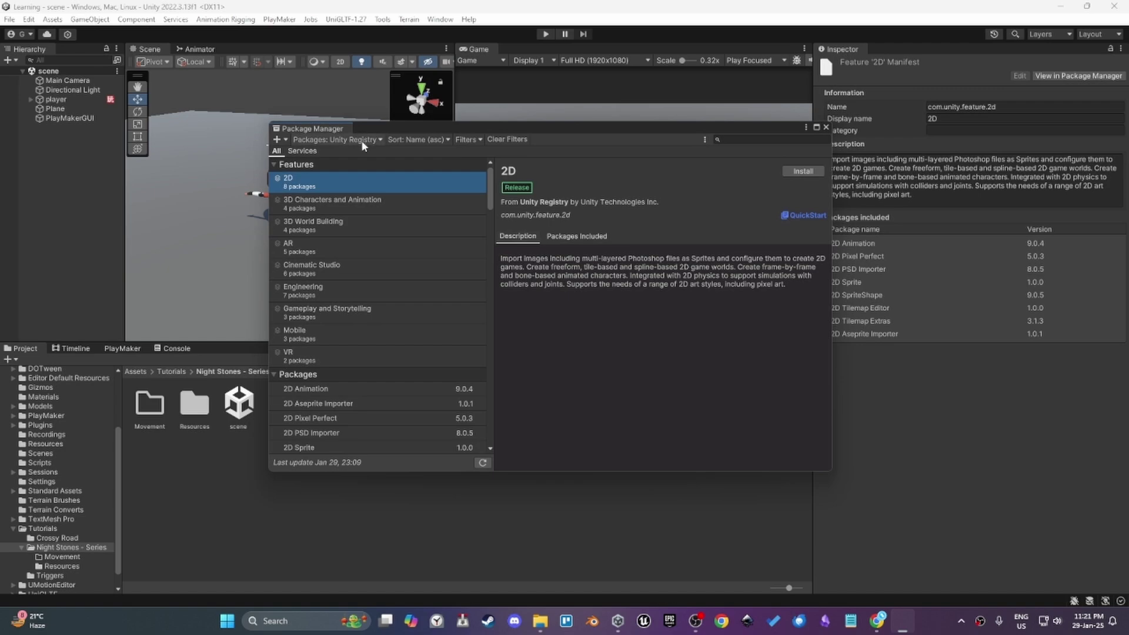
click(358, 138)
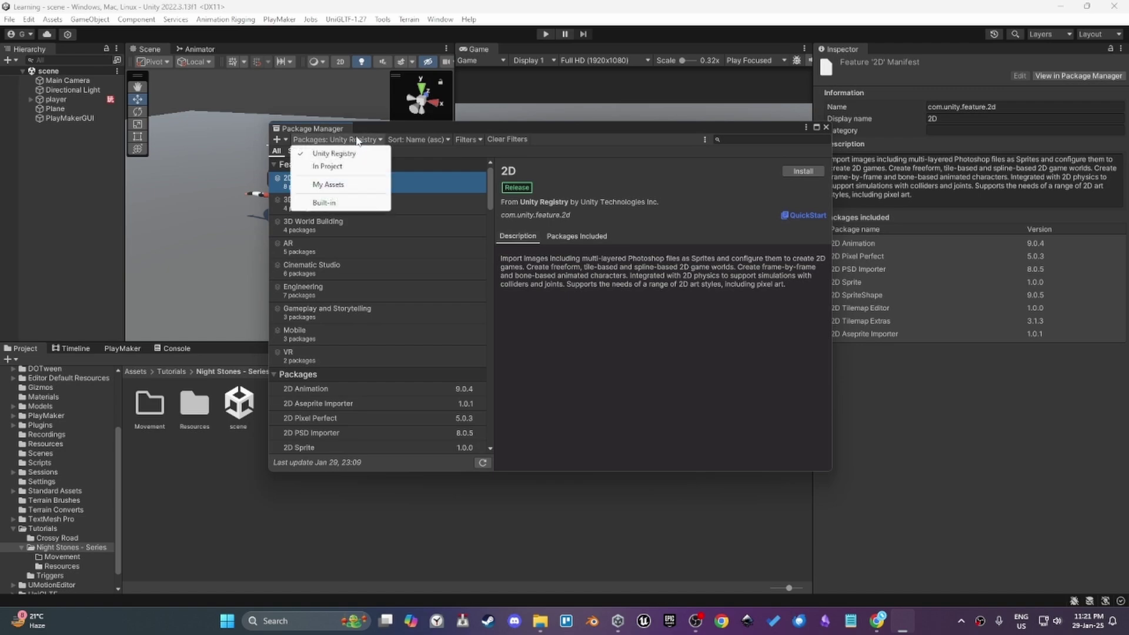
click(309, 154)
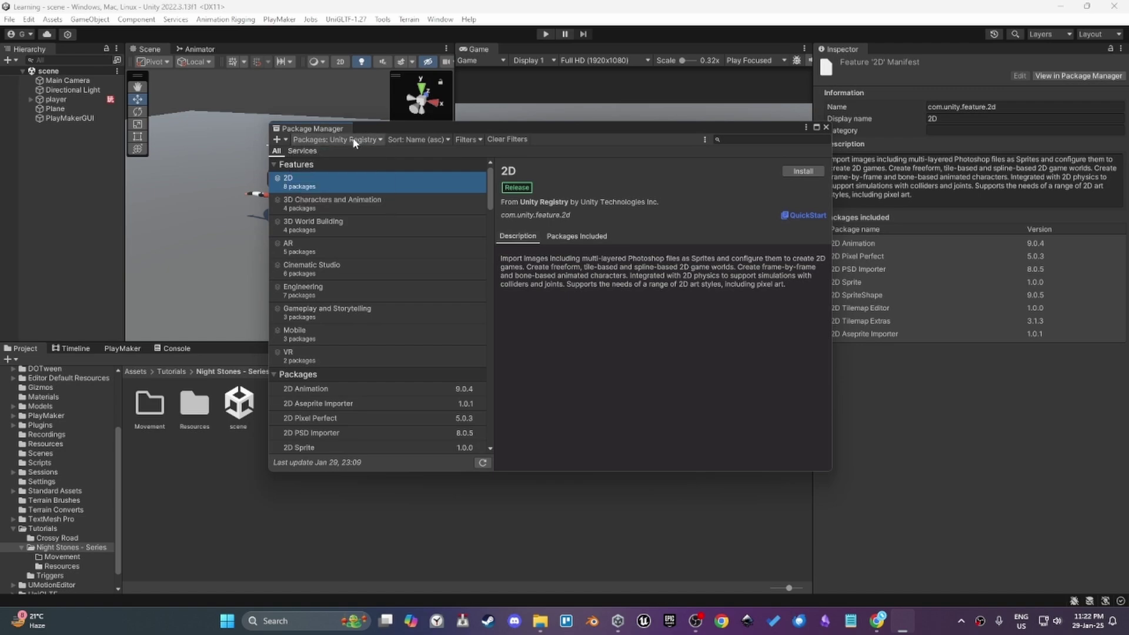
click(355, 139)
click(337, 156)
- Search the packages for "cinemach", view Cinemachine among the Cinematic Studio feature's included packages, and close the Package Manager
click(729, 142)
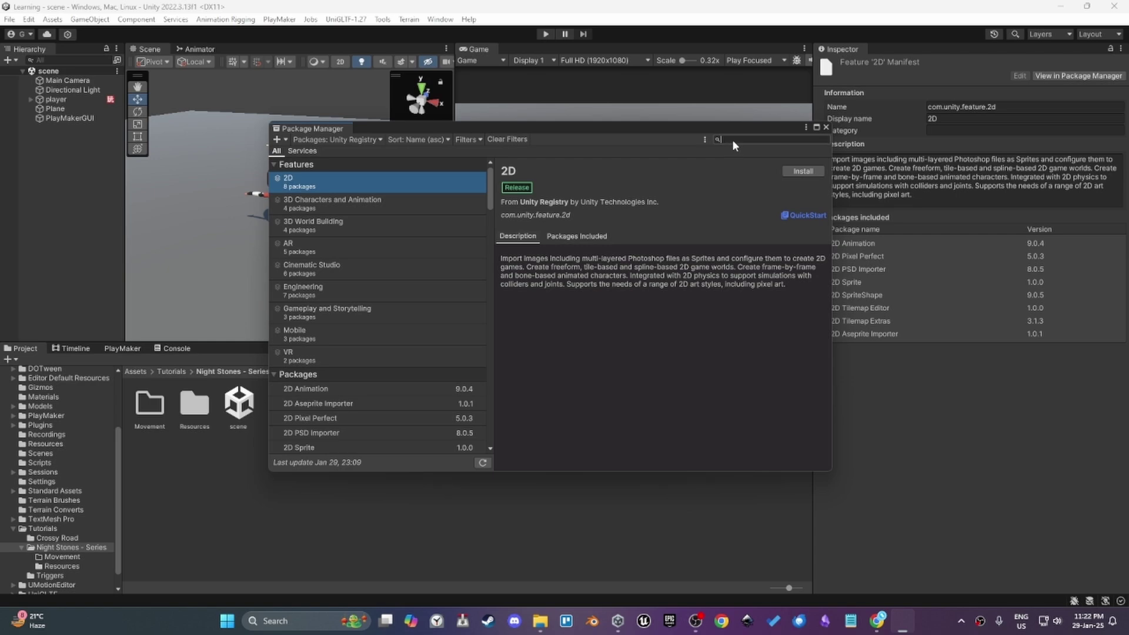
text(cinemach)
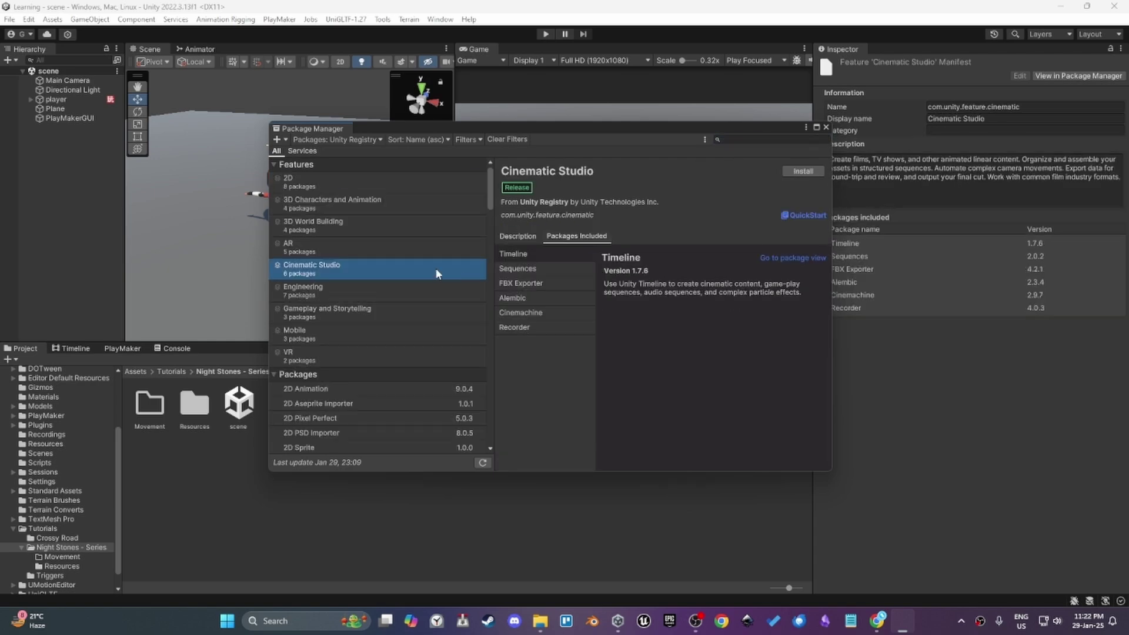
click(536, 313)
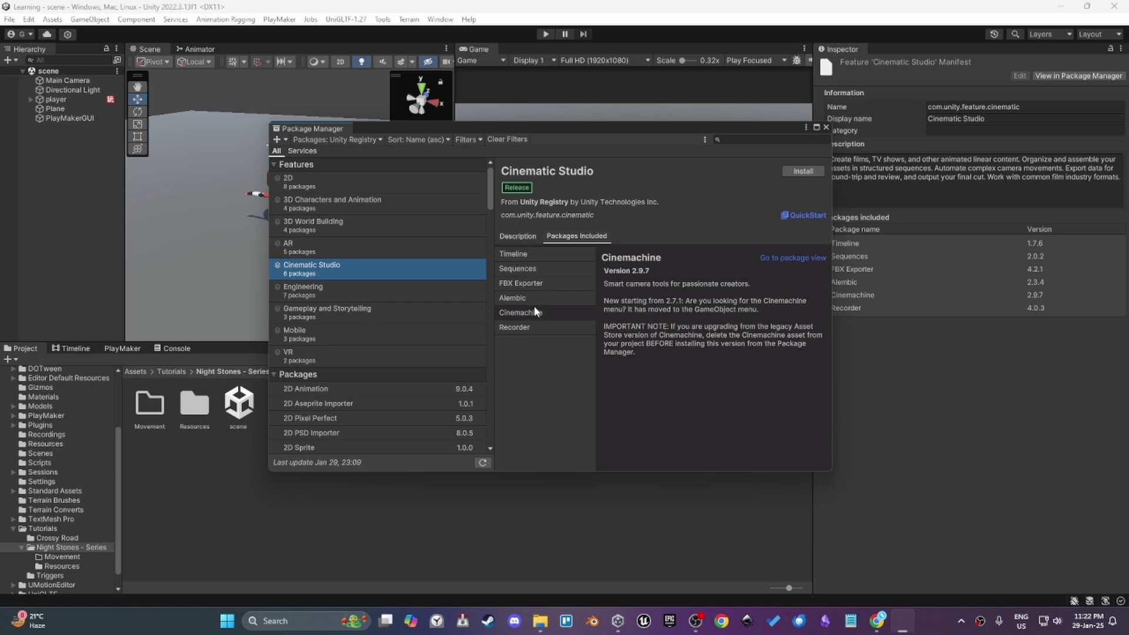
click(825, 128)
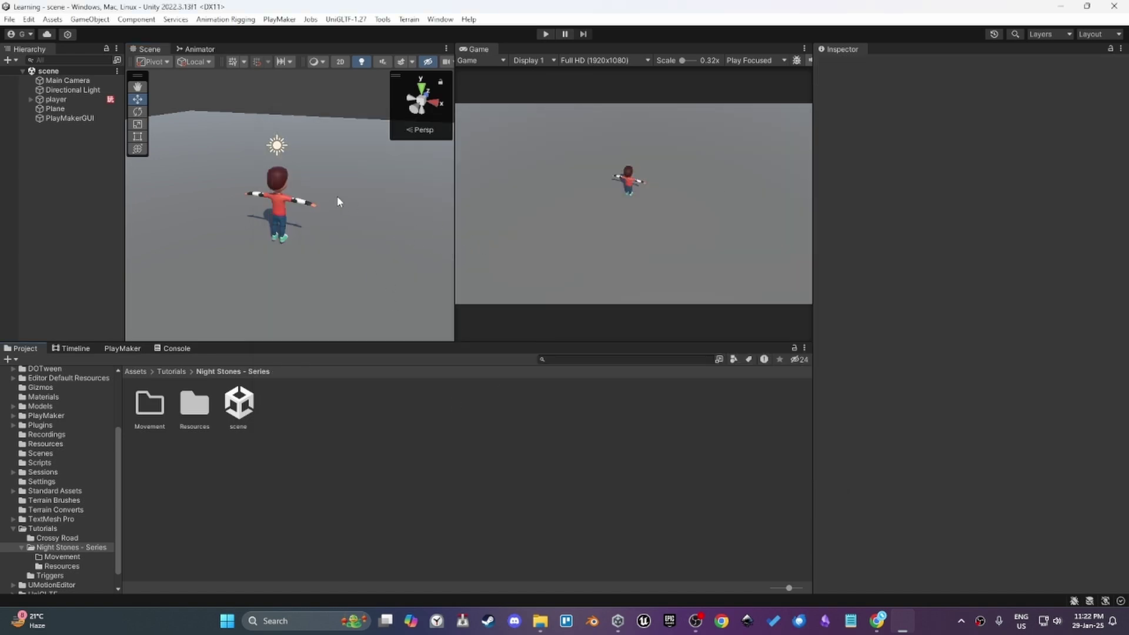
scroll(335, 191, down, 5)
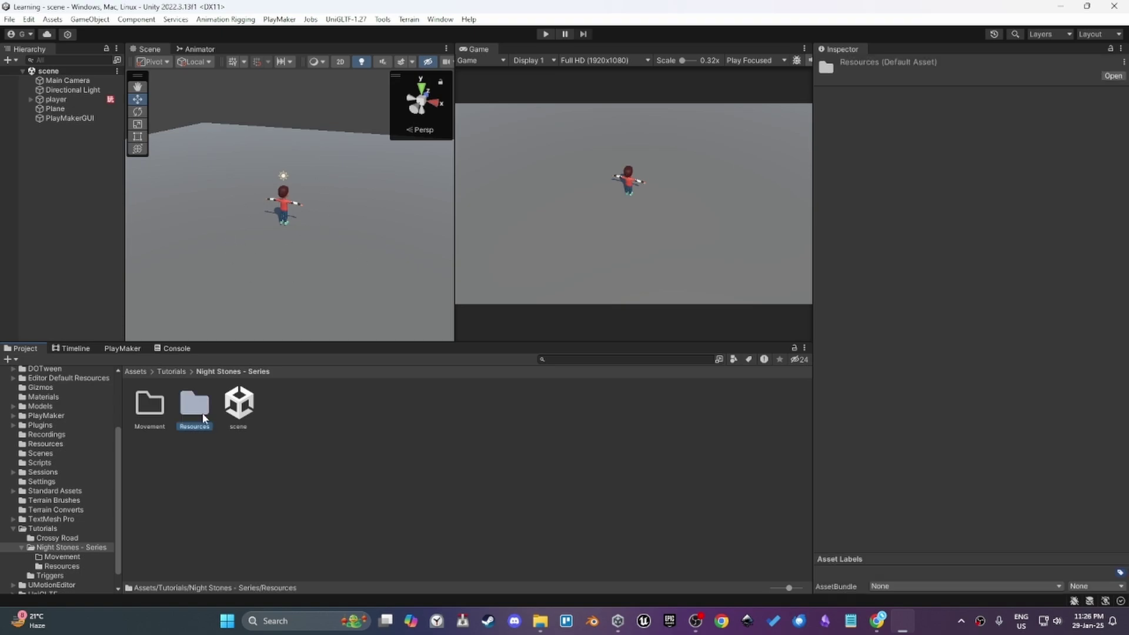
click(215, 467)
right_click(195, 421)
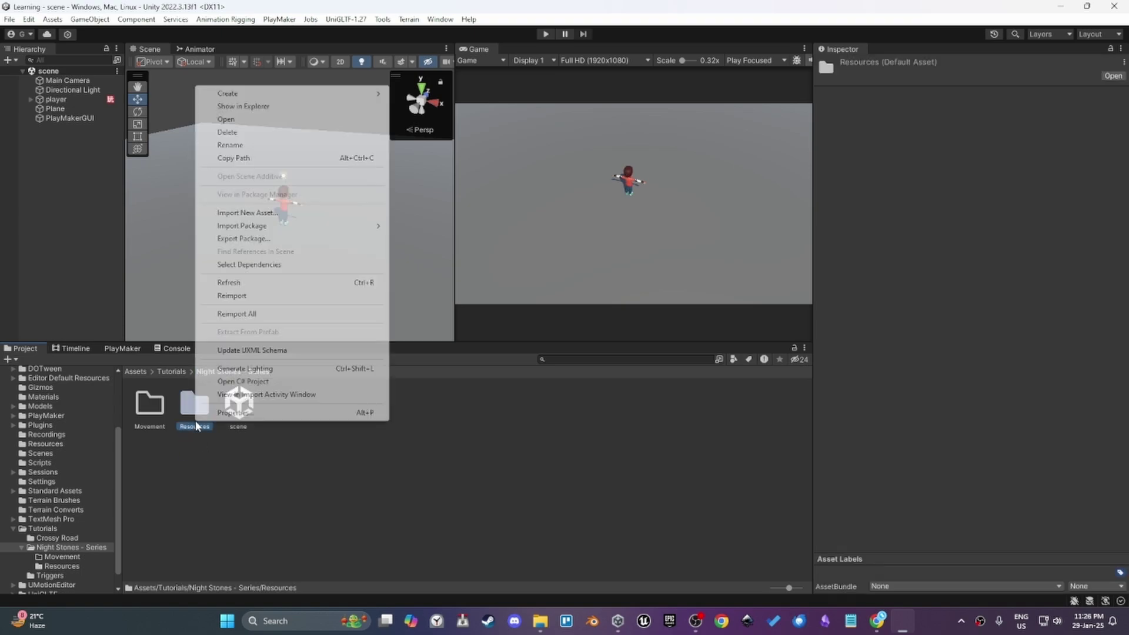
click(206, 461)
- Switch to Chrome, copy the brown soil texture image, and return to Unity
key(alt+Tab)
click(614, 7)
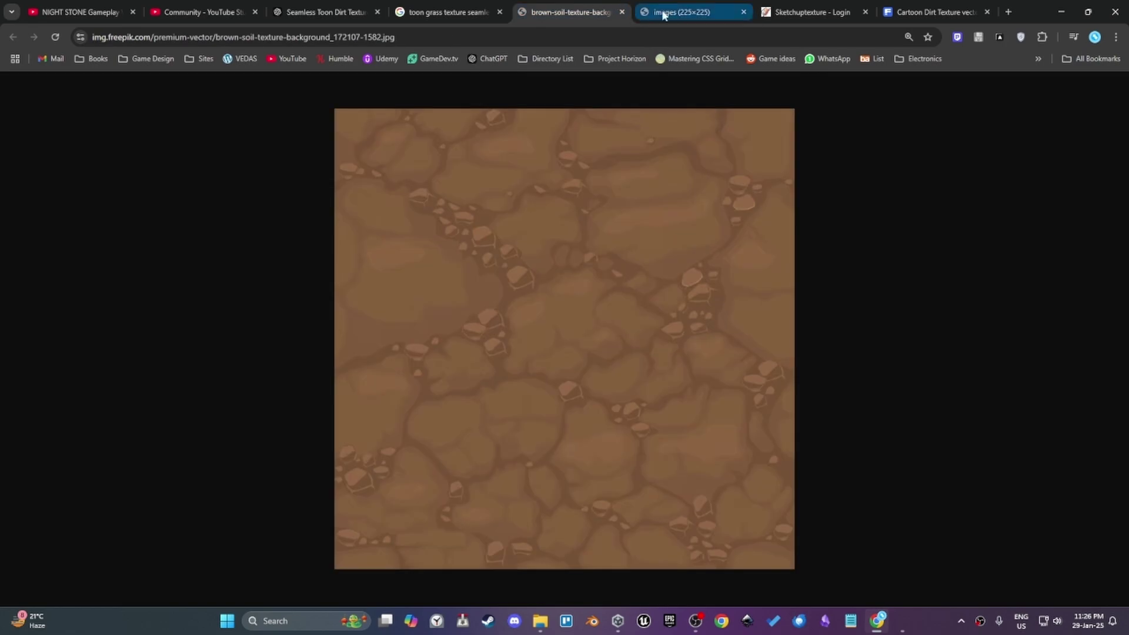
right_click(577, 234)
click(588, 259)
key(alt+Tab)
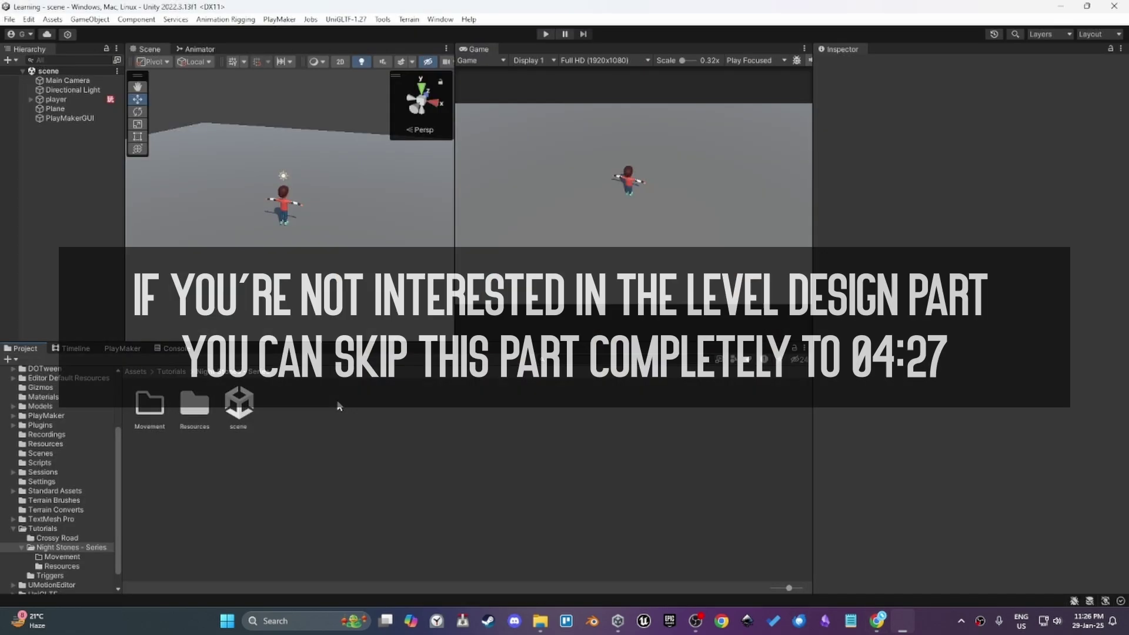
- Create a folder named Textures inside the Resources folder of Night Stones - Series and open it
right_click(190, 414)
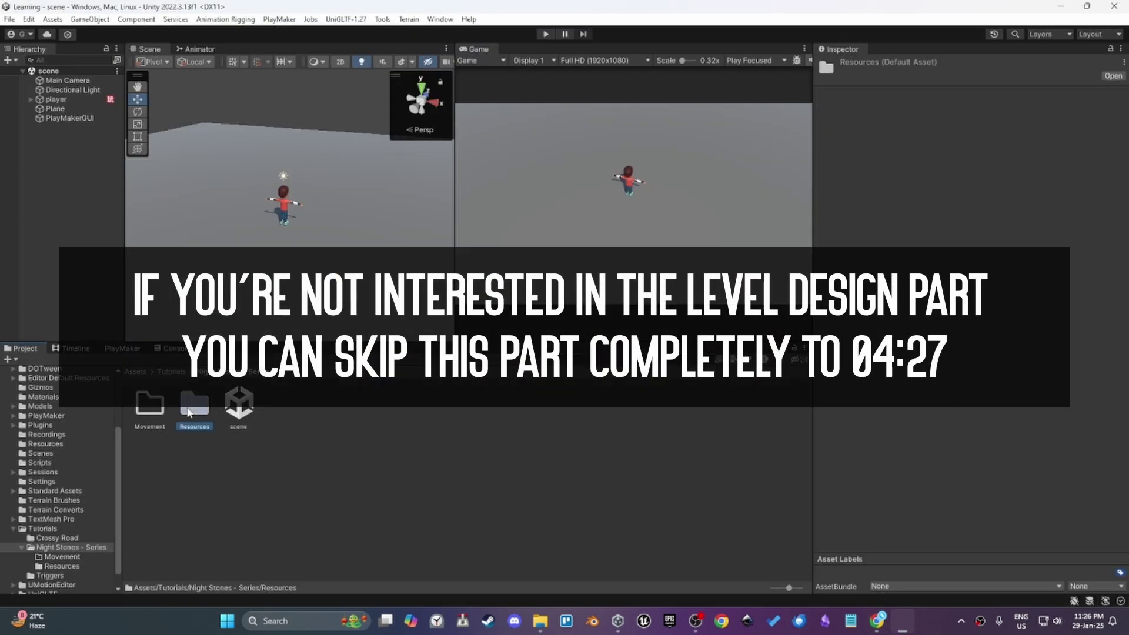
click(188, 441)
click(194, 418)
double_click(194, 418)
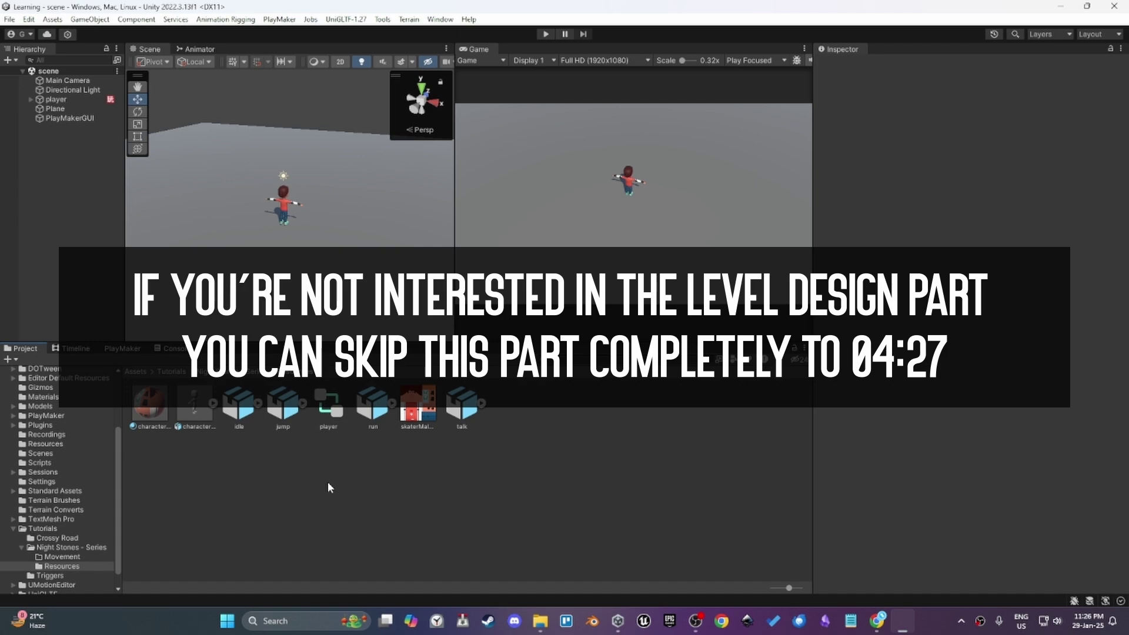
key(ctrl+shift+n)
text(Tex)
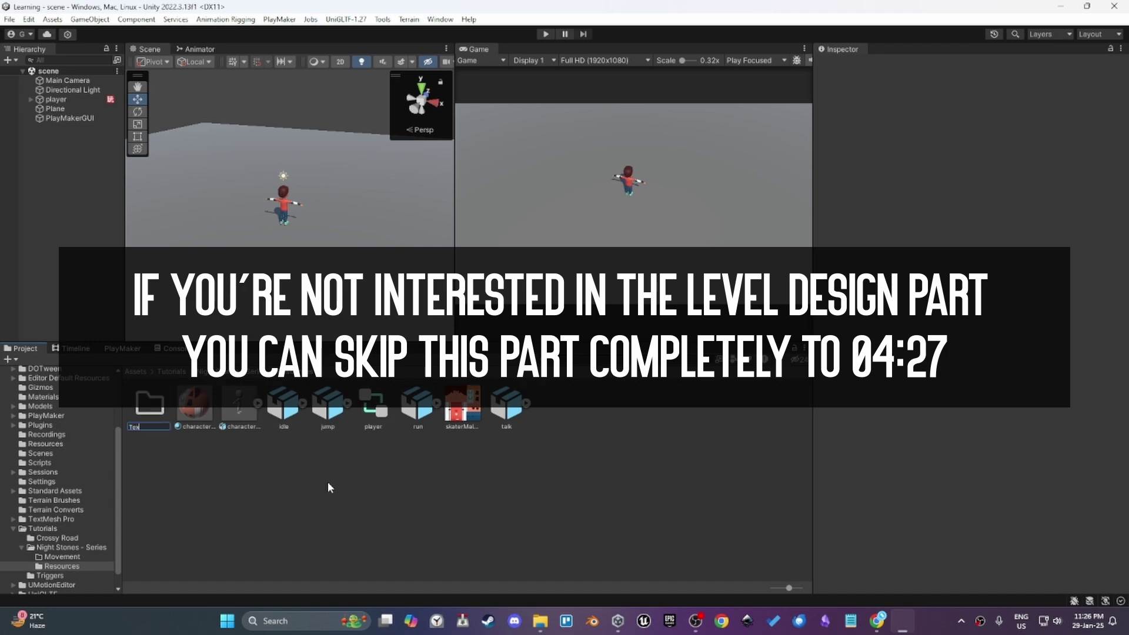
text(tures)
key(Return)
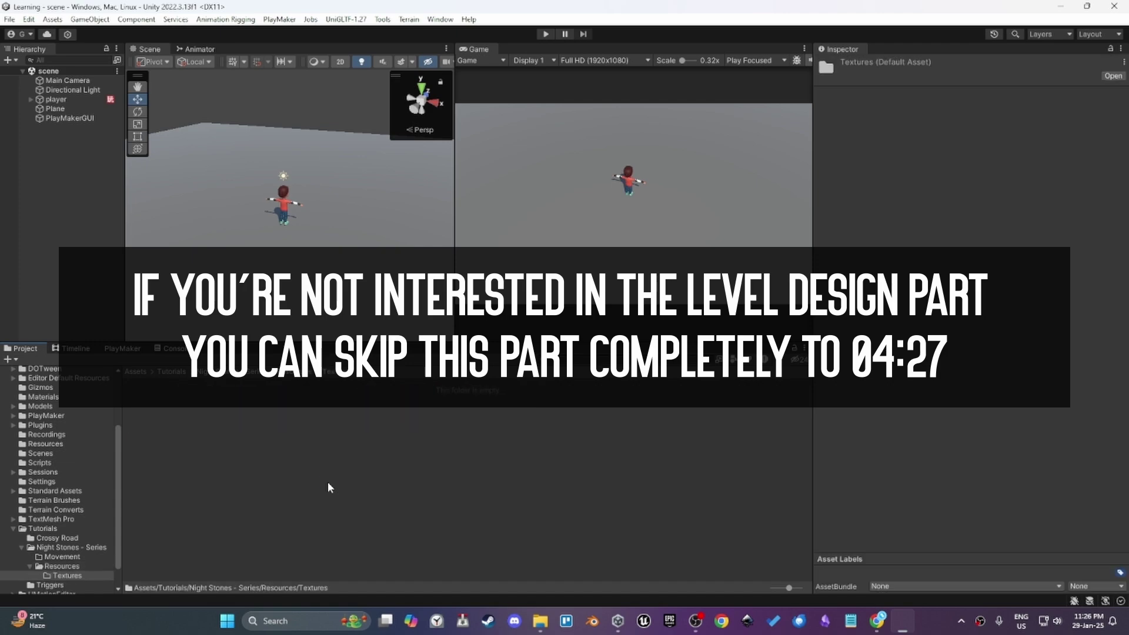
- Show the Textures folder in File Explorer and save the copied soil image there as dirt.png with Paste Into File
right_click(328, 484)
click(376, 168)
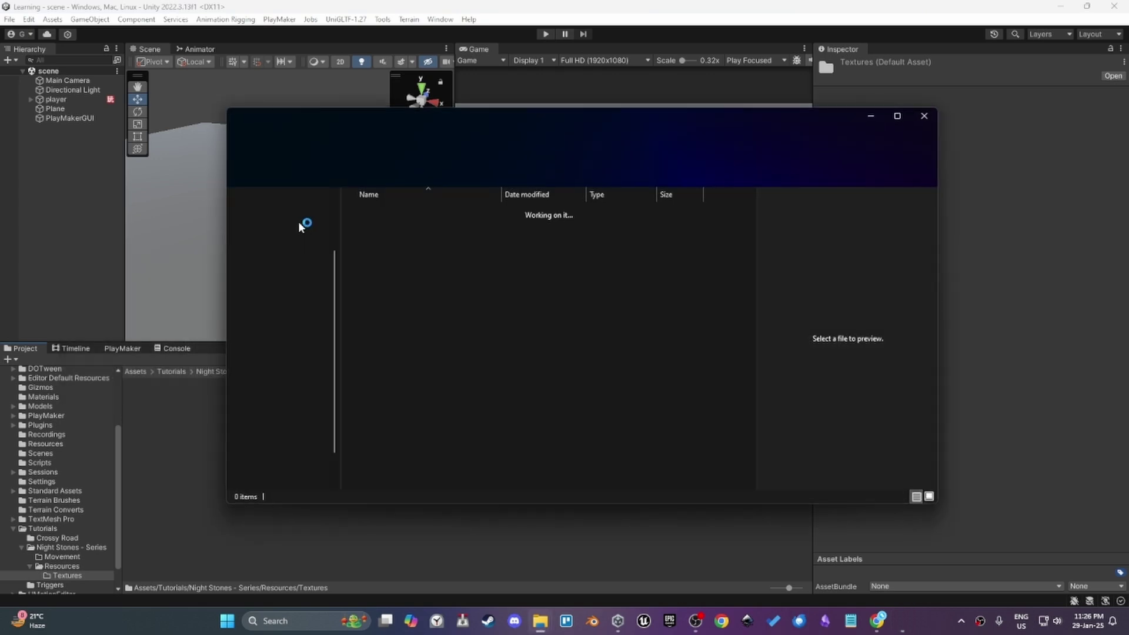
right_click(428, 304)
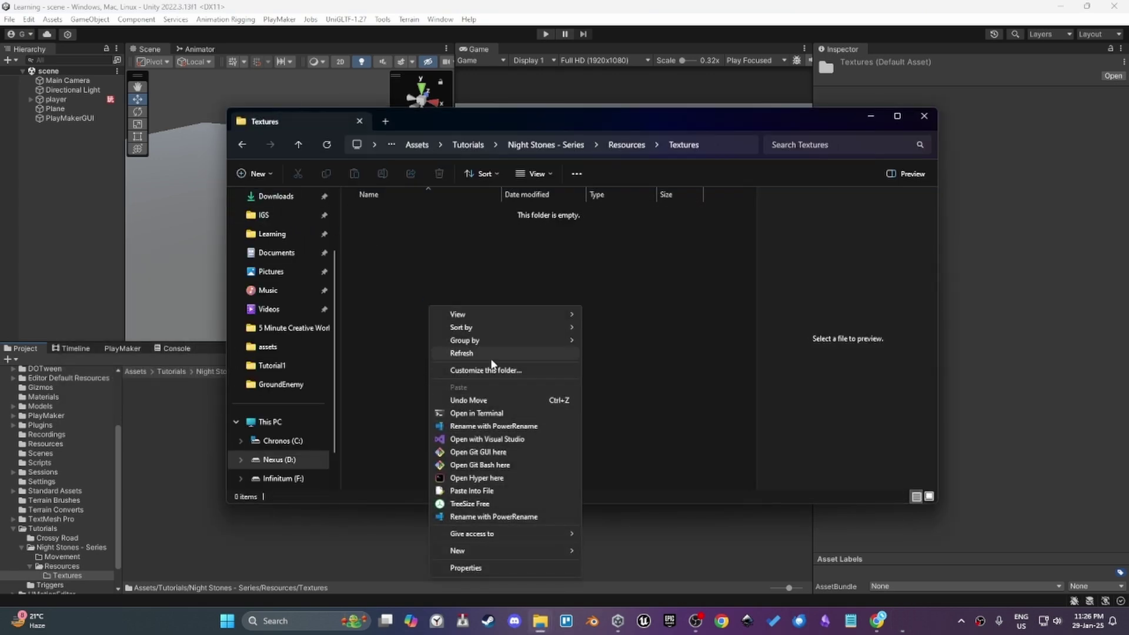
click(464, 491)
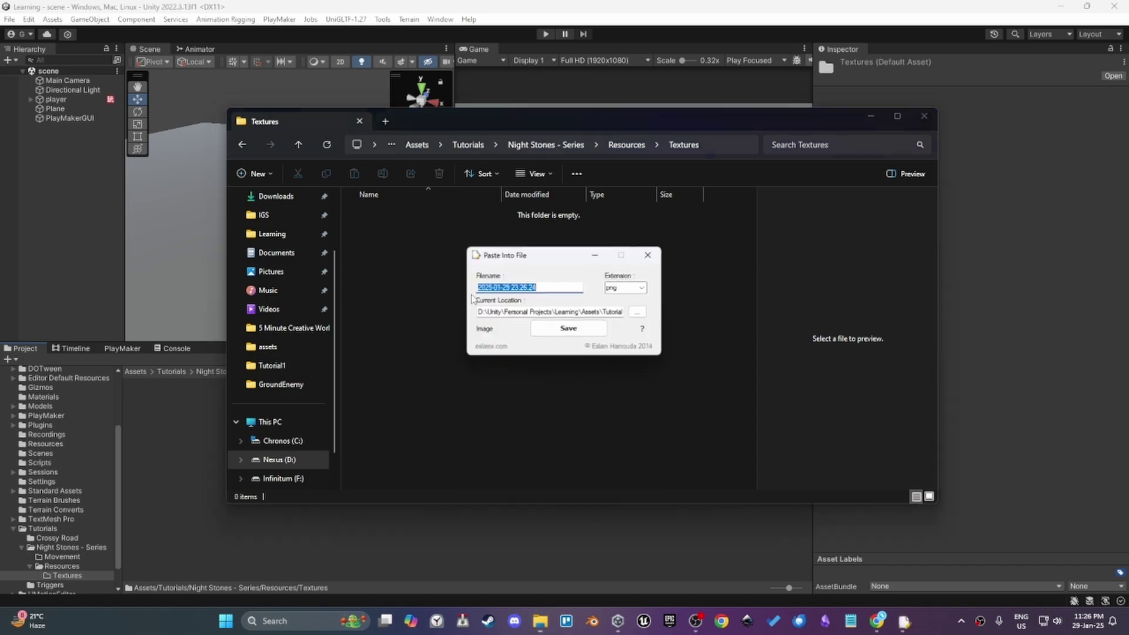
text(dirt)
key(Return)
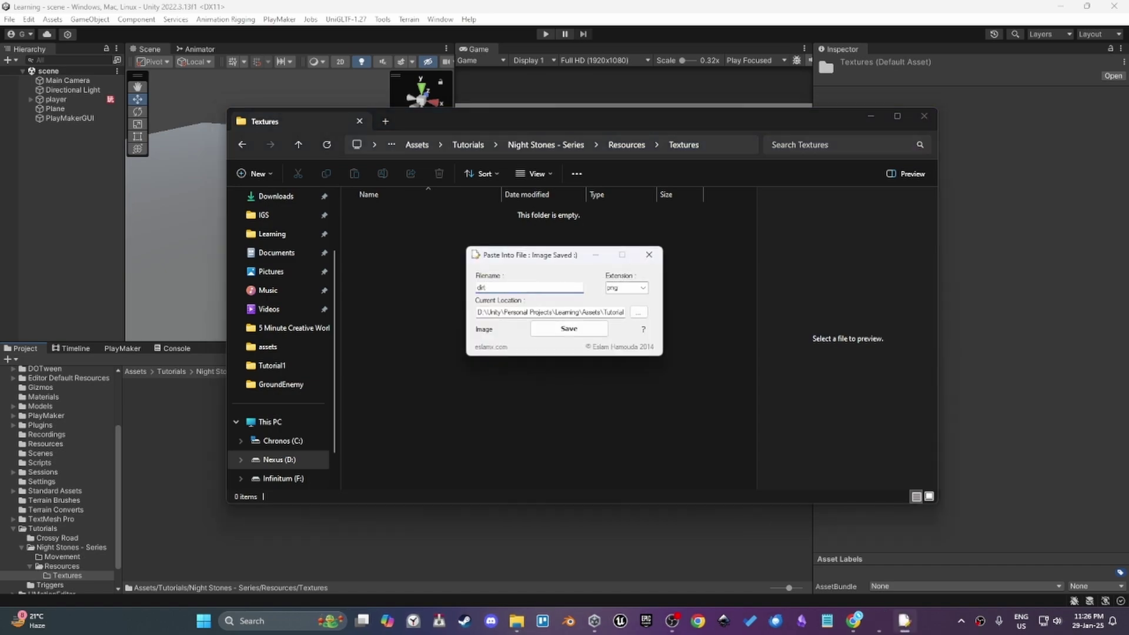
- Switch to Chrome and copy the green grass texture image
key(alt+Tab)
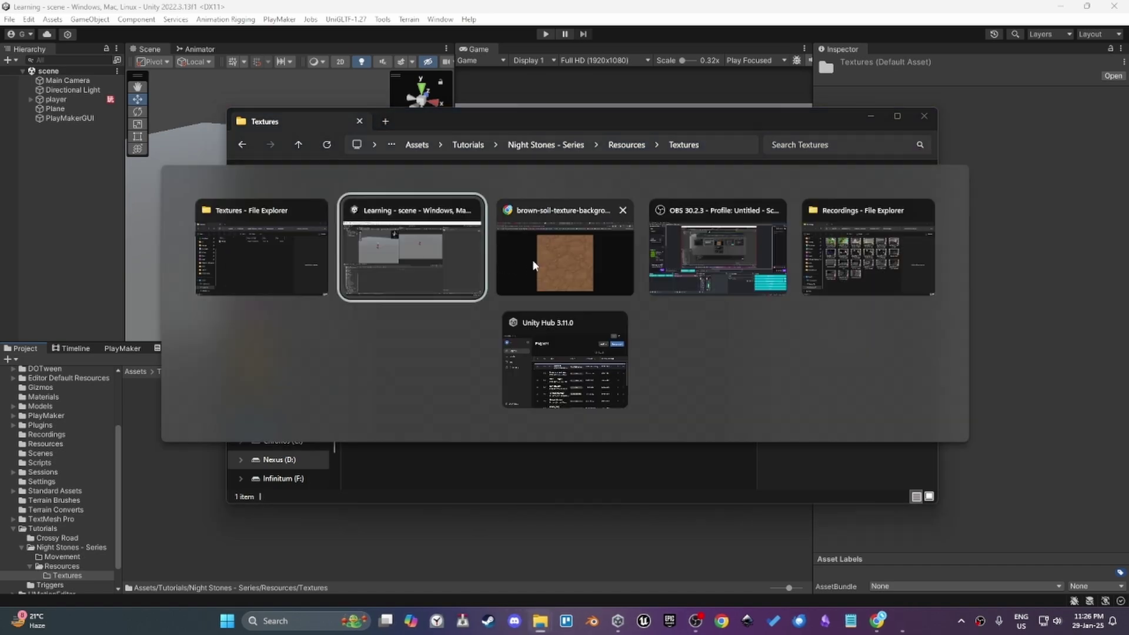
click(532, 260)
click(680, 6)
right_click(485, 249)
click(505, 297)
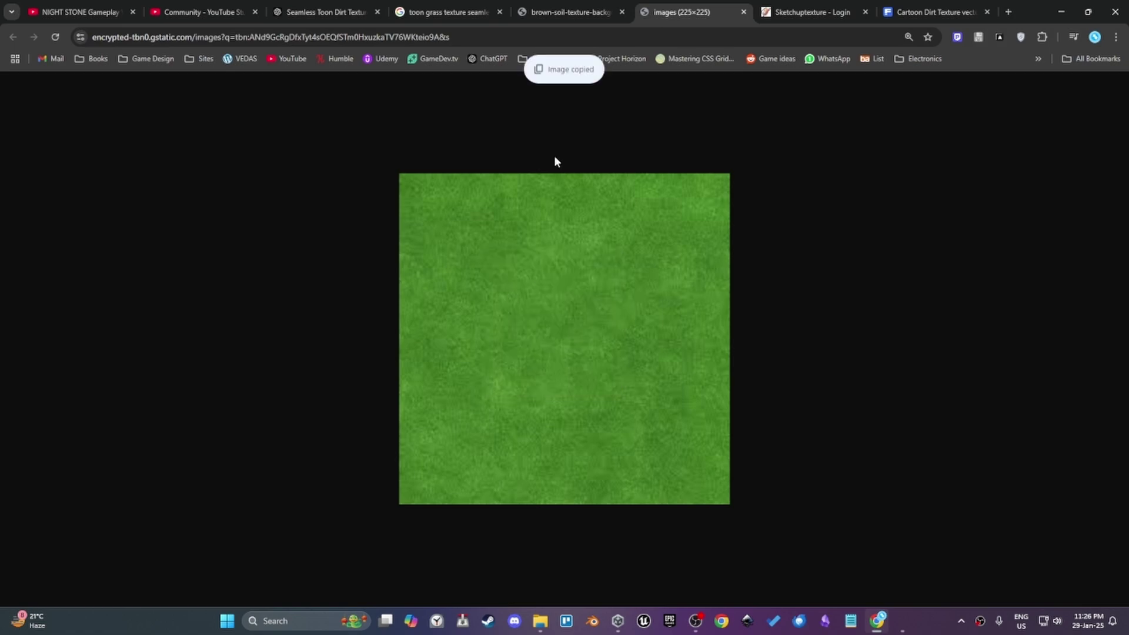
- Save the copied grass image as grass.png in the Textures folder with Paste Into File, and return to Unity
key(alt+Tab)
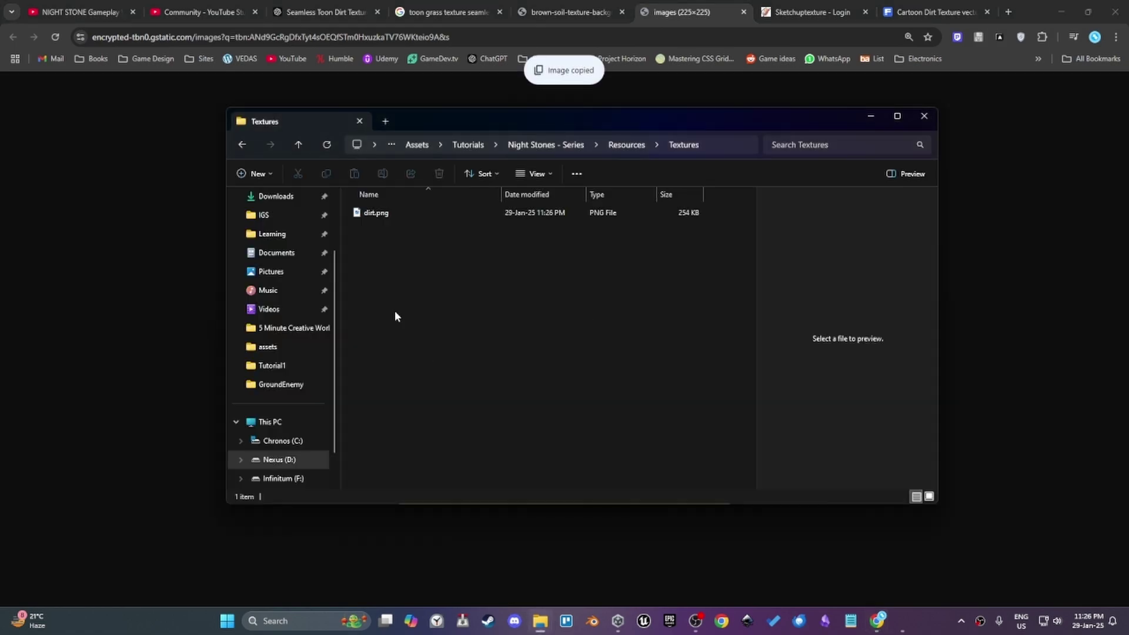
right_click(407, 272)
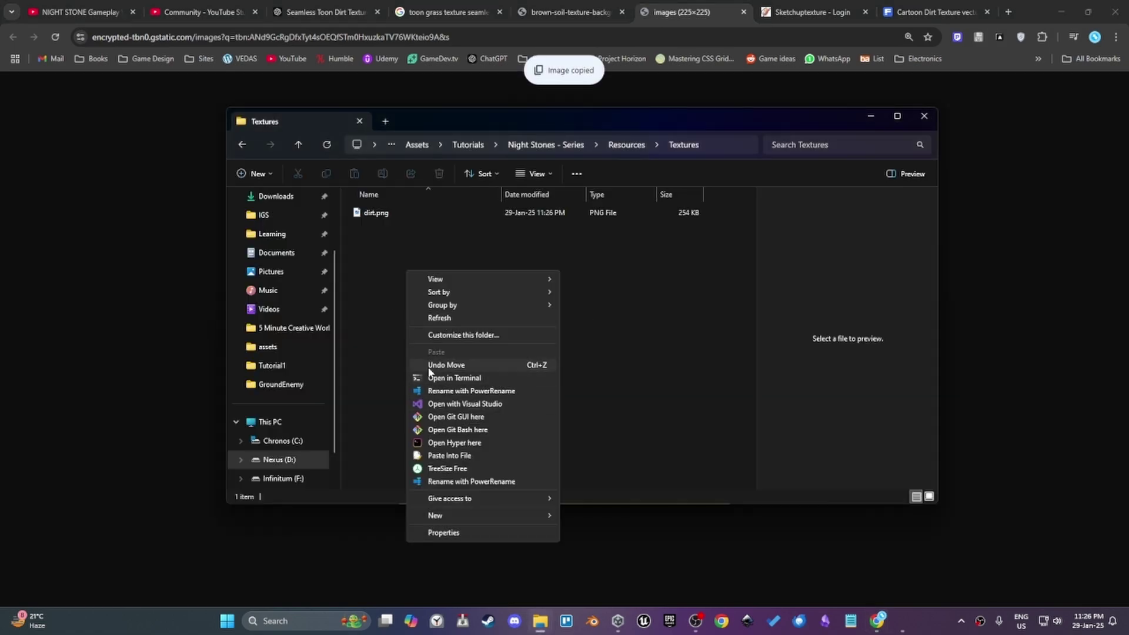
click(449, 456)
text(grass)
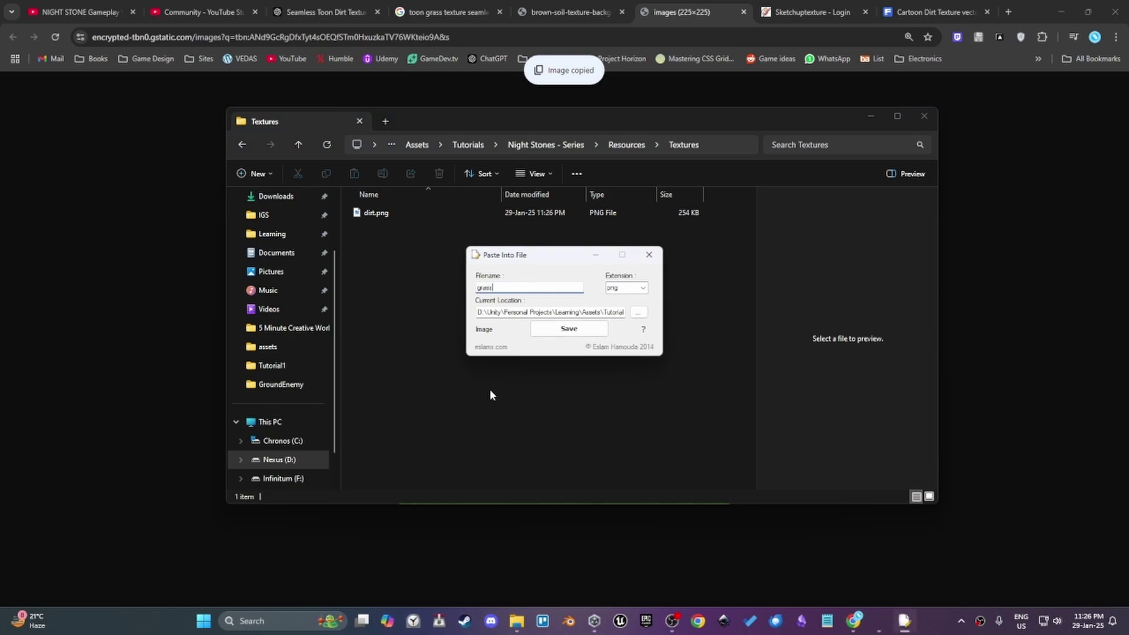
key(Return)
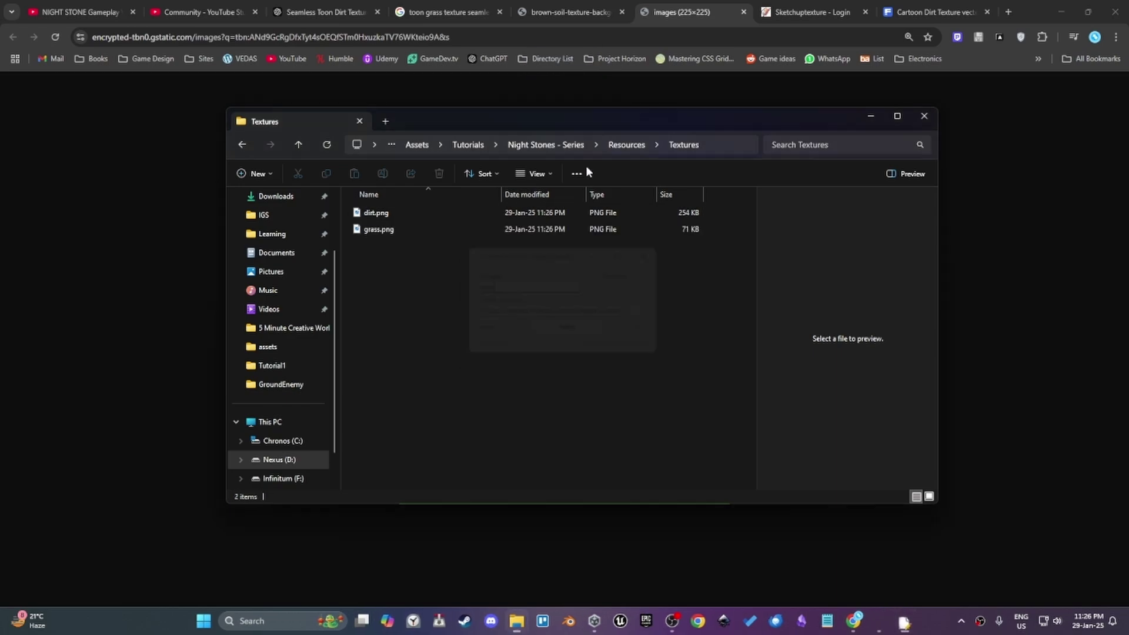
click(872, 116)
key(alt+Tab)
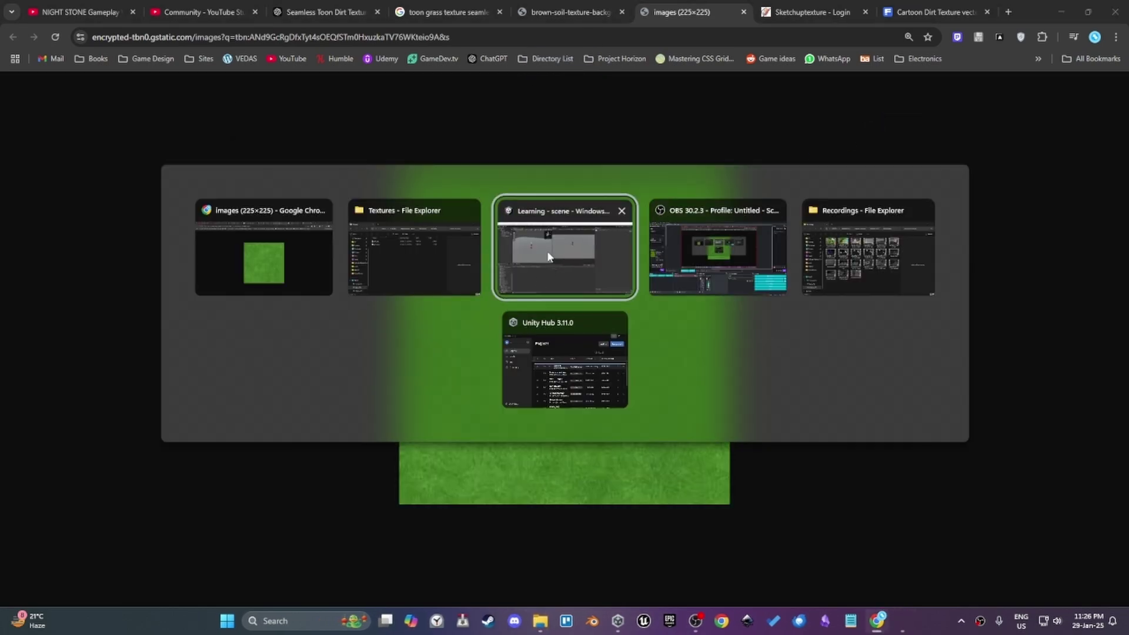
click(546, 251)
- Delete the Plane from the scene and add a 3D Terrain object in its place
click(183, 395)
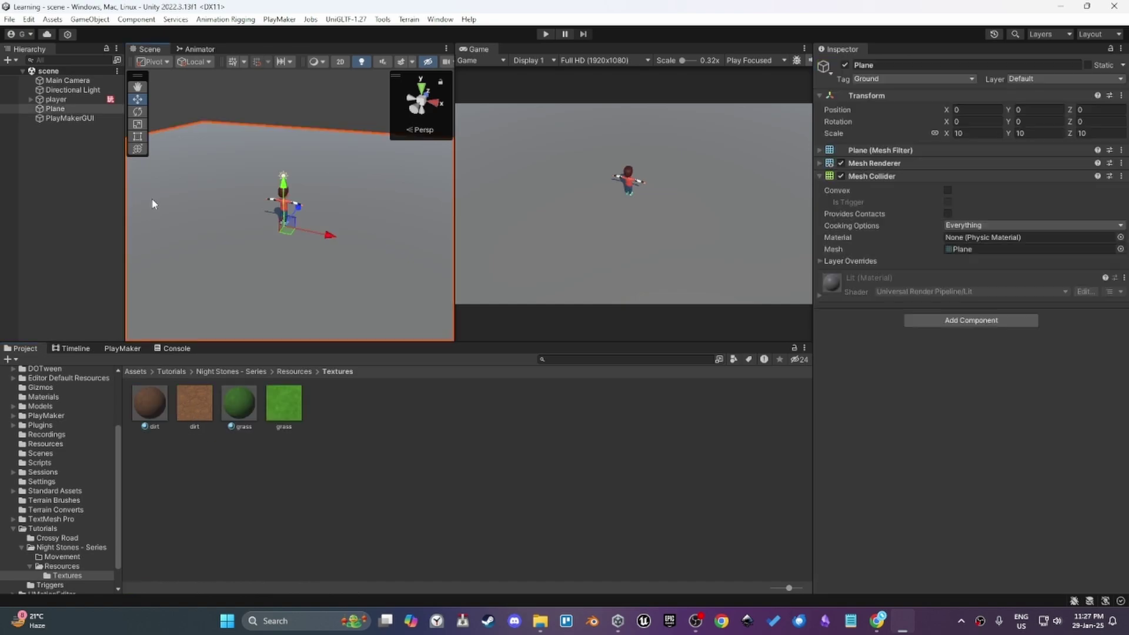
key(Delete)
right_click(55, 172)
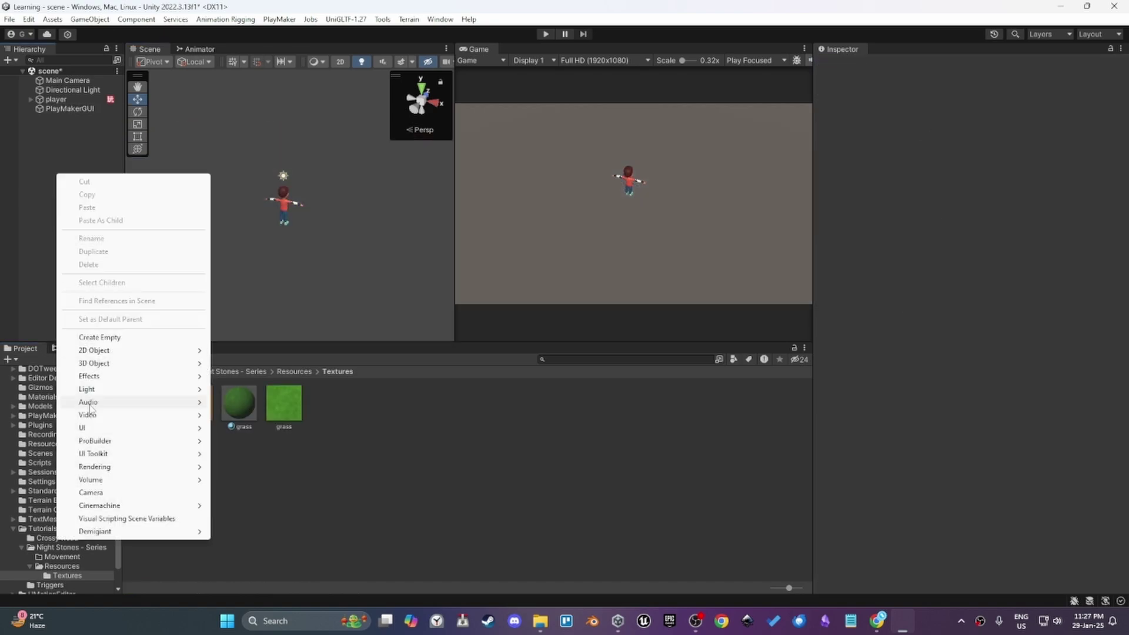
mouse_move(111, 363)
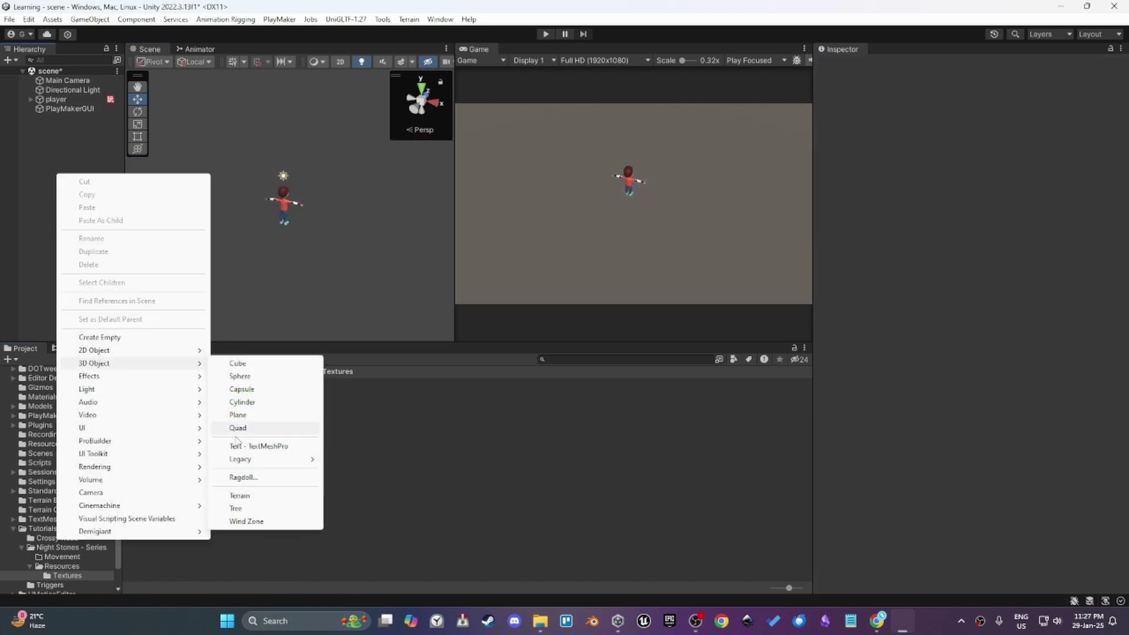
click(239, 496)
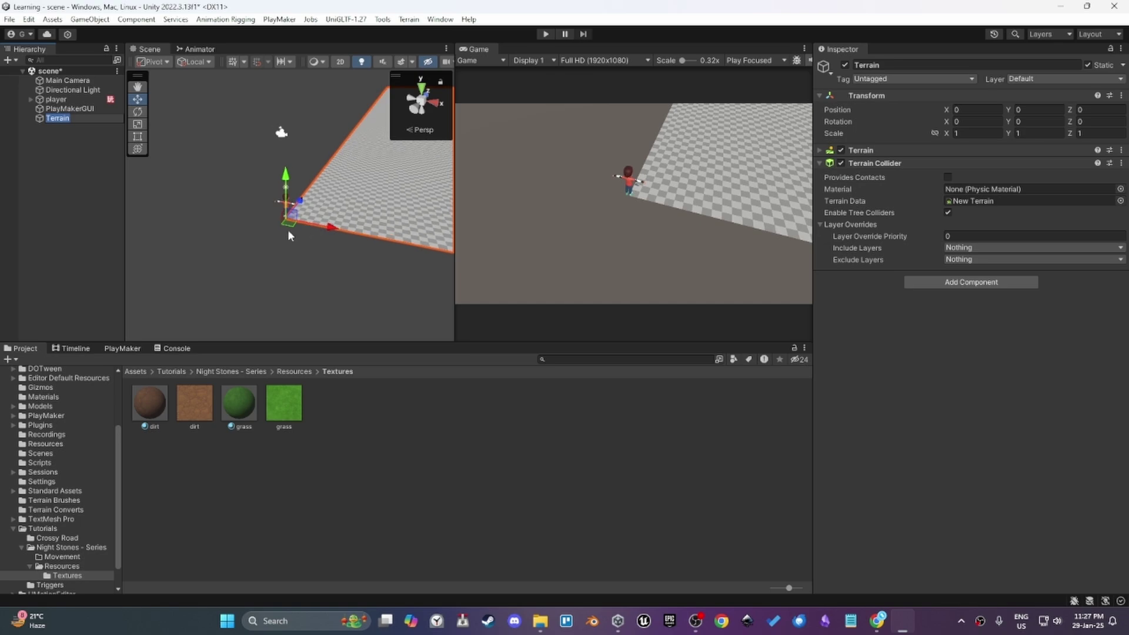
- Move the terrain in the scene to about X -36.4, Z -49.8 so it extends beneath the player
drag(285, 223, 58, 311)
scroll(259, 265, down, 6)
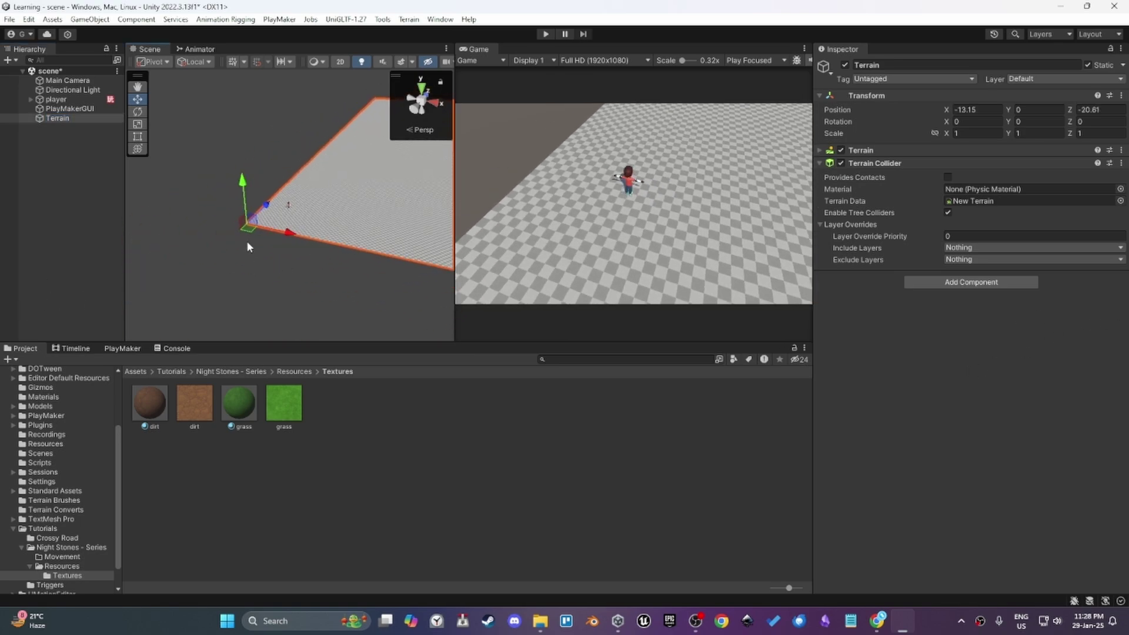
drag(246, 231, 160, 252)
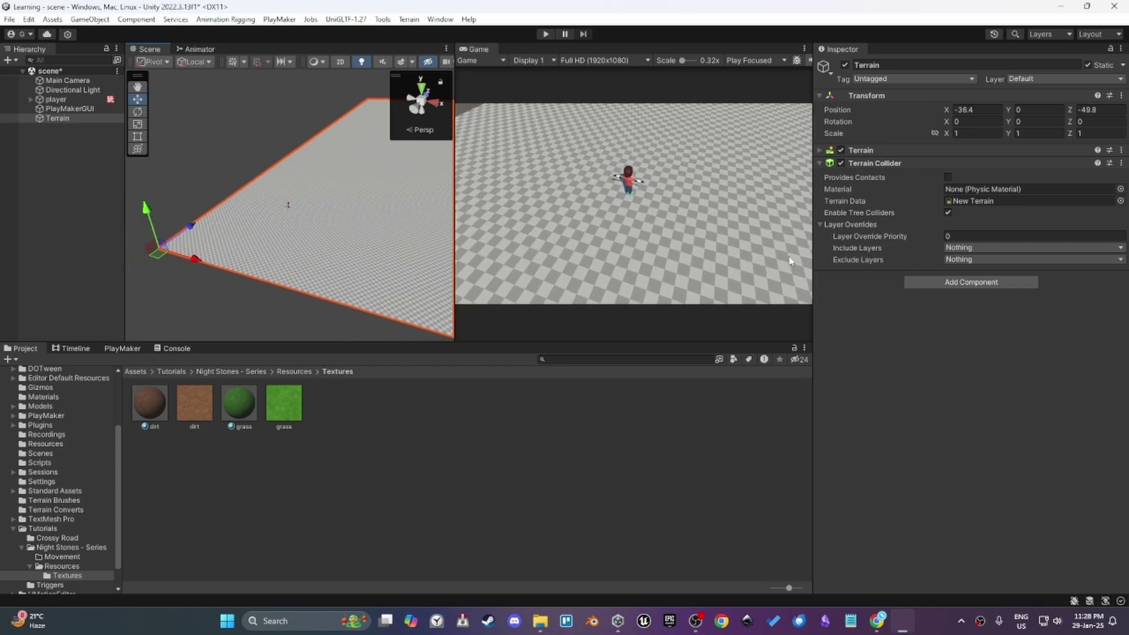
- Set the terrain's width and length to 100 in its mesh resolution settings
click(874, 152)
click(1009, 165)
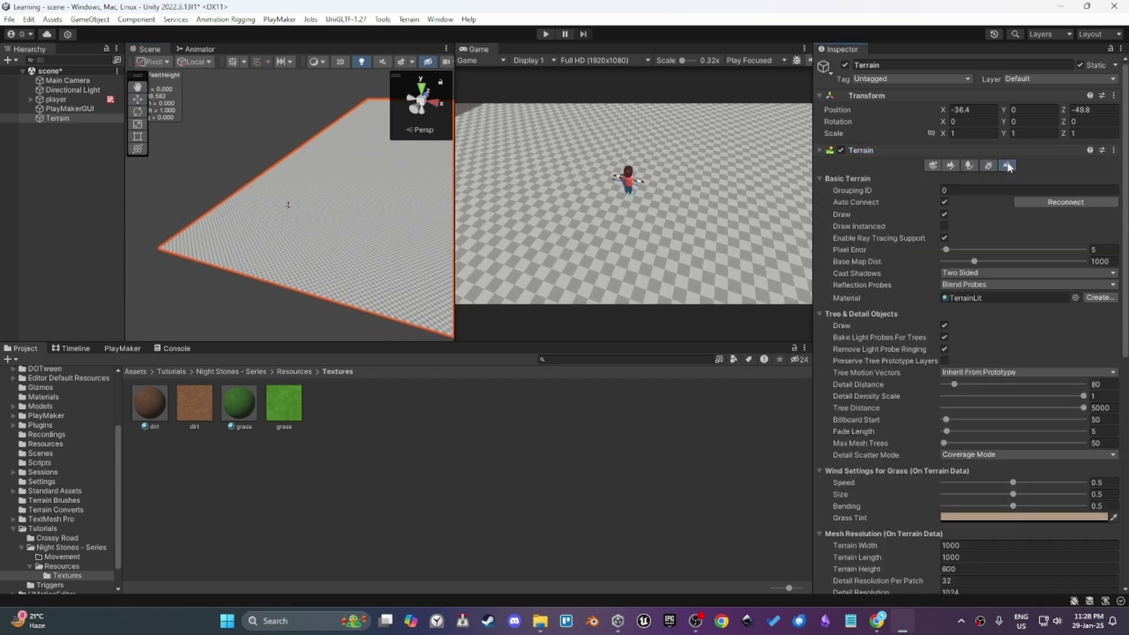
scroll(1004, 416, down, 2)
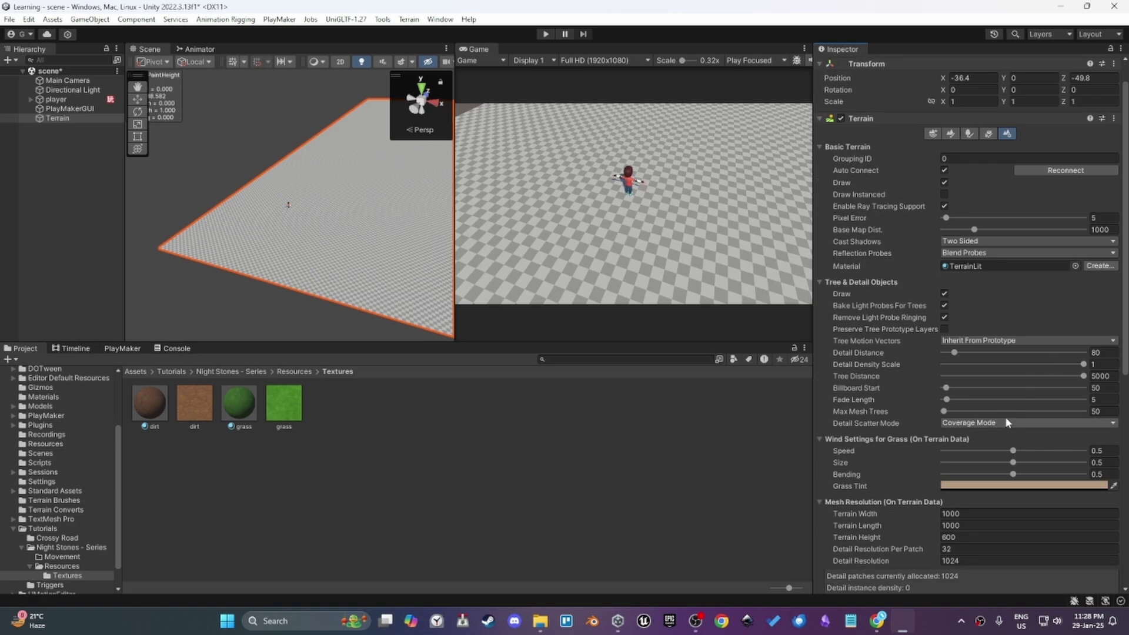
scroll(996, 428, down, 3)
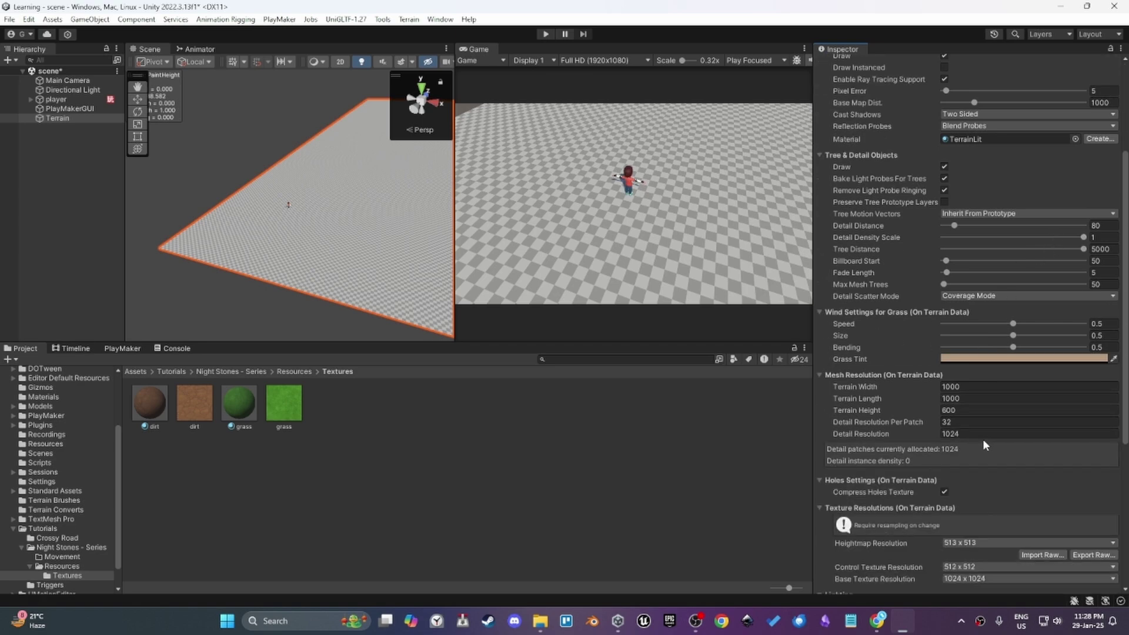
click(979, 387)
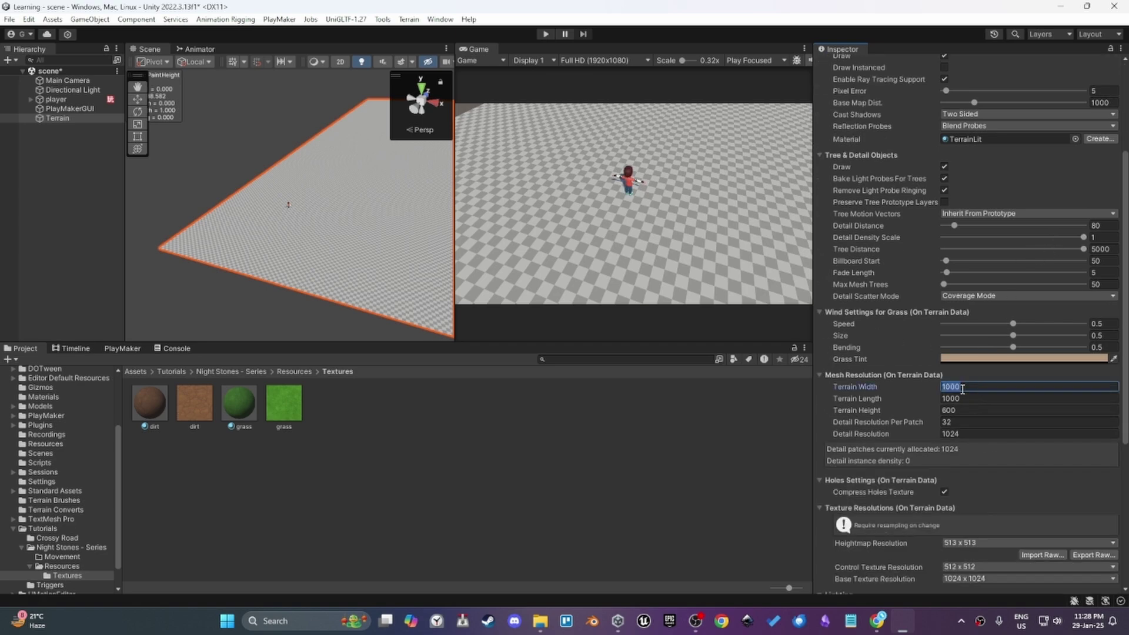
text(100)
click(968, 398)
text(100)
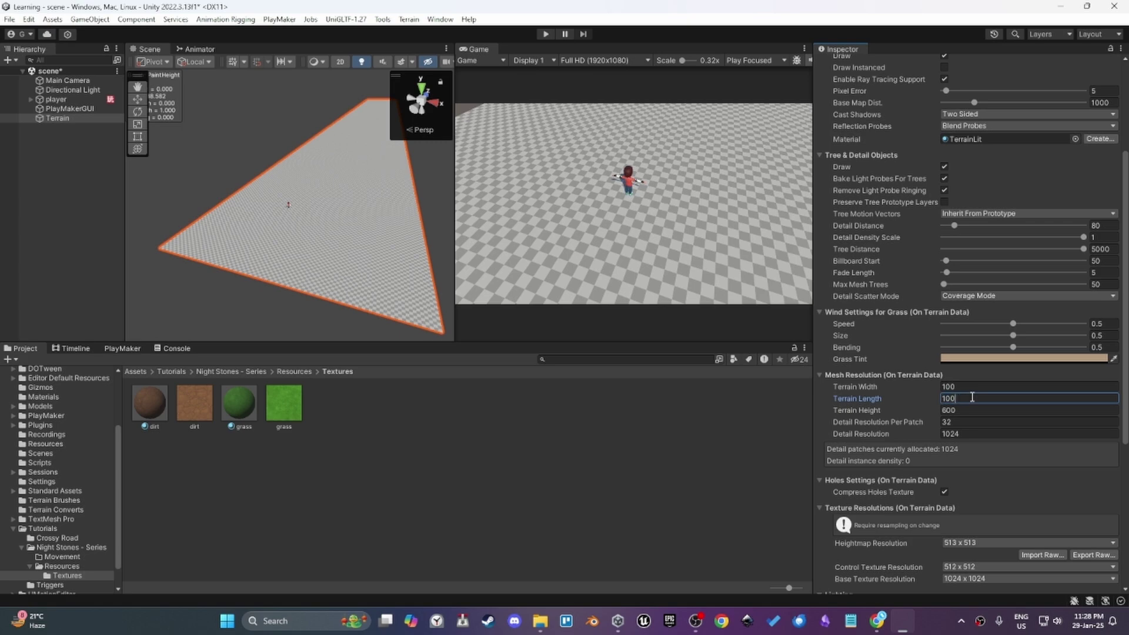
key(Return)
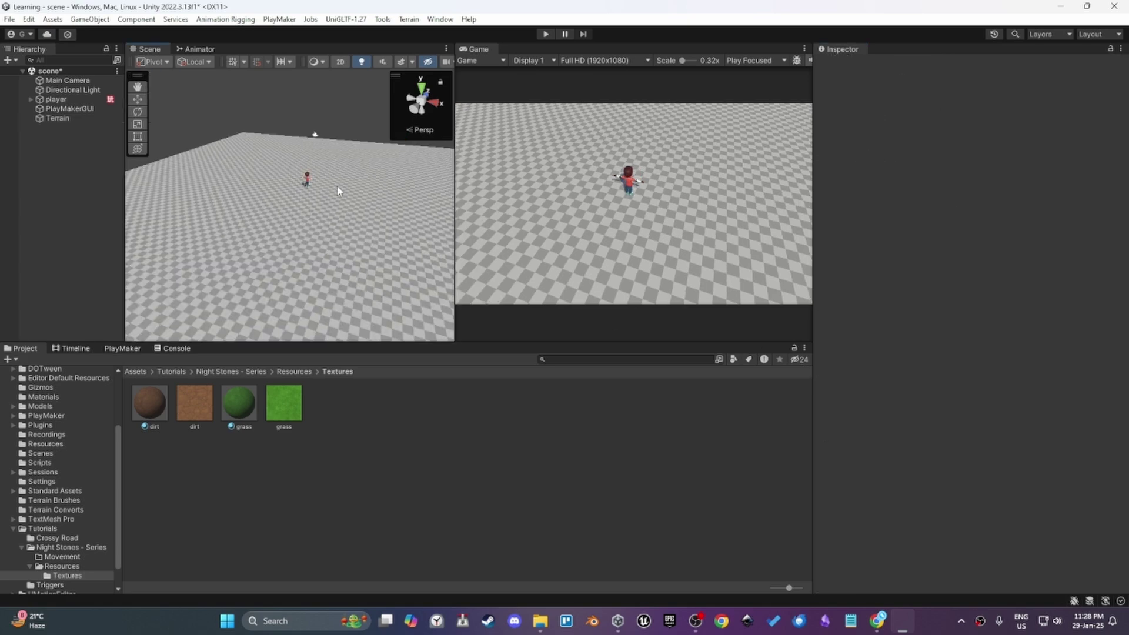
- Frame the player closely in the scene, select the terrain and switch it from its settings to a painting tool
middle_drag(339, 191, 307, 248)
scroll(259, 222, up, 4)
scroll(307, 247, up, 2)
click(341, 262)
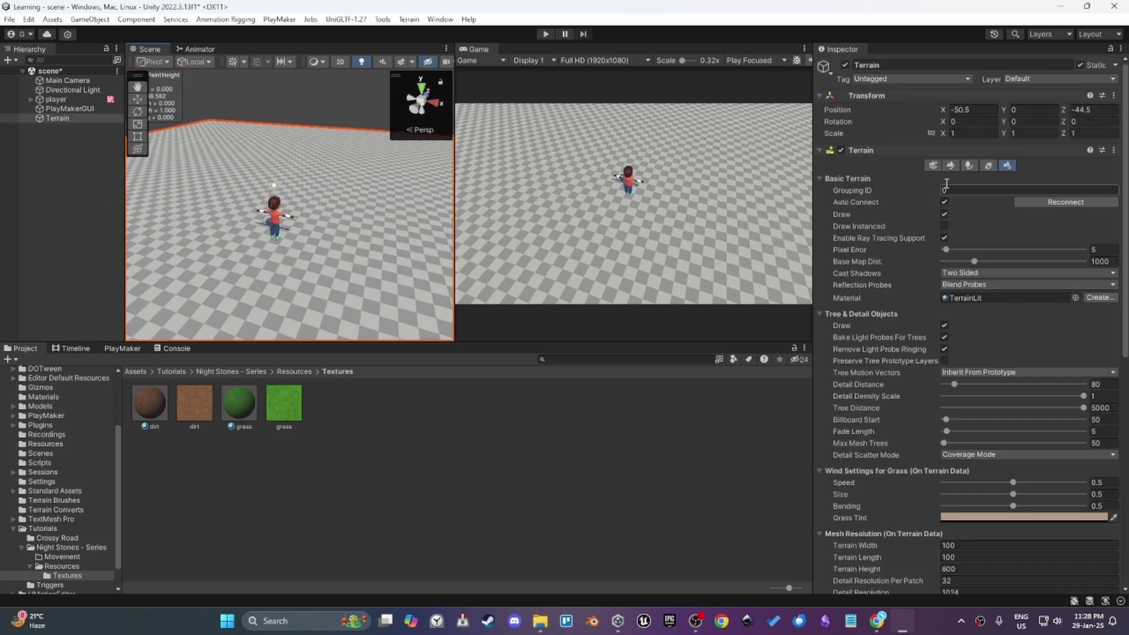
click(969, 165)
- Create a terrain layer named Grass in the Textures folder and assign the grass texture as its diffuse
right_click(392, 414)
mouse_move(447, 87)
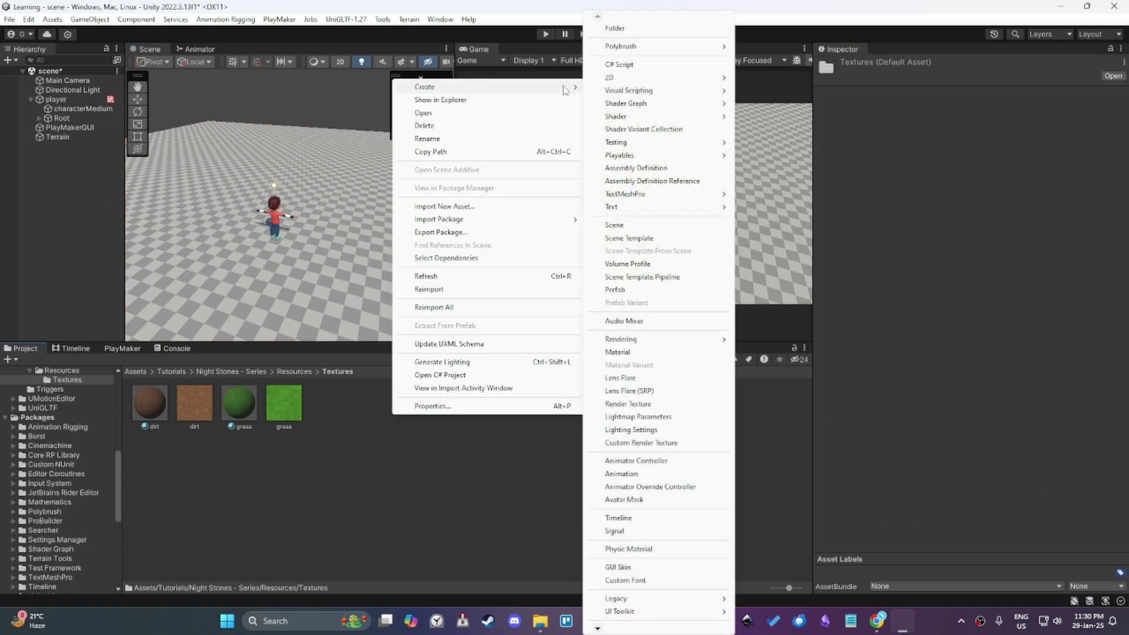
scroll(641, 493, down, 3)
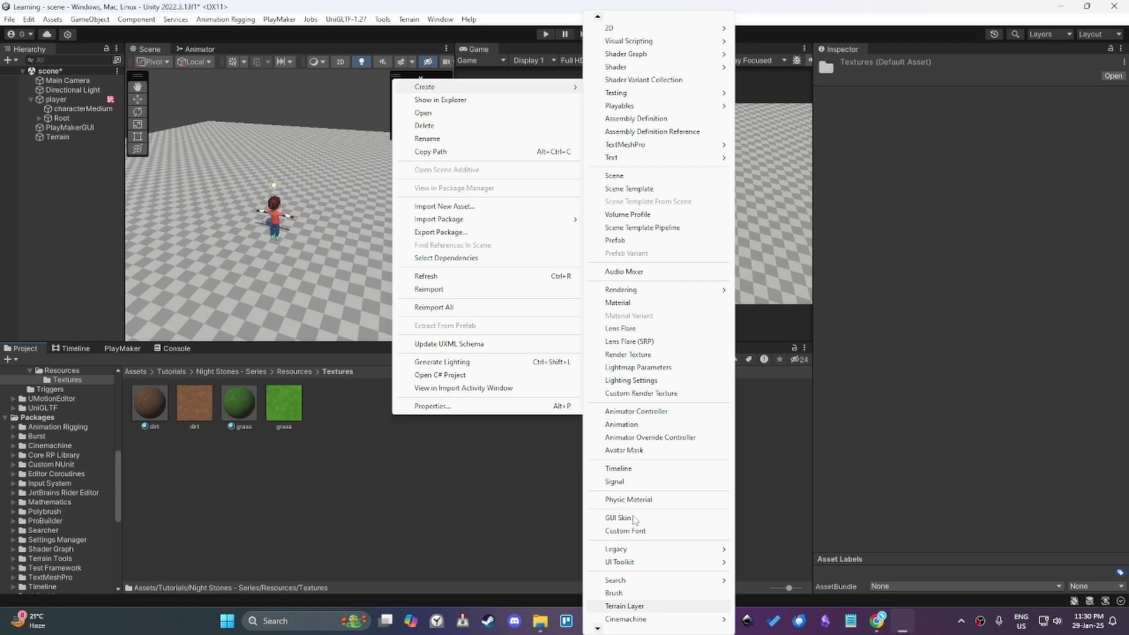
click(648, 604)
text(Gras)
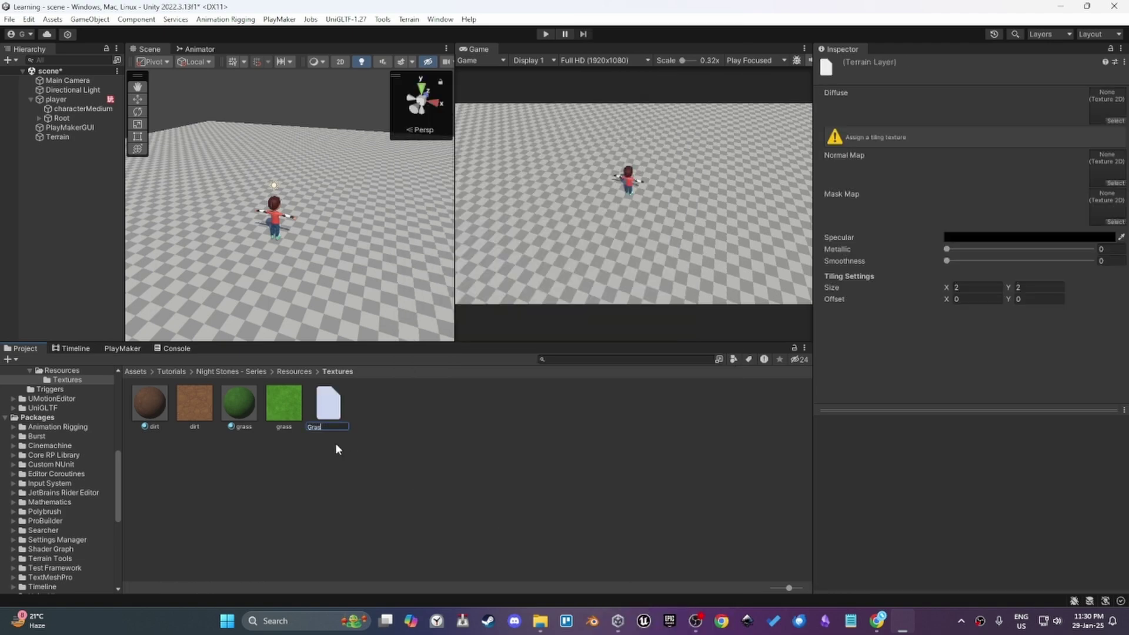
text(s)
key(Return)
drag(284, 403, 1107, 107)
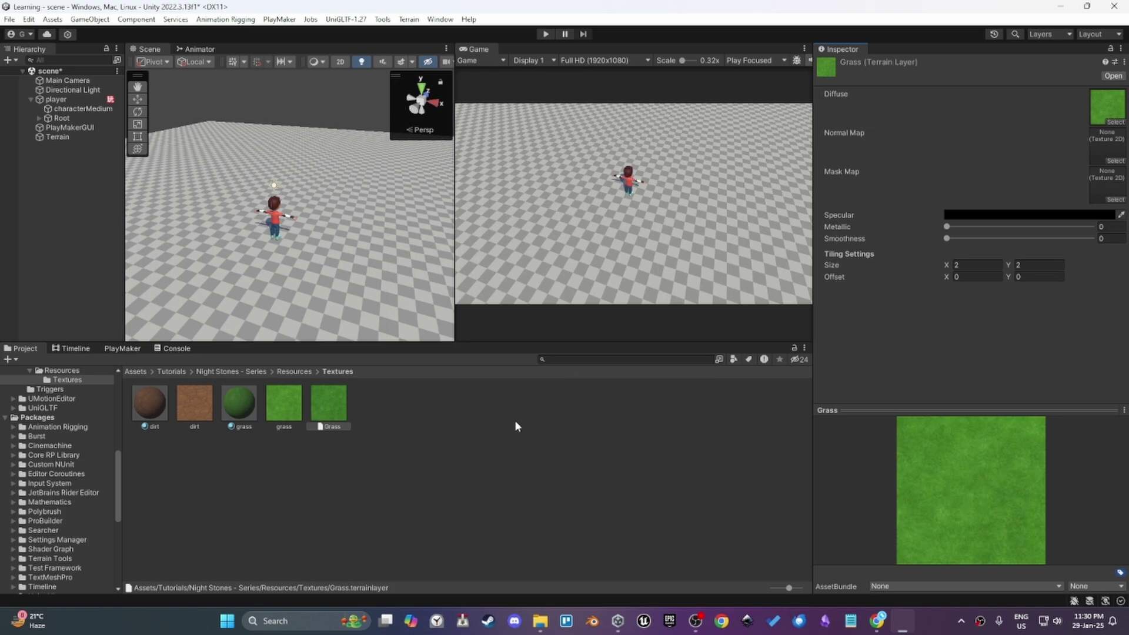
- Duplicate the Grass terrain layer, name the copy Dirt and assign the dirt texture as its diffuse
click(346, 415)
key(ctrl+d)
text(Dirt)
key(Return)
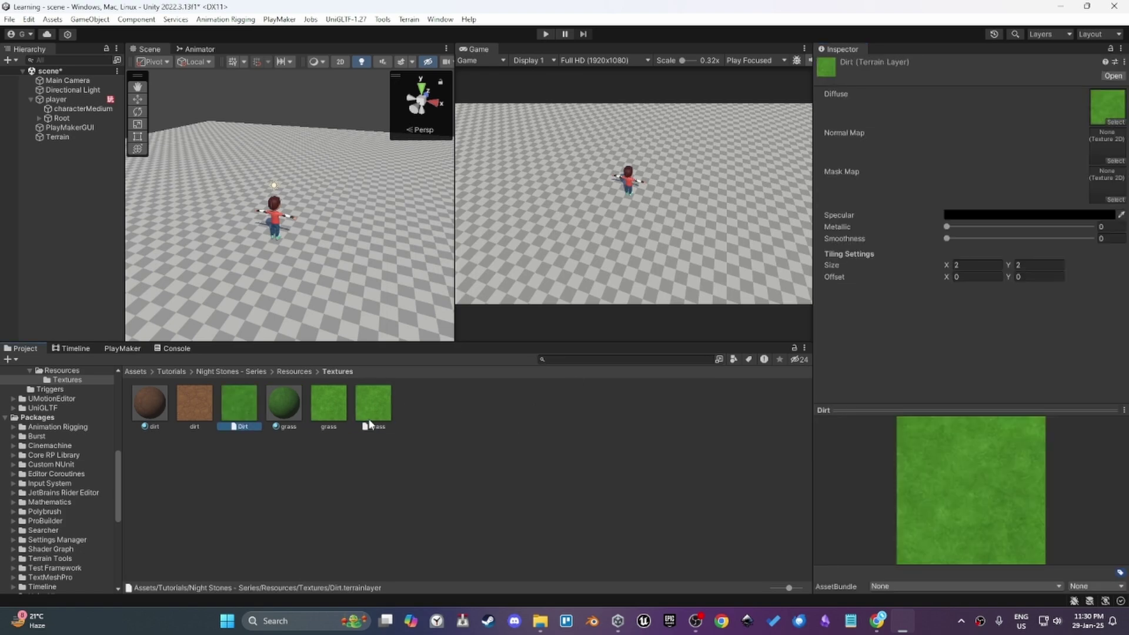
drag(1124, 68, 1108, 107)
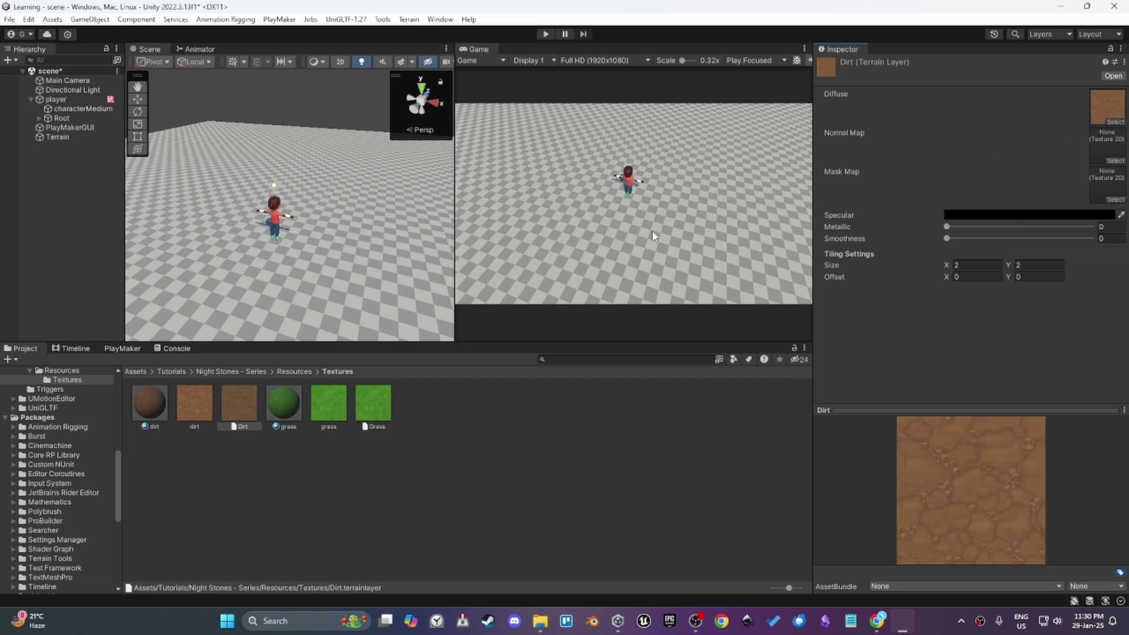
- Add the Grass layer to the terrain's Paint Texture layer palette
click(352, 254)
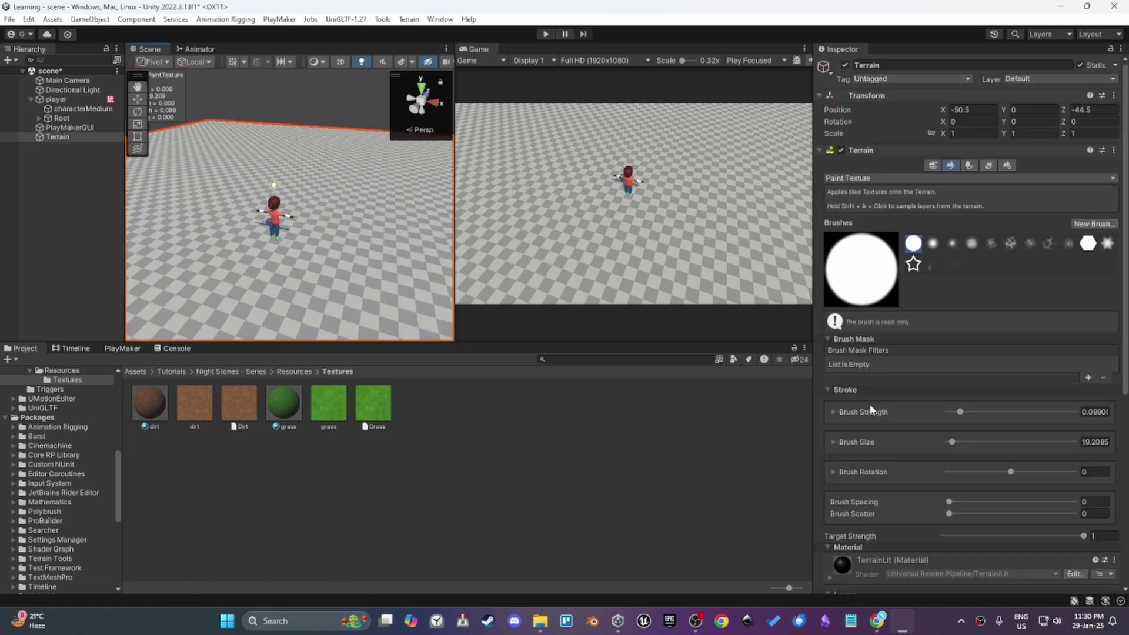
scroll(871, 410, down, 5)
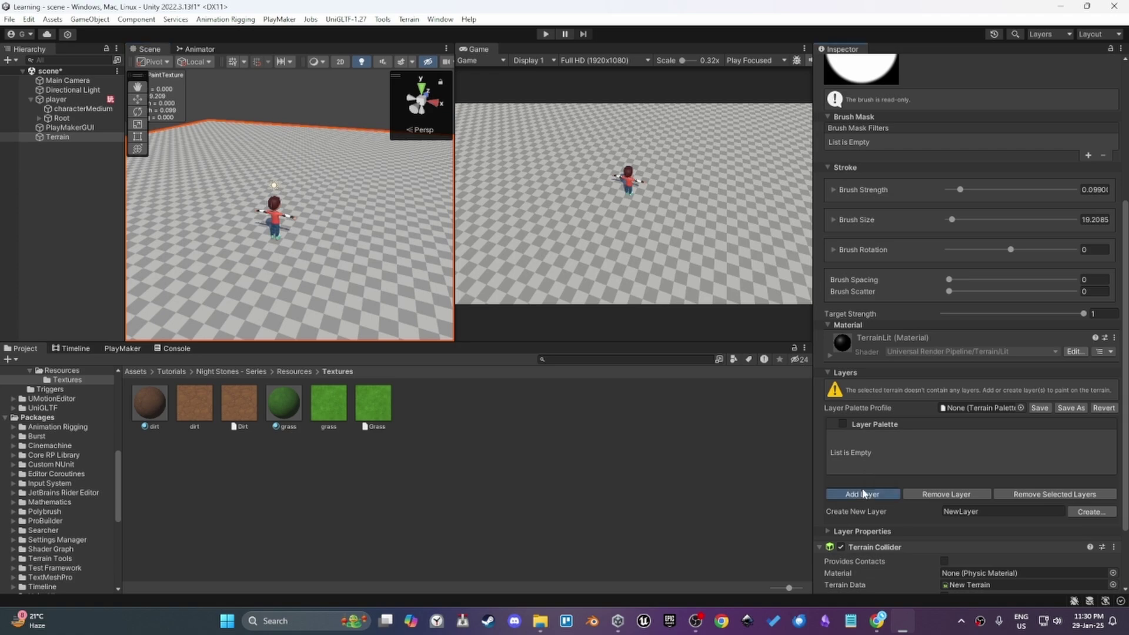
click(863, 492)
click(622, 254)
double_click(643, 242)
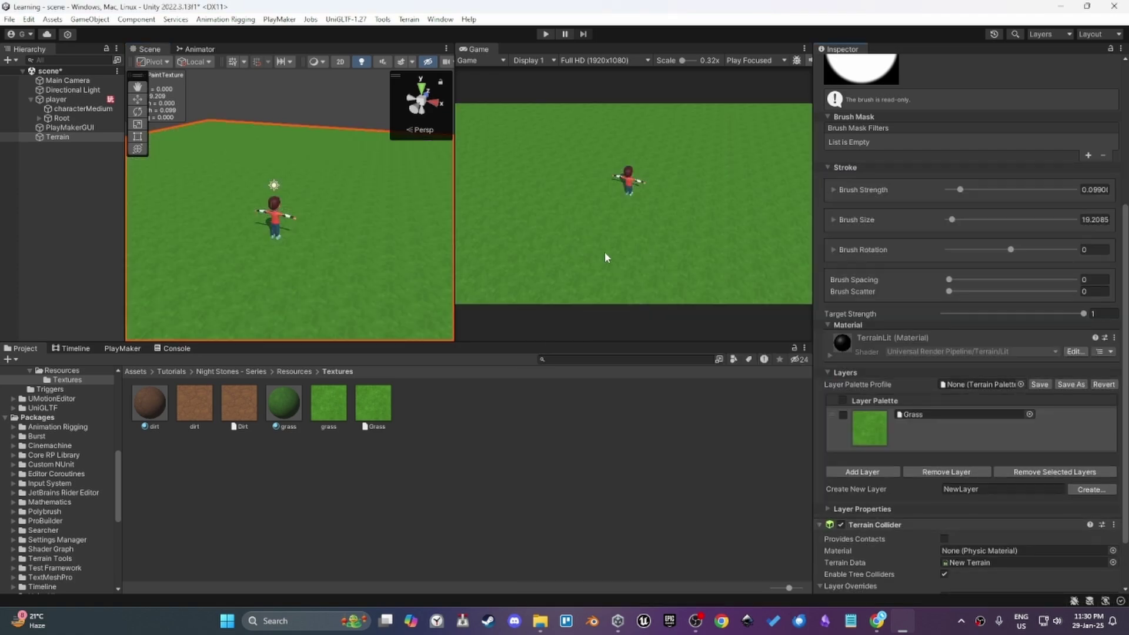
- Check the grass tiling around the player up close and open the Grass terrain layer's settings
middle_drag(290, 218, 293, 171)
scroll(291, 176, up, 5)
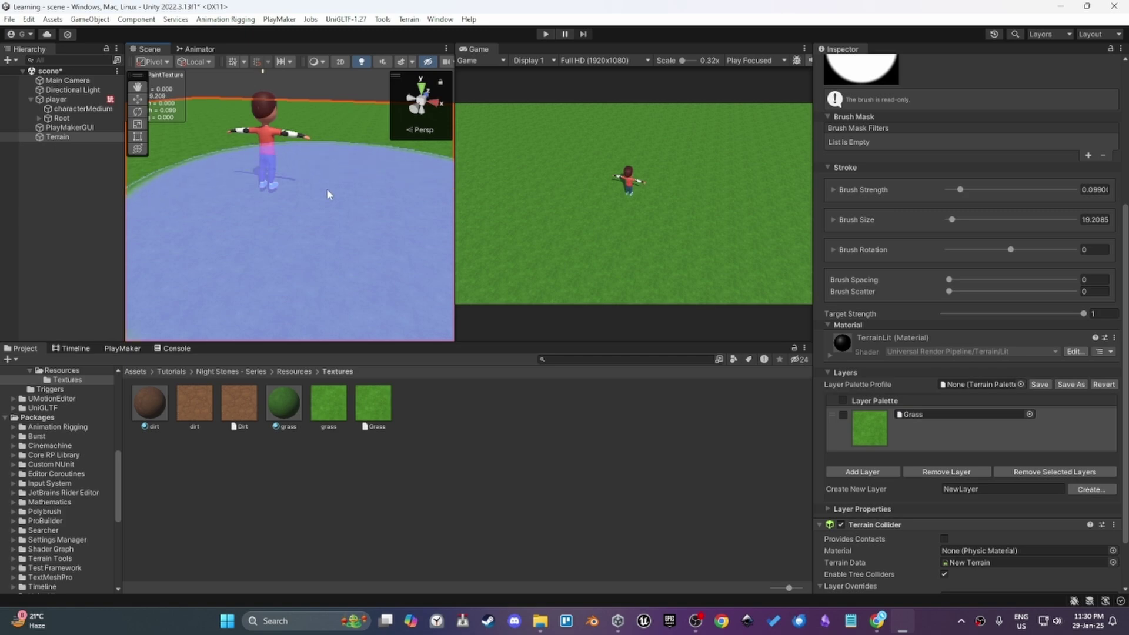
scroll(277, 216, down, 8)
mouse_move(271, 181)
alt+mouse_down()
mouse_move(295, 97)
mouse_move(292, 170)
alt+mouse_up()
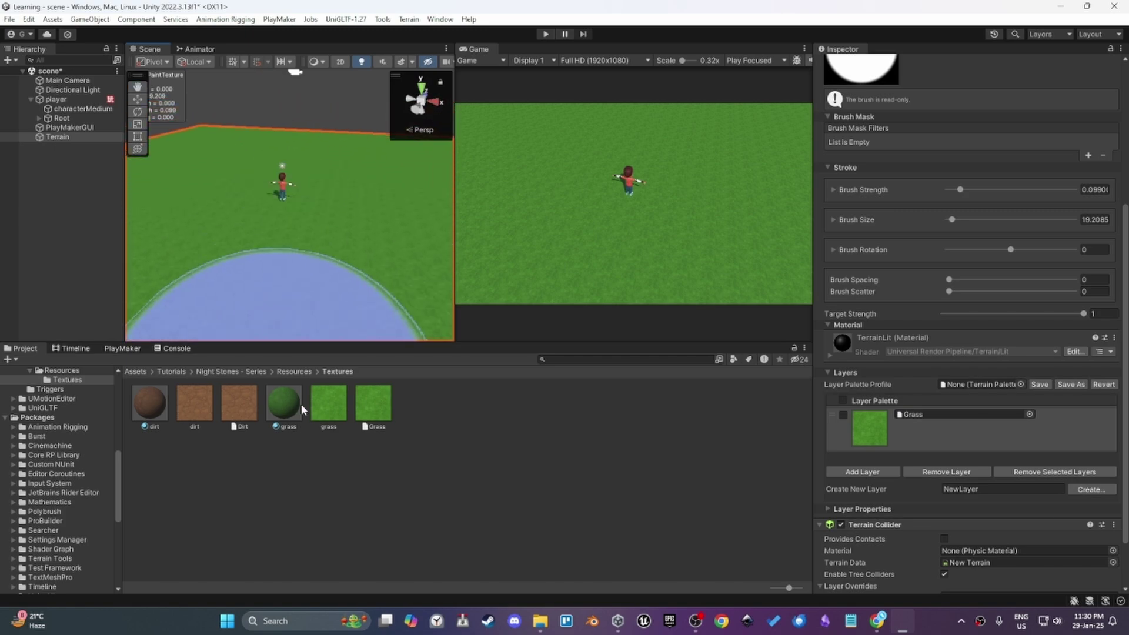
click(328, 403)
click(383, 409)
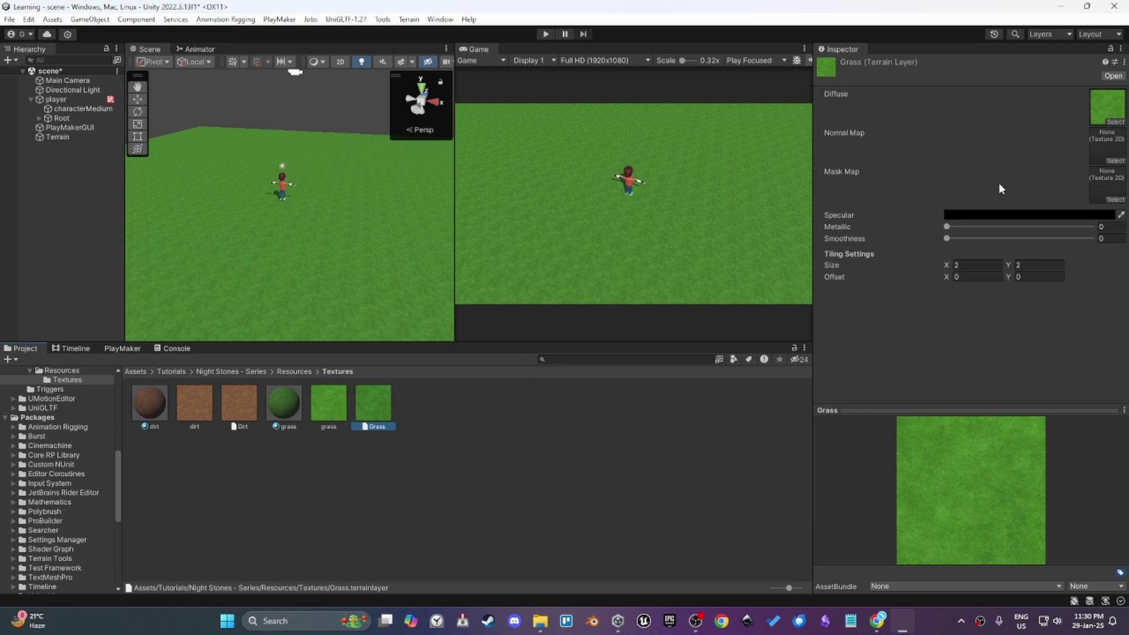
- Try tiling sizes of 1 by 1 and 50 by 50 on the Grass terrain layer
click(983, 266)
text(1)
click(1023, 264)
text(1)
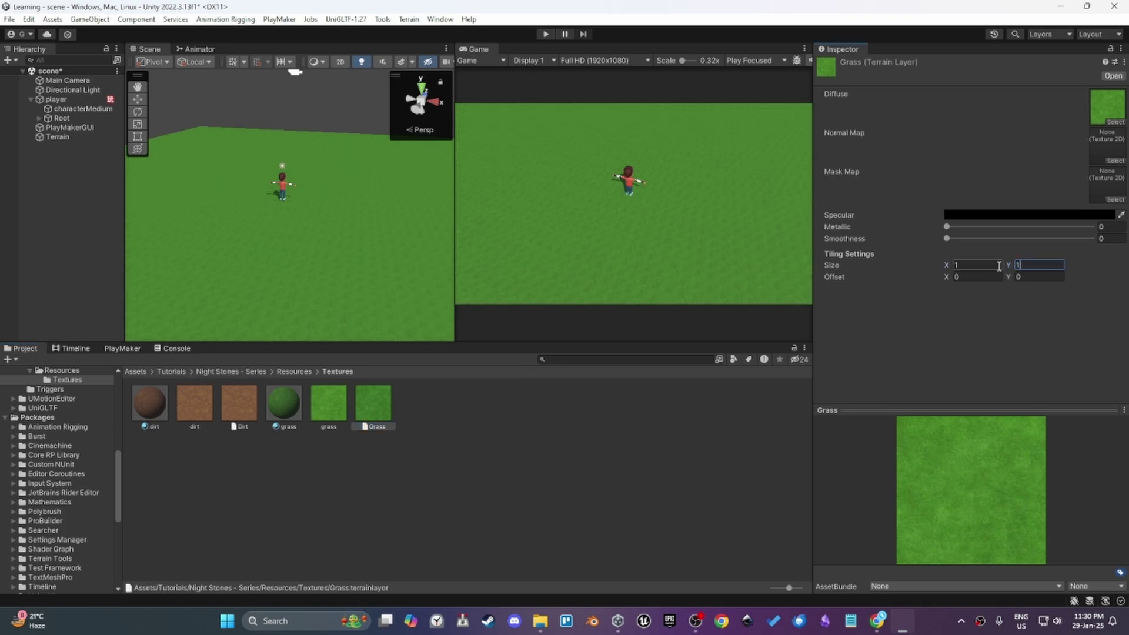
click(999, 265)
text(50)
click(1028, 268)
text(50)
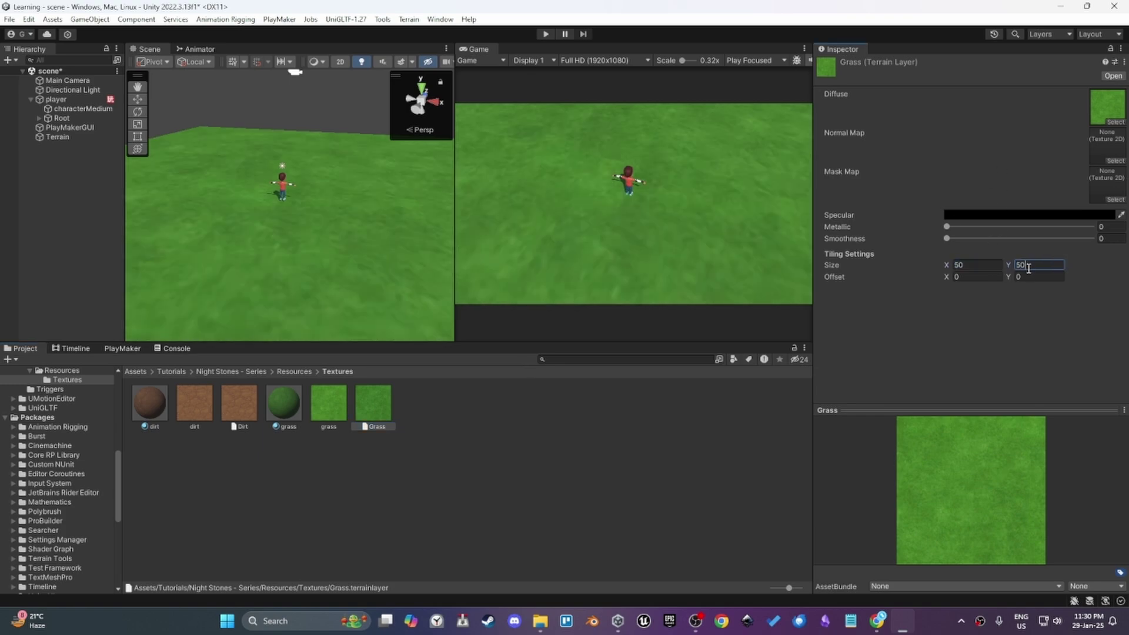
- Set the Grass terrain layer's tiling size to 20 by 20 and reselect the terrain
click(986, 266)
text(20)
click(1023, 265)
text(20)
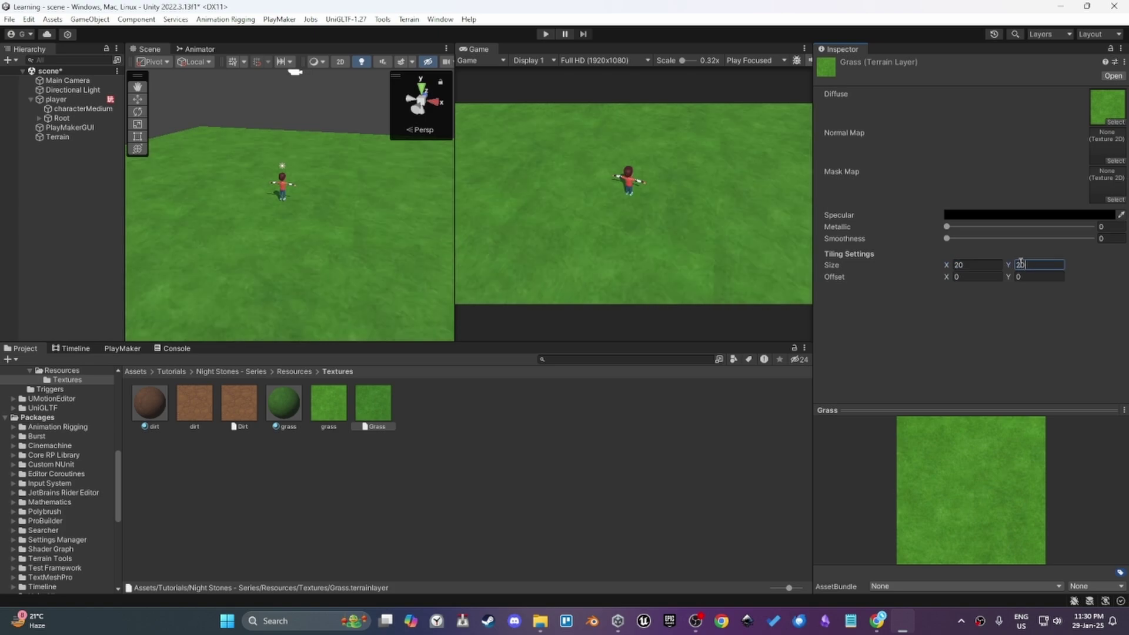
click(306, 159)
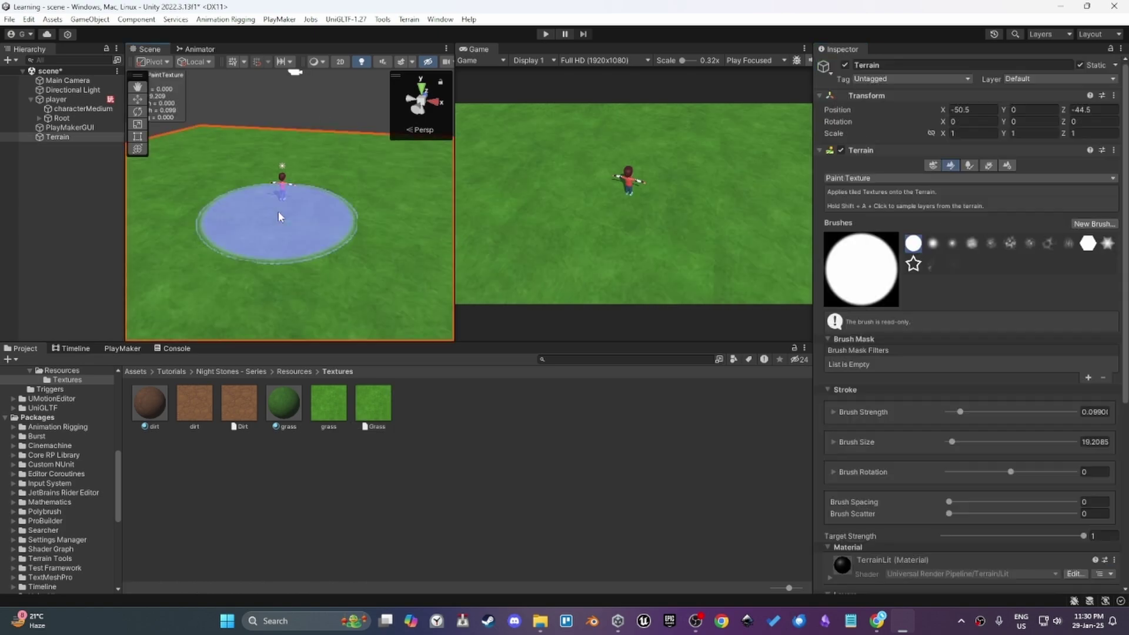
- Consult the open reference pages in Chrome and return to Unity to view the grass terrain around the player
click(232, 409)
click(299, 234)
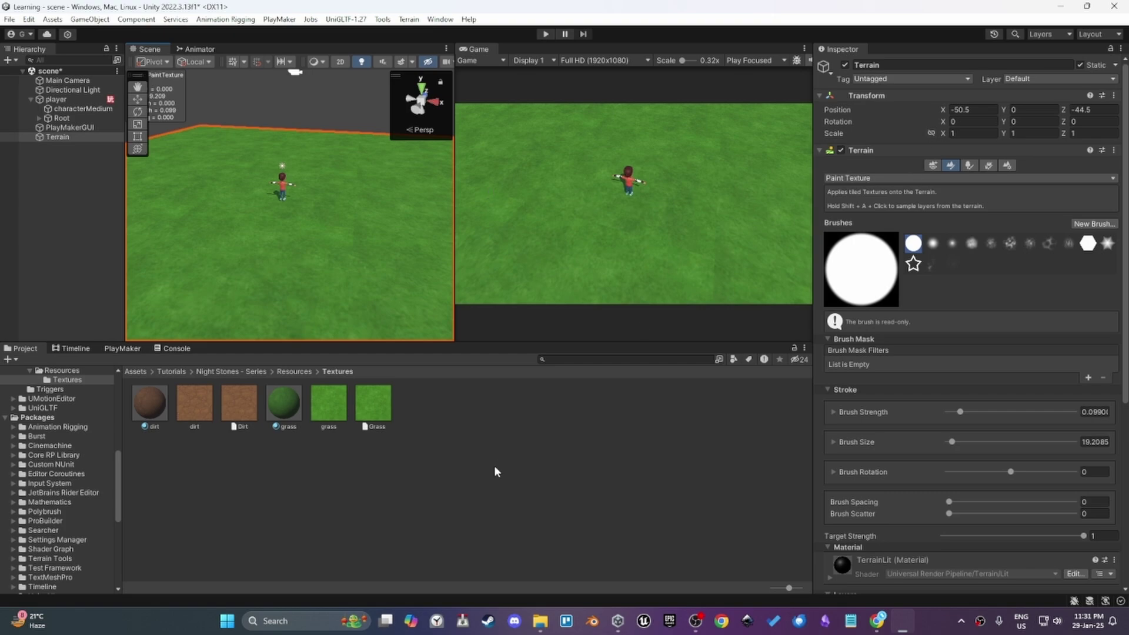
click(877, 620)
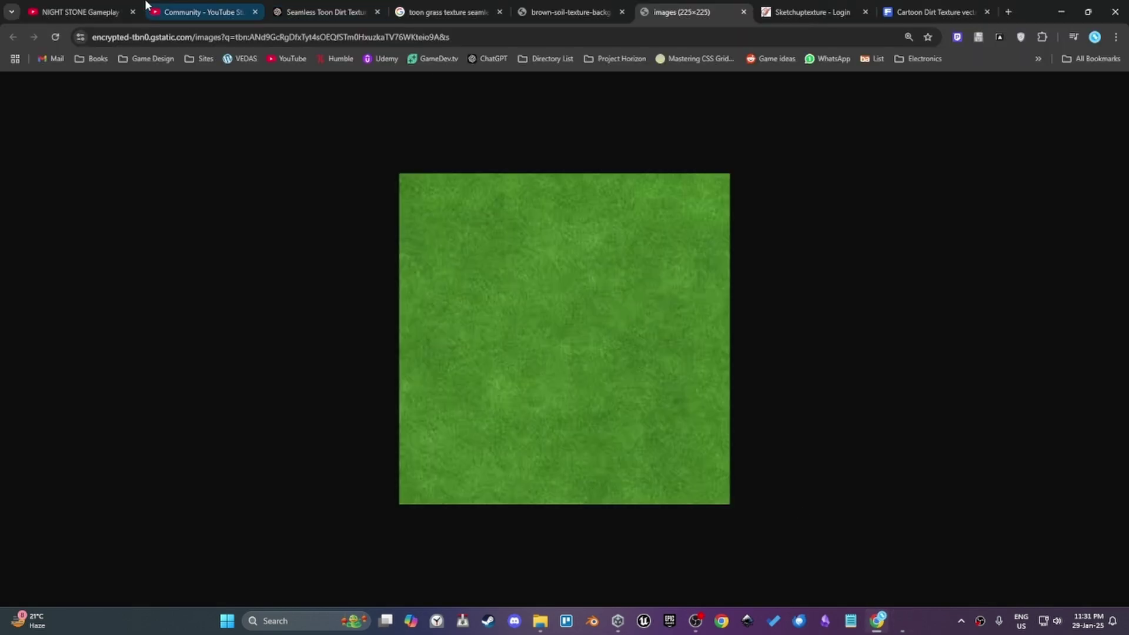
click(1061, 12)
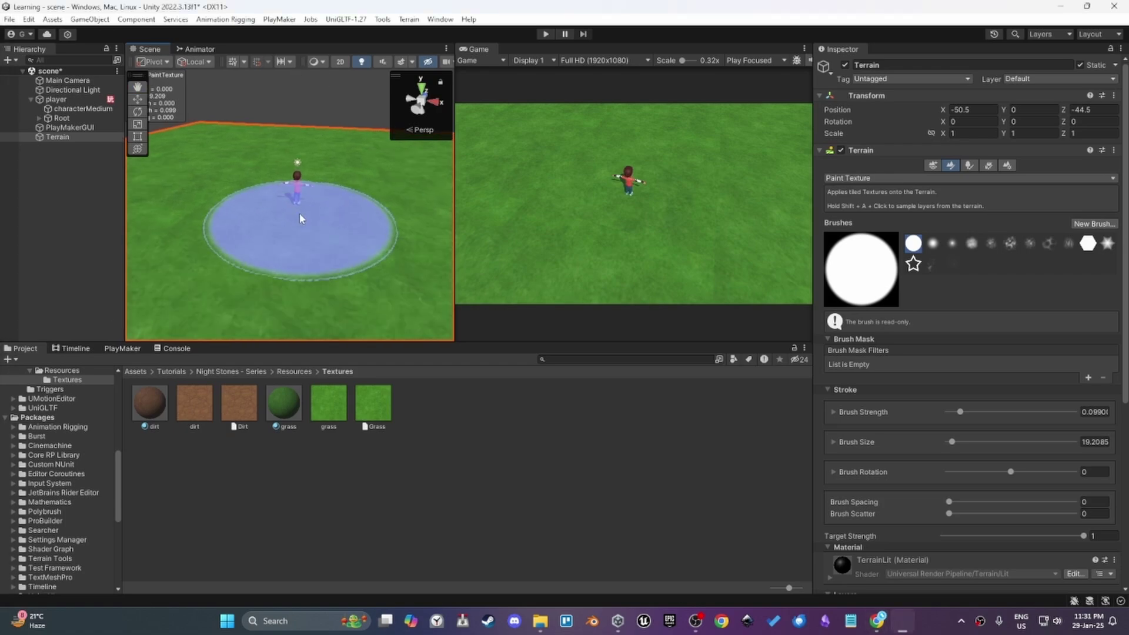
scroll(301, 217, up, 5)
scroll(302, 218, down, 5)
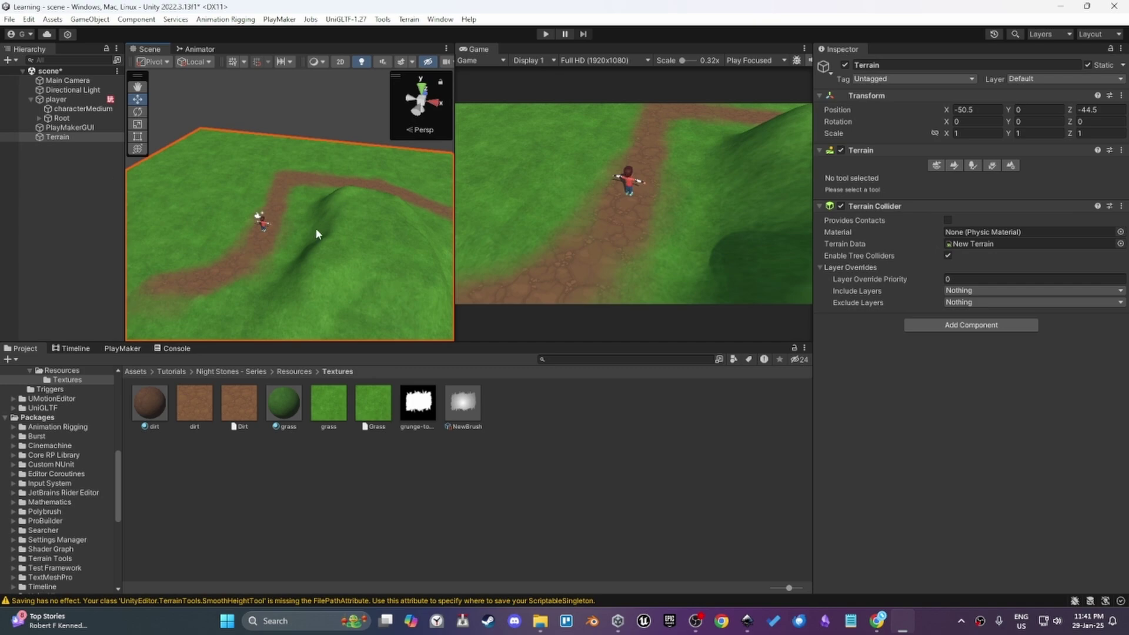
- Examine the sculpted hill and dirt path, and select the Main Camera to check its view of the player
alt+drag(315, 230, 288, 165)
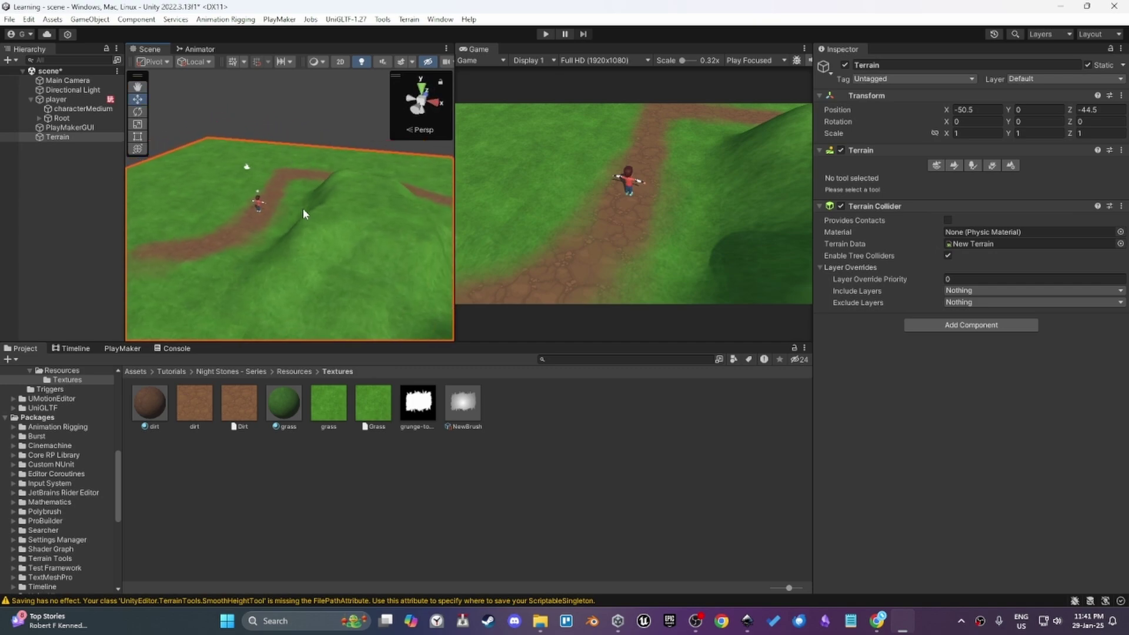
click(311, 134)
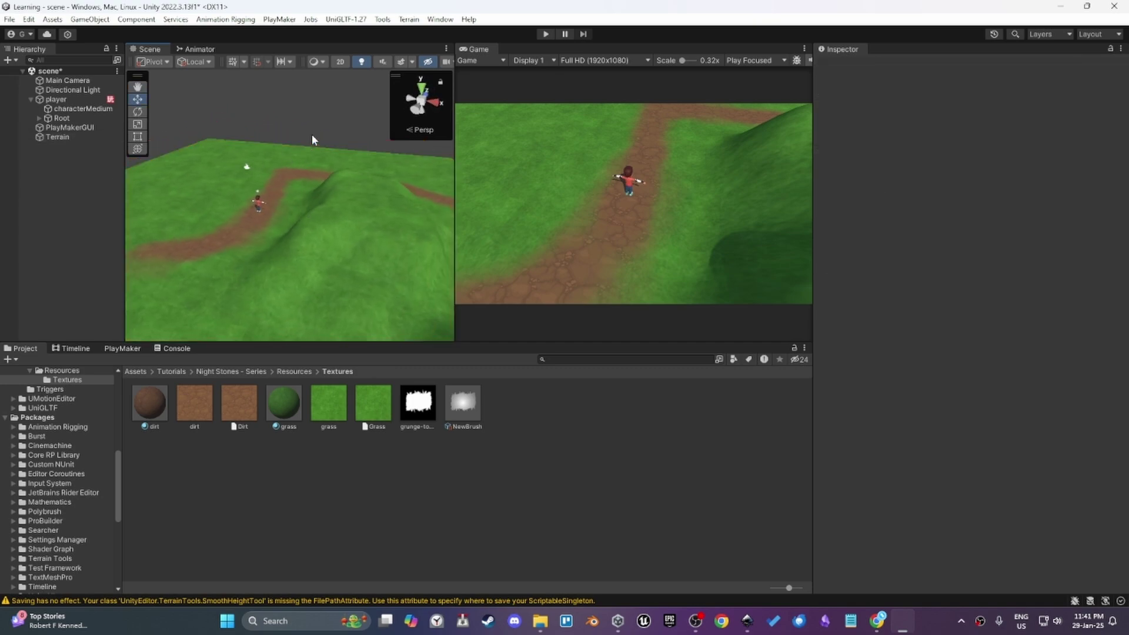
click(67, 81)
click(59, 175)
click(70, 80)
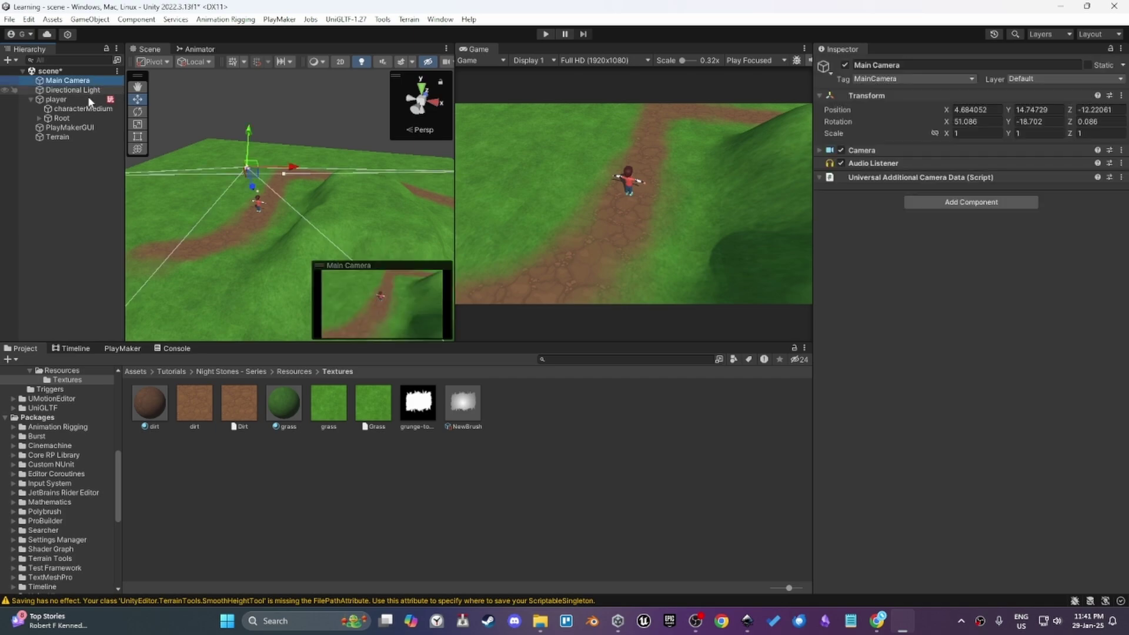
- Add a Cinemachine Virtual Camera to the scene, keeping its default name
click(58, 167)
right_click(59, 170)
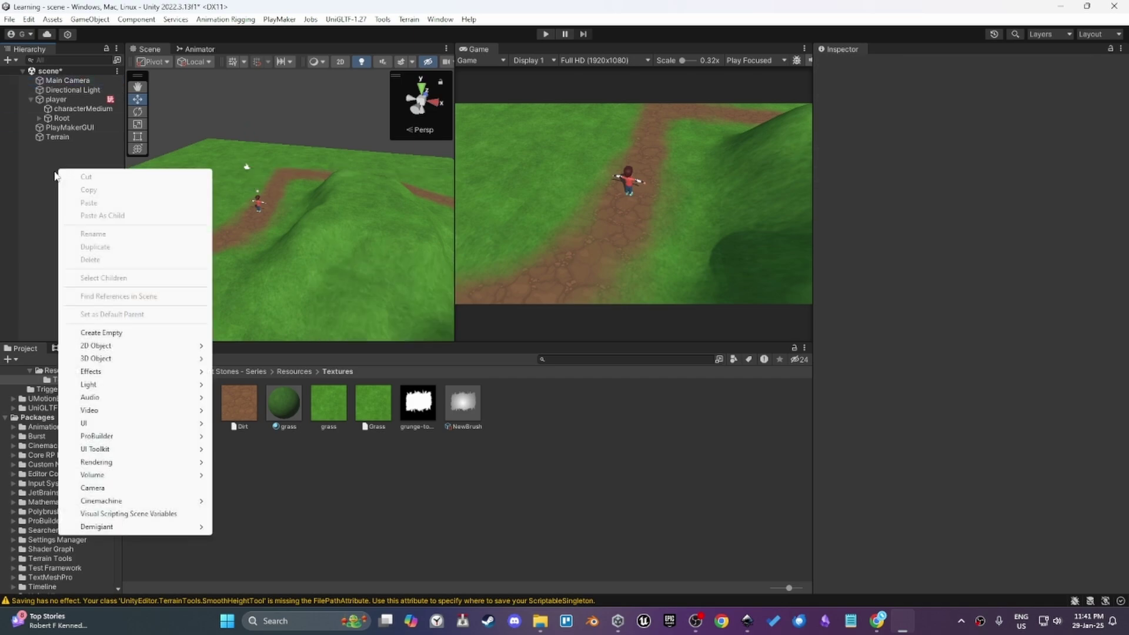
click(32, 166)
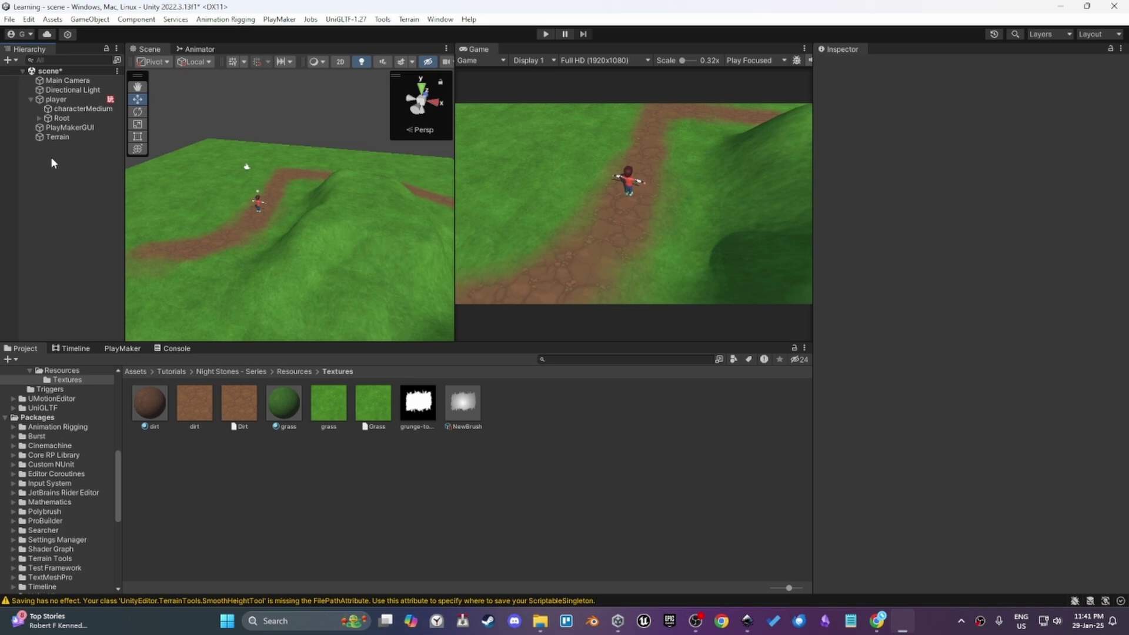
right_click(51, 158)
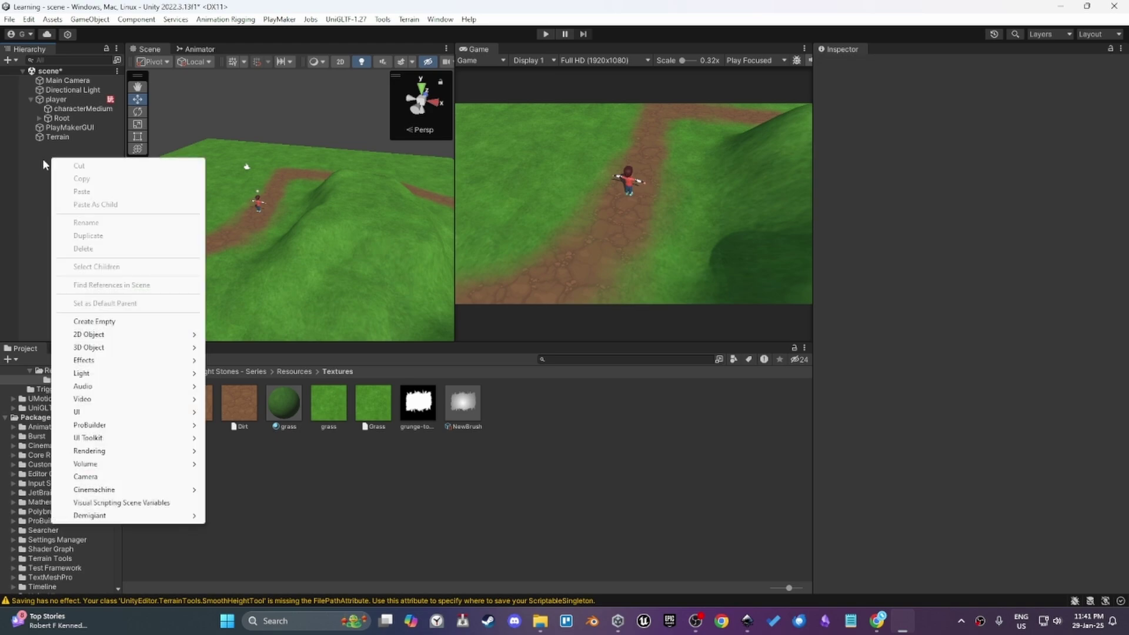
mouse_move(147, 454)
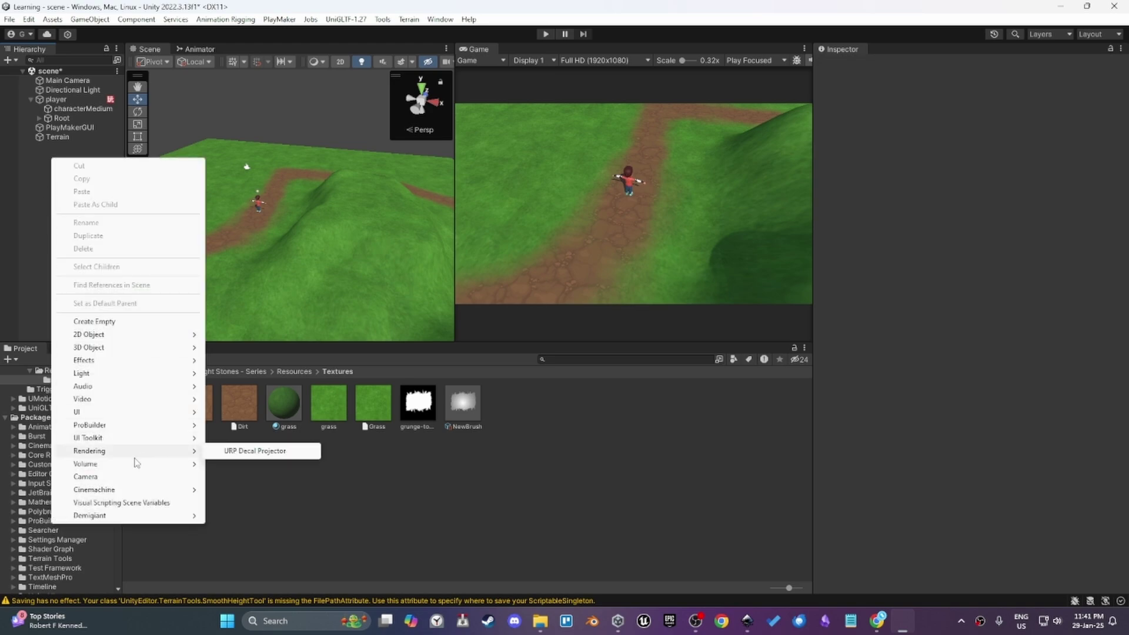
mouse_move(104, 497)
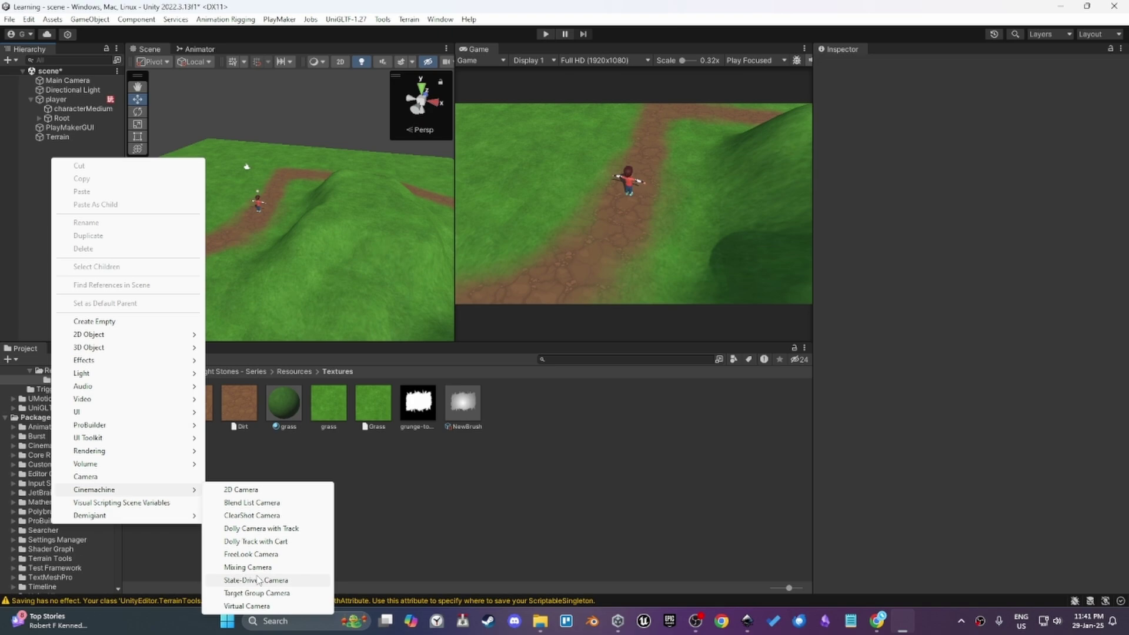
click(247, 606)
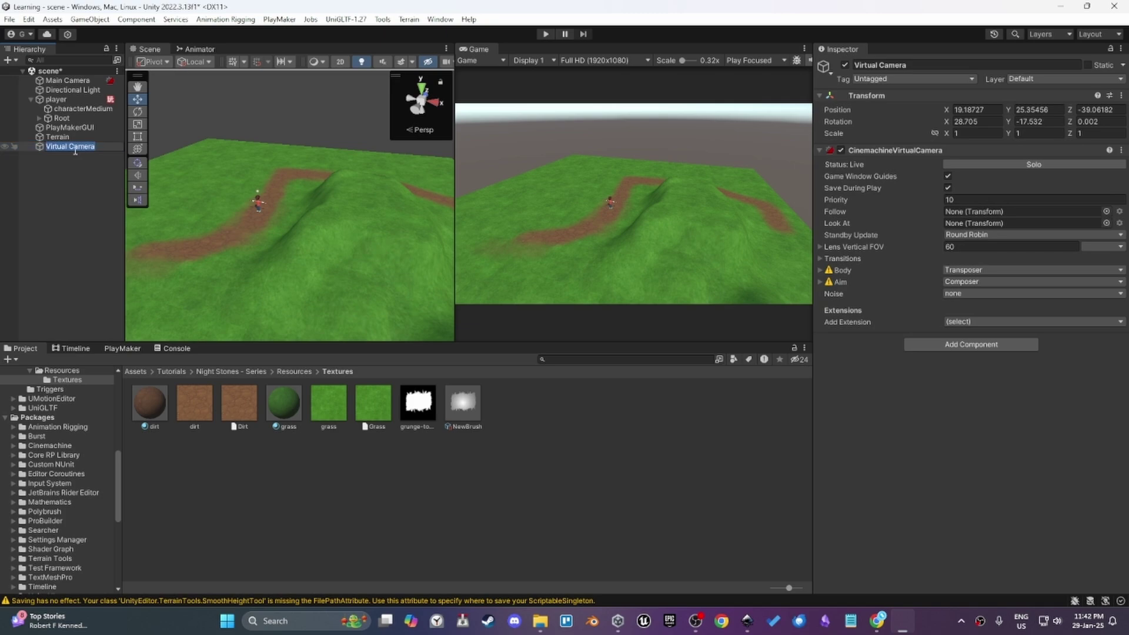
click(86, 260)
- Frame the player and dirt path from closer in the Scene view and align the Virtual Camera to that view
alt+drag(359, 157, 257, 194)
middle_drag(257, 194, 315, 175)
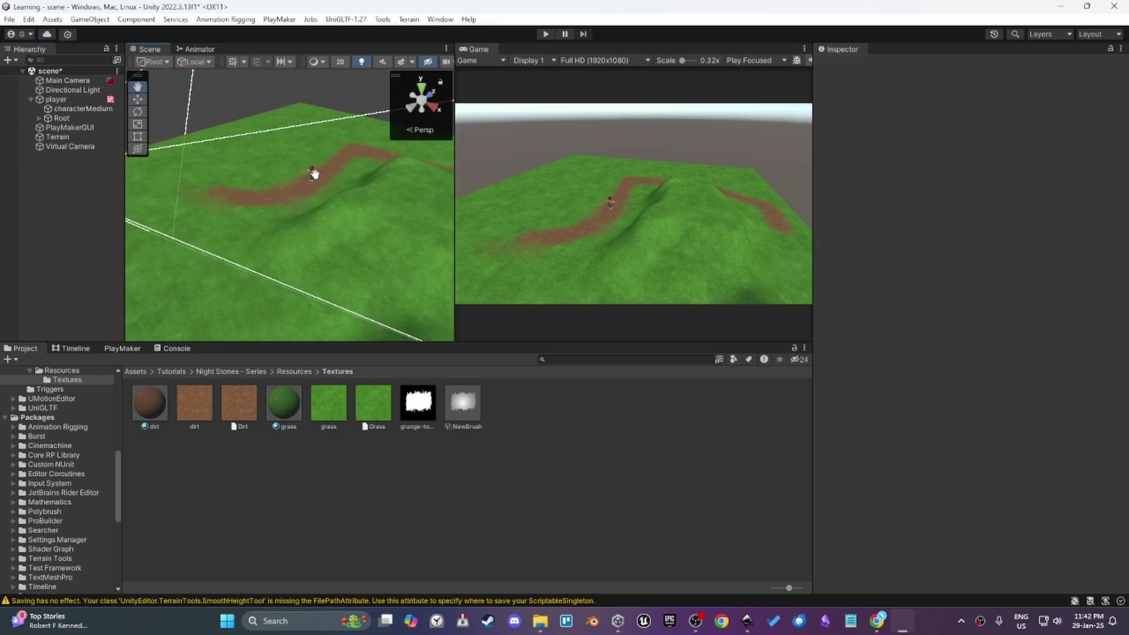
scroll(317, 173, up, 4)
alt+drag(321, 173, 236, 200)
middle_drag(236, 200, 281, 211)
click(81, 147)
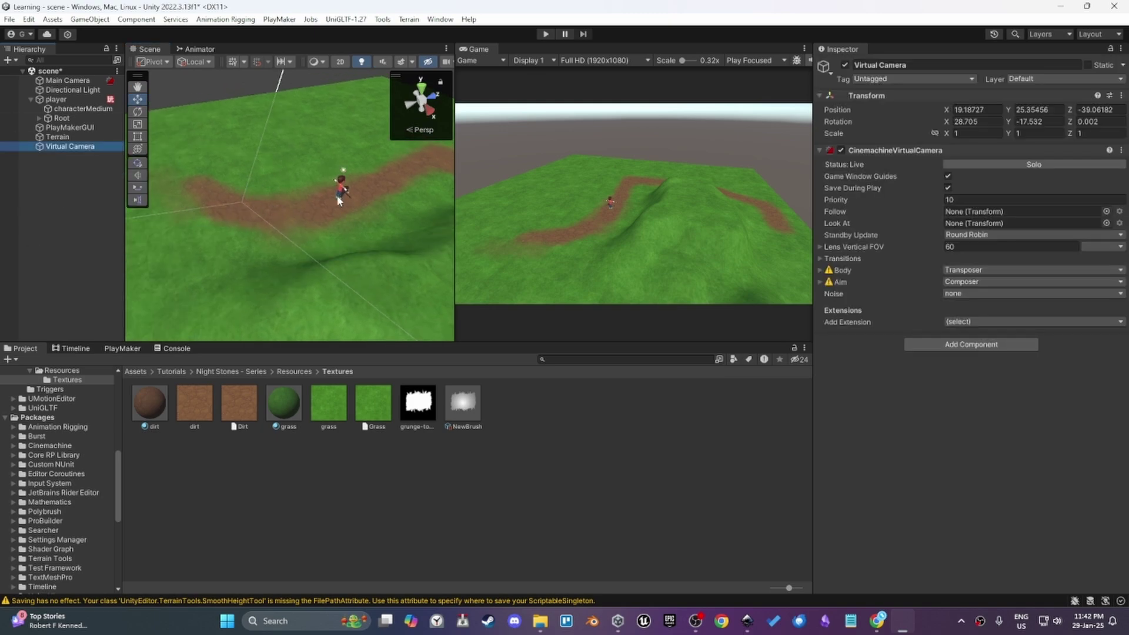
scroll(339, 200, down, 2)
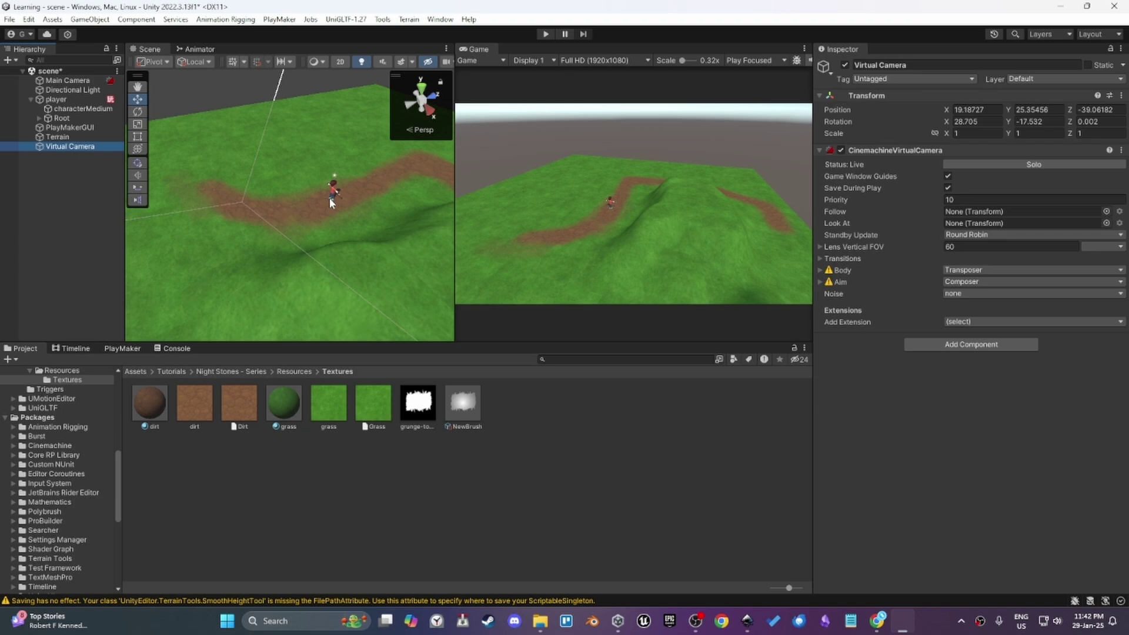
key(ctrl+shift+f)
scroll(330, 198, up, 2)
key(ctrl+shift+f)
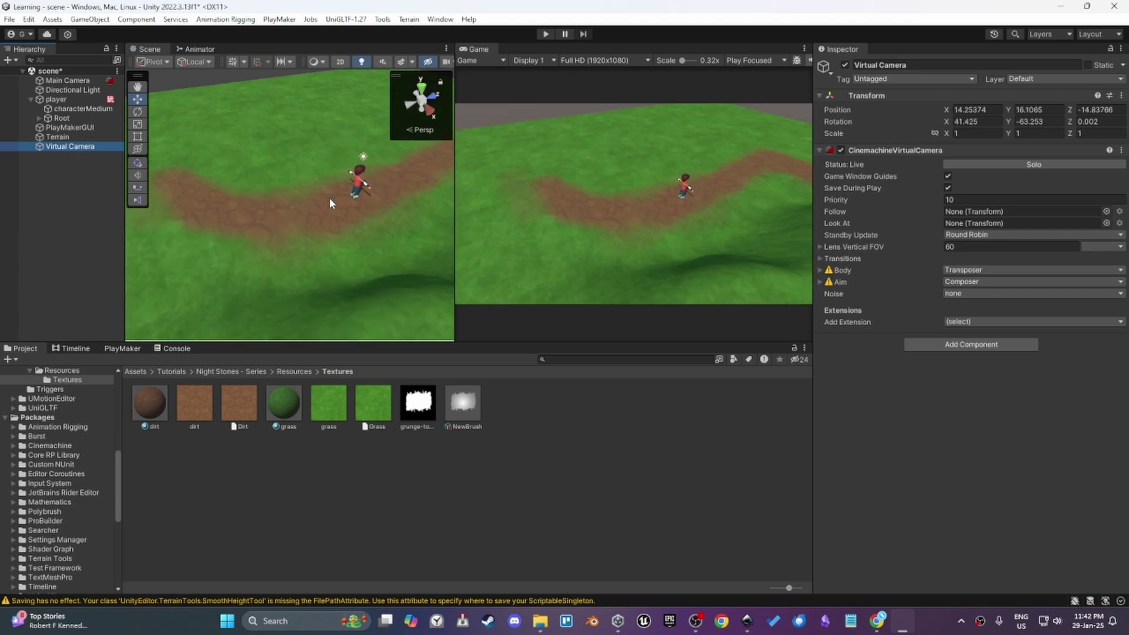
- Realign the Virtual Camera to a slightly more distant view of the player, the dirt path and the hill
scroll(330, 198, down, 3)
scroll(329, 197, up, 3)
key(ctrl+shift+f)
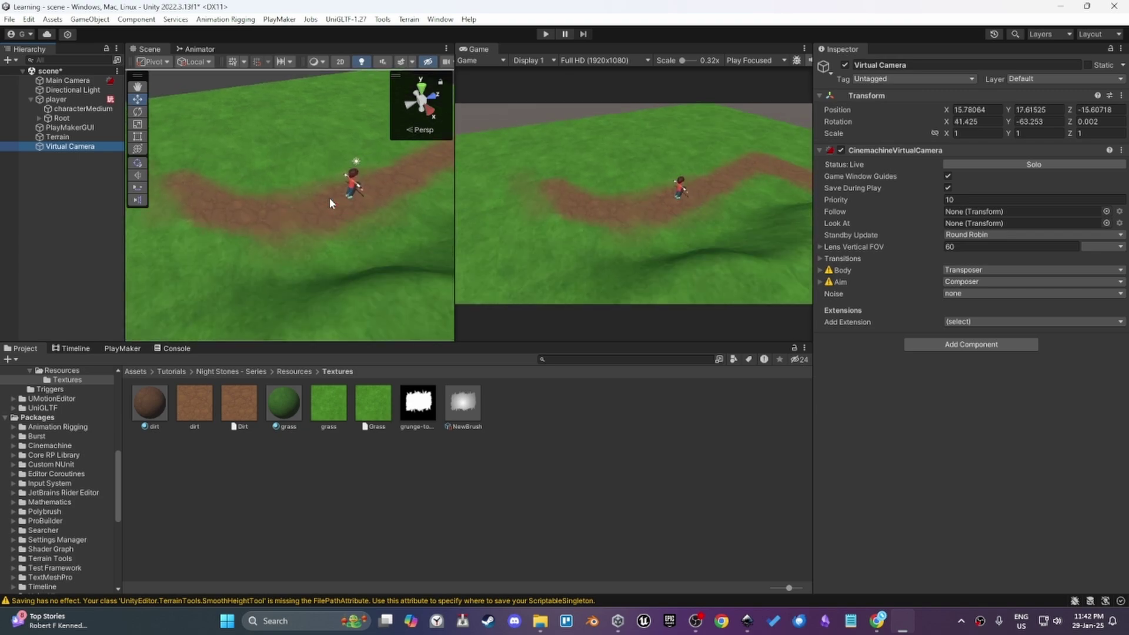
scroll(329, 198, down, 2)
alt+drag(330, 198, 320, 180)
scroll(318, 196, down, 2)
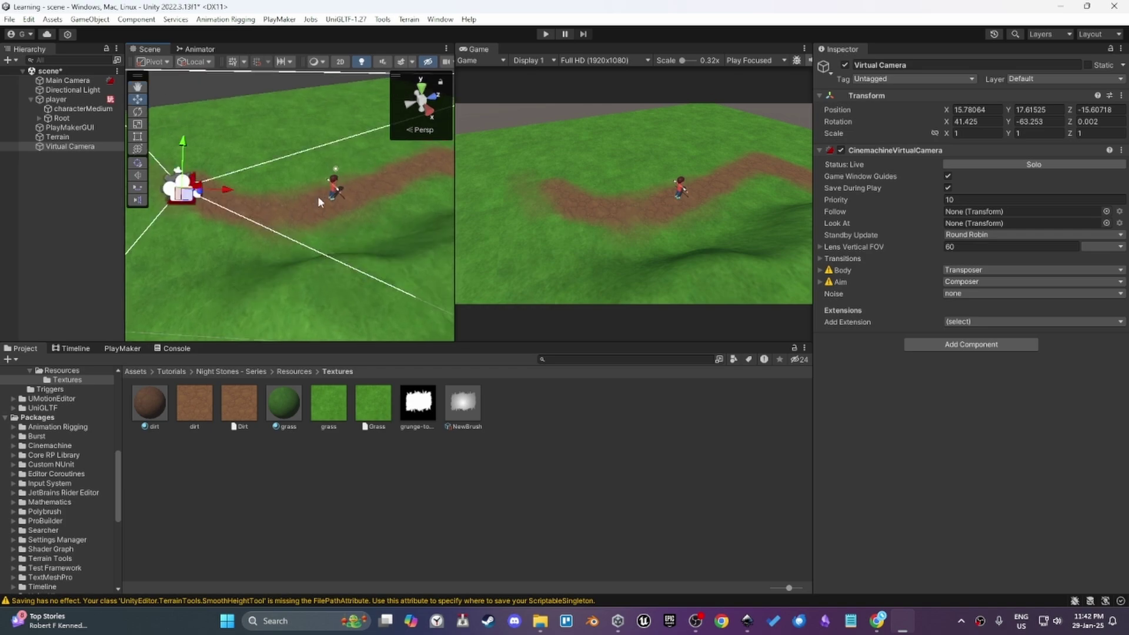
key(ctrl+shift+f)
scroll(317, 196, up, 2)
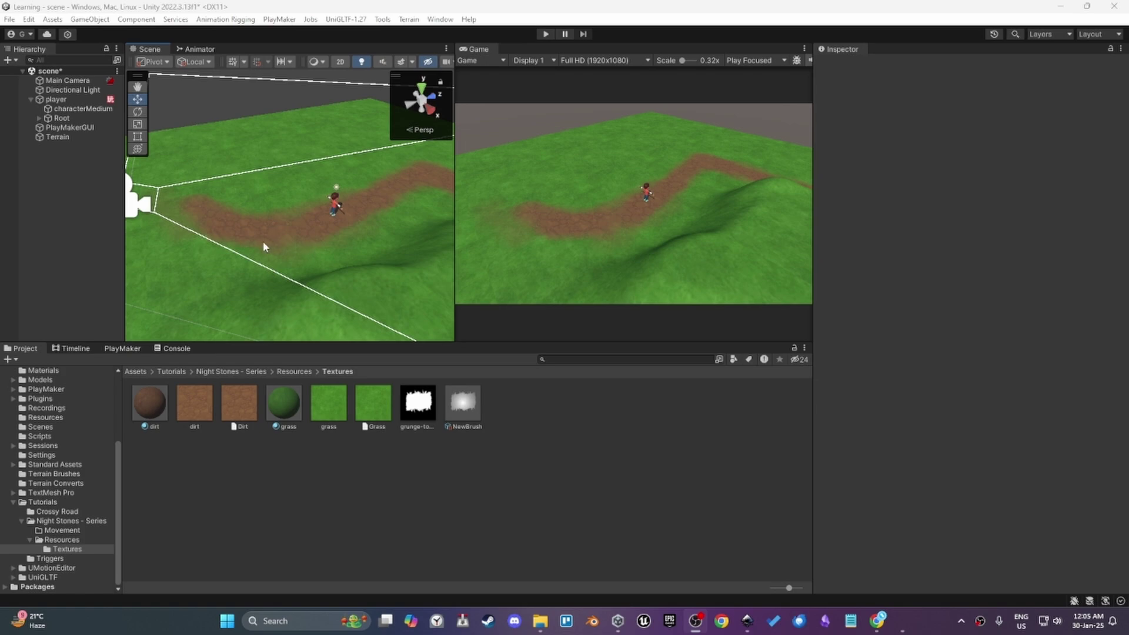
- Create a 3D cube and move it onto the dirt path behind the hill, at about X 24.1, Z 31.4
alt+drag(328, 266, 391, 213)
right_drag(391, 213, 464, 216)
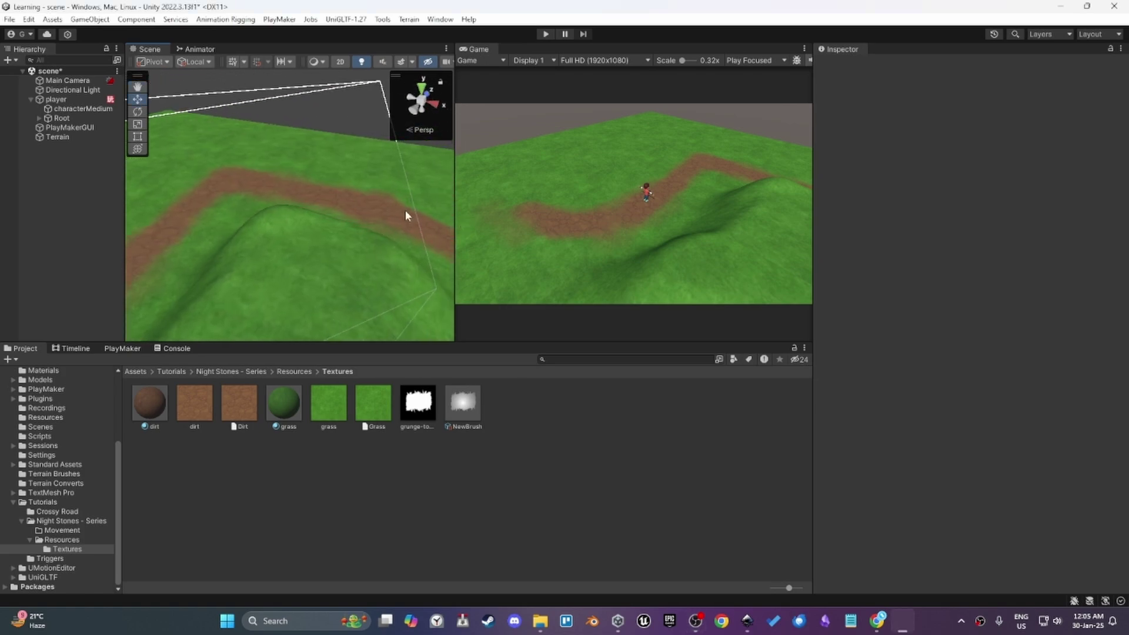
right_drag(373, 157, 397, 194)
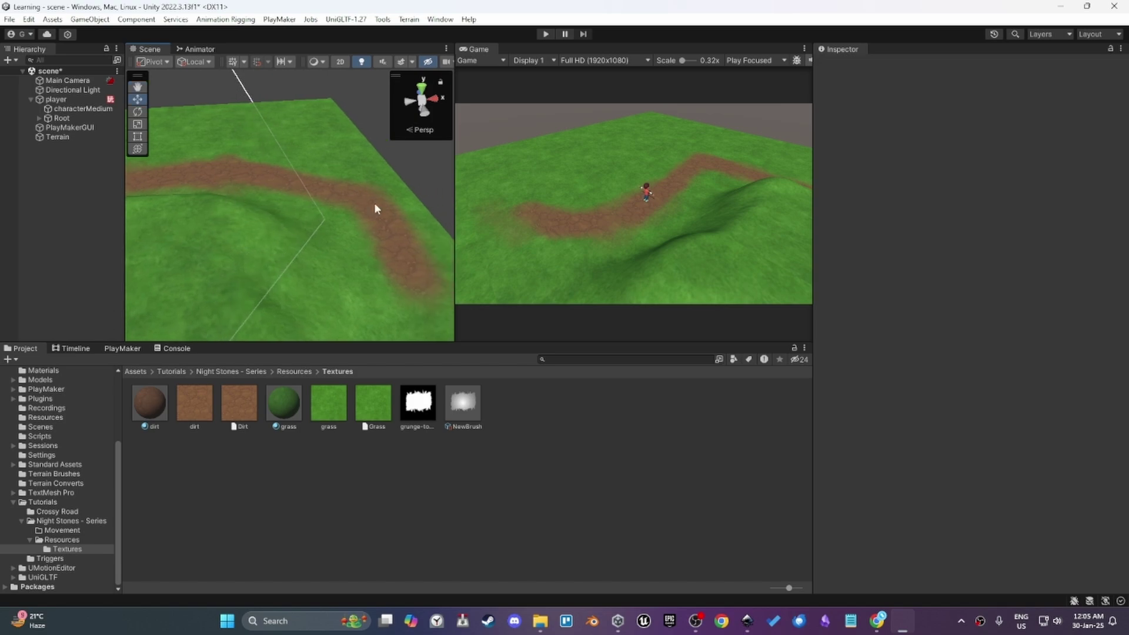
right_click(57, 162)
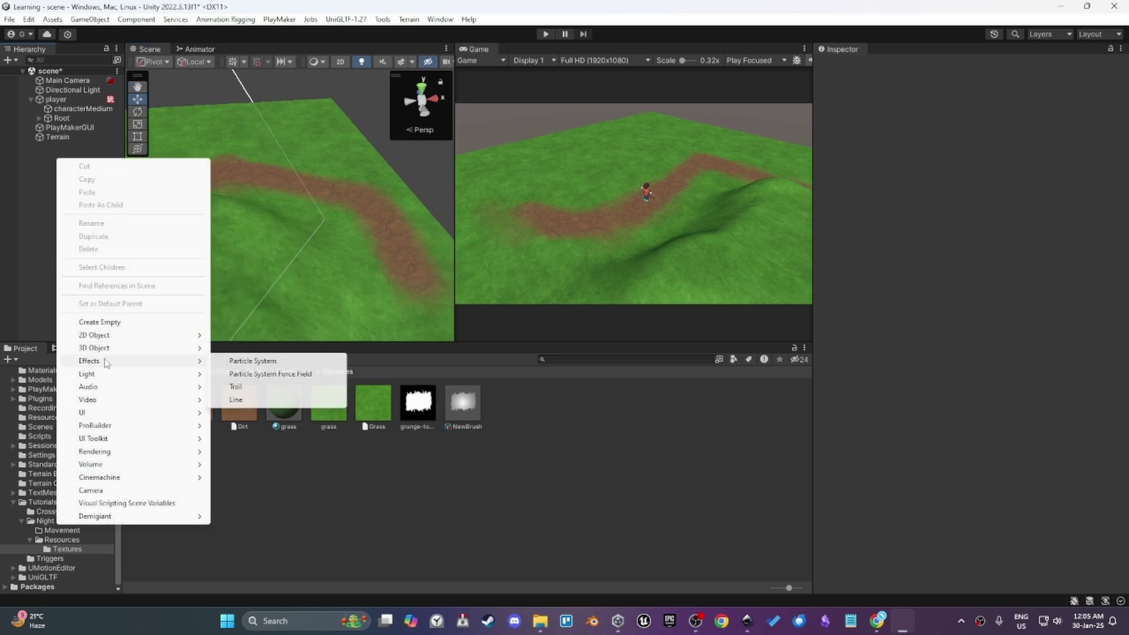
mouse_move(118, 348)
click(226, 348)
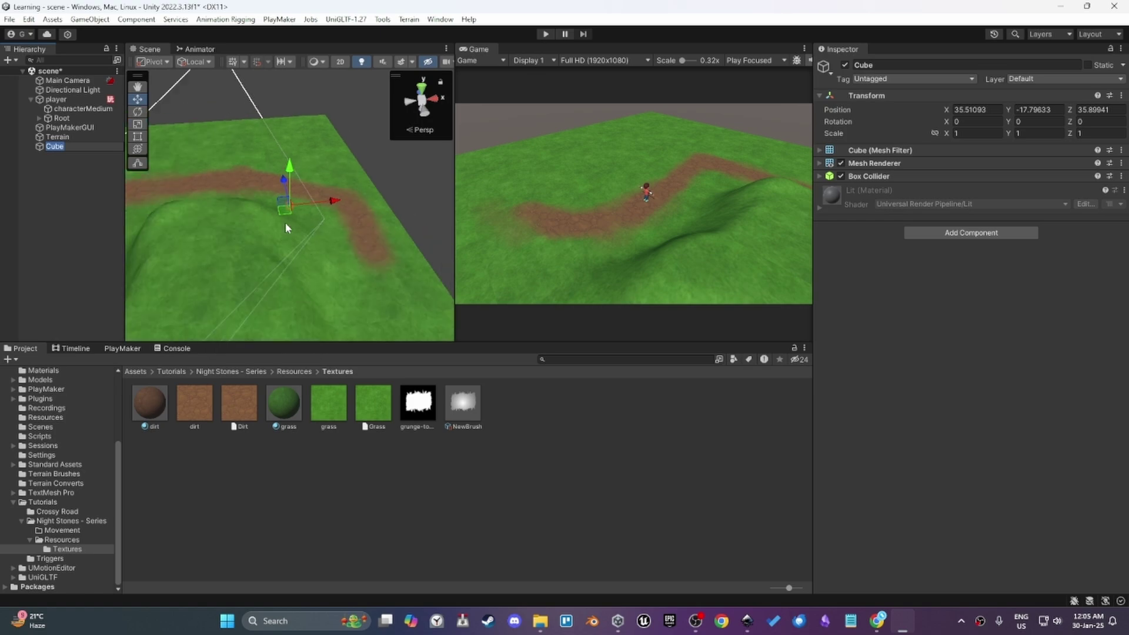
drag(287, 202, 245, 191)
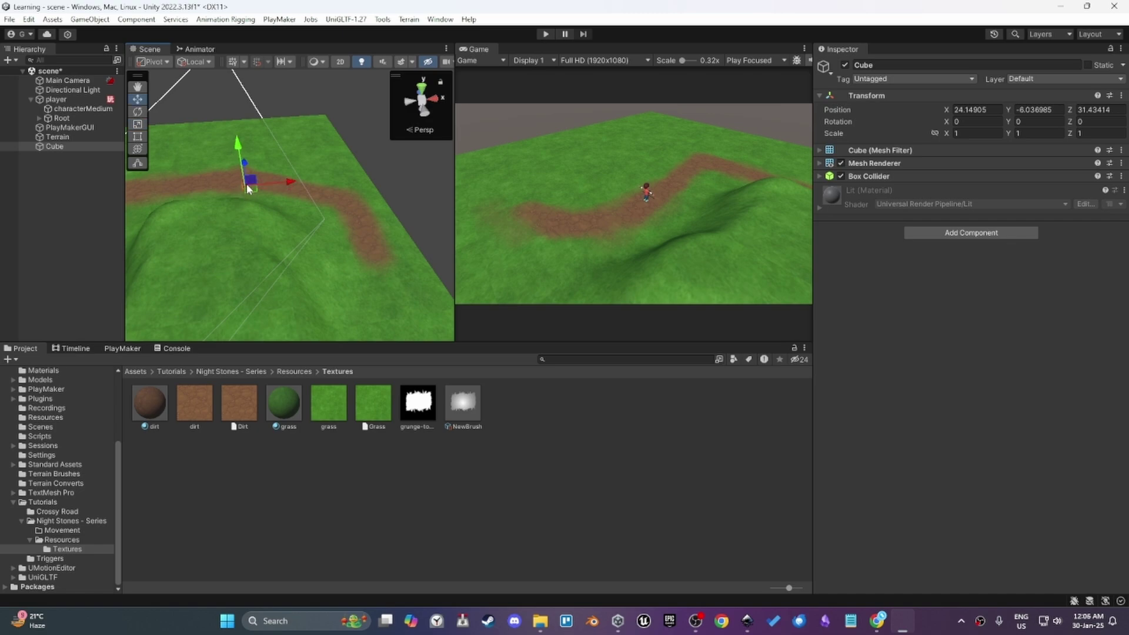
- Enlarge the cube and stretch it along one side of the terrain to a scale of about 28.6 by 8.9 by 85.1
drag(247, 171, 240, 107)
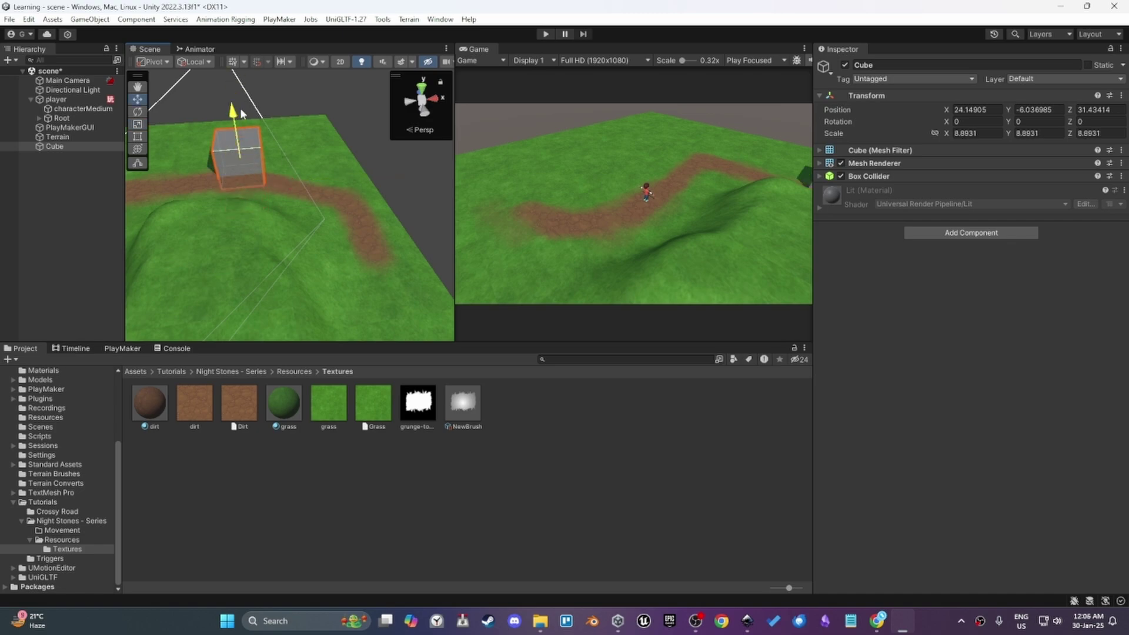
drag(217, 151, 357, 159)
scroll(356, 159, down, 3)
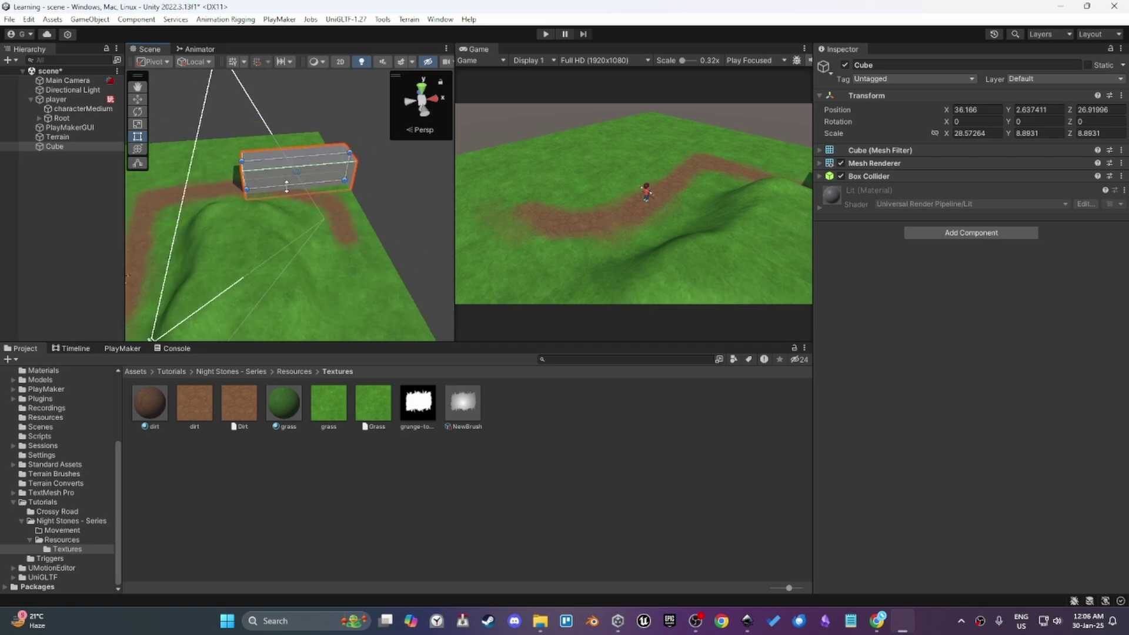
alt+drag(222, 213, 440, 217)
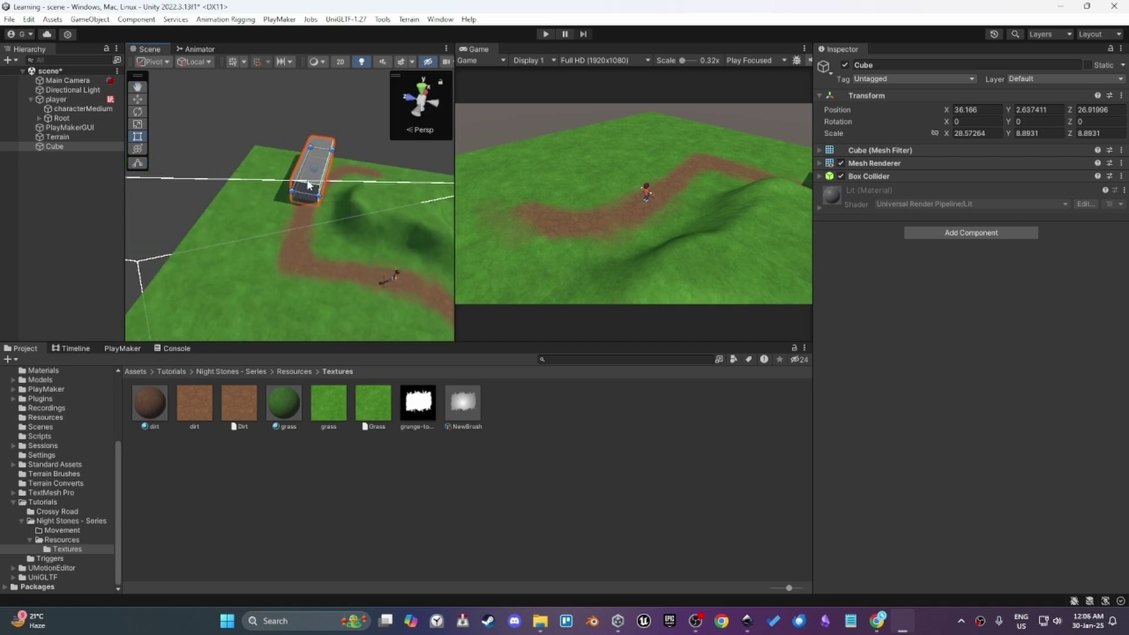
drag(298, 178, 295, 260)
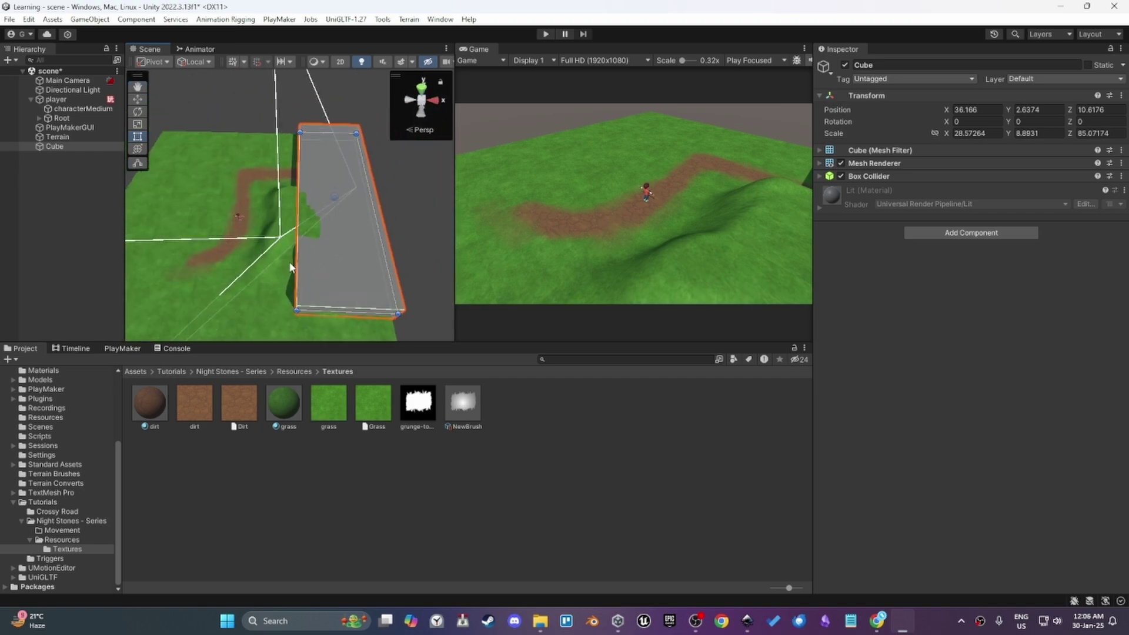
- Duplicate the stretched cube, place the copy beside it over the path, and widen it to about 76.3 along X
key(w)
key(ctrl+d)
drag(380, 198, 306, 196)
key(t)
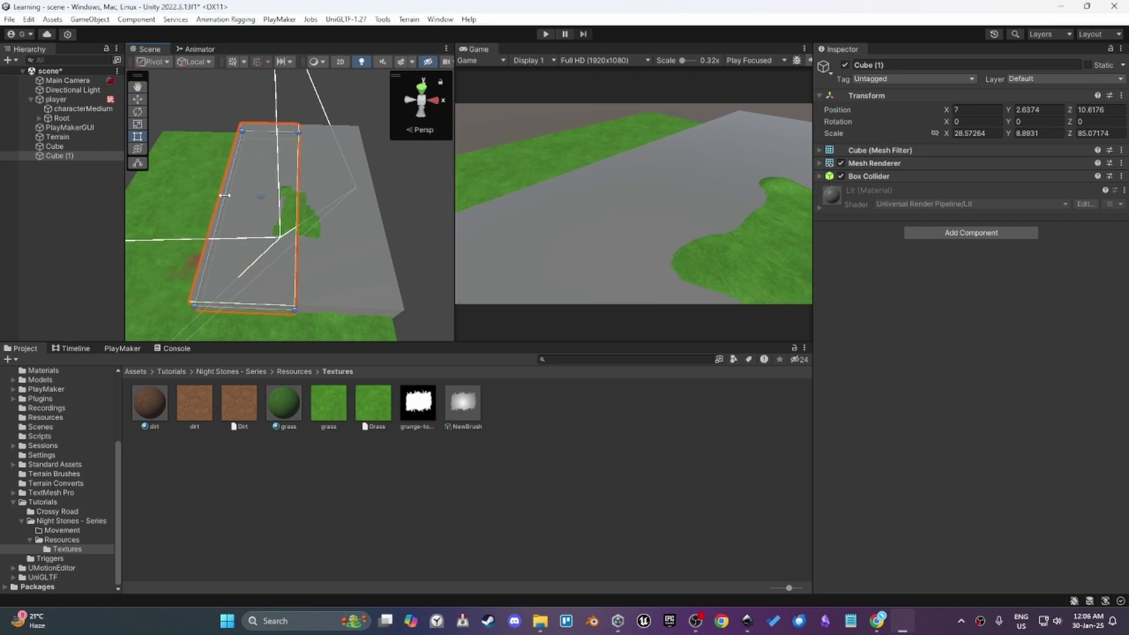
drag(232, 197, 108, 195)
- Vertex-snap the copied cube's edge flush against the first cube, at about X -16.25
key(w)
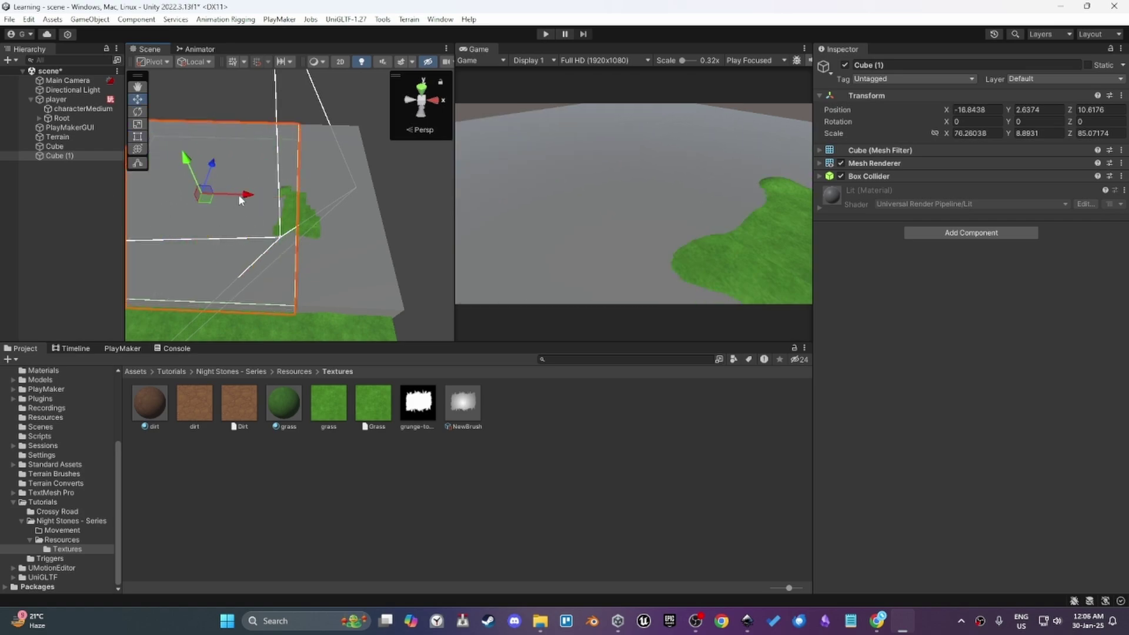
drag(238, 194, 261, 198)
key(v)
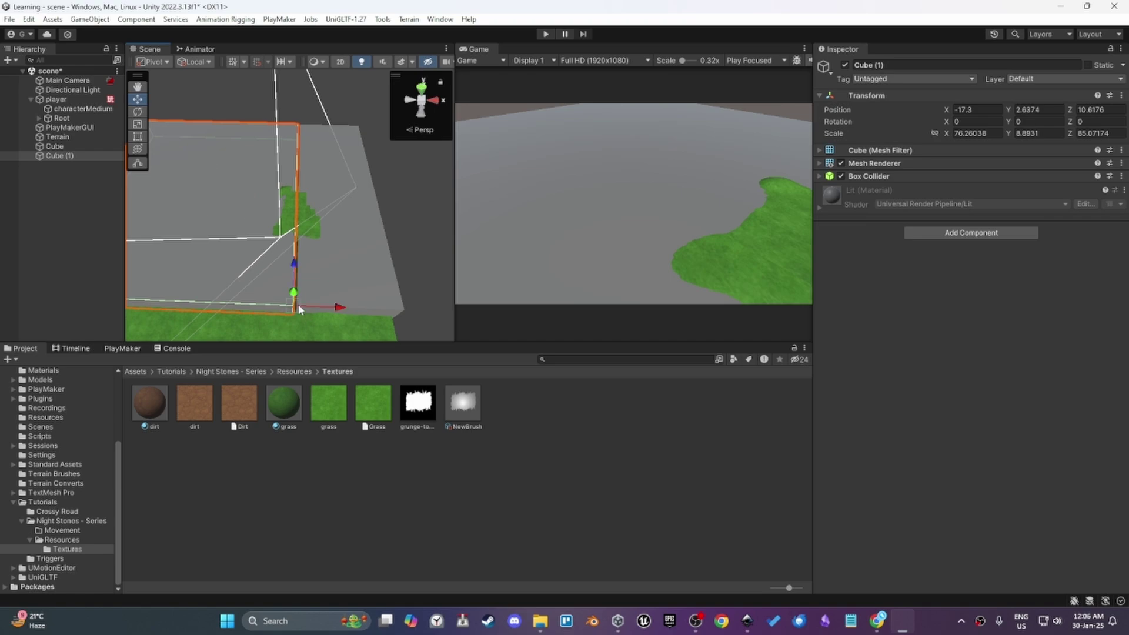
drag(291, 306, 320, 266)
scroll(312, 252, down, 2)
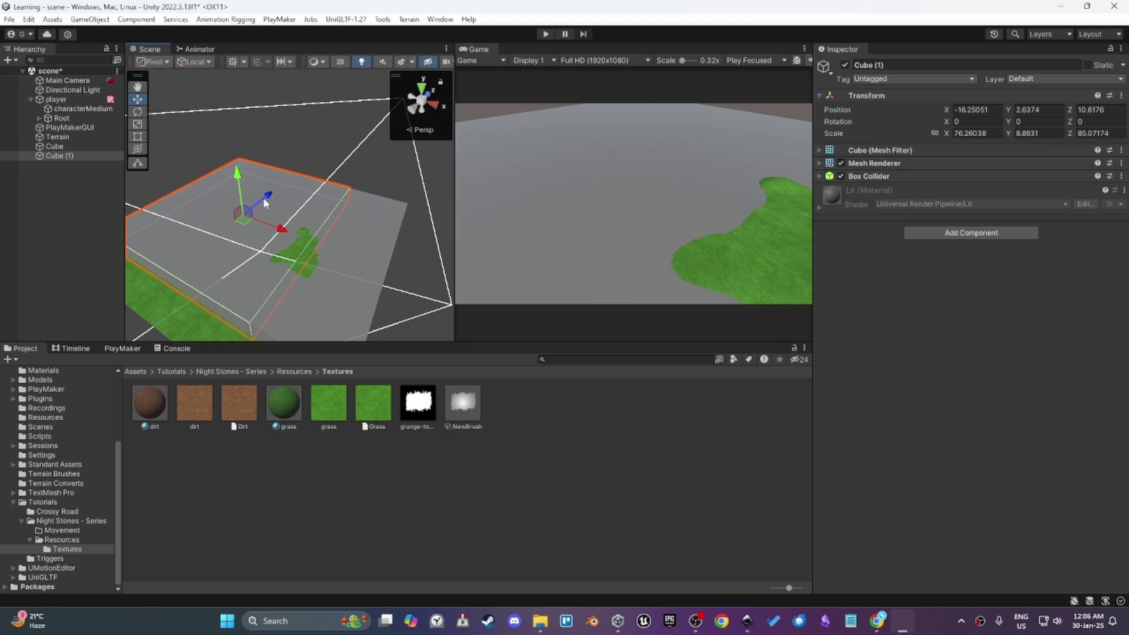
alt+drag(301, 202, 357, 230)
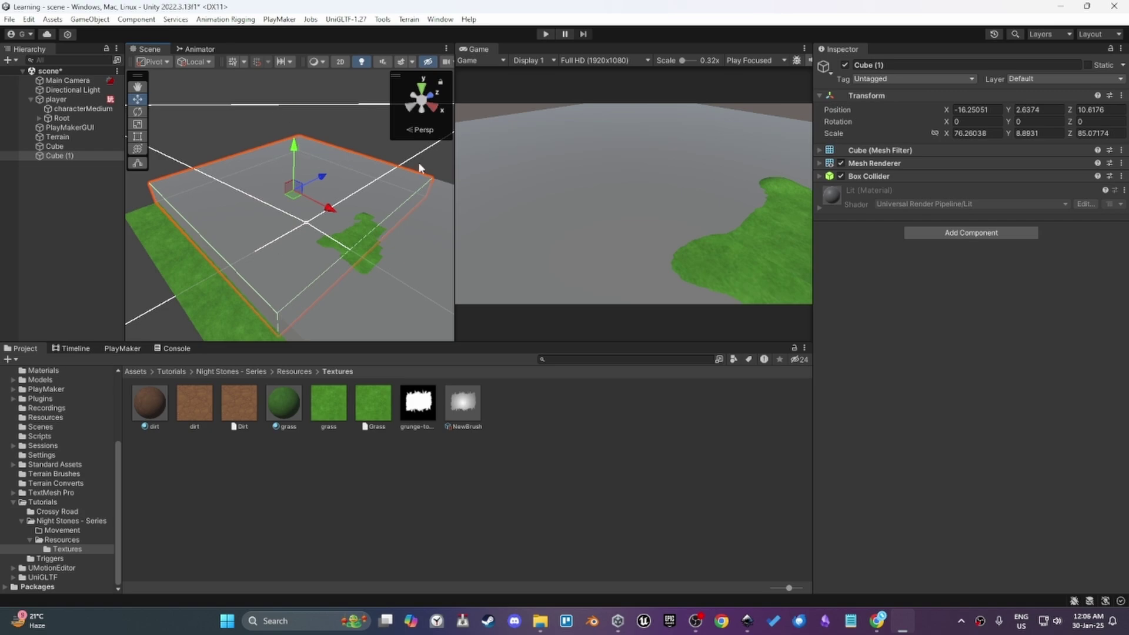
- Try removing the Mesh Renderer and Mesh Filter components from the wide Cube (1)
right_click(855, 162)
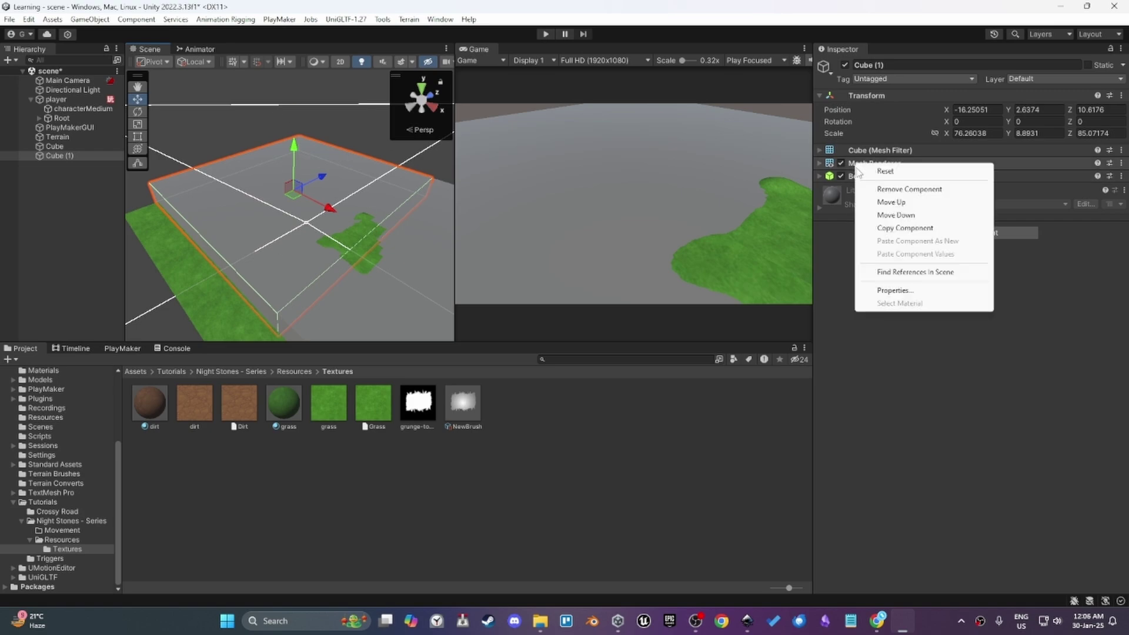
click(909, 188)
right_click(862, 151)
click(908, 175)
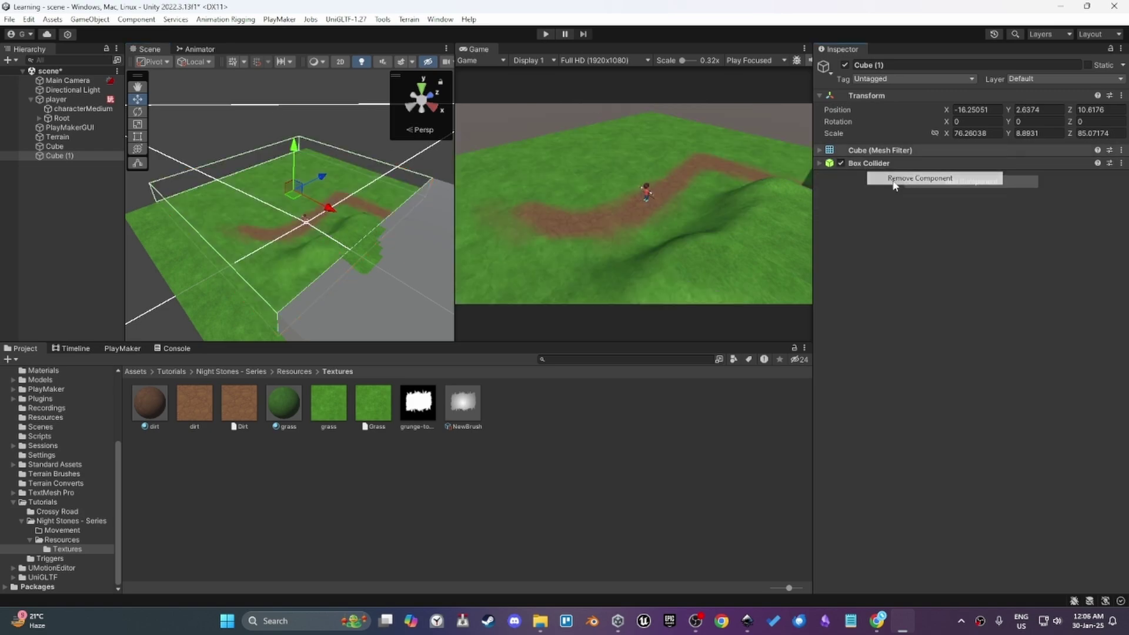
- Try removing the Mesh Renderer and Mesh Filter components from the narrower first Cube as well
right_drag(362, 234, 332, 203)
click(332, 203)
right_click(868, 162)
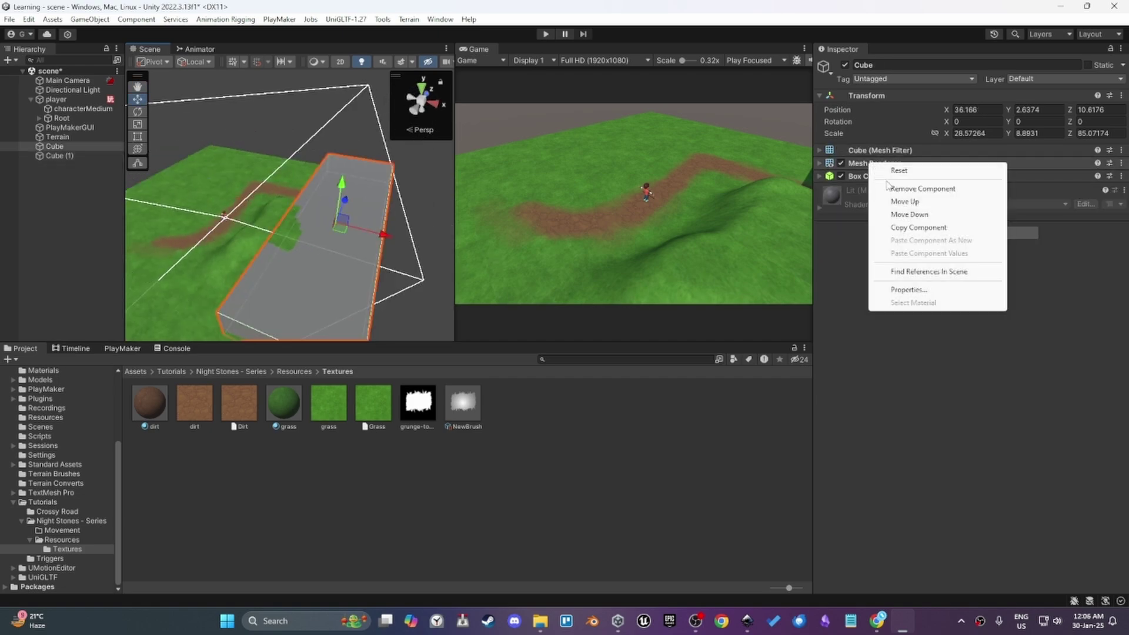
click(894, 187)
right_click(882, 154)
click(935, 178)
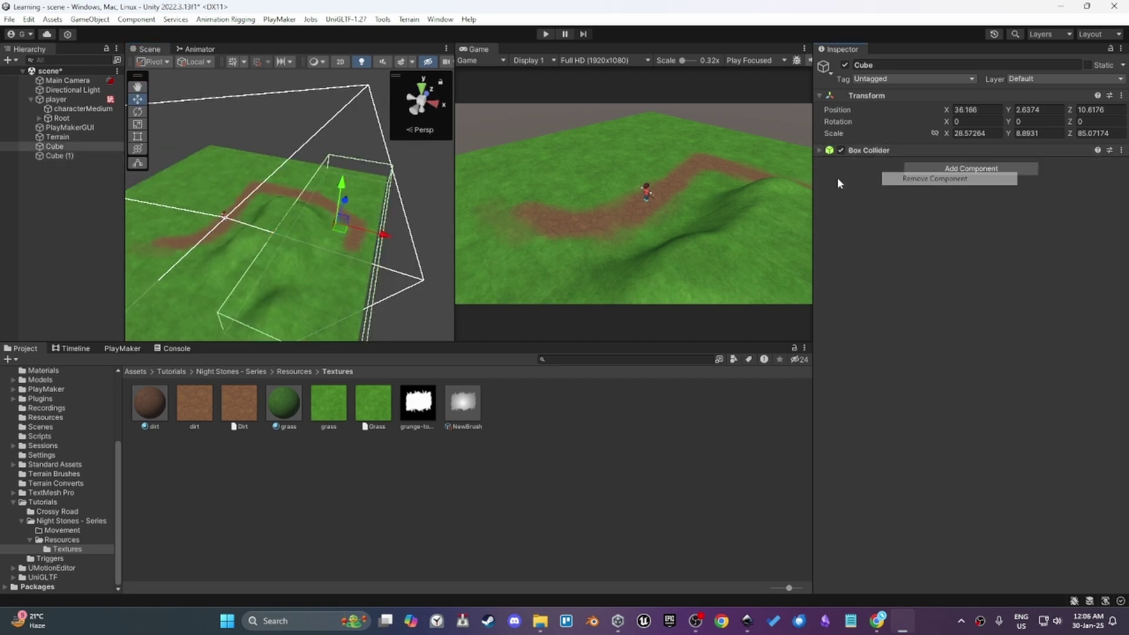
- Undo the removal of the mesh components on both cubes
click(83, 155)
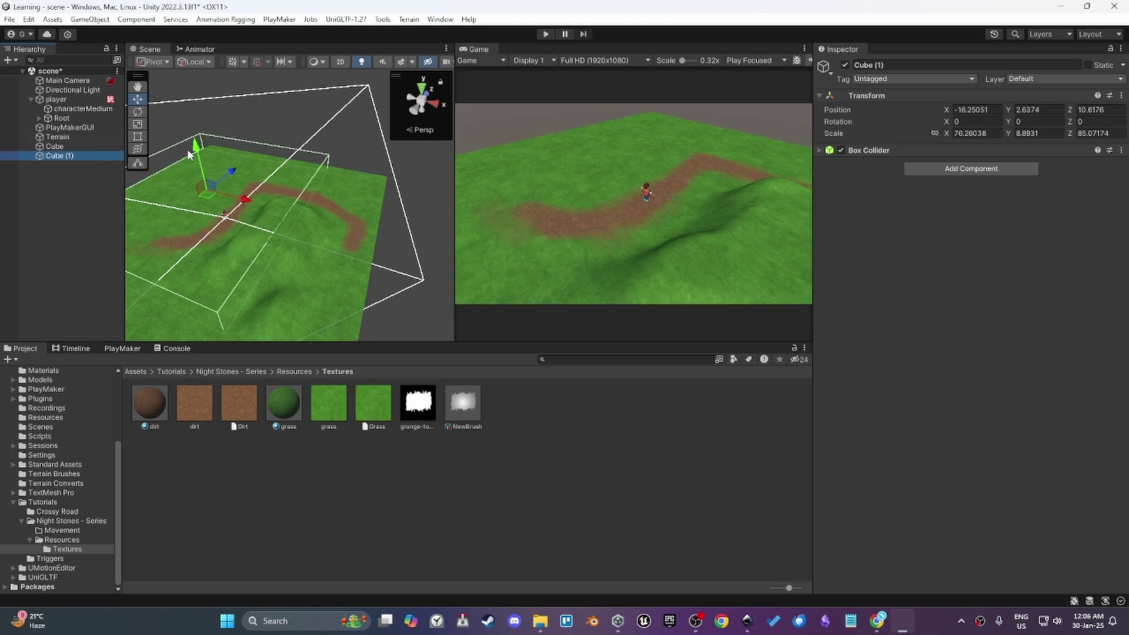
key(ctrl+z)
key(ctrl+z)
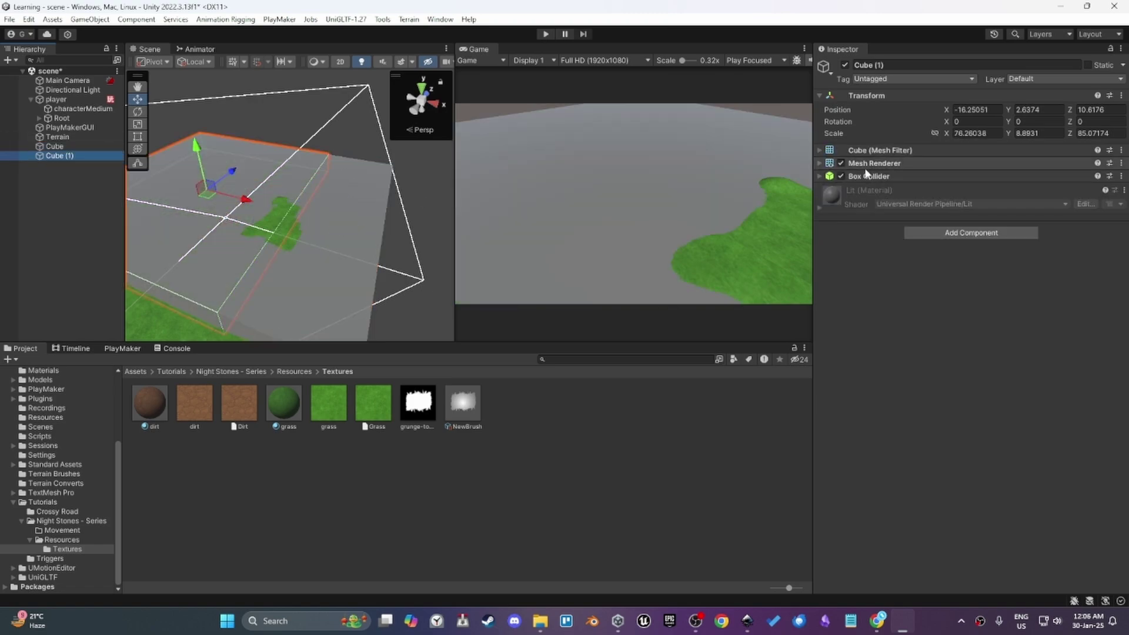
- Disable the Mesh Renderer on both Cube (1) and Cube, leaving their Box Colliders enabled
click(841, 163)
click(70, 147)
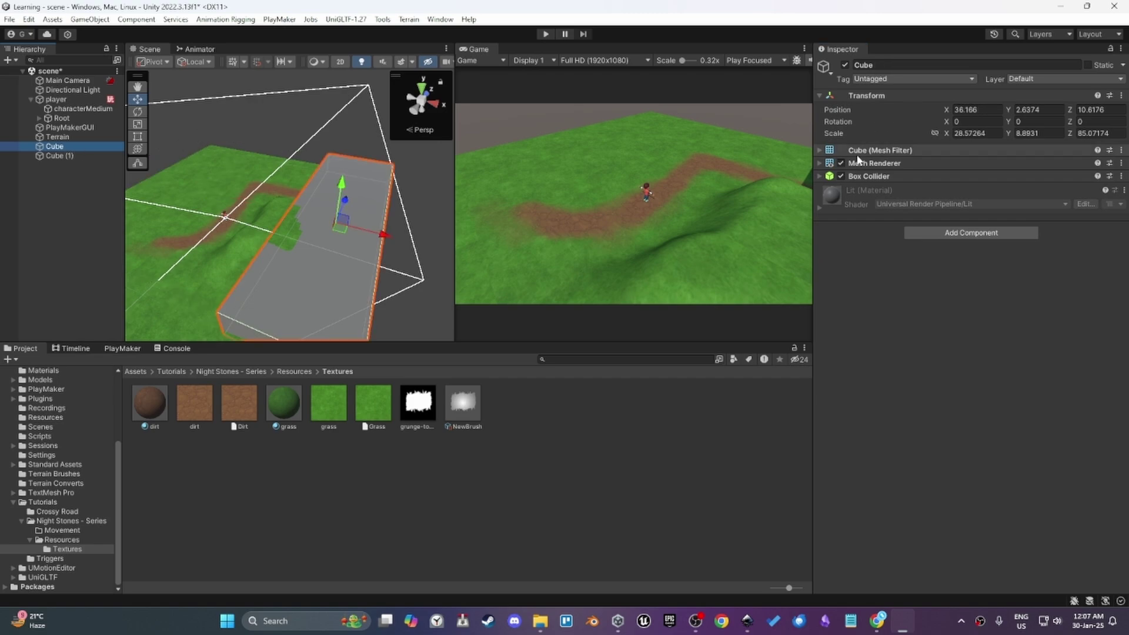
click(841, 162)
- Try removing the Mesh Renderer and Mesh Filter components from the narrower Cube at the terrain's edge
alt+drag(270, 197, 368, 213)
key(t)
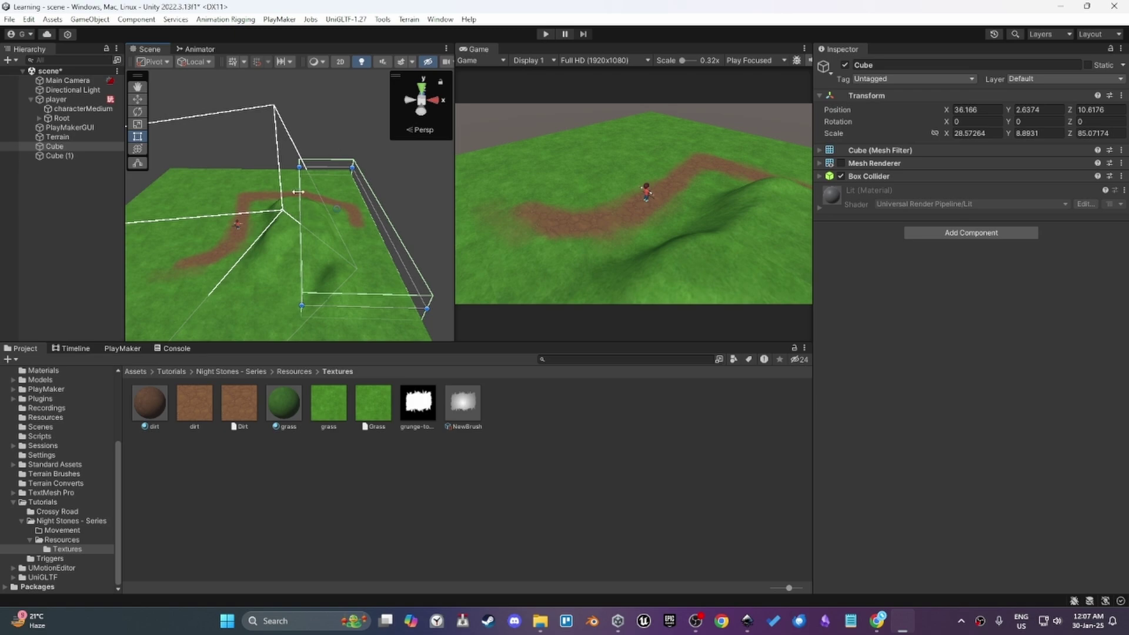
alt+drag(298, 191, 248, 186)
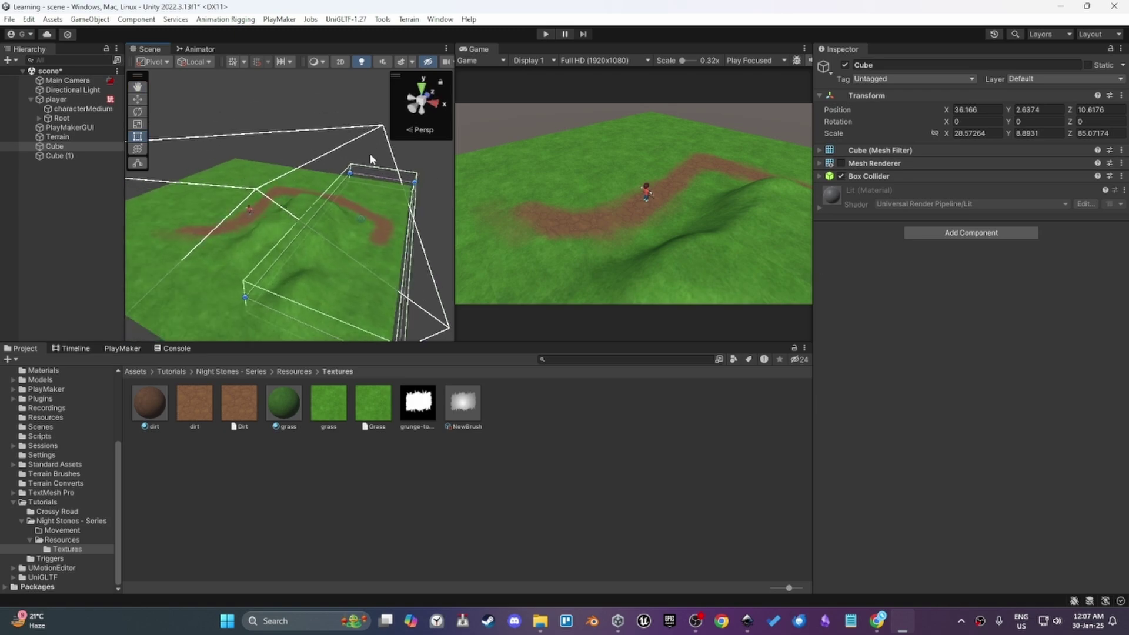
alt+drag(235, 183, 246, 180)
right_click(893, 164)
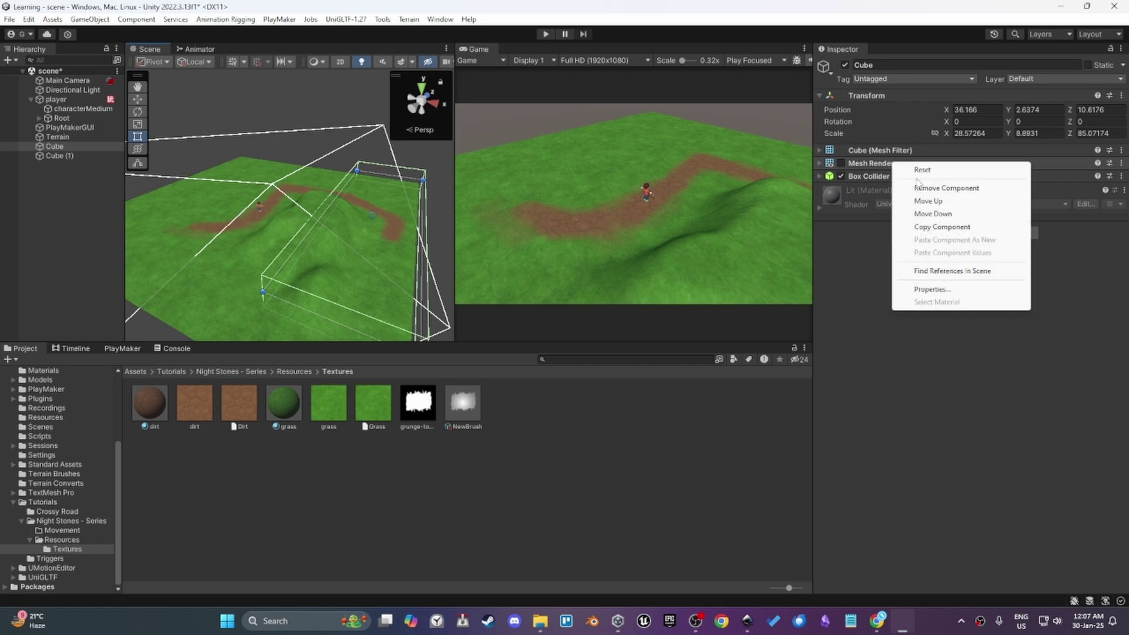
click(947, 188)
alt+drag(422, 201, 438, 213)
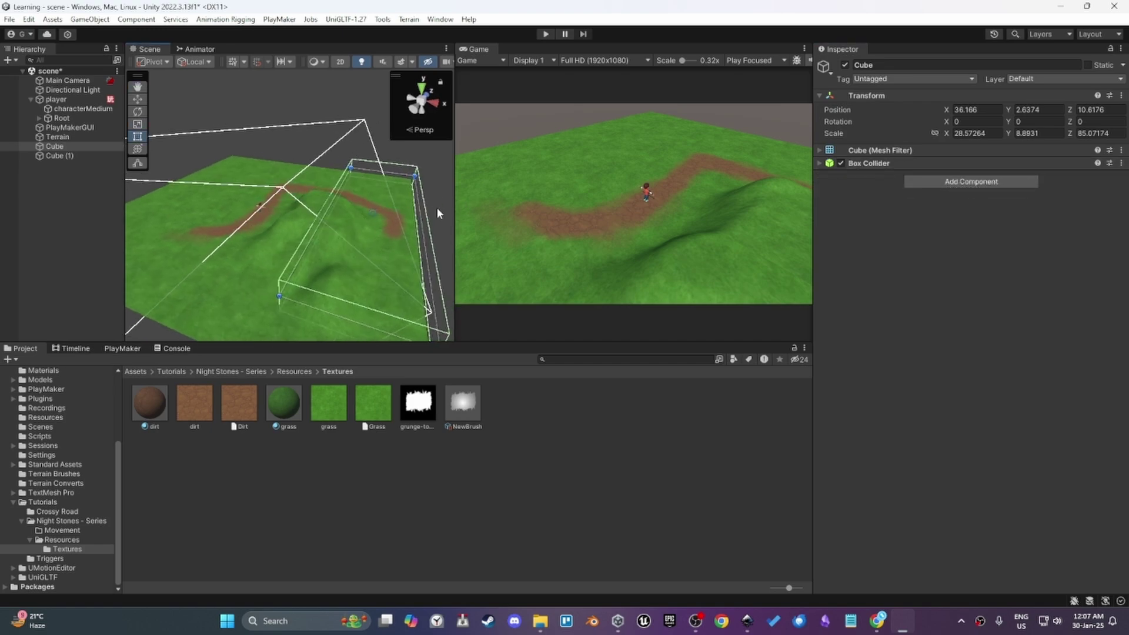
right_click(871, 150)
click(917, 173)
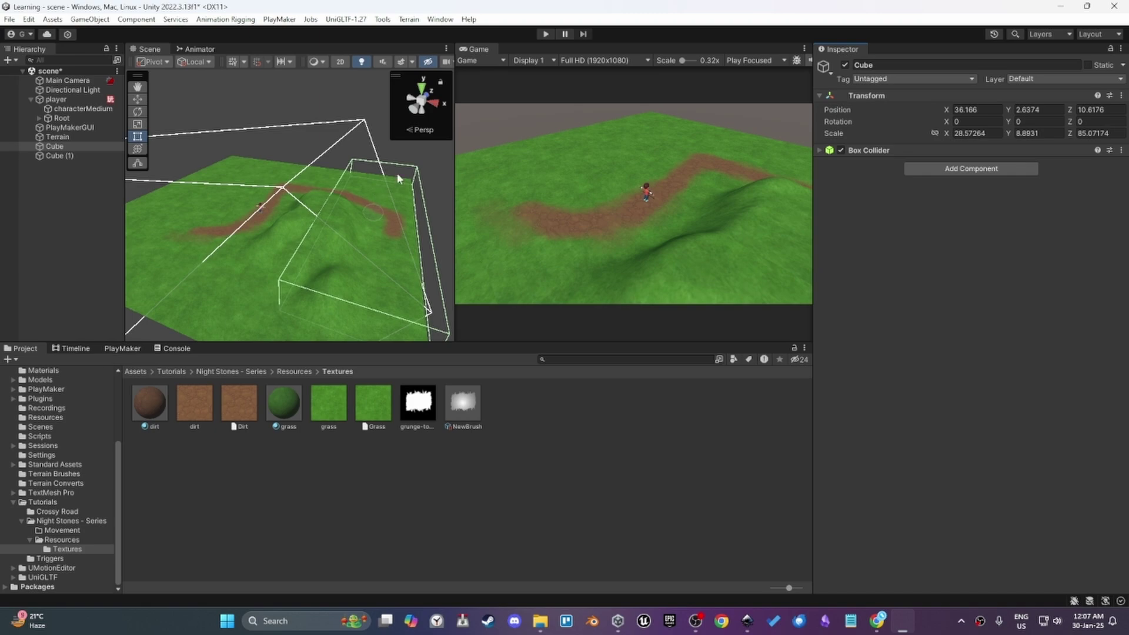
- Undo the removal of the Mesh Filter and Mesh Renderer on the narrower Cube
alt+drag(381, 193, 365, 189)
key(ctrl+z)
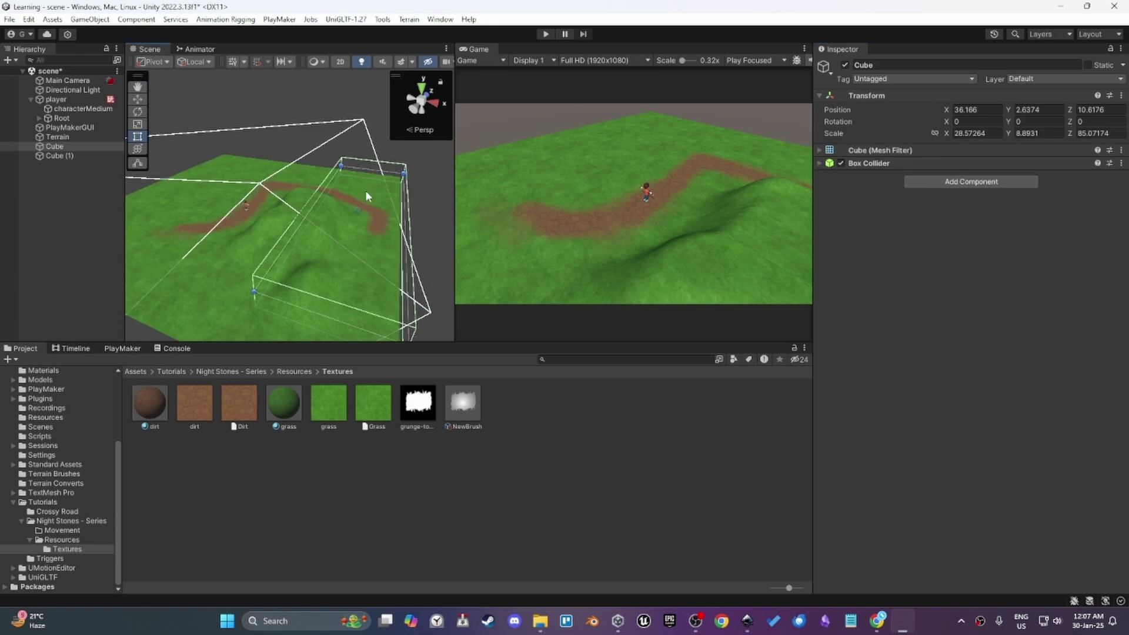
key(ctrl+z)
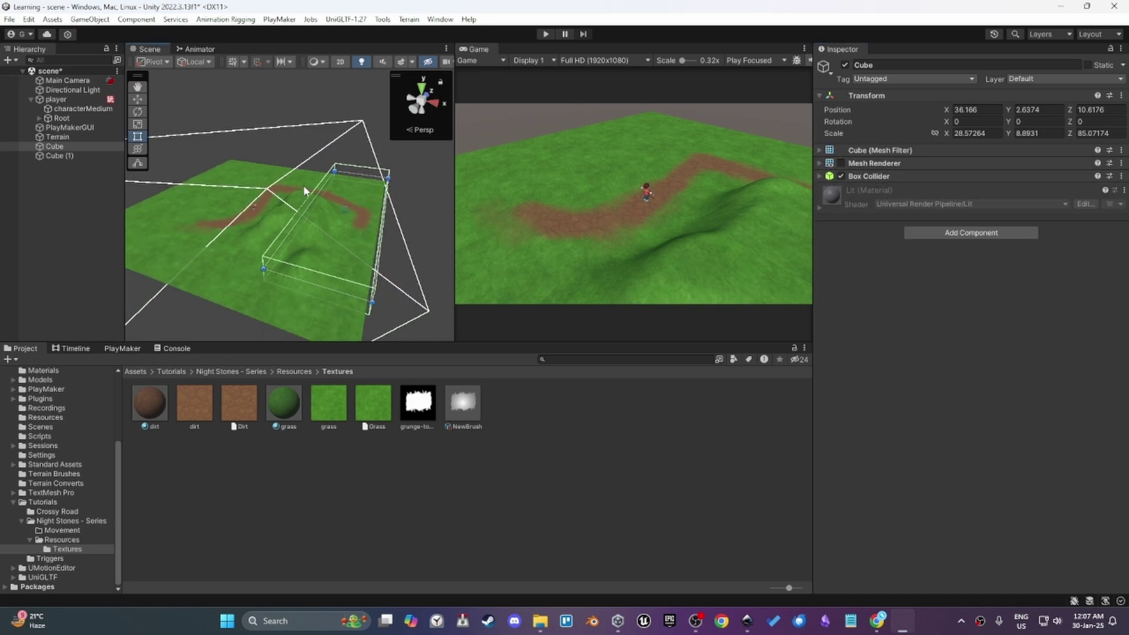
alt+drag(253, 181, 300, 203)
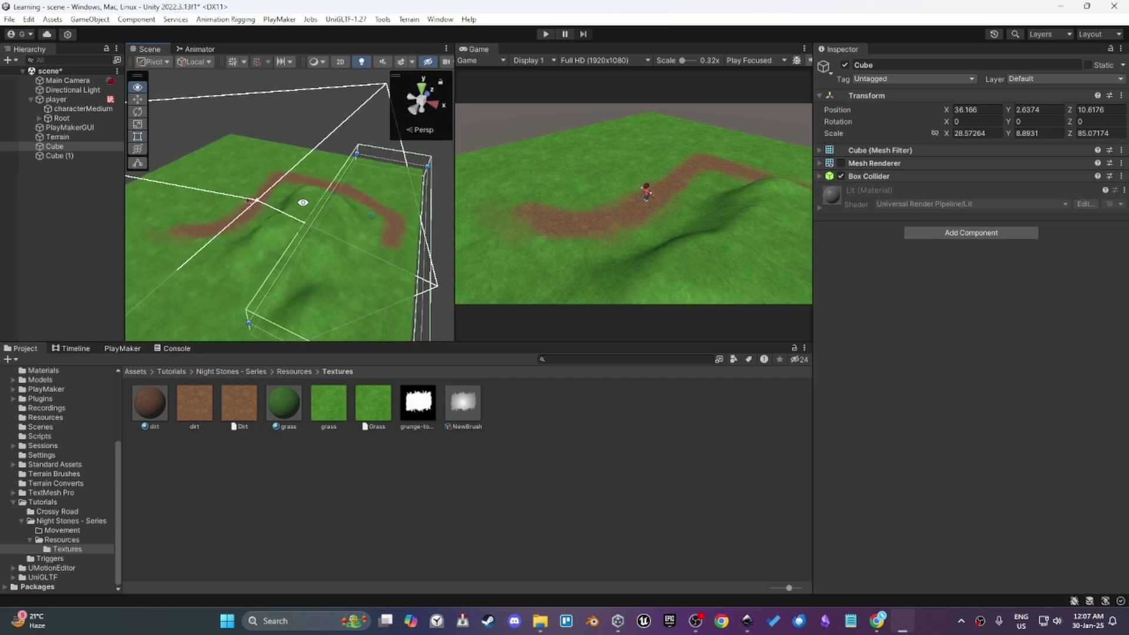
- Rename Cube (1) as zone1 and Cube as zone2
click(78, 155)
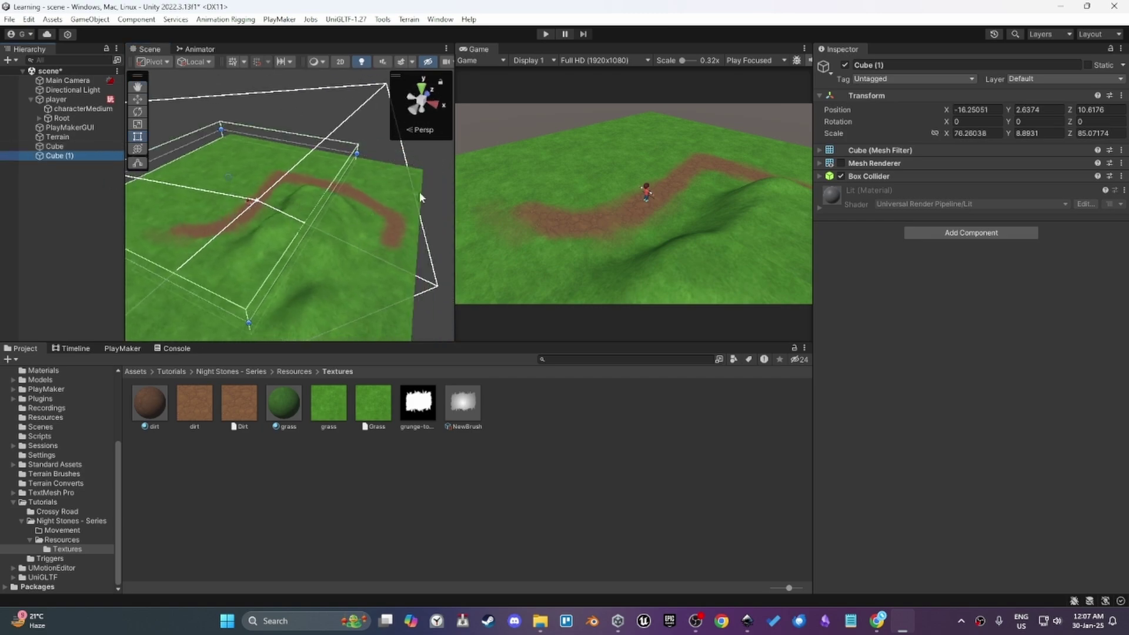
click(873, 65)
text(z)
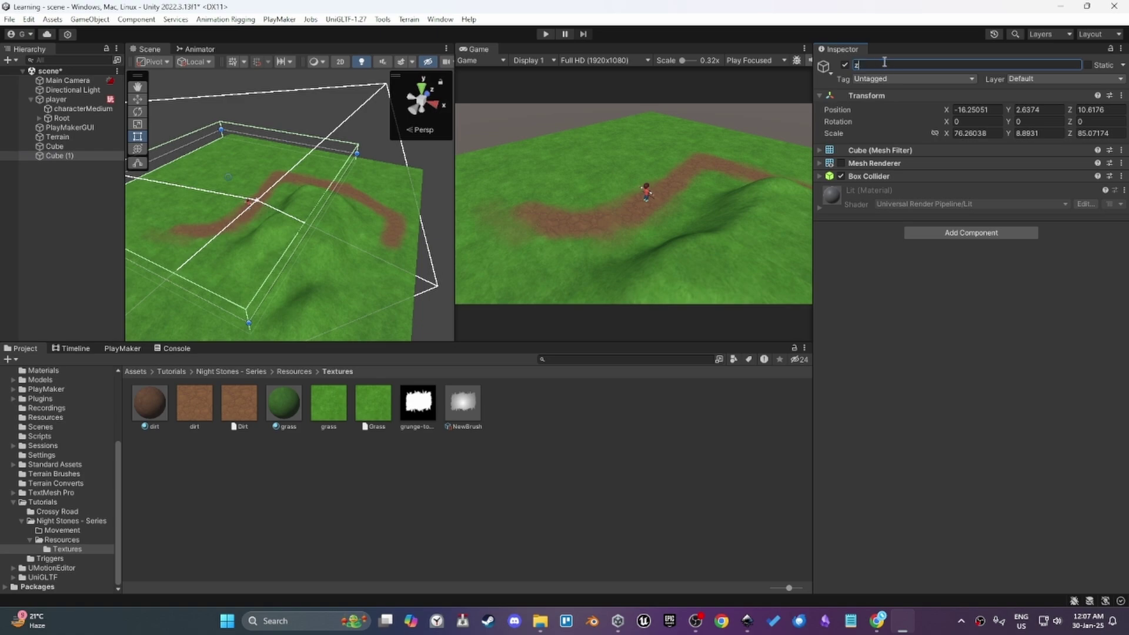
text(one1)
key(Return)
click(88, 146)
key(F2)
text(z)
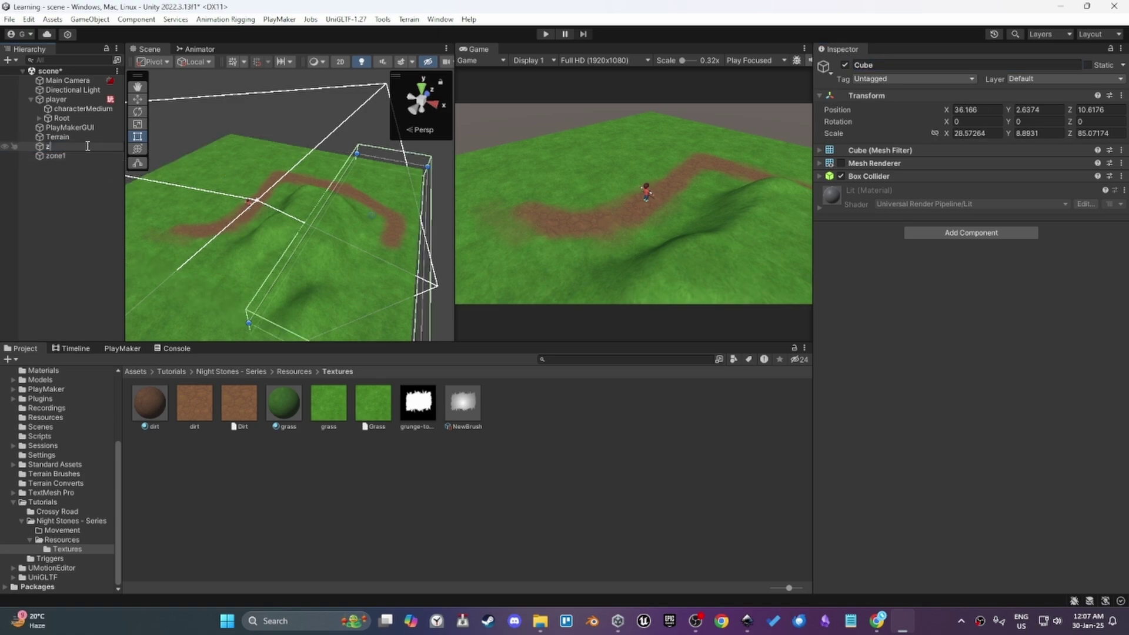
text(one2)
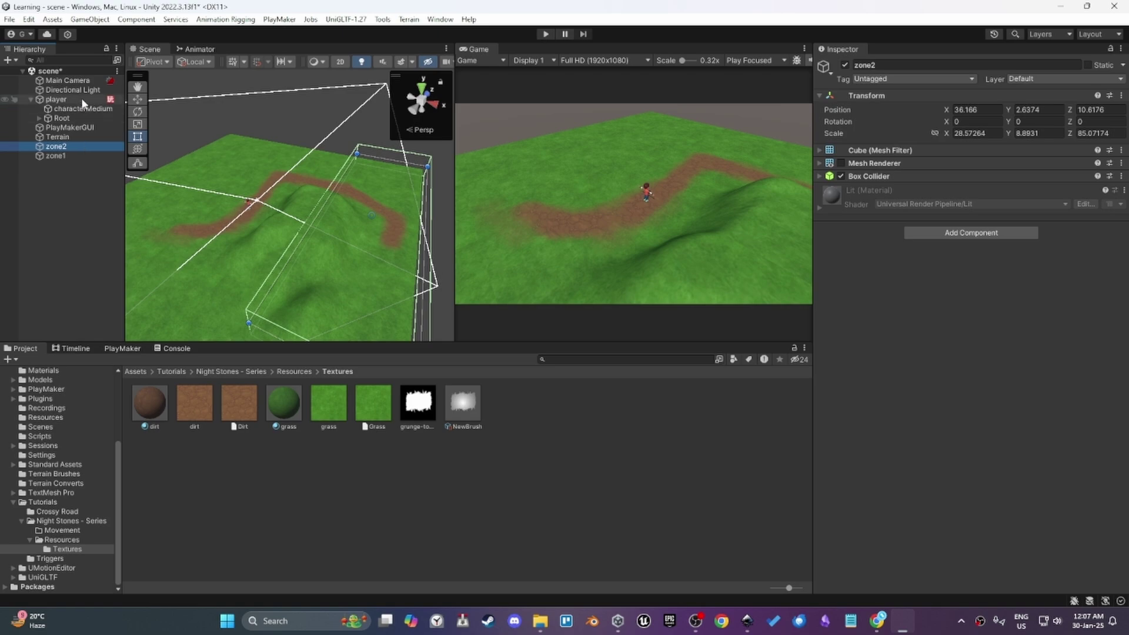
- Add a Cinemachine virtual camera to the scene and name it camera1
click(72, 202)
right_click(73, 203)
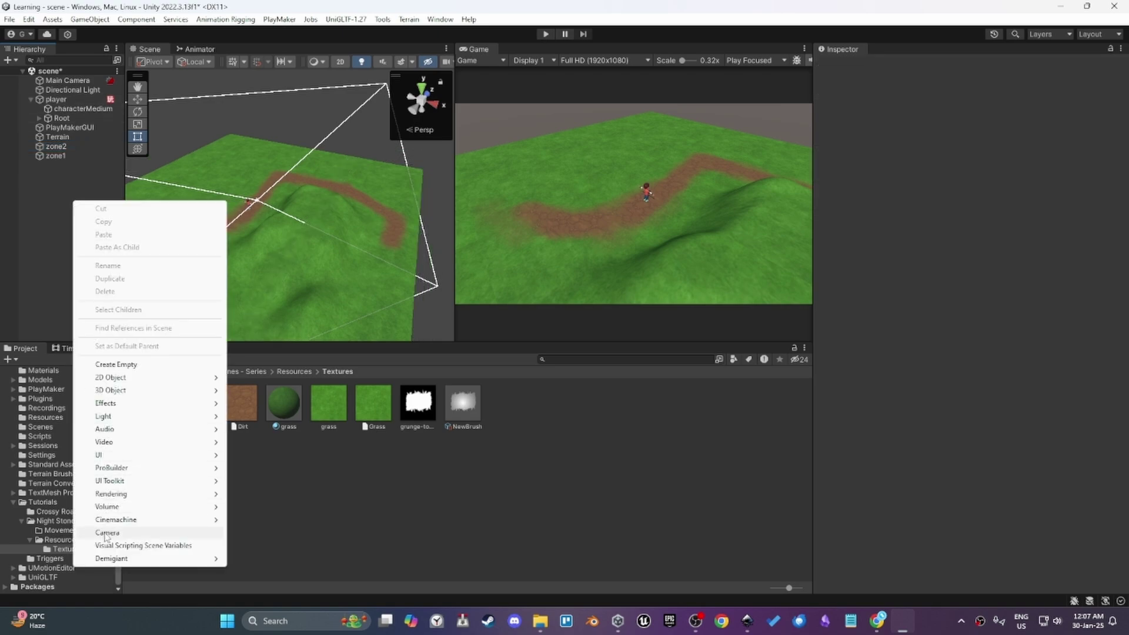
mouse_move(116, 519)
click(269, 520)
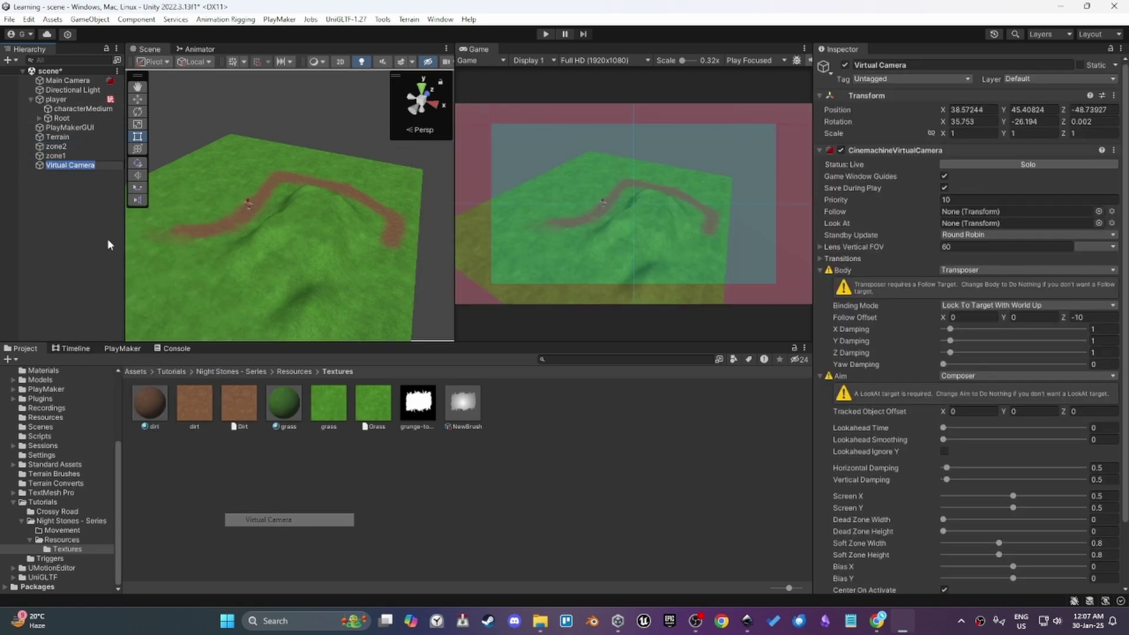
text(camera1)
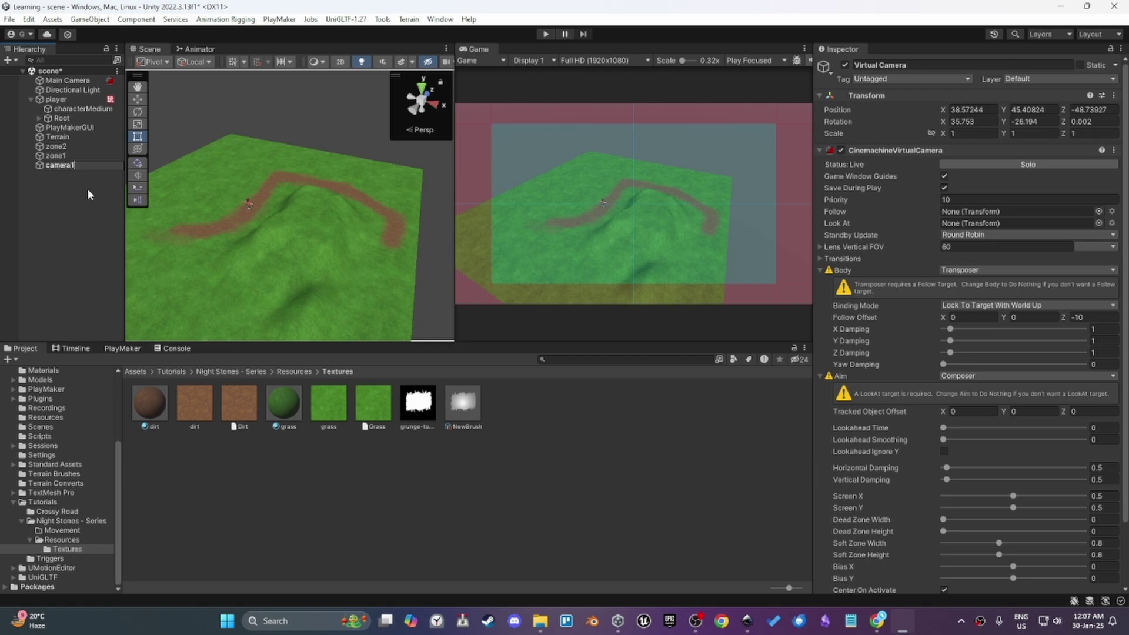
key(Return)
- Align camera1 with a scene view looking down at the player on the dirt path, at about X 19.6, Y 16.2, Z -11.8
scroll(308, 192, up, 5)
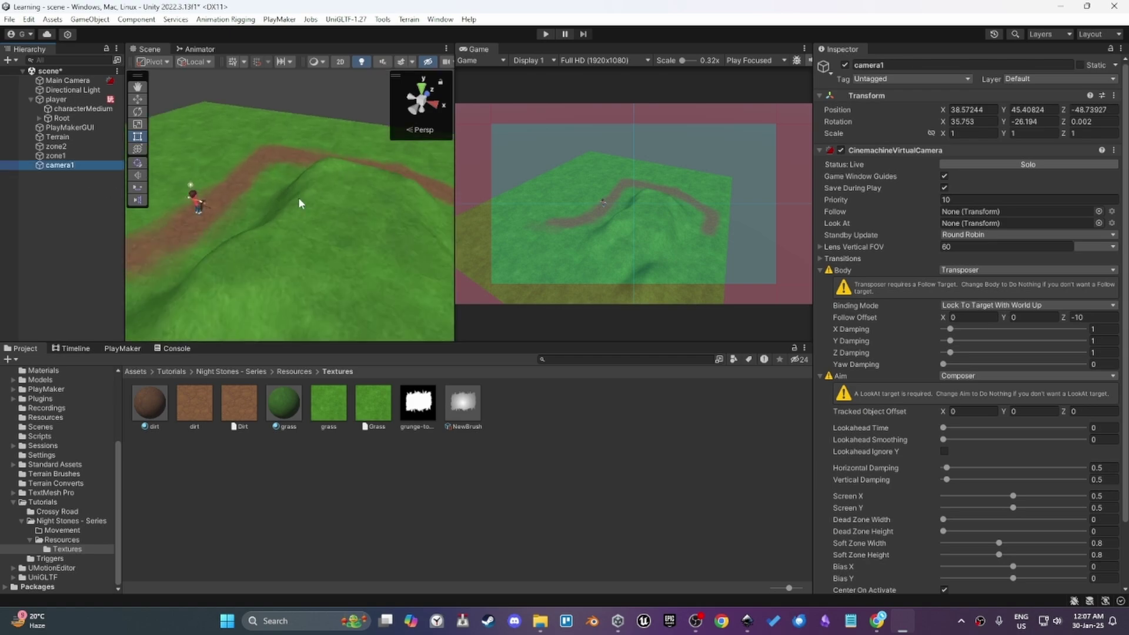
alt+drag(299, 200, 253, 209)
middle_drag(253, 210, 364, 214)
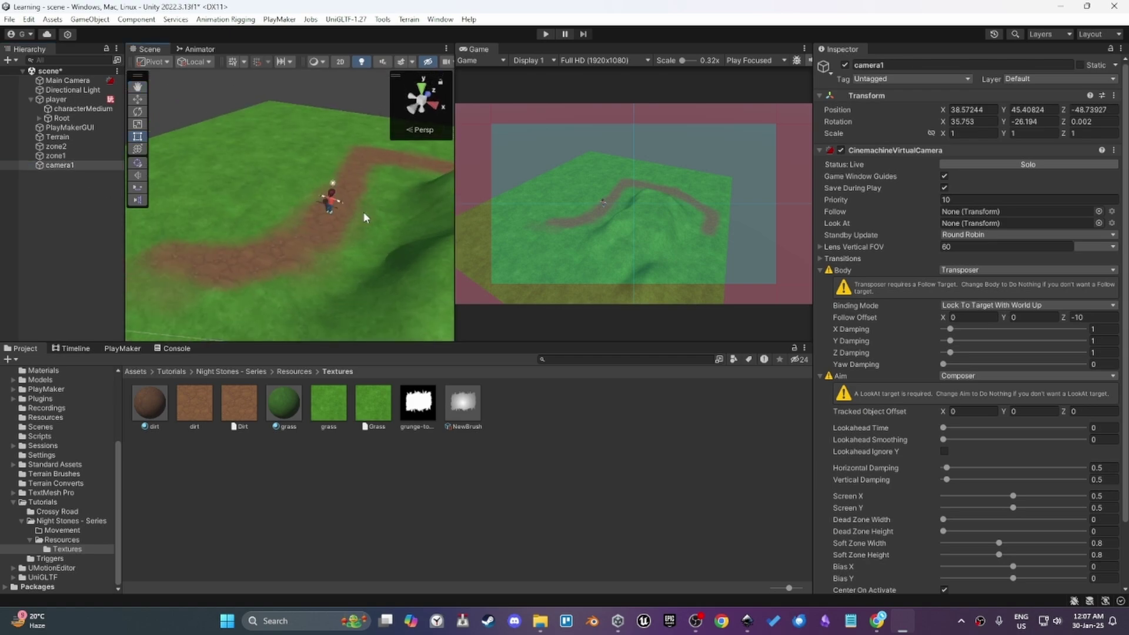
alt+drag(363, 217, 295, 197)
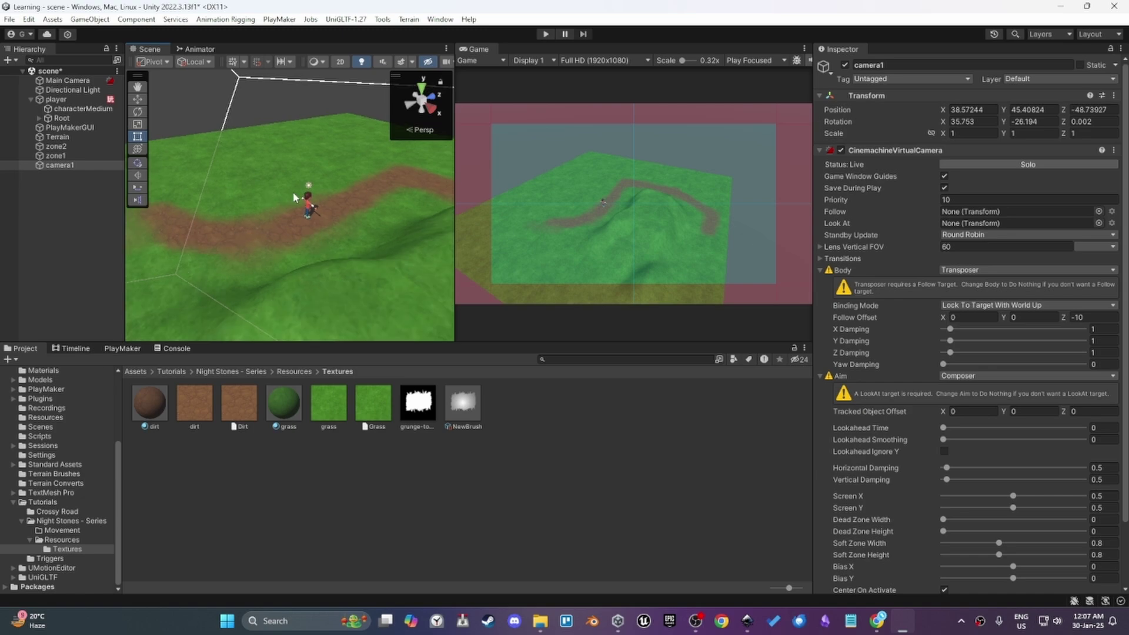
key(ctrl+shift+f)
scroll(355, 218, up, 4)
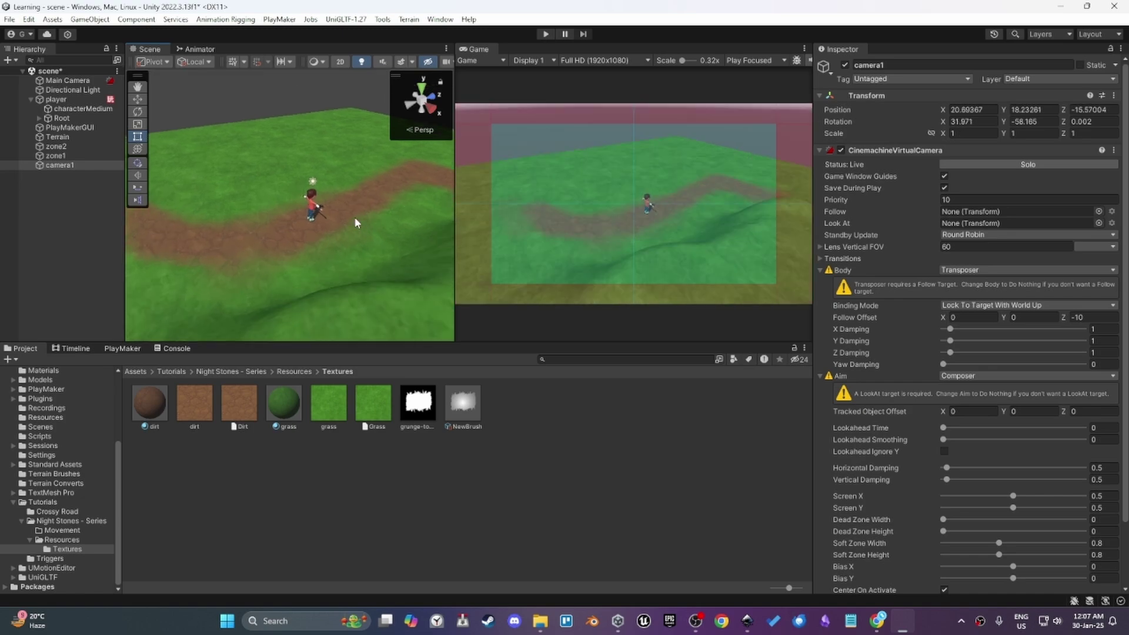
key(ctrl+shift+f)
scroll(355, 218, down, 3)
middle_drag(355, 218, 337, 215)
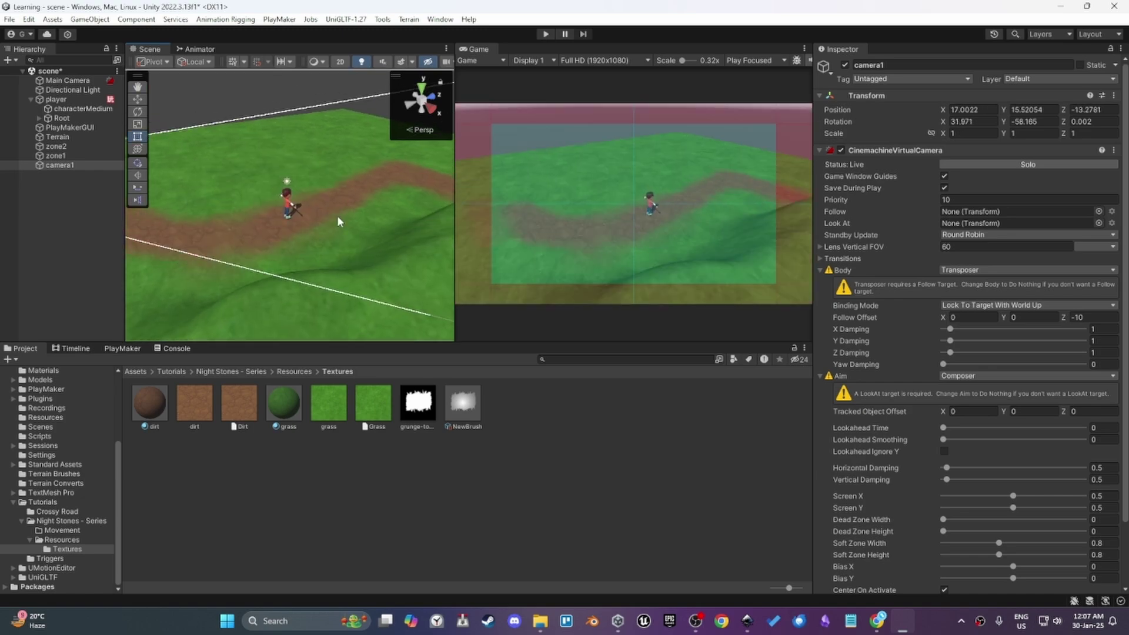
key(ctrl+shift+f)
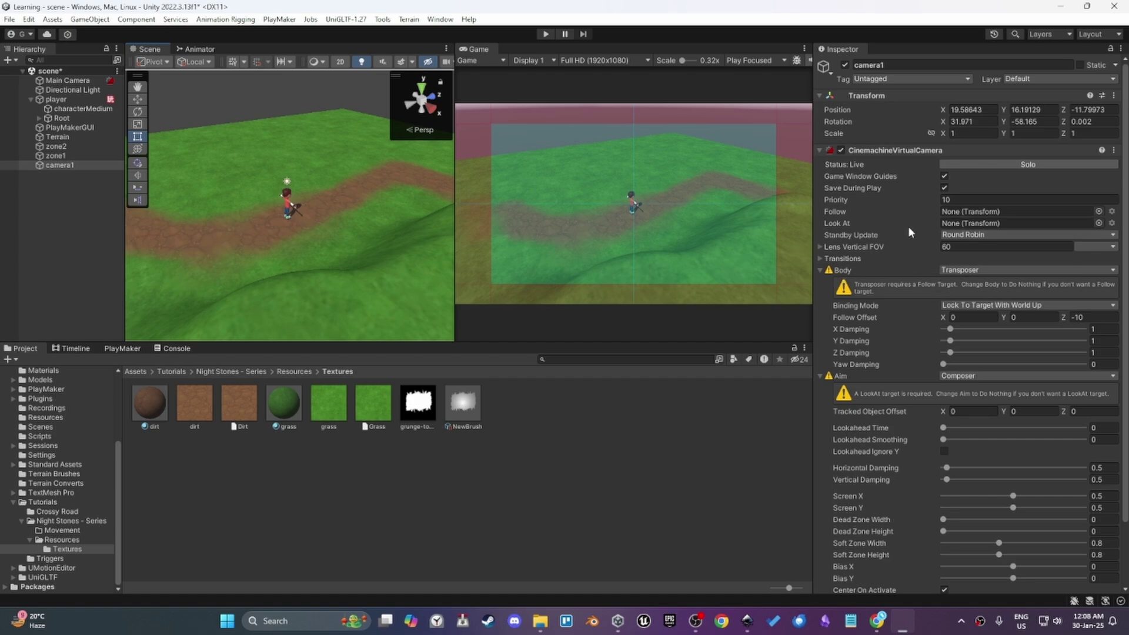
- Set camera1's Body to Framing Transposer and its Aim to Do nothing
click(1016, 269)
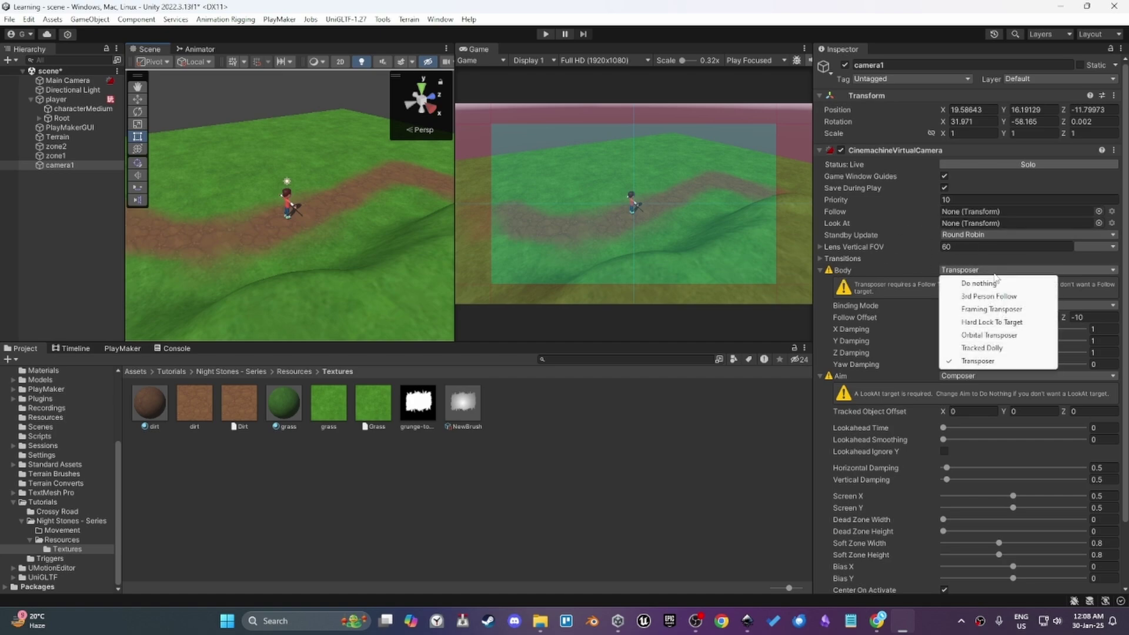
click(977, 309)
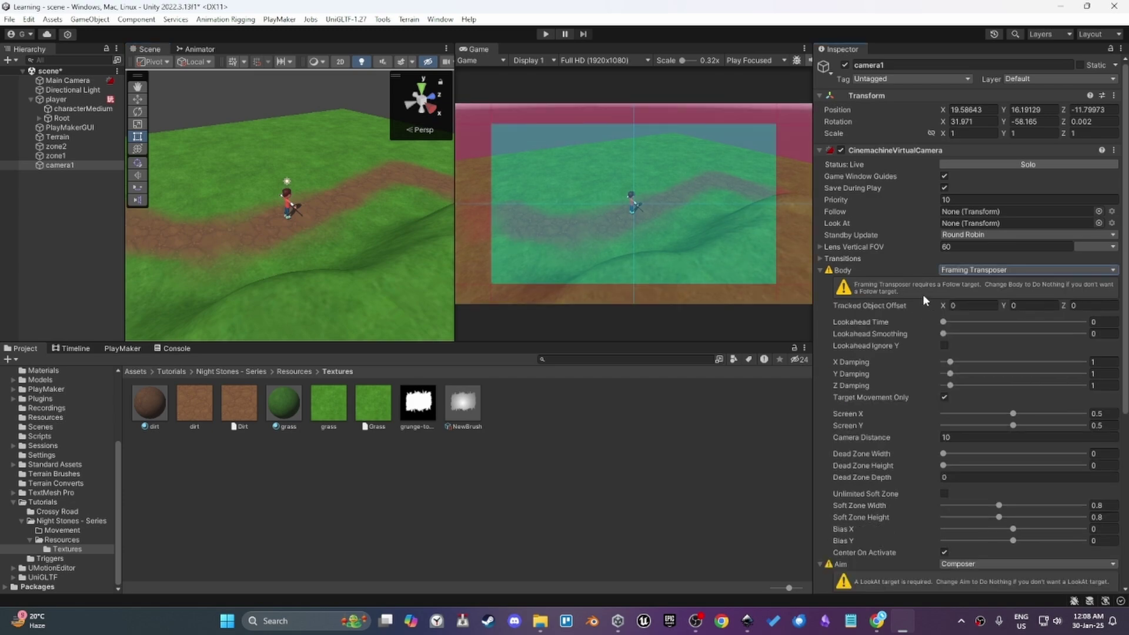
click(836, 270)
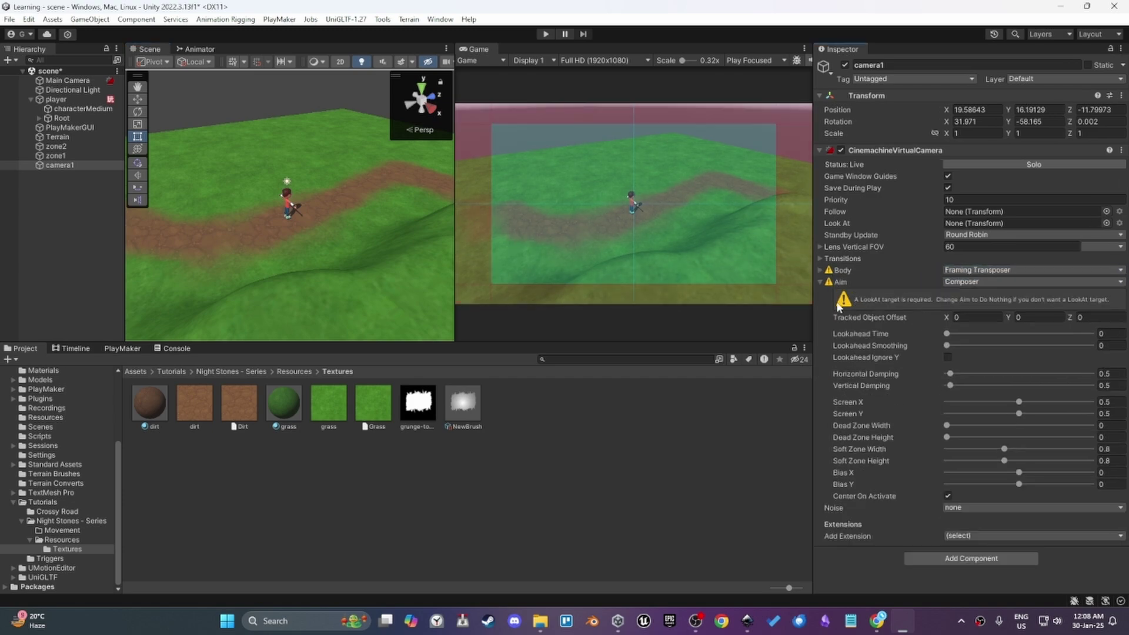
click(964, 283)
click(836, 284)
click(847, 283)
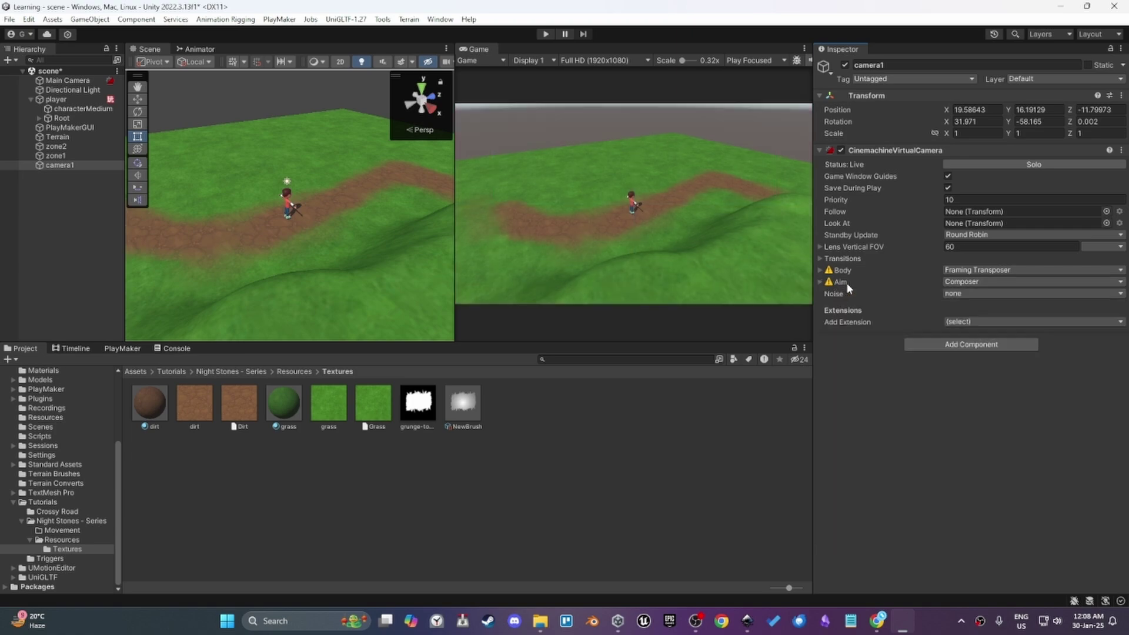
click(847, 283)
click(964, 281)
click(976, 292)
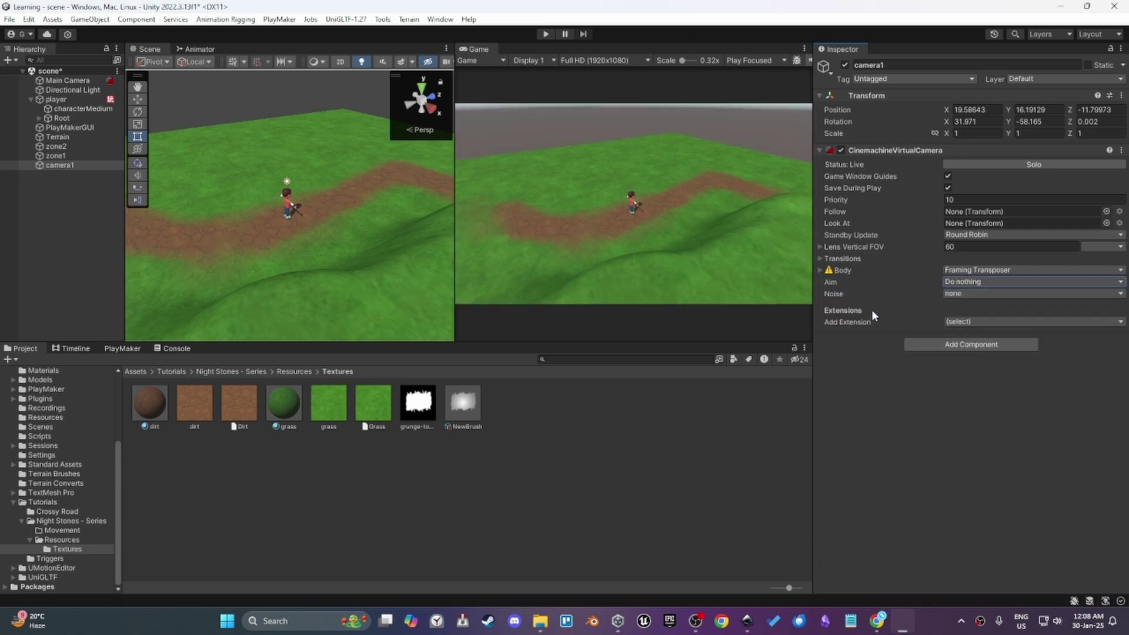
click(982, 283)
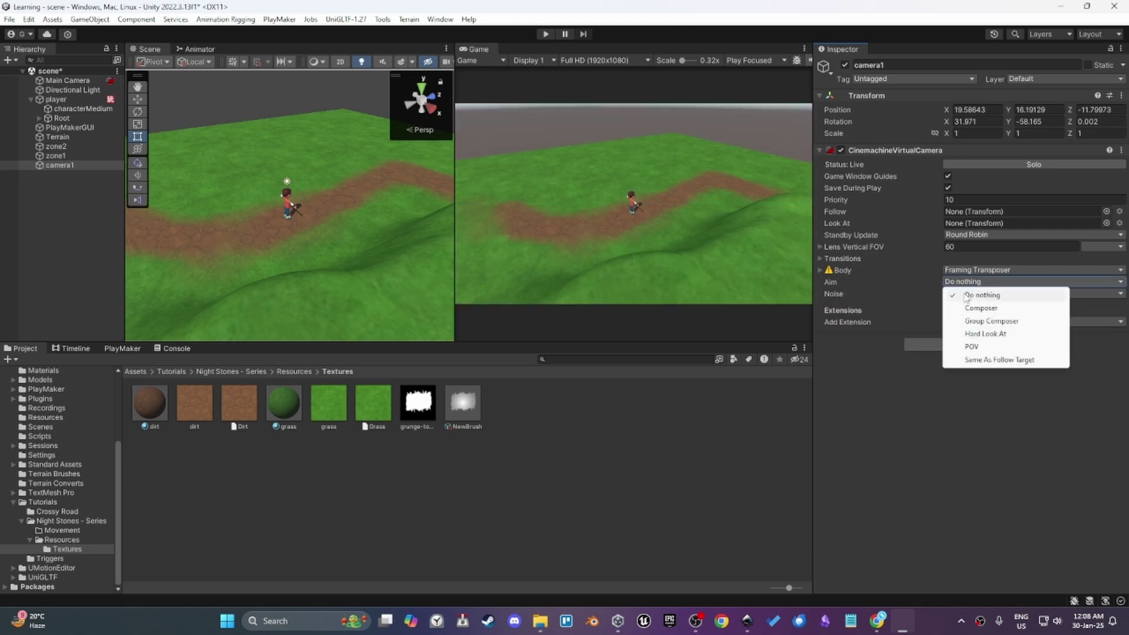
click(966, 295)
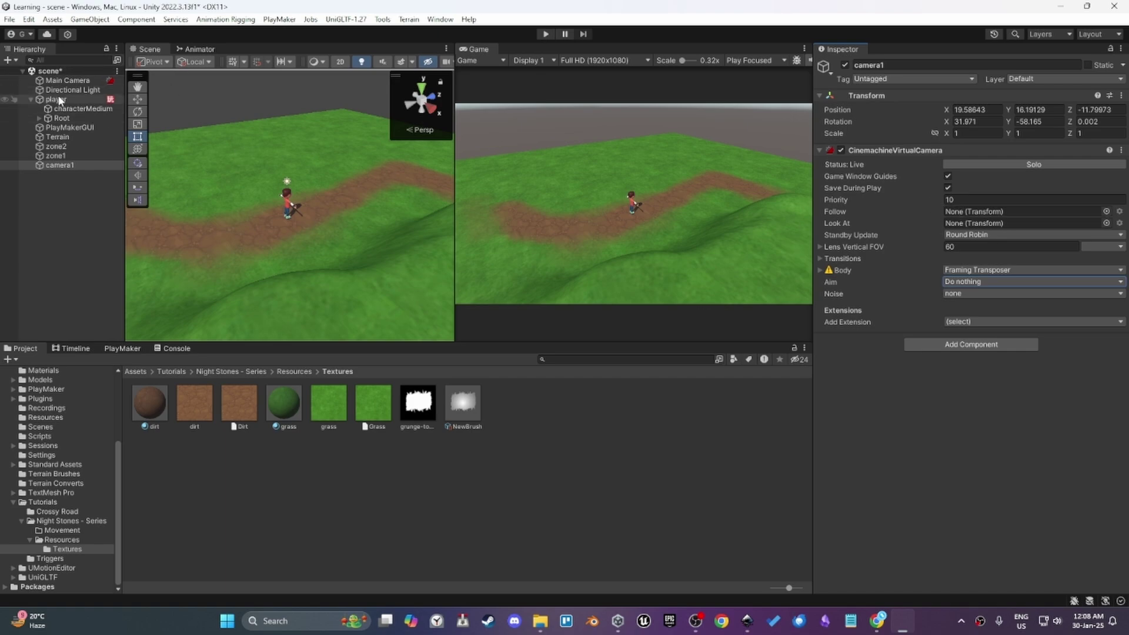
- Make camera1 follow the player and set its Camera Distance to 21.7
drag(57, 100, 977, 212)
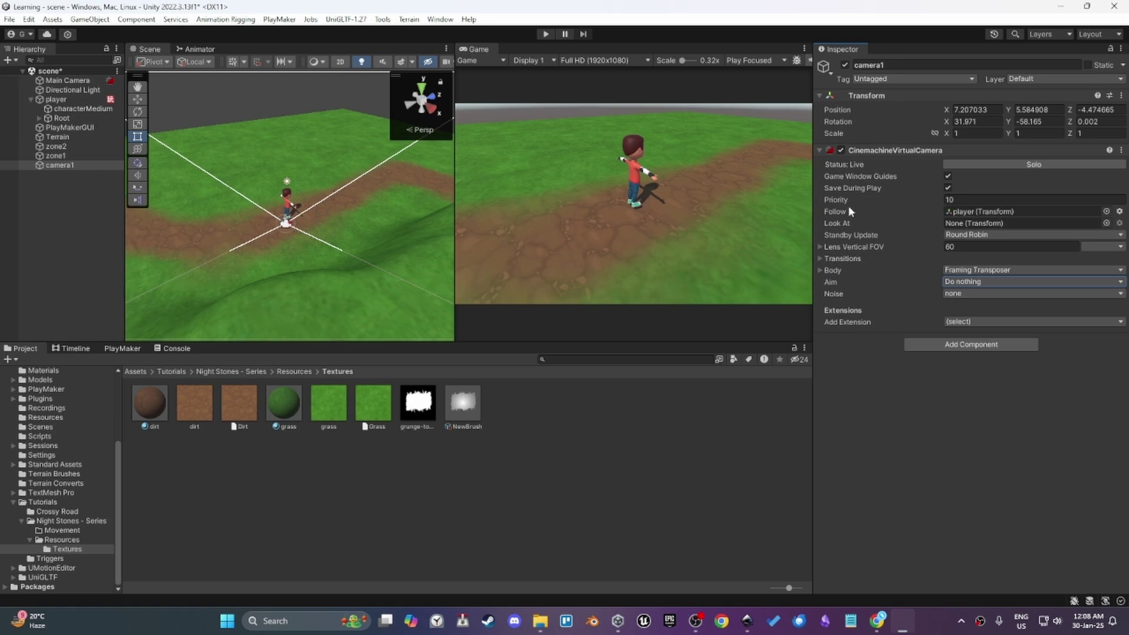
click(831, 274)
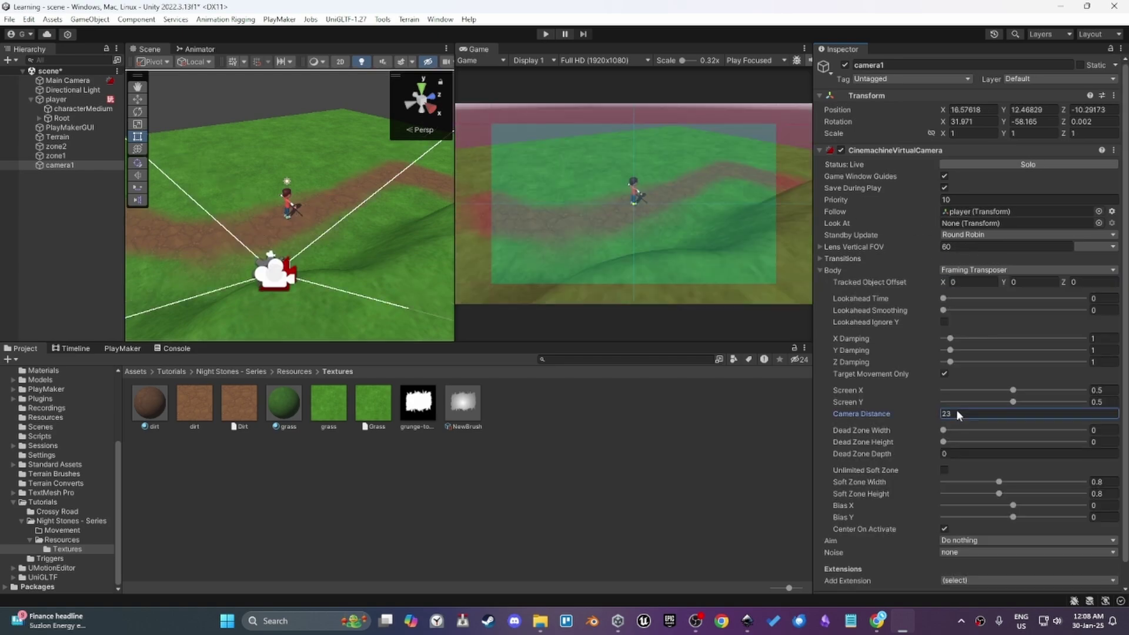
drag(956, 410, 952, 412)
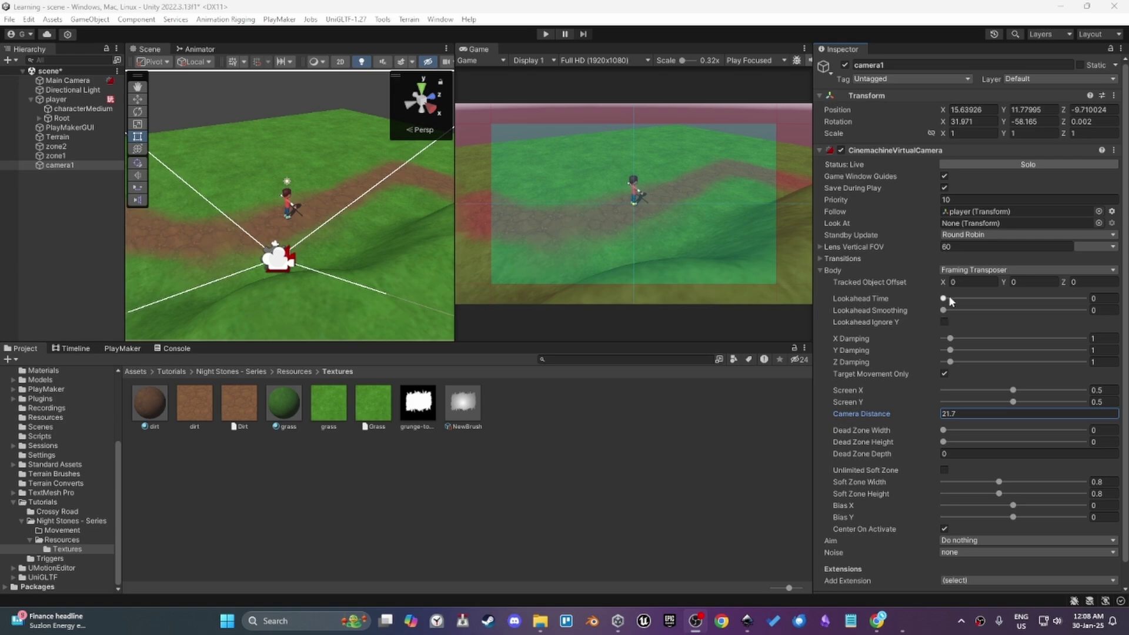
- Set camera1's Lookahead Time to 0.8 and Lookahead Smoothing to 20
drag(944, 298, 1013, 309)
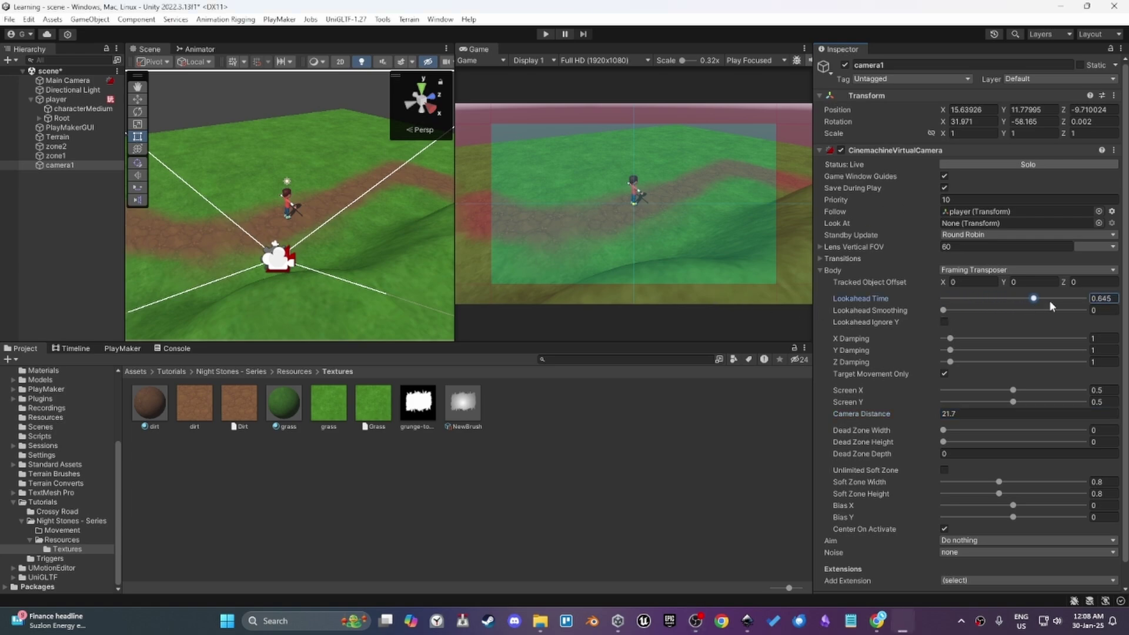
click(1097, 298)
text(0.8)
drag(1037, 312, 1052, 315)
text(20)
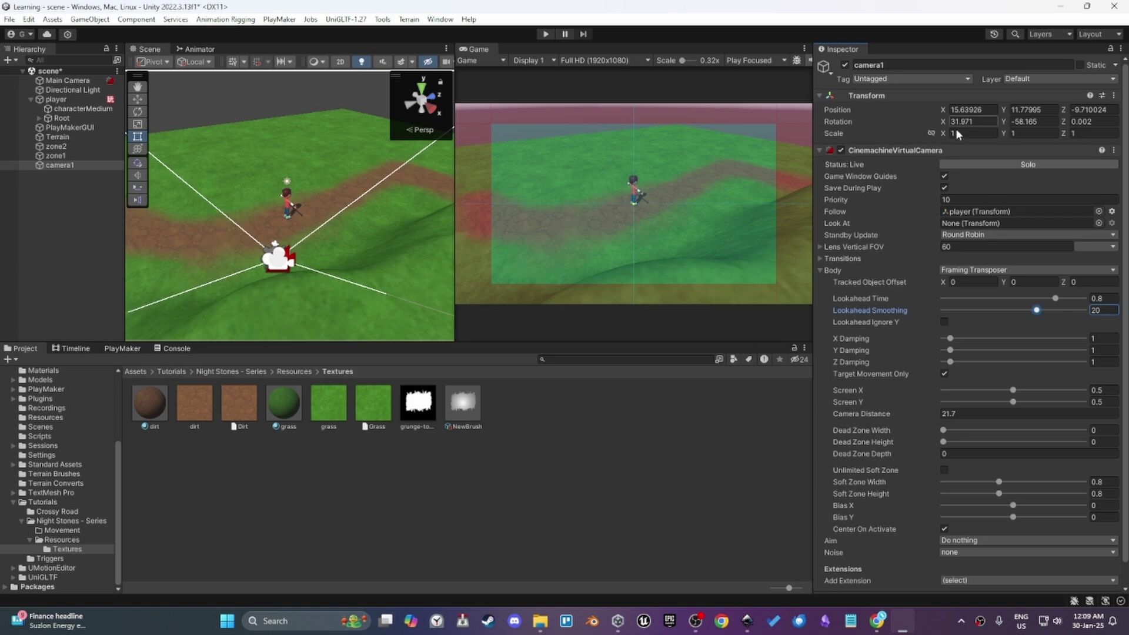
- Realign camera1 to a steeper scene view of the player, rotated about 39.4° in X and -62.3° in Y
alt+drag(305, 203, 301, 205)
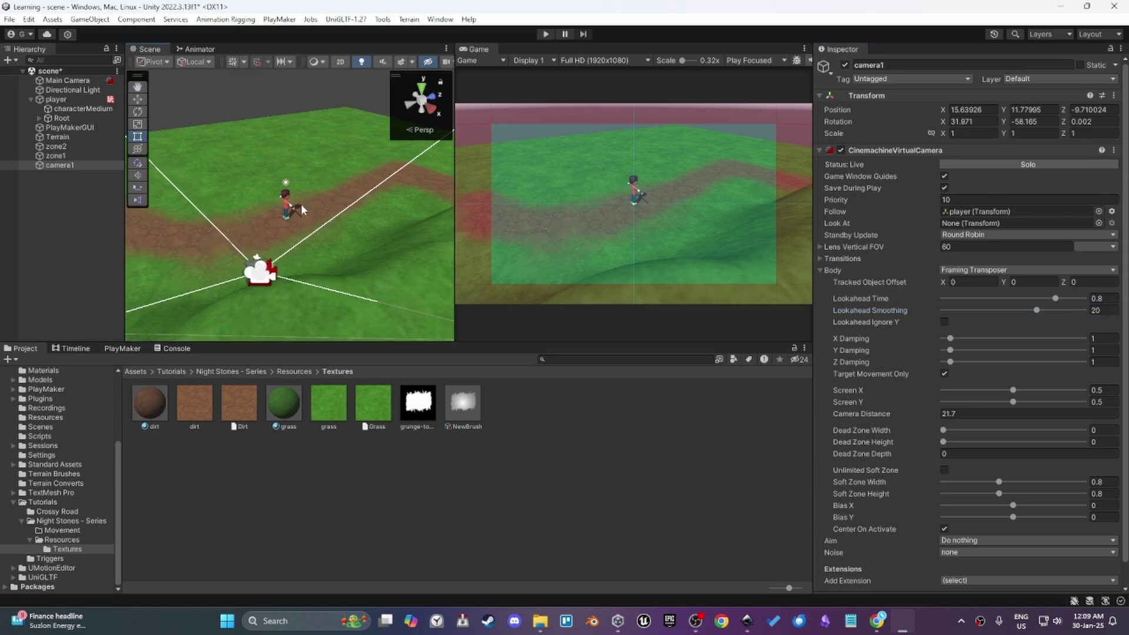
key(ctrl+shift+f)
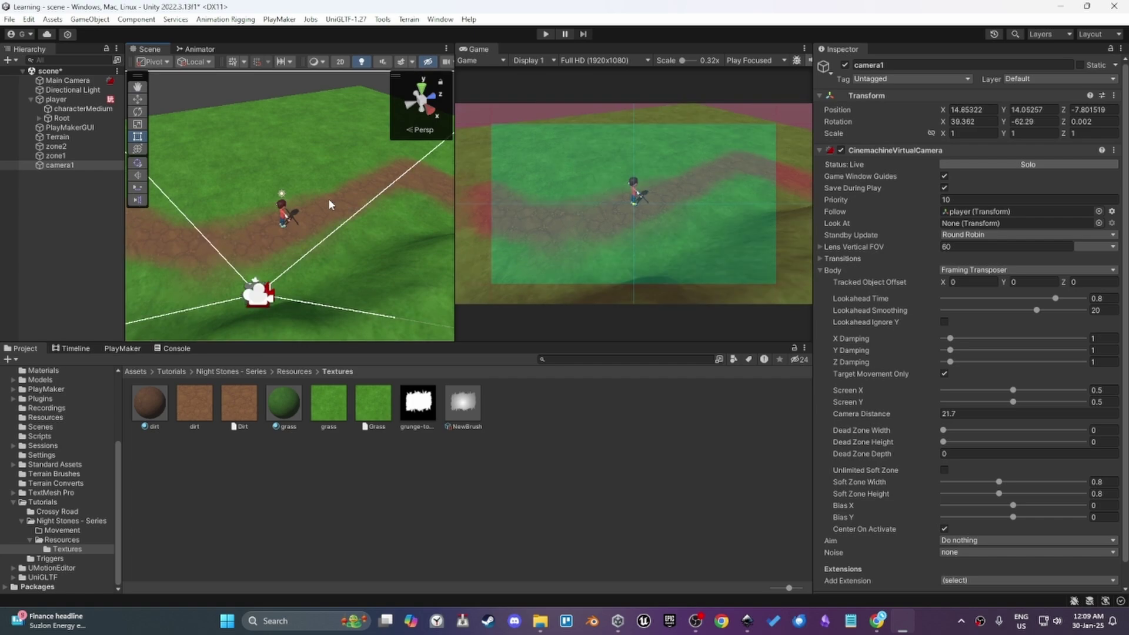
- Realign camera1 to adjusted scene views of the player, ending at about 40.6° rotation in X and -67.1° in Y
key(ctrl+shift+f)
mouse_move(328, 199)
alt+mouse_down()
mouse_move(323, 218)
mouse_move(330, 192)
mouse_move(309, 210)
mouse_move(319, 188)
alt+mouse_up()
key(ctrl+shift+f)
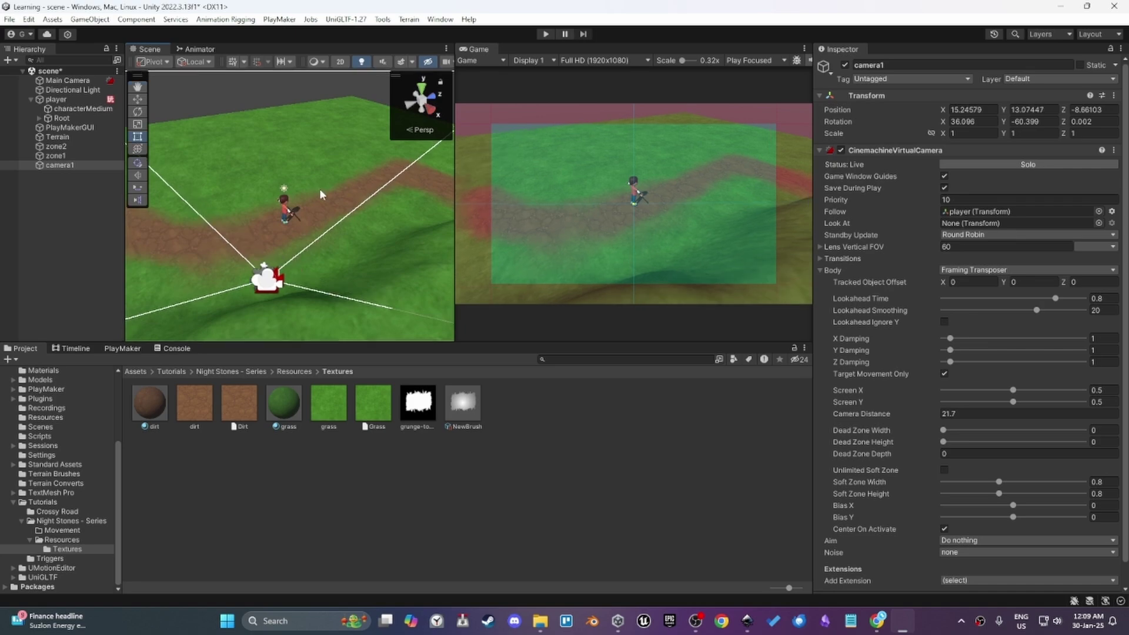
alt+drag(319, 189, 302, 196)
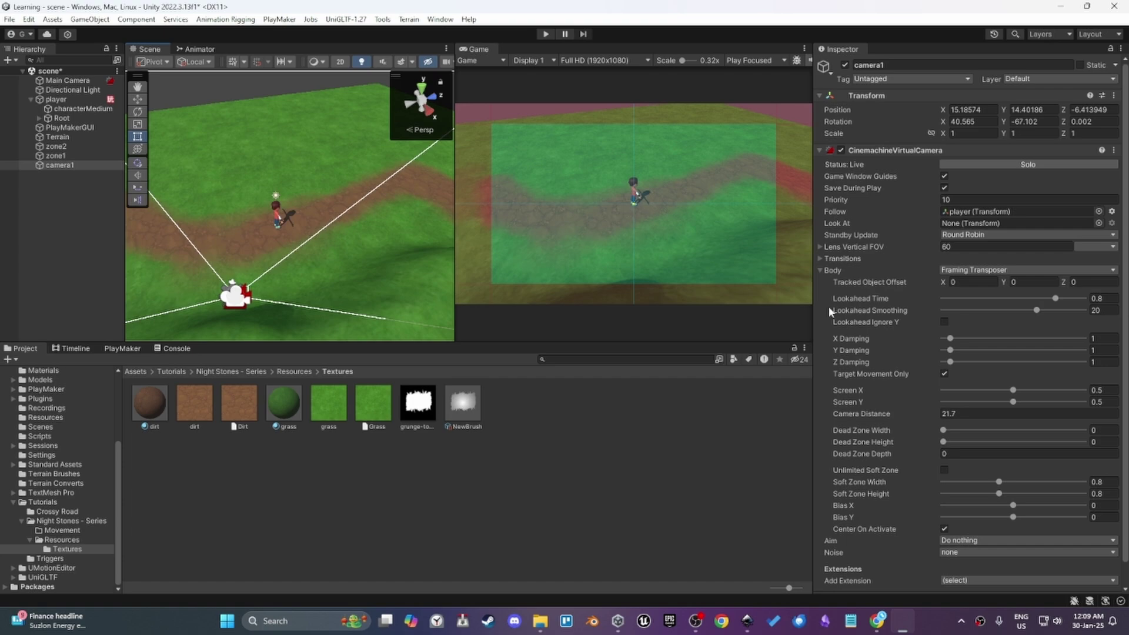
- Set camera1's Dead Zone Width to 0.084 and Dead Zone Height to 0.144
scroll(905, 377, down, 1)
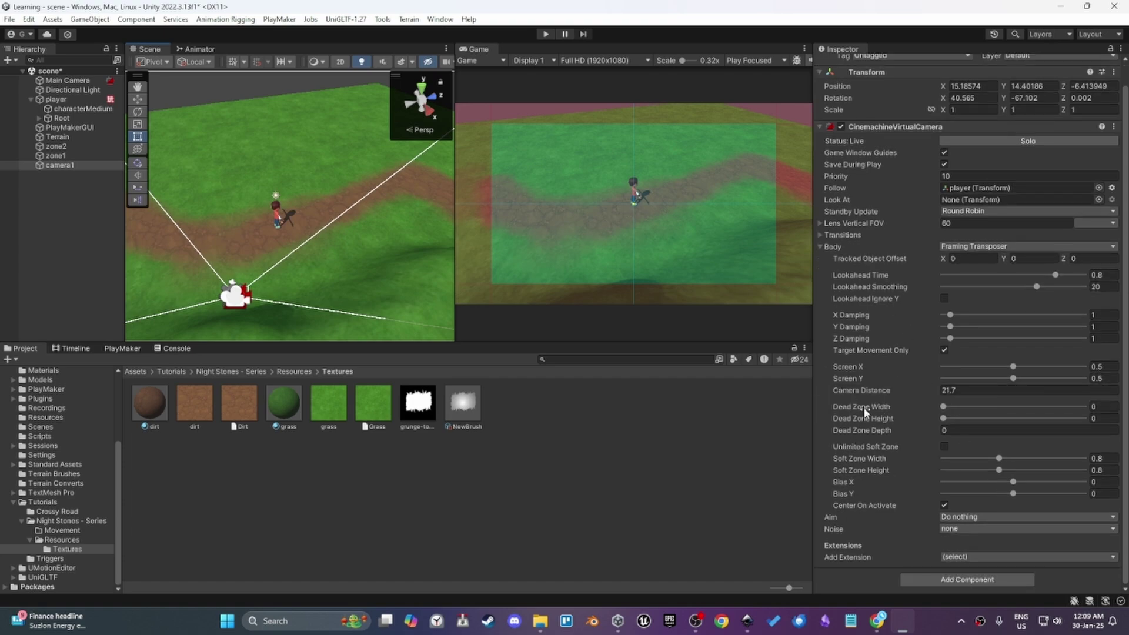
drag(945, 408, 955, 420)
click(668, 250)
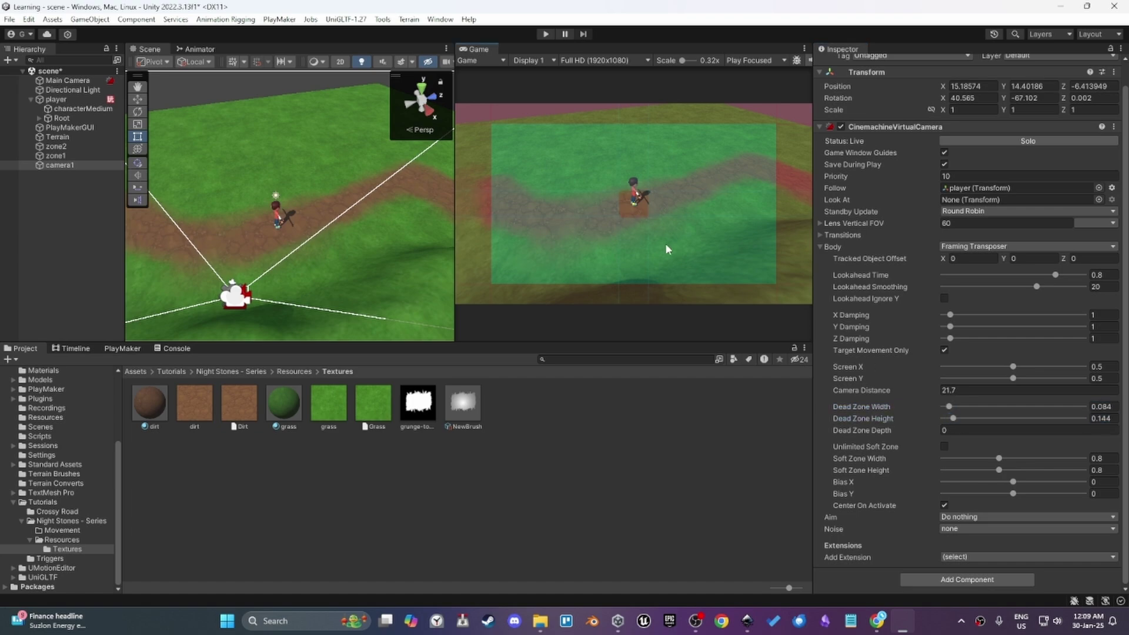
- Run the game with camera1 selected and view how the camera follows the player along the dirt path
click(54, 172)
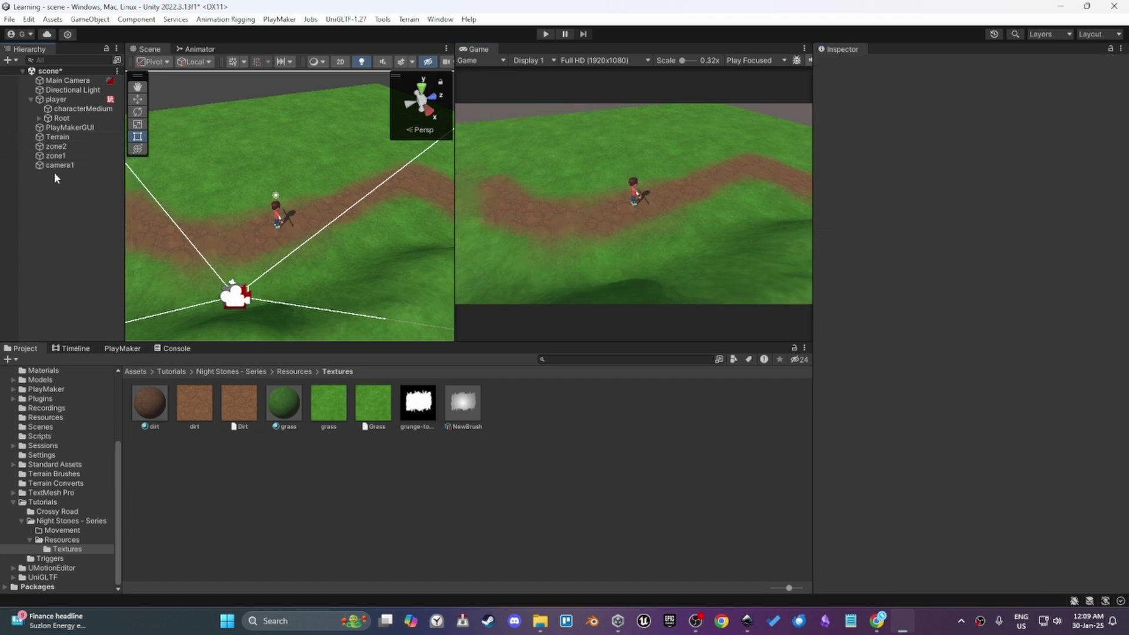
click(57, 166)
click(545, 33)
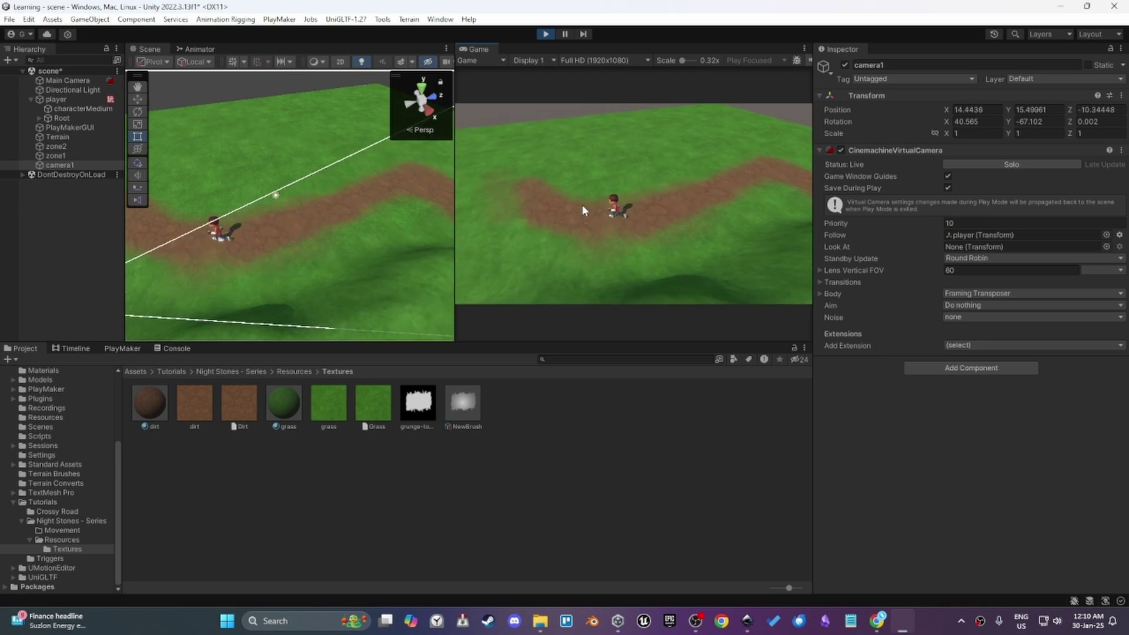
right_drag(309, 210, 376, 208)
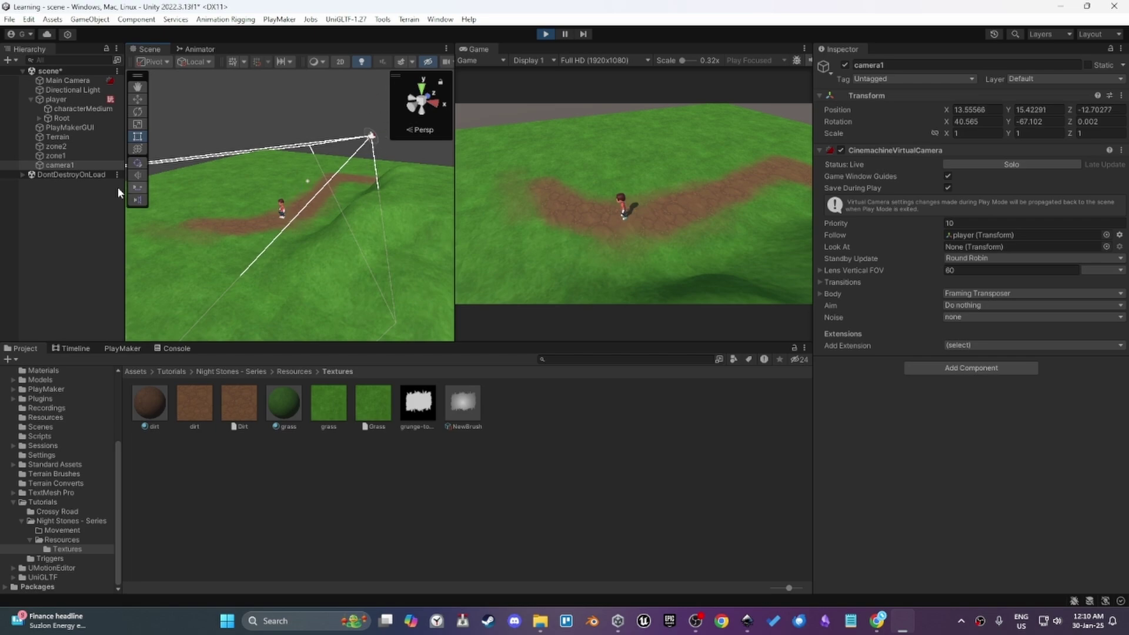
click(969, 365)
click(864, 389)
click(962, 346)
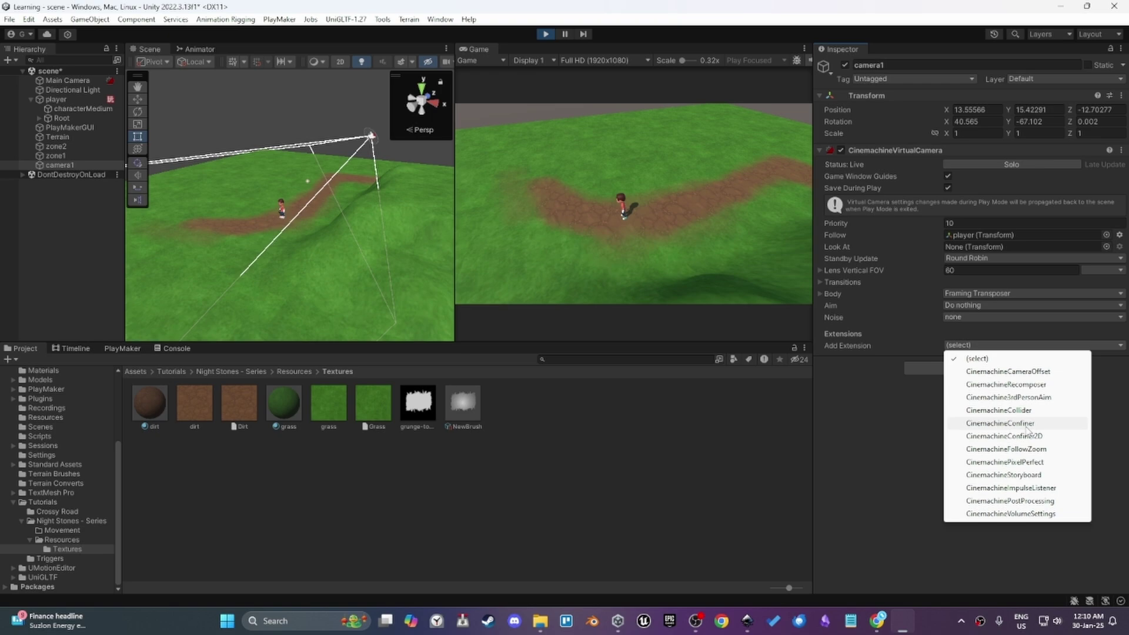
click(907, 344)
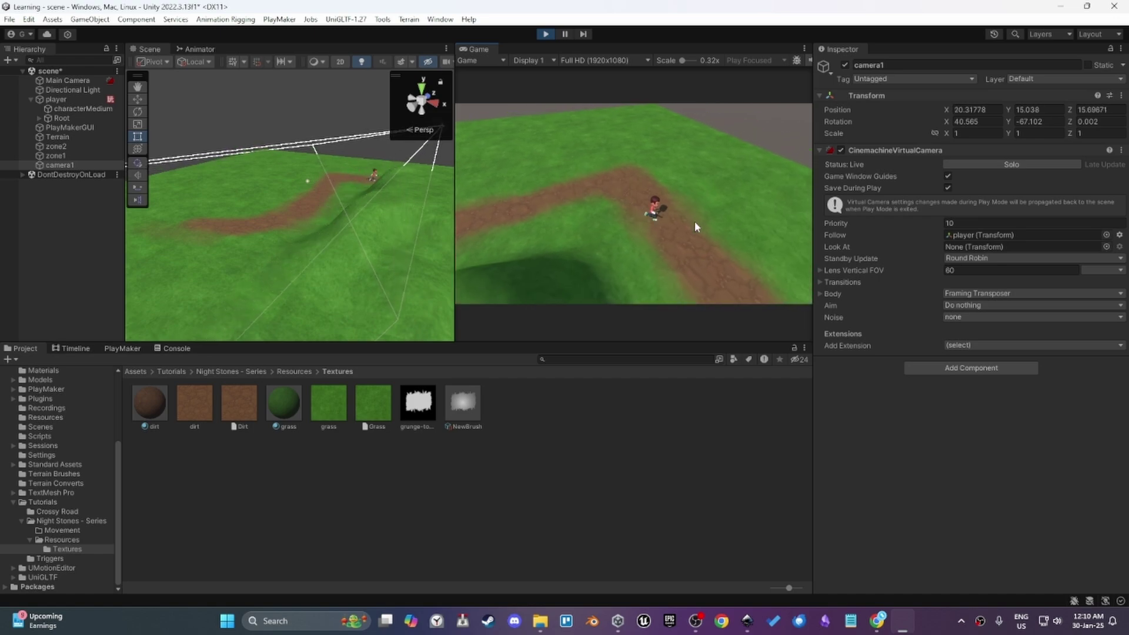
- Turn on zone2's Mesh Renderer in the running game and walk the player around the zone's box
click(92, 147)
click(841, 164)
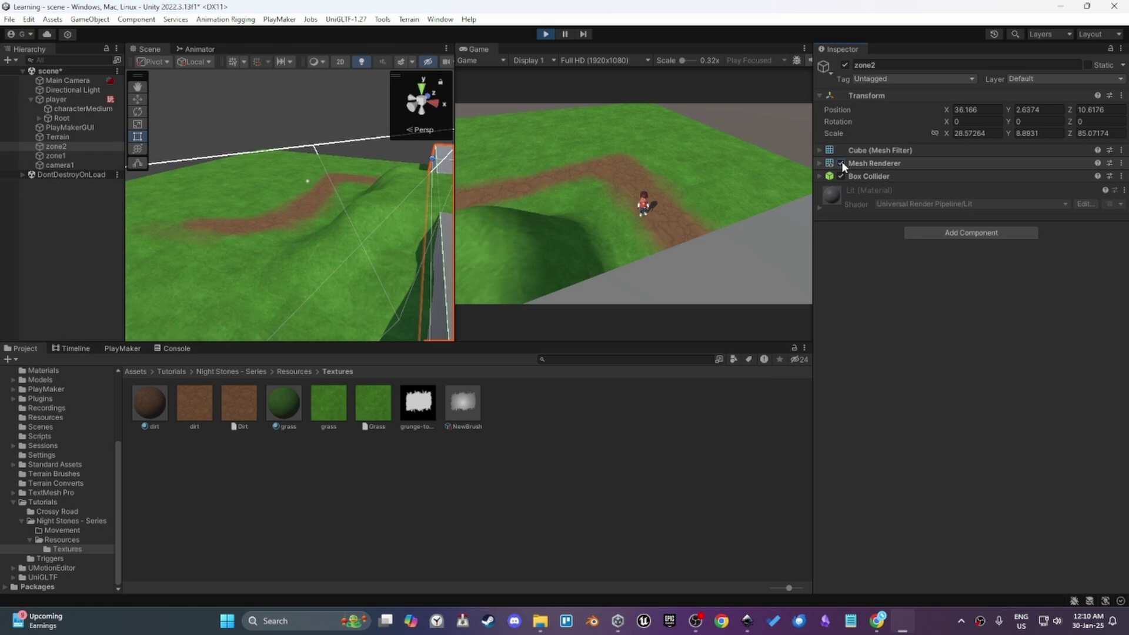
click(598, 168)
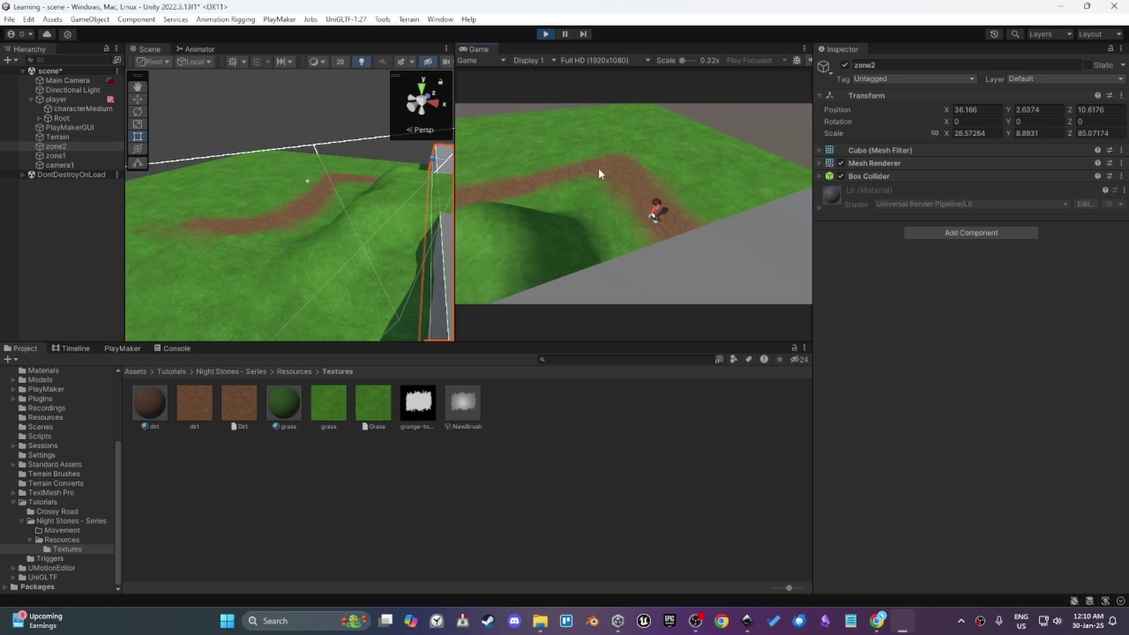
key(s)
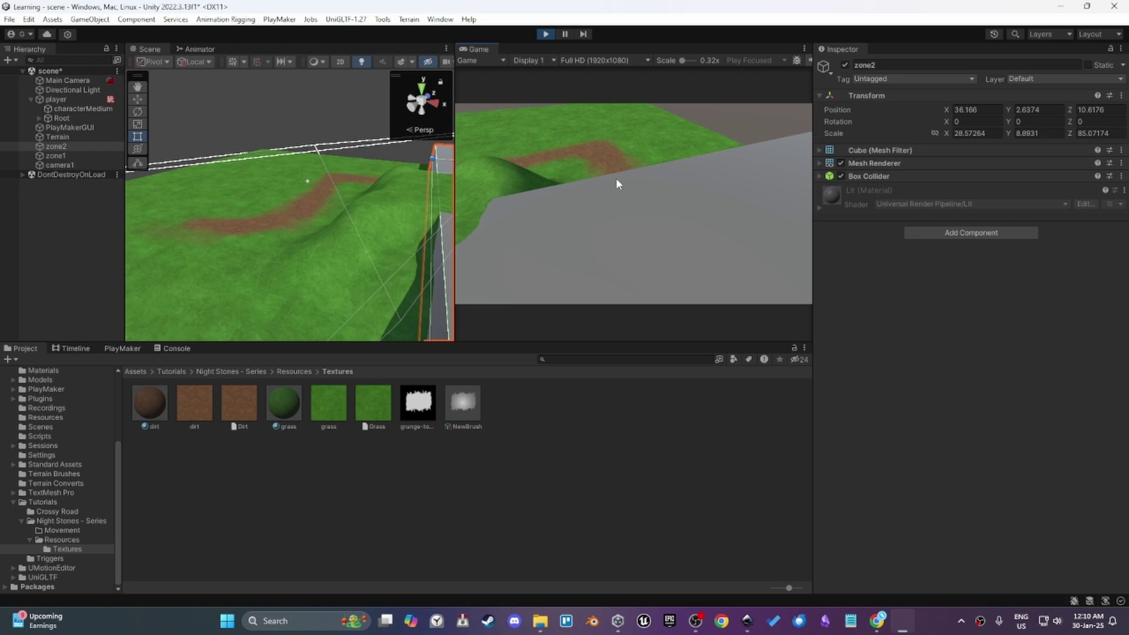
key(s)
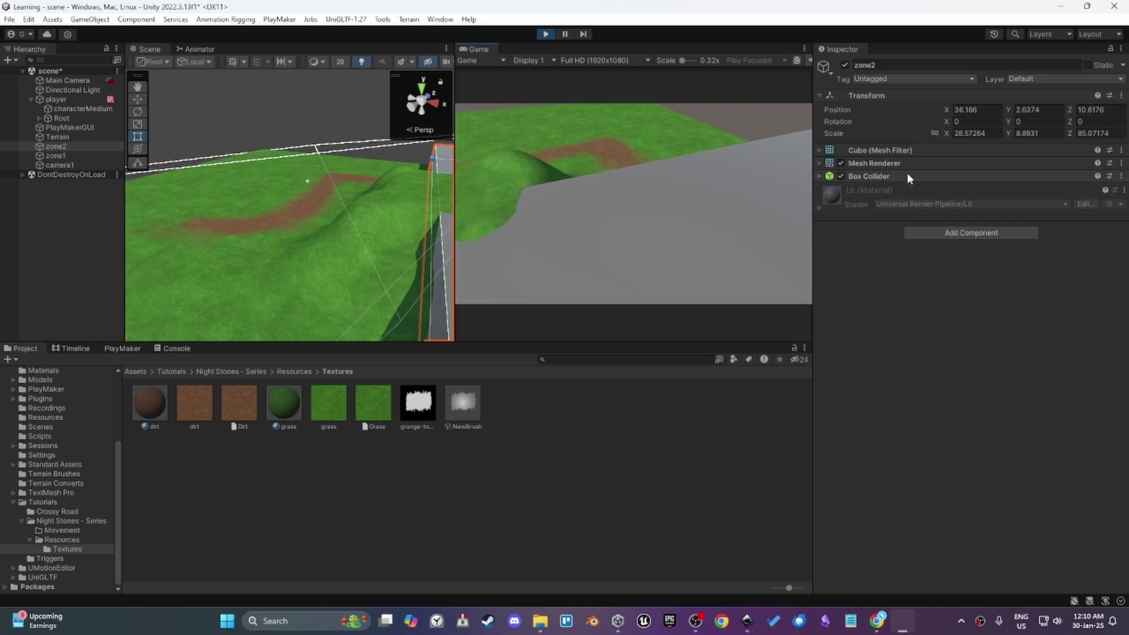
- Deactivate zone2 in the running game, walk the player along the path, and stop the playtest
click(845, 65)
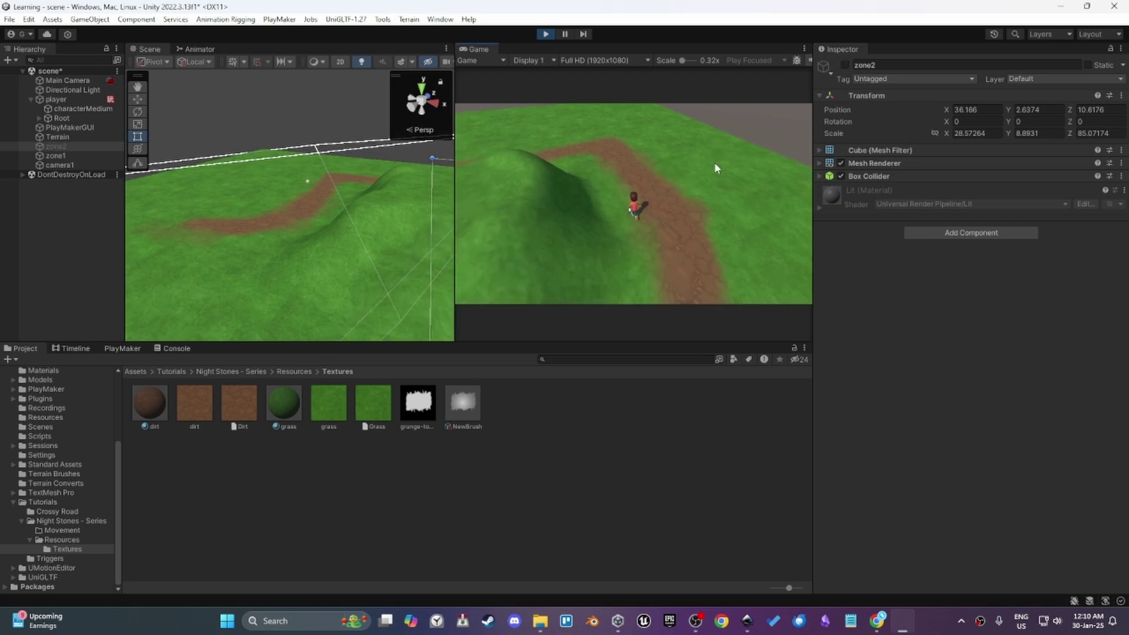
key(d)
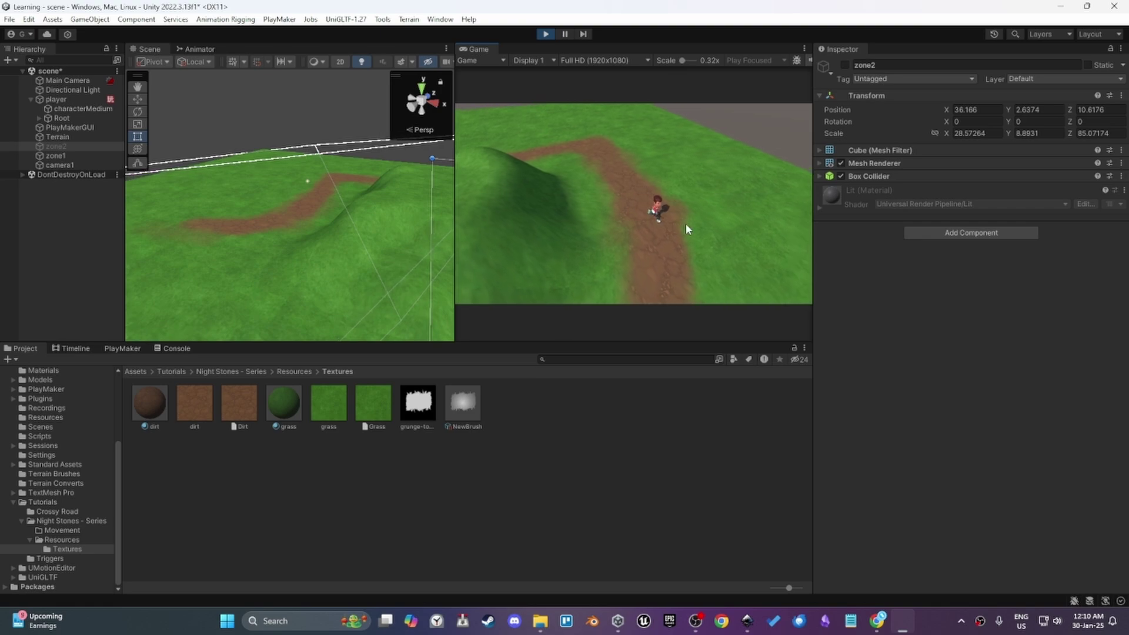
key(w)
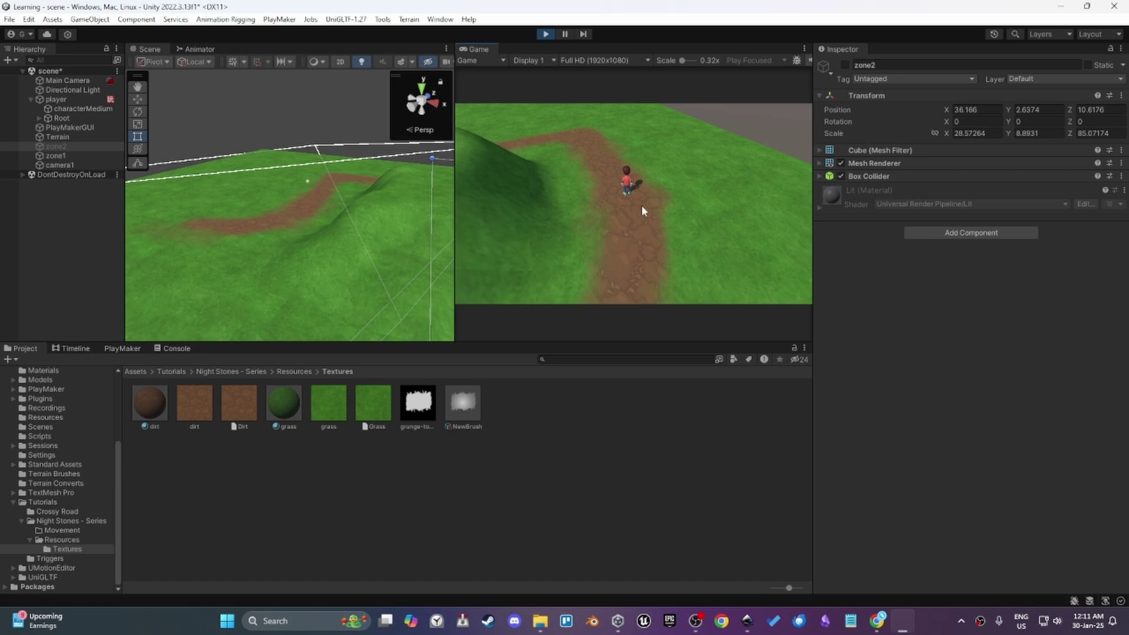
click(545, 35)
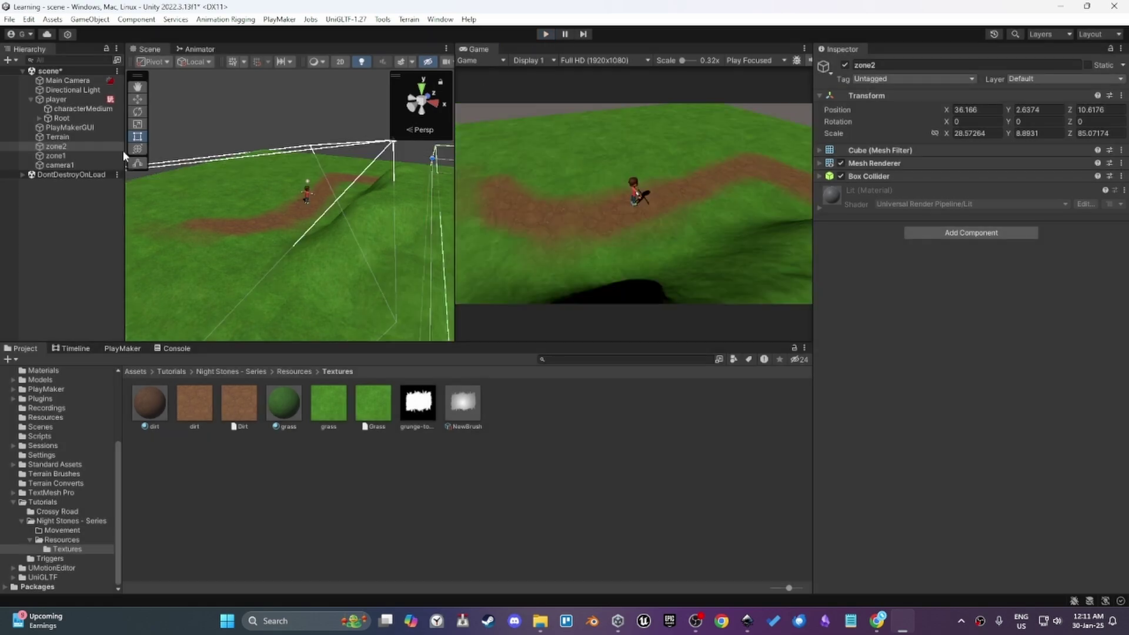
- Make the box colliders of zone1 and zone2 triggers, and open the PlayMaker editor for zone1
ctrl+click(101, 157)
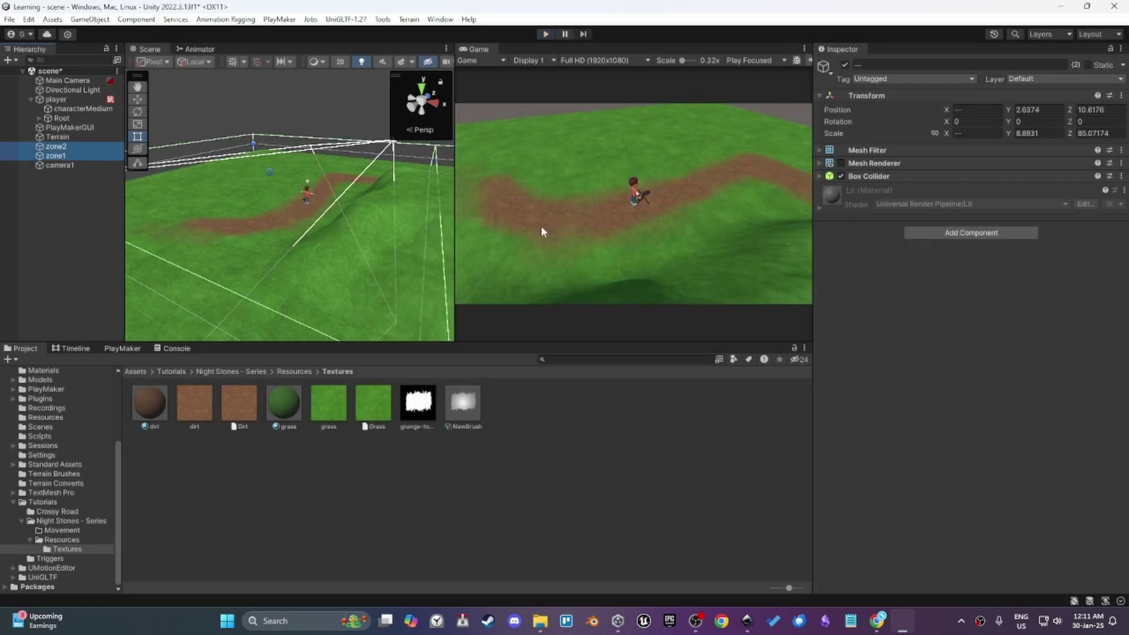
click(870, 176)
click(948, 207)
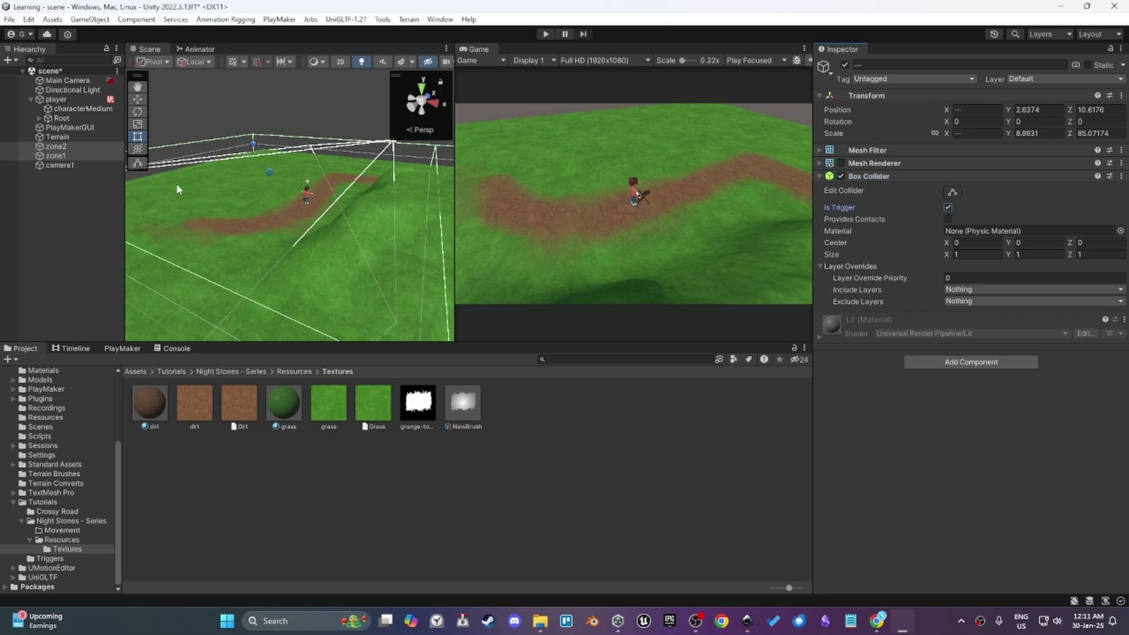
click(62, 156)
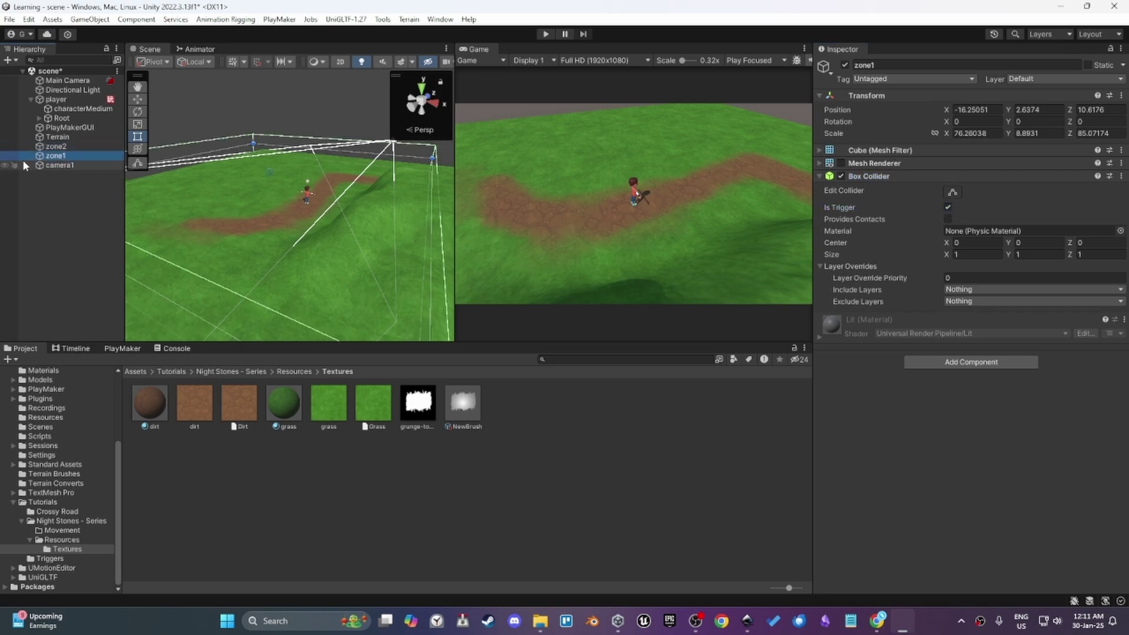
click(122, 347)
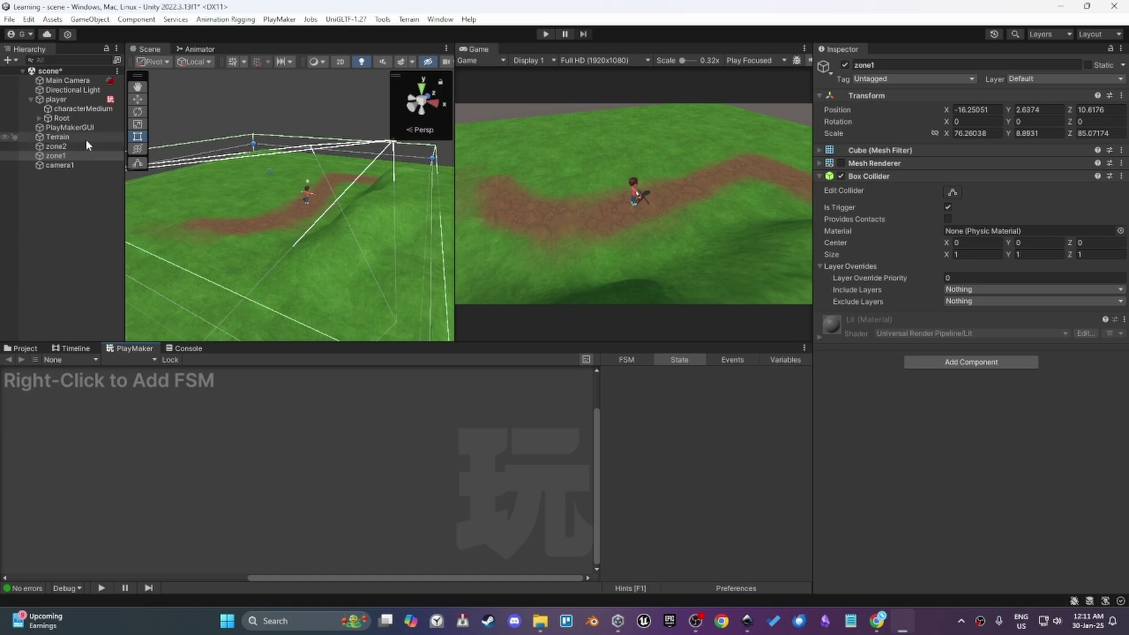
- Duplicate camera1 and rename the copy camera2
click(75, 165)
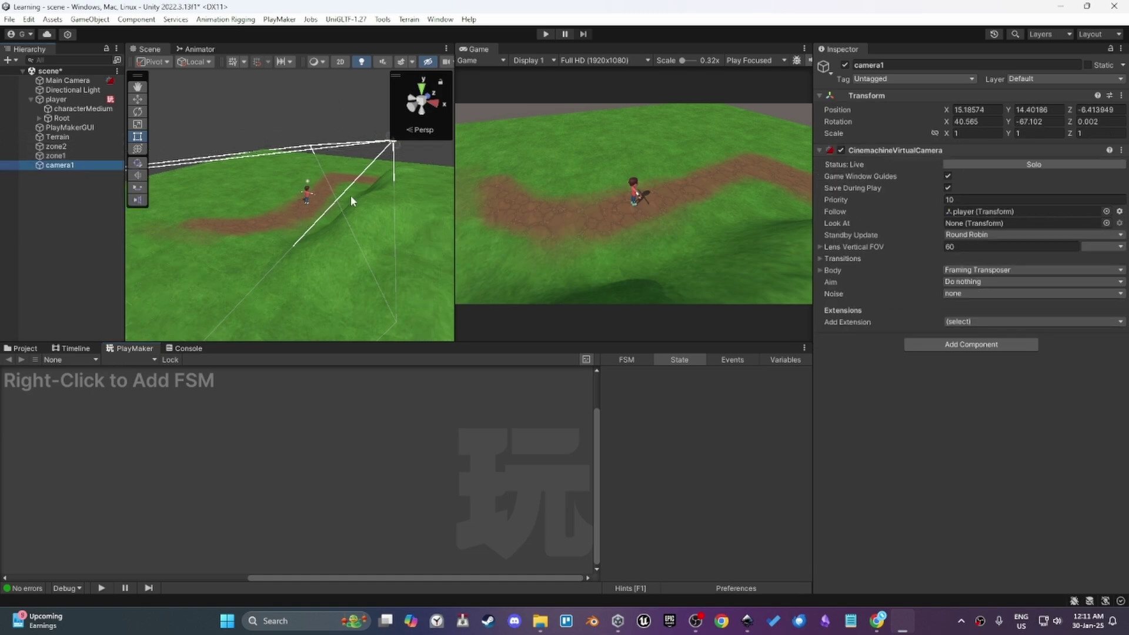
alt+drag(324, 204, 647, 303)
middle_drag(295, 139, 261, 188)
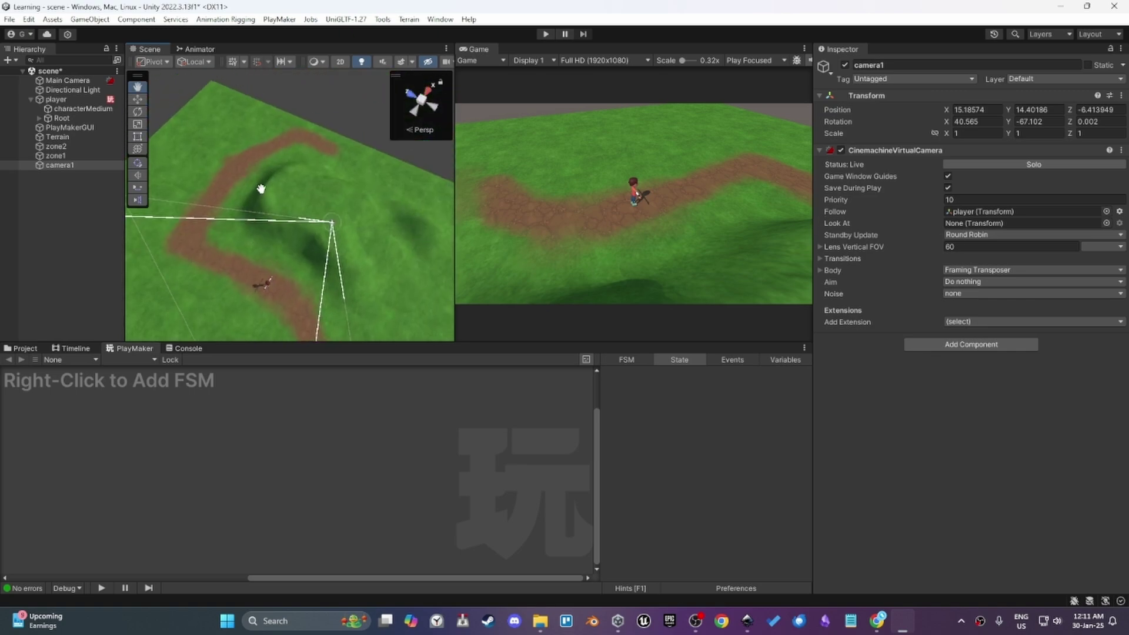
scroll(261, 188, down, 2)
alt+drag(261, 189, 294, 186)
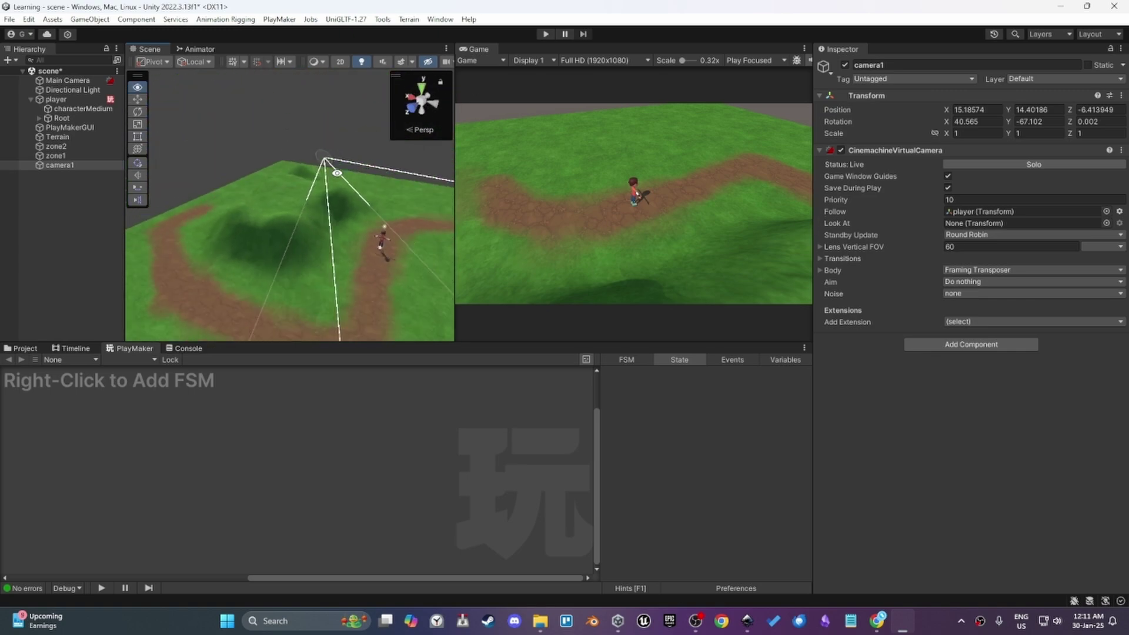
middle_drag(294, 211, 240, 210)
click(109, 164)
key(ctrl+d)
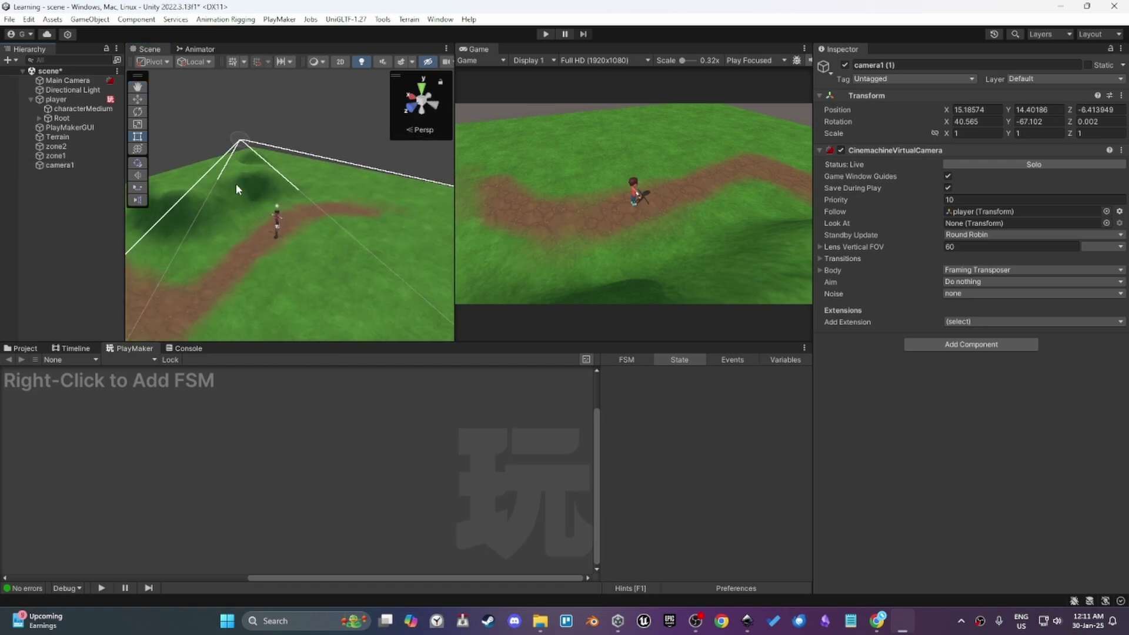
key(F2)
drag(75, 174, 112, 175)
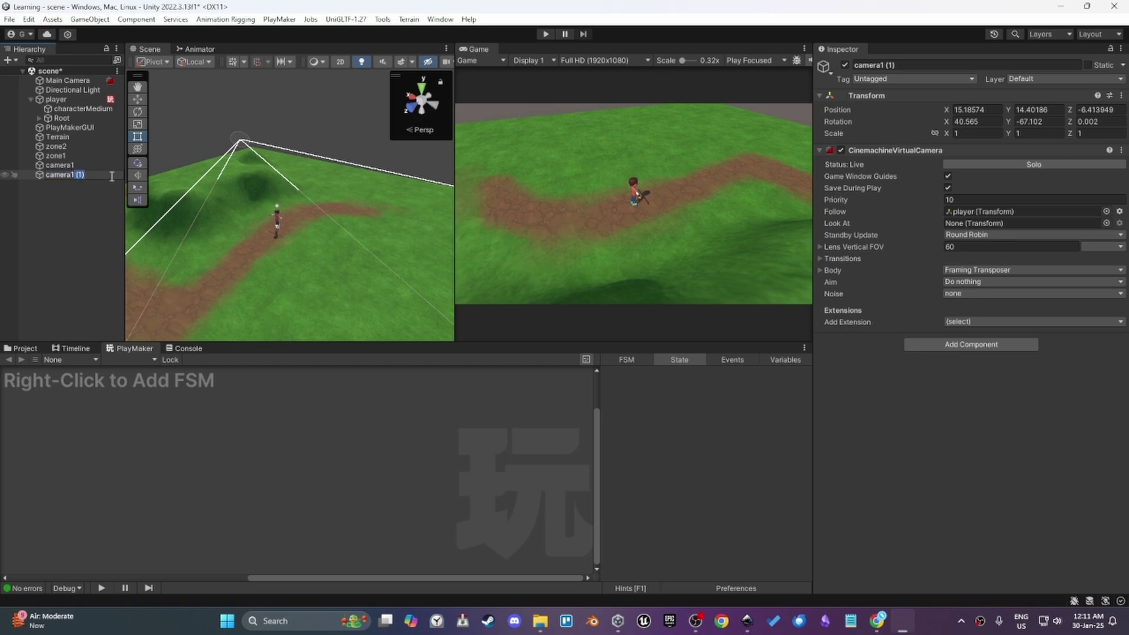
key(BackSpace)
key(BackSpace)
text(2)
key(Return)
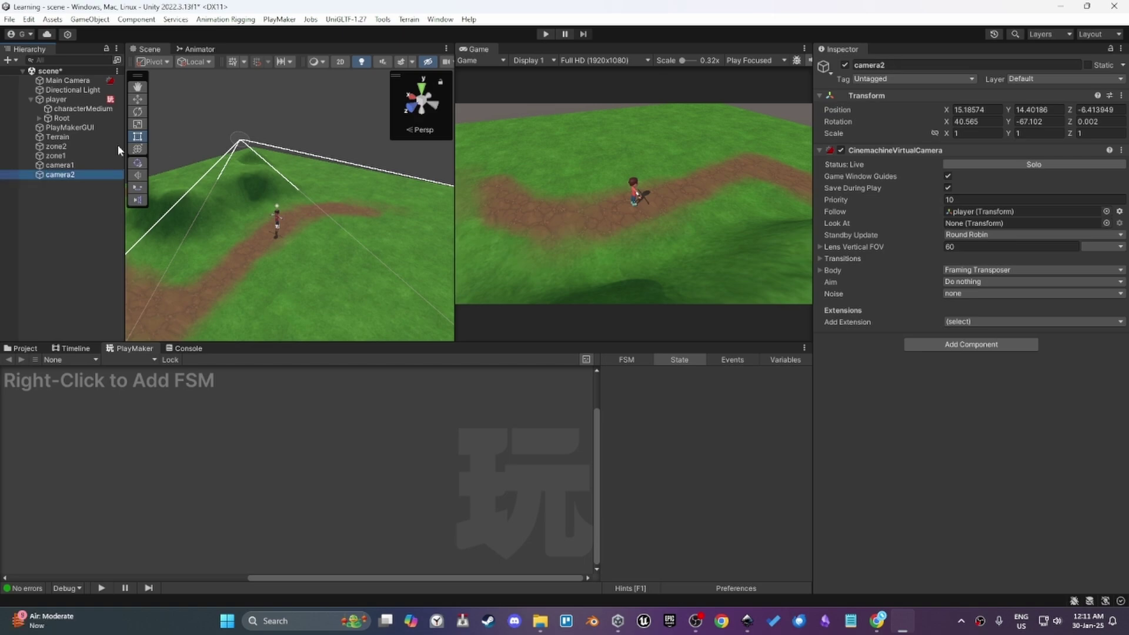
- Move zone1 above zone2 in the scene hierarchy
click(77, 155)
click(75, 172)
drag(80, 158, 86, 144)
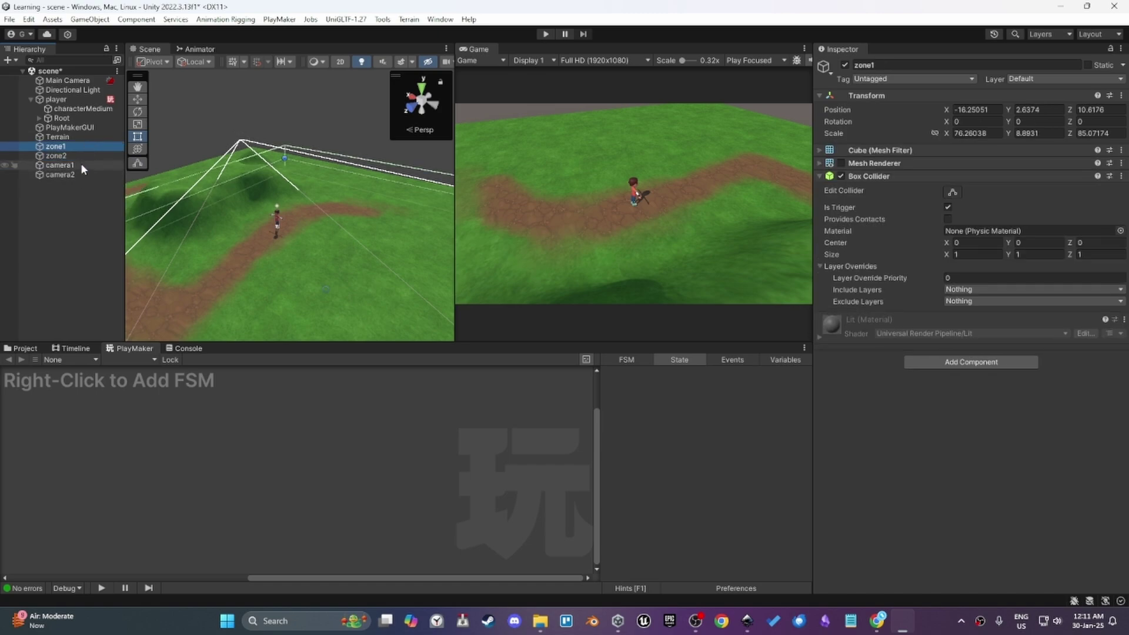
- Parent camera1 to zone1 and camera2 to zone2 in the scene hierarchy
click(80, 165)
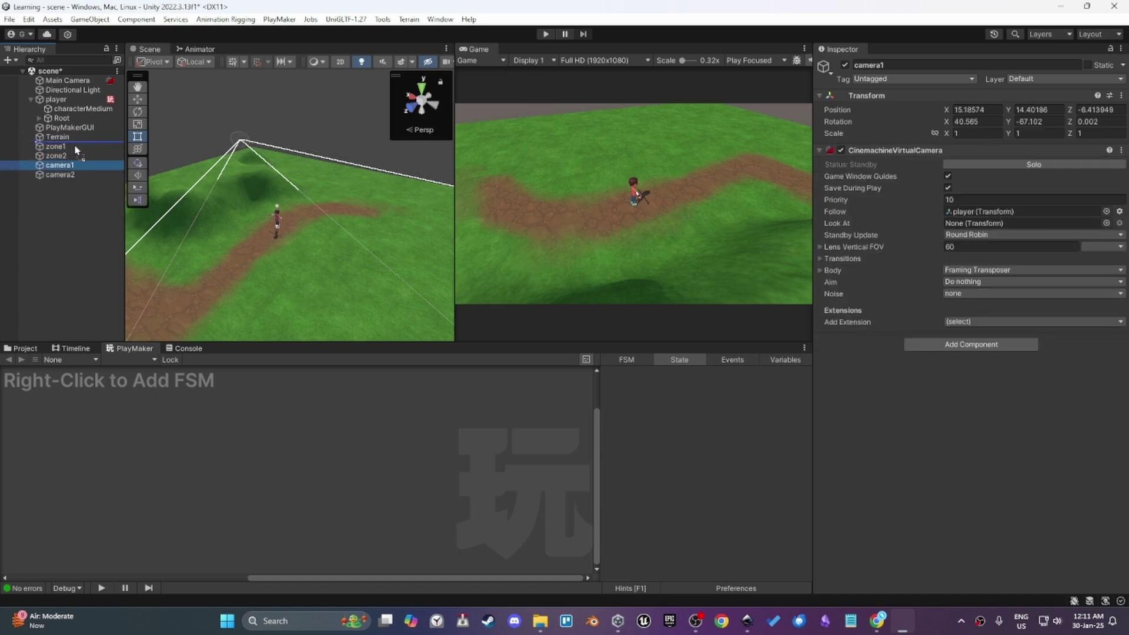
mouse_move(76, 149)
mouse_down()
mouse_move(71, 176)
mouse_move(78, 165)
mouse_up()
click(80, 165)
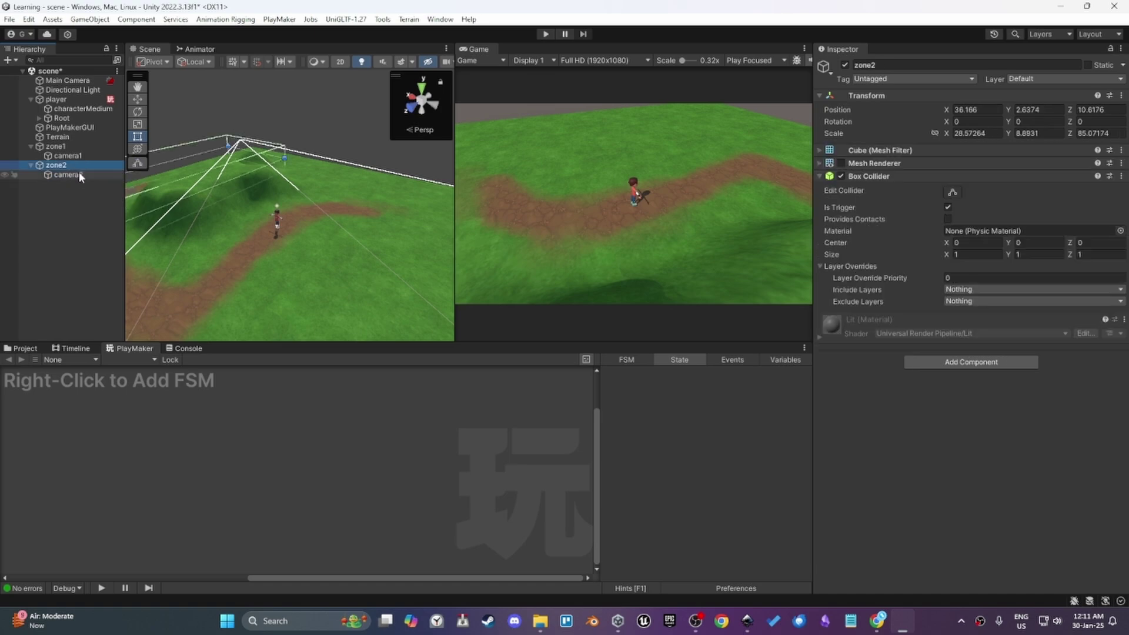
- Examine each zone with its child camera in the hierarchy, and inspect camera1 in the scene with the Move tool
click(79, 173)
click(83, 166)
click(78, 174)
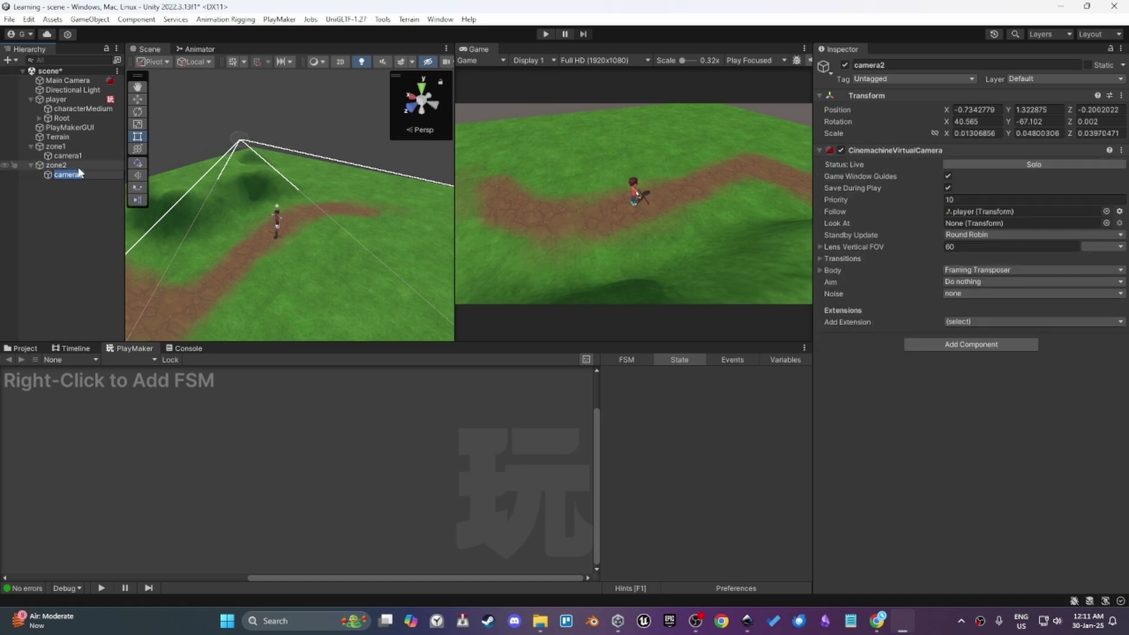
click(81, 165)
click(58, 156)
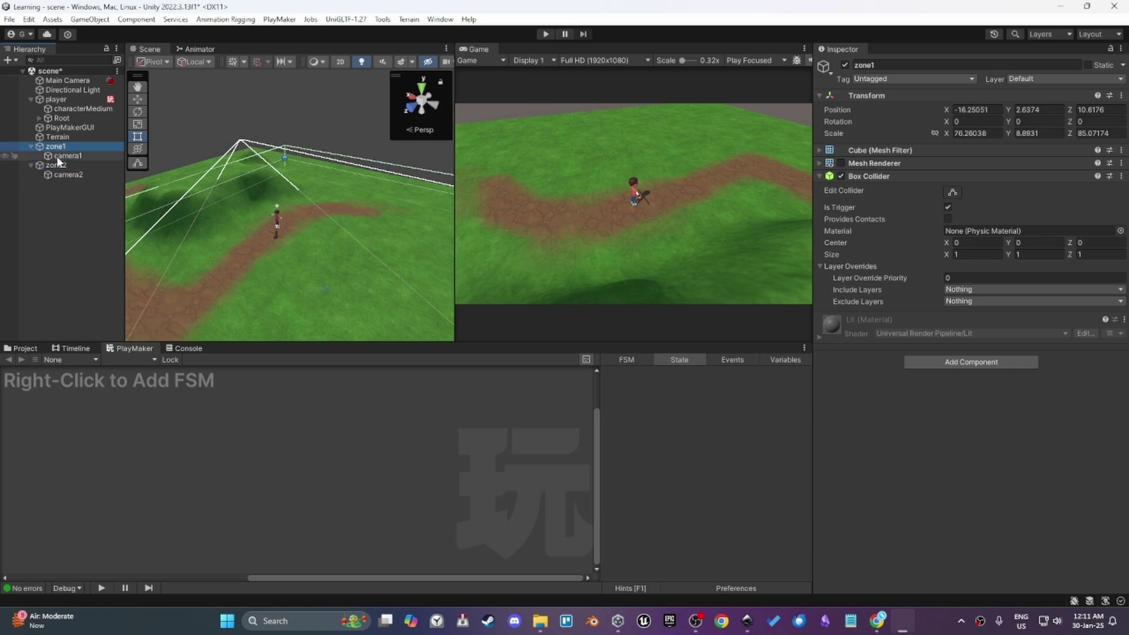
scroll(329, 235, up, 2)
key(w)
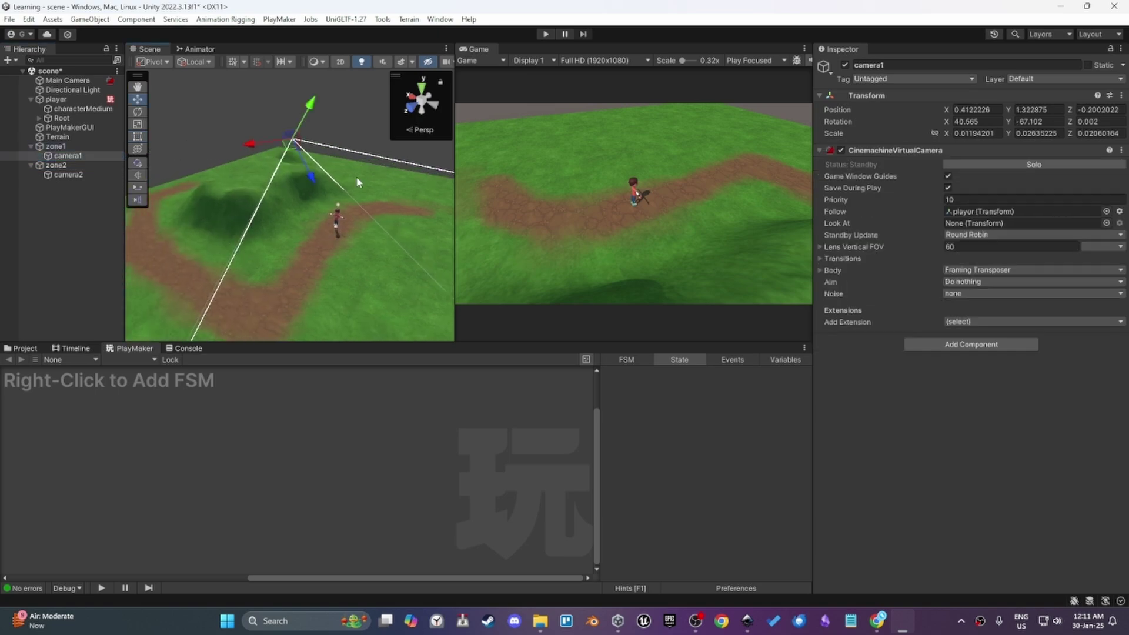
scroll(341, 180, up, 4)
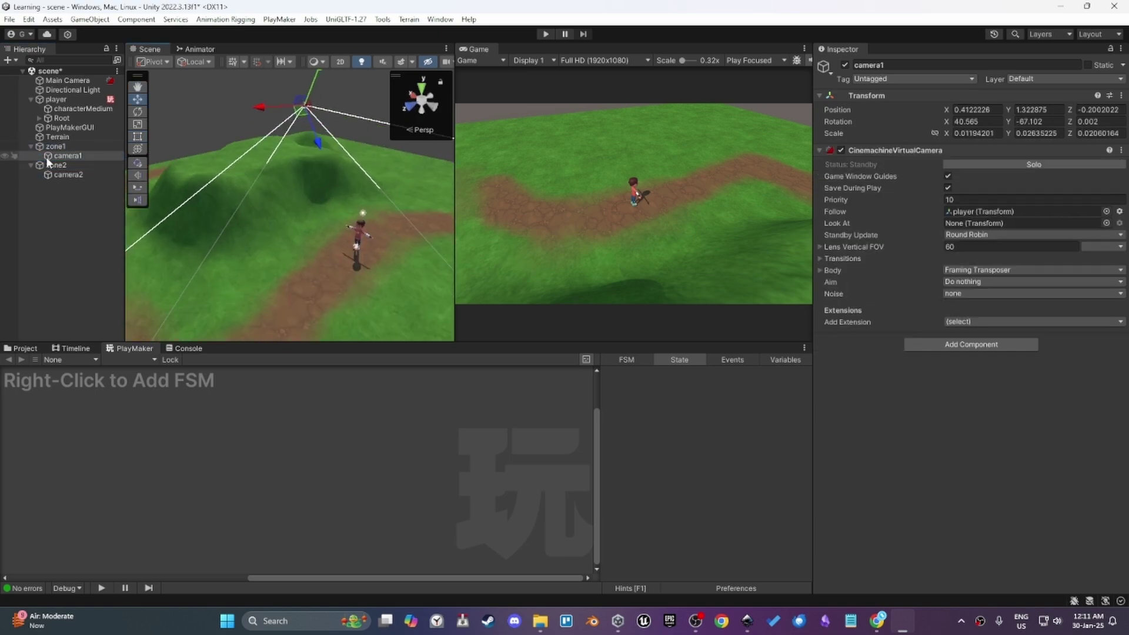
click(74, 166)
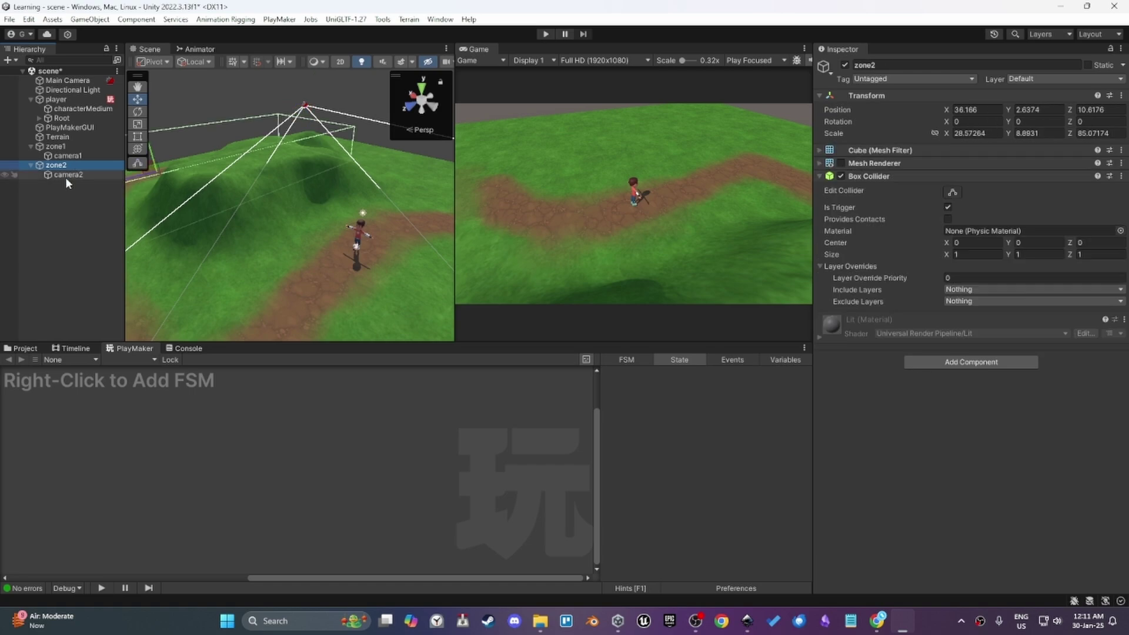
- Align camera2 with a scene view that looks down at the player from above the path
click(68, 175)
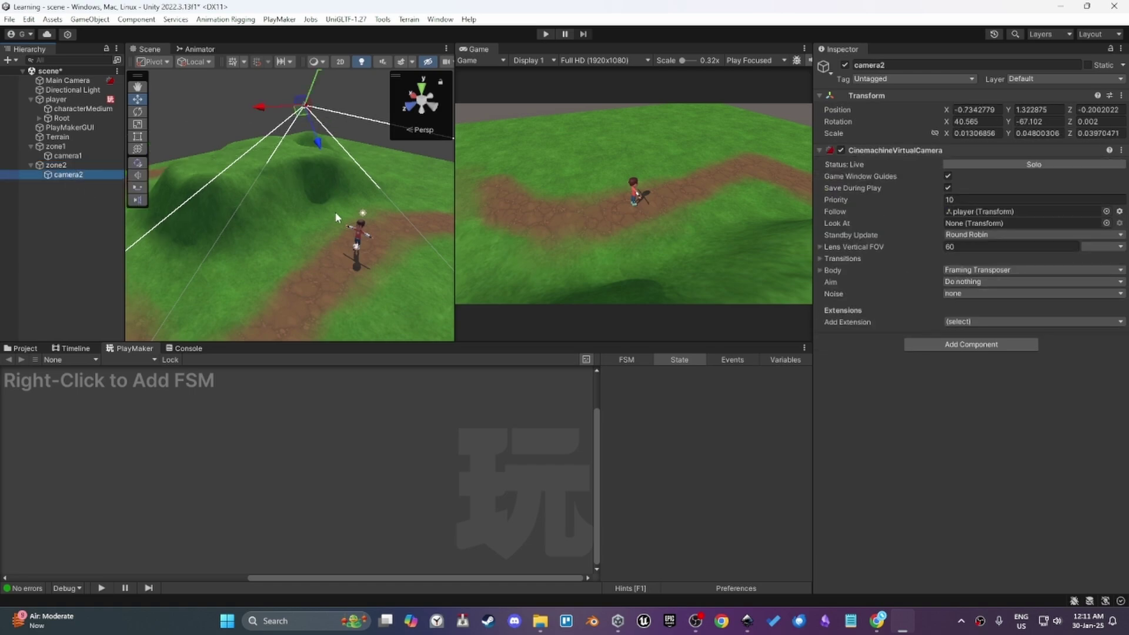
mouse_move(335, 211)
alt+mouse_down()
mouse_move(276, 185)
mouse_move(333, 201)
mouse_move(330, 235)
mouse_move(337, 206)
mouse_move(330, 218)
alt+mouse_up()
key(ctrl+shift+f)
key(ctrl+shift+f)
click(68, 174)
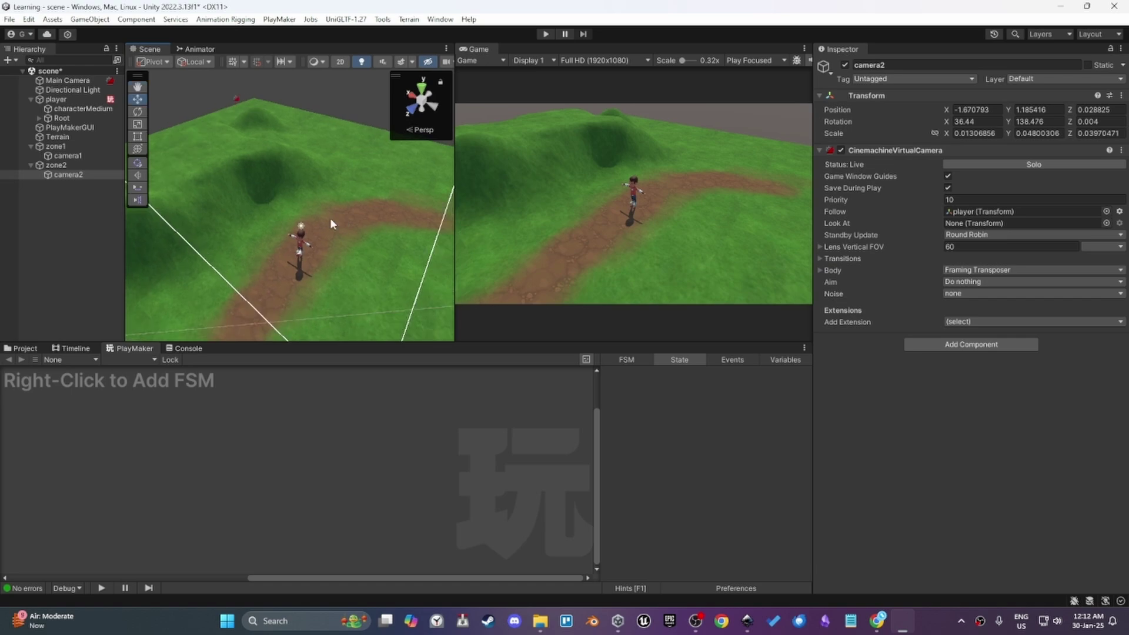
key(ctrl+shift+f)
- Set camera2's Camera Distance to 30 in its Framing Transposer body settings
click(832, 272)
scroll(965, 368, down, 2)
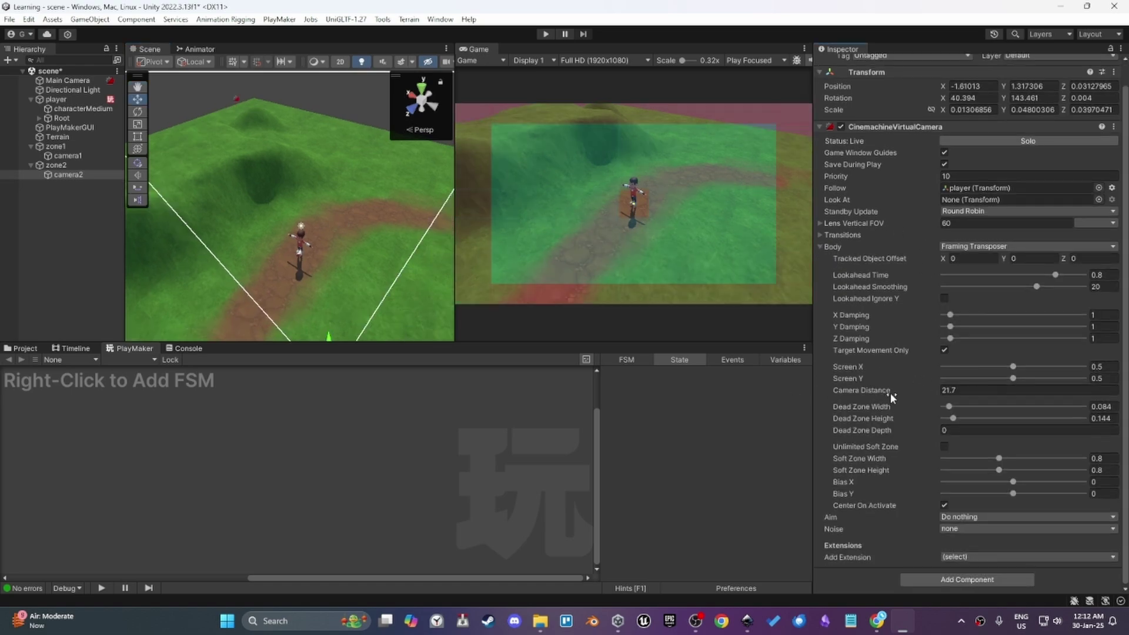
drag(891, 392, 959, 387)
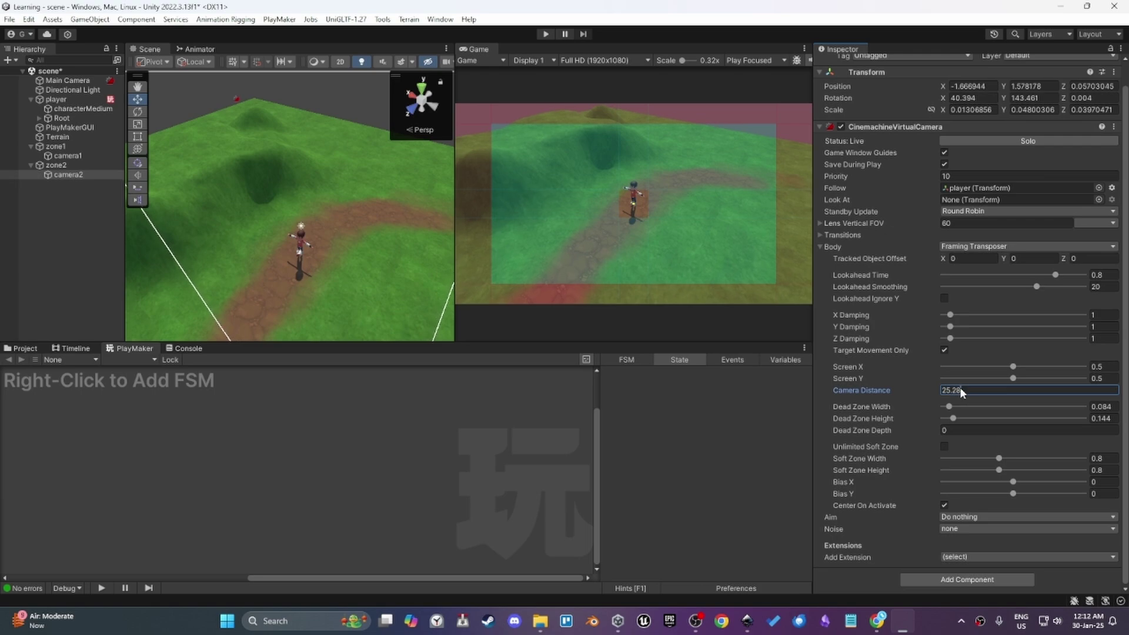
text(30)
click(716, 250)
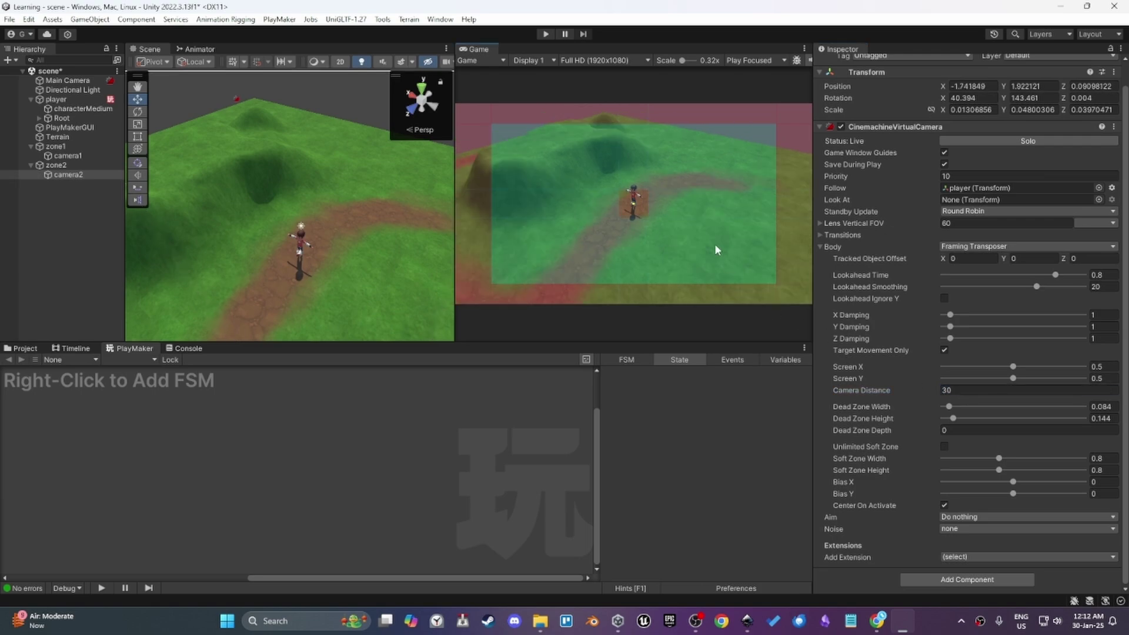
- Realign camera2 to a lower, slightly turned scene view of the player and path
alt+drag(304, 228, 343, 193)
key(ctrl+shift+f)
key(ctrl+shift+f)
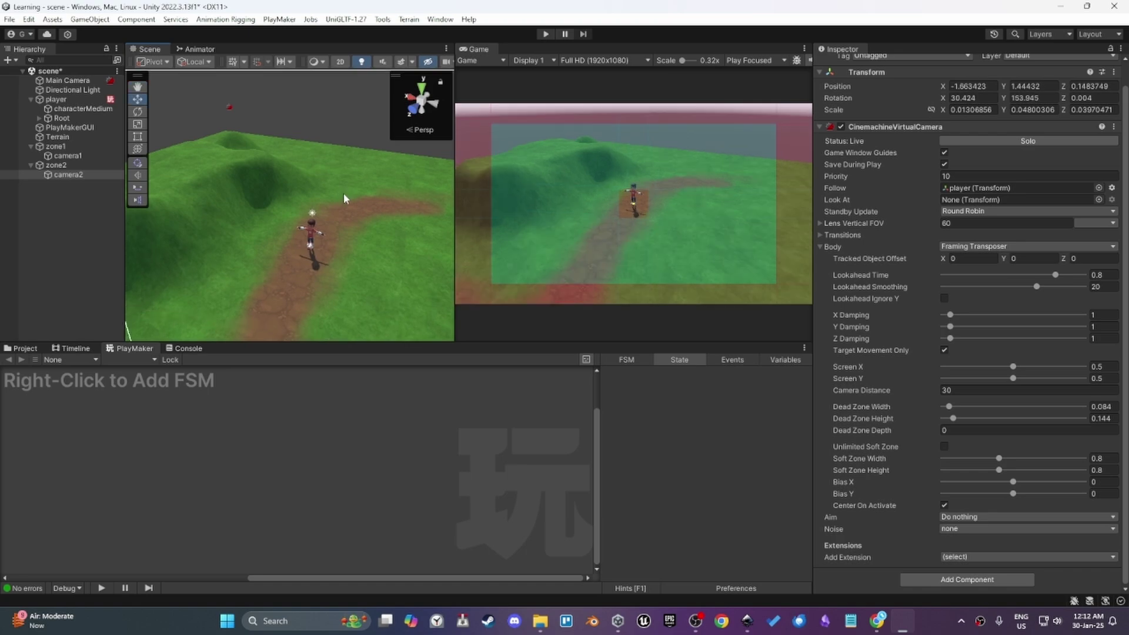
- Set the Priority of camera2's virtual camera to 0
click(86, 174)
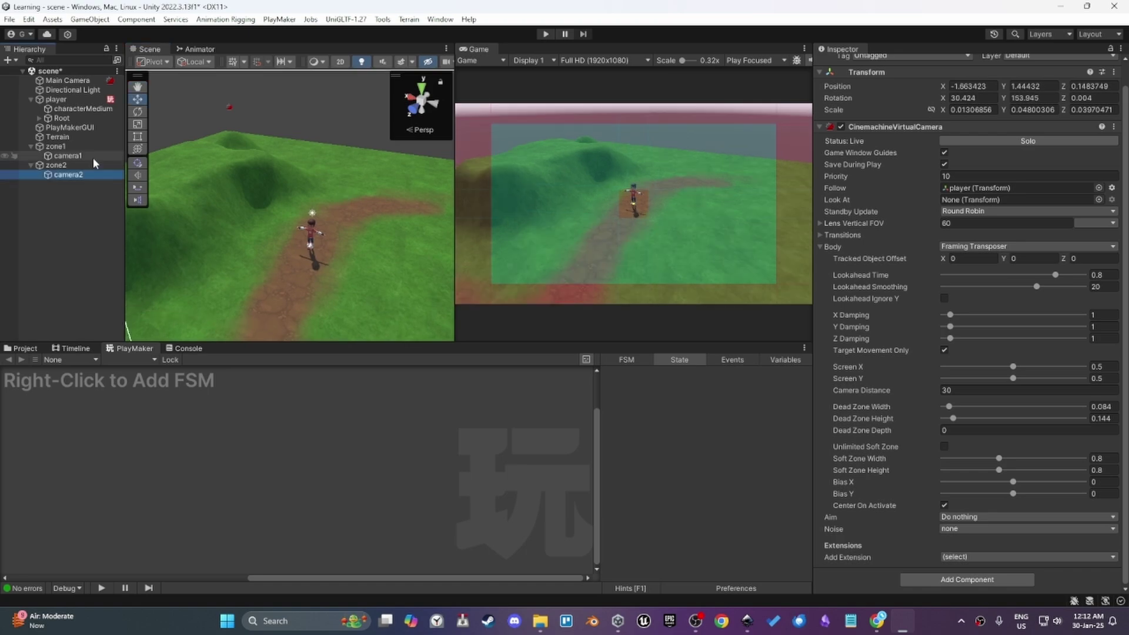
click(949, 177)
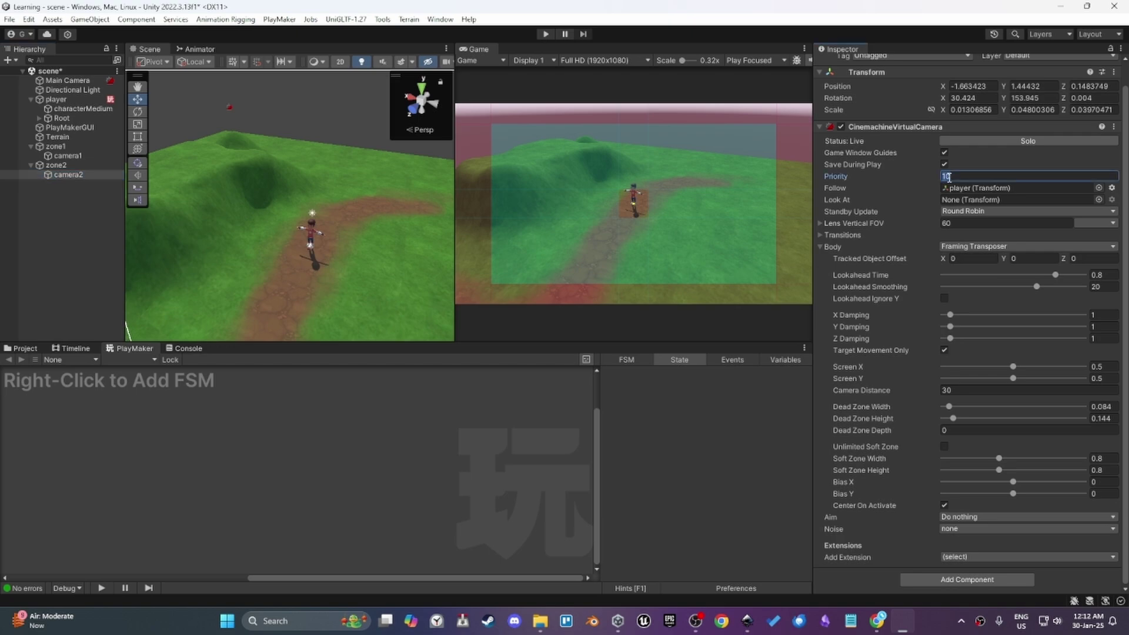
text(0)
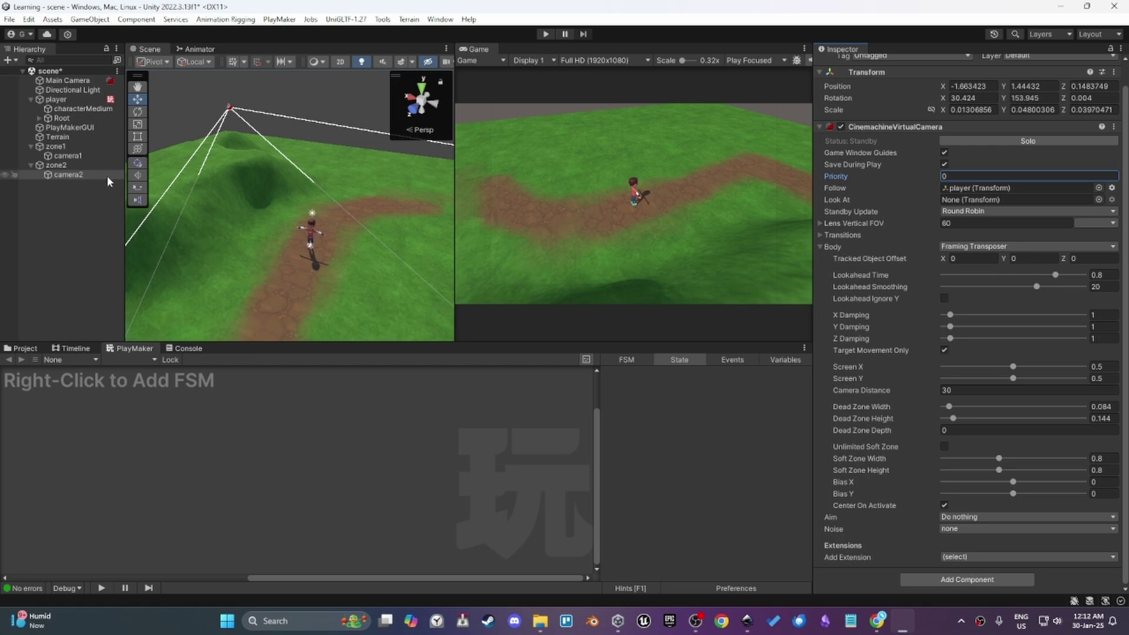
- Review camera1's Priority, Framing Transposer body settings and Transitions options, including Blend Hint
click(104, 158)
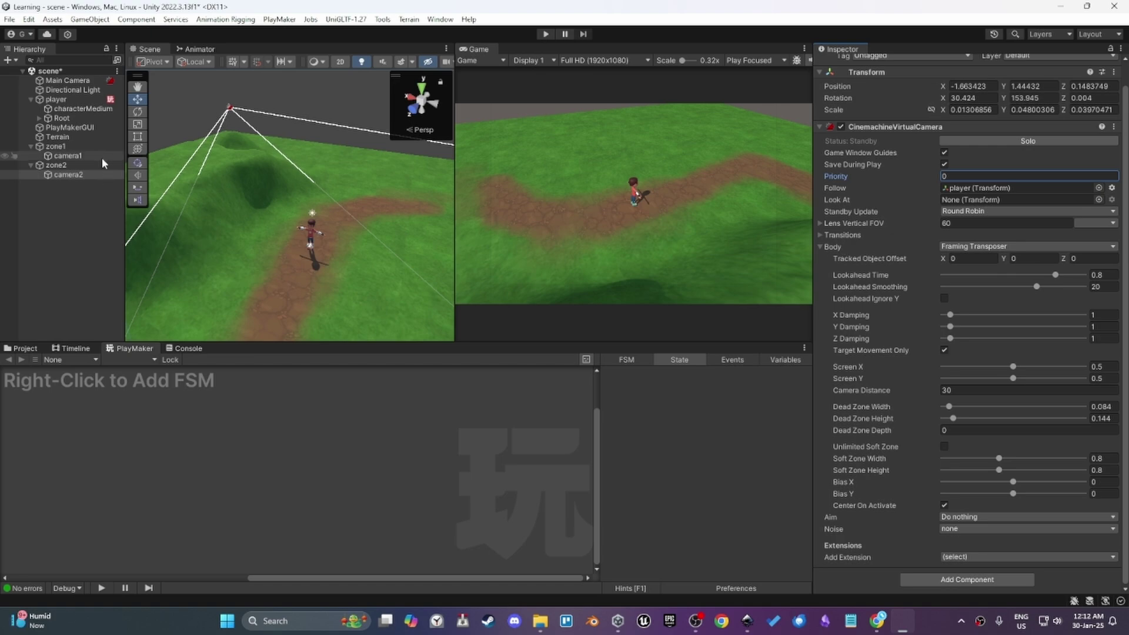
click(959, 177)
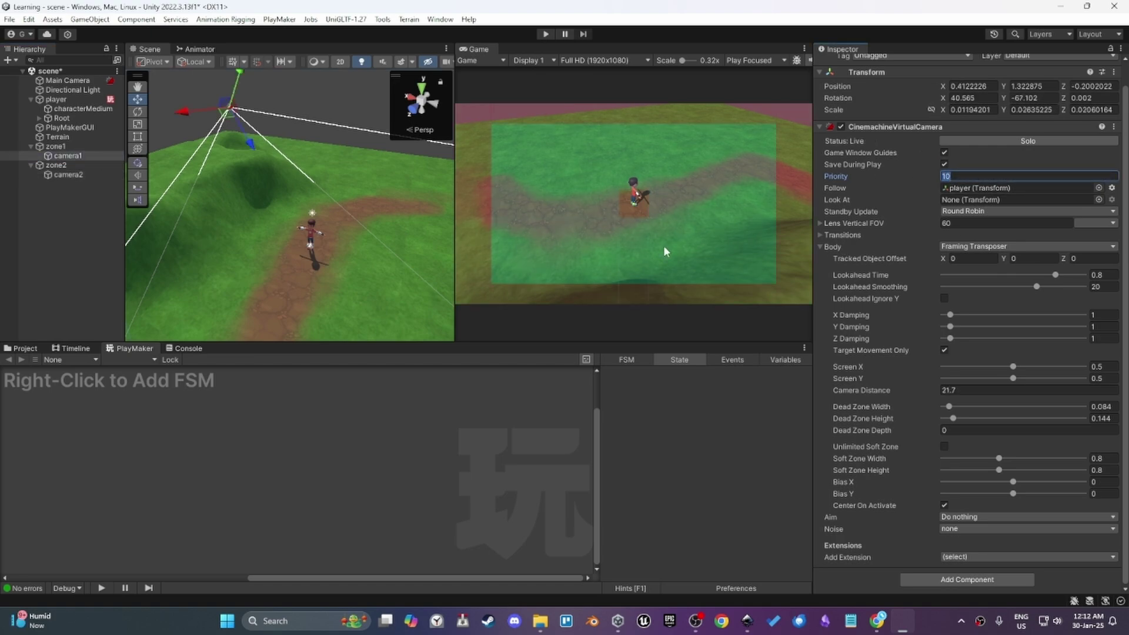
click(102, 193)
click(95, 157)
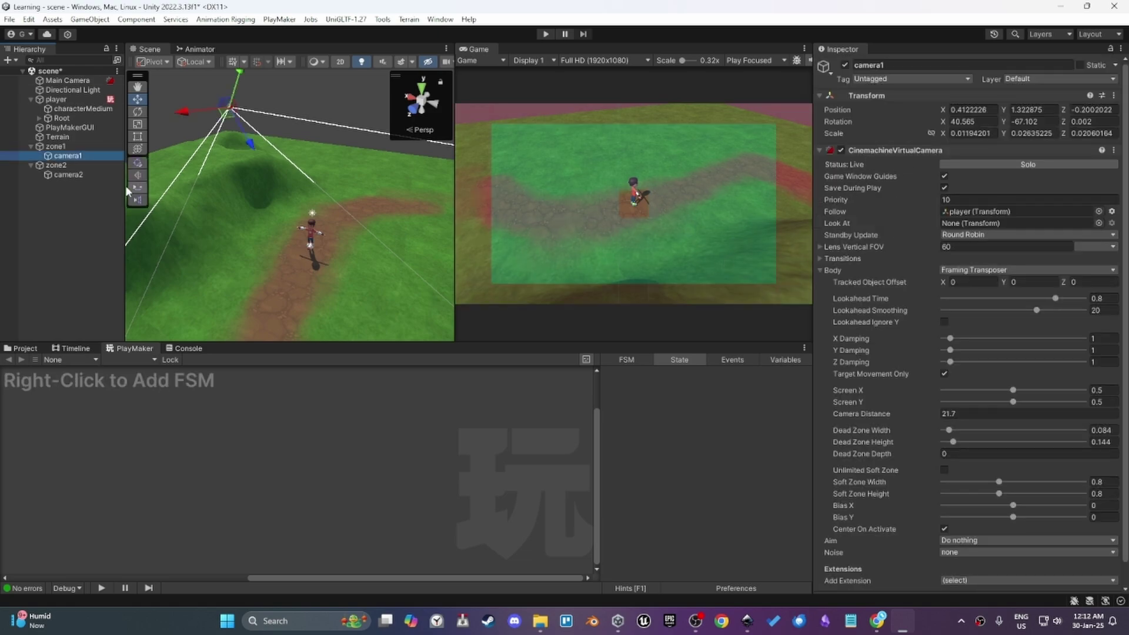
scroll(911, 284, down, 1)
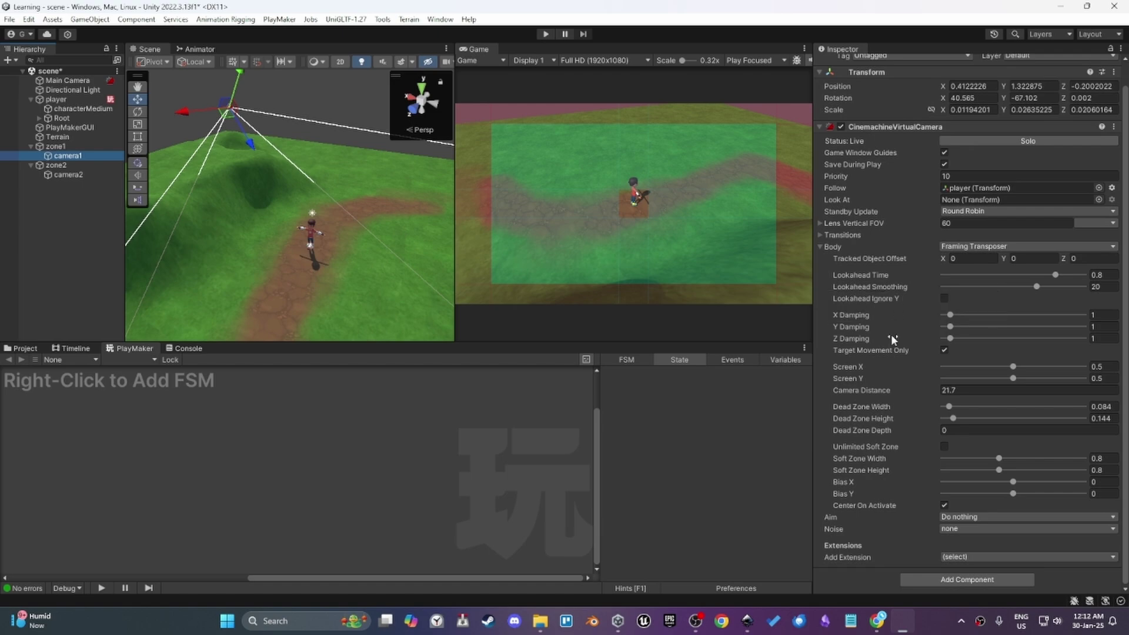
scroll(880, 210, up, 1)
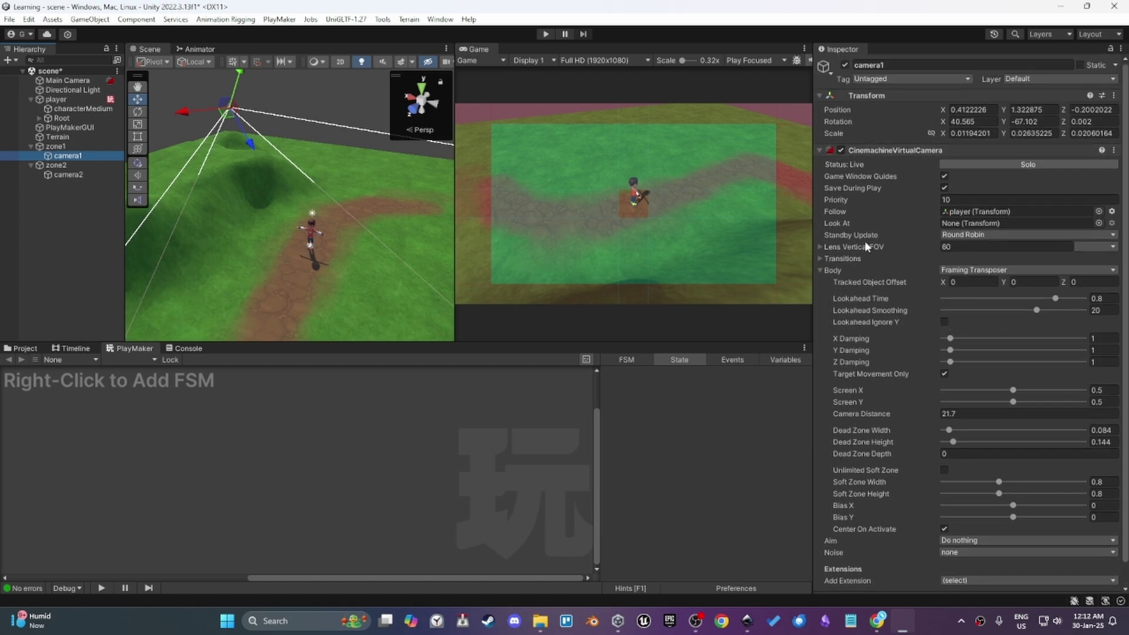
scroll(865, 283, down, 1)
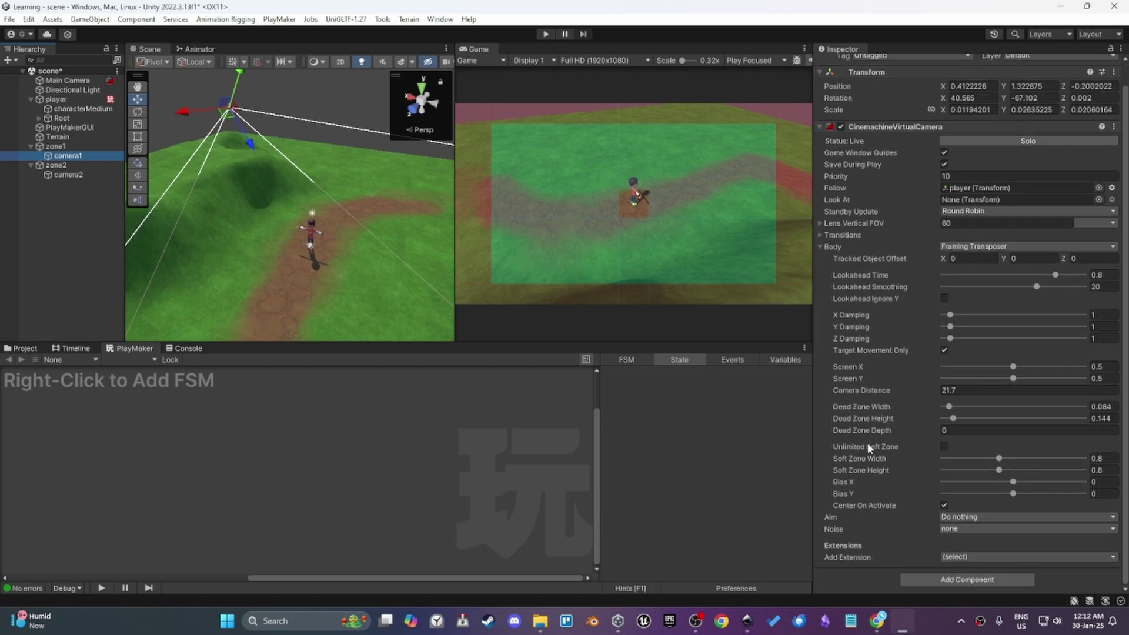
click(833, 247)
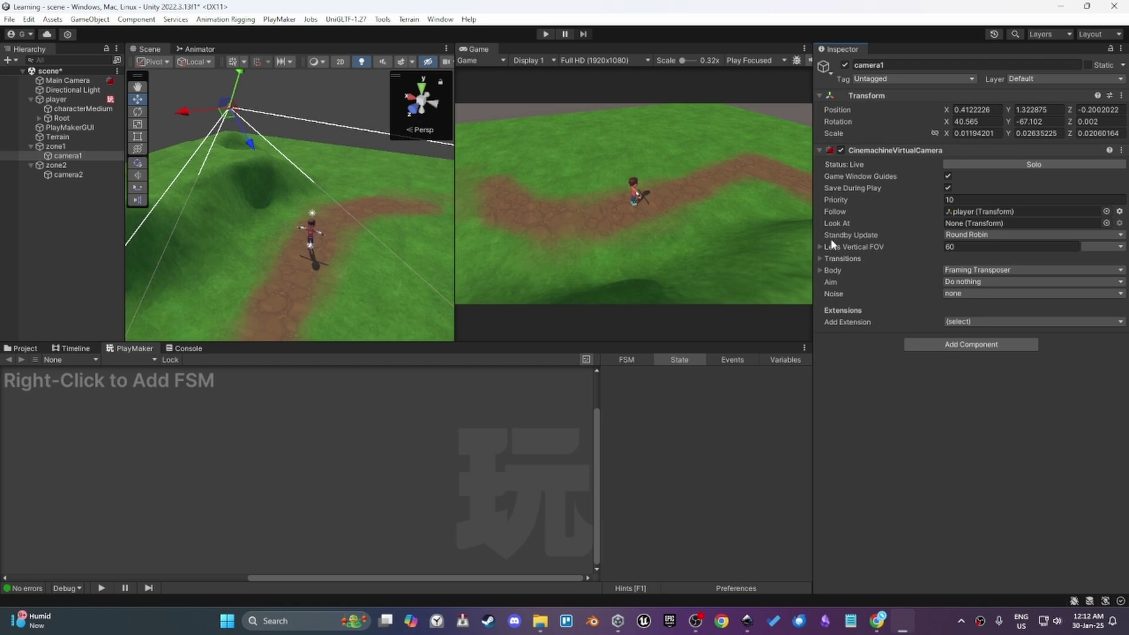
click(819, 259)
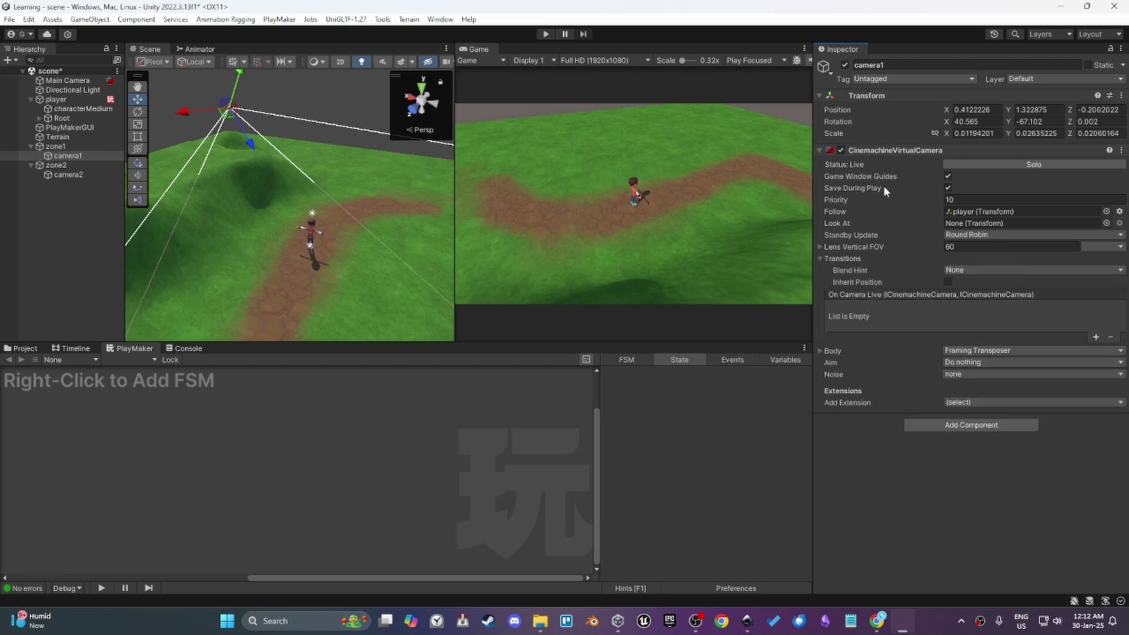
click(953, 270)
click(925, 268)
click(707, 207)
- Add a PlayMaker FSM to zone2 and name it CameraSwitch
click(76, 146)
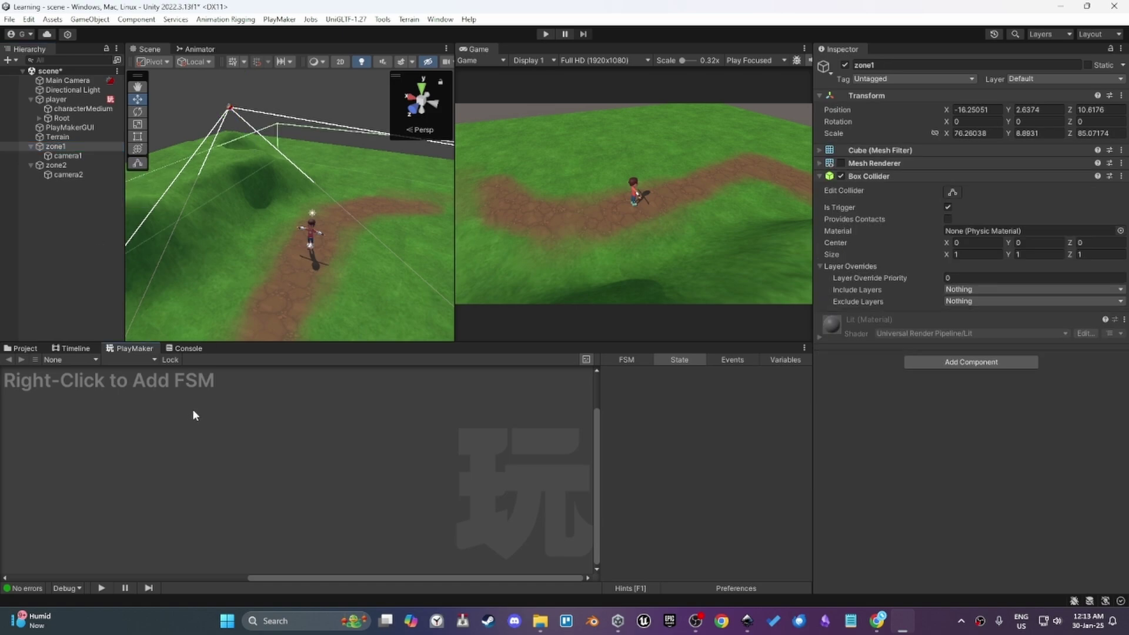
right_click(196, 415)
click(83, 165)
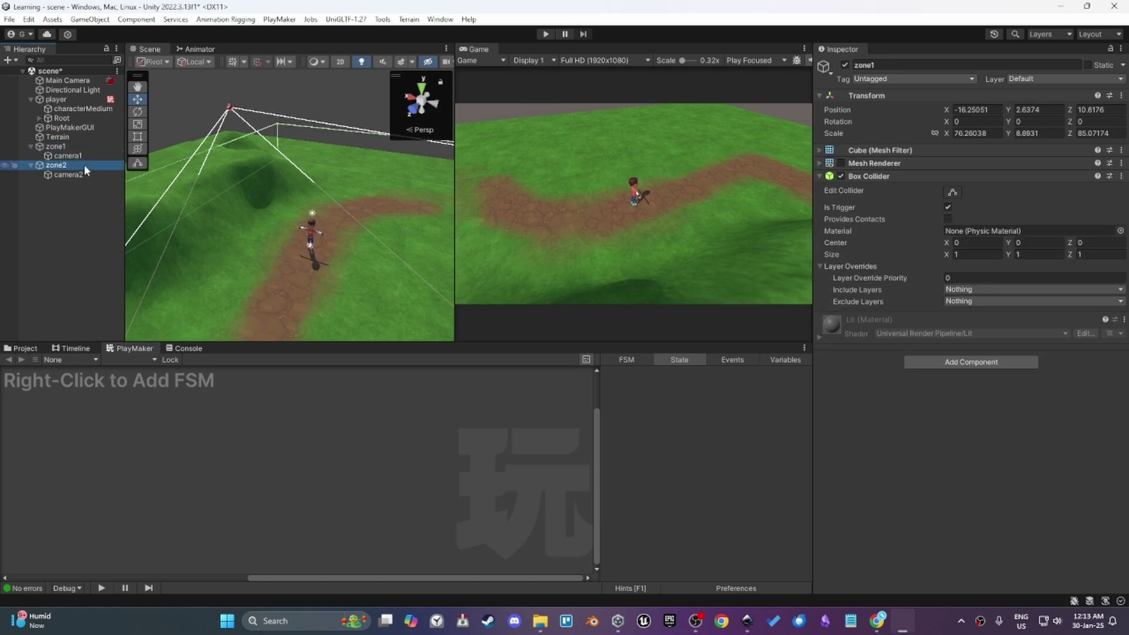
right_click(170, 400)
click(191, 406)
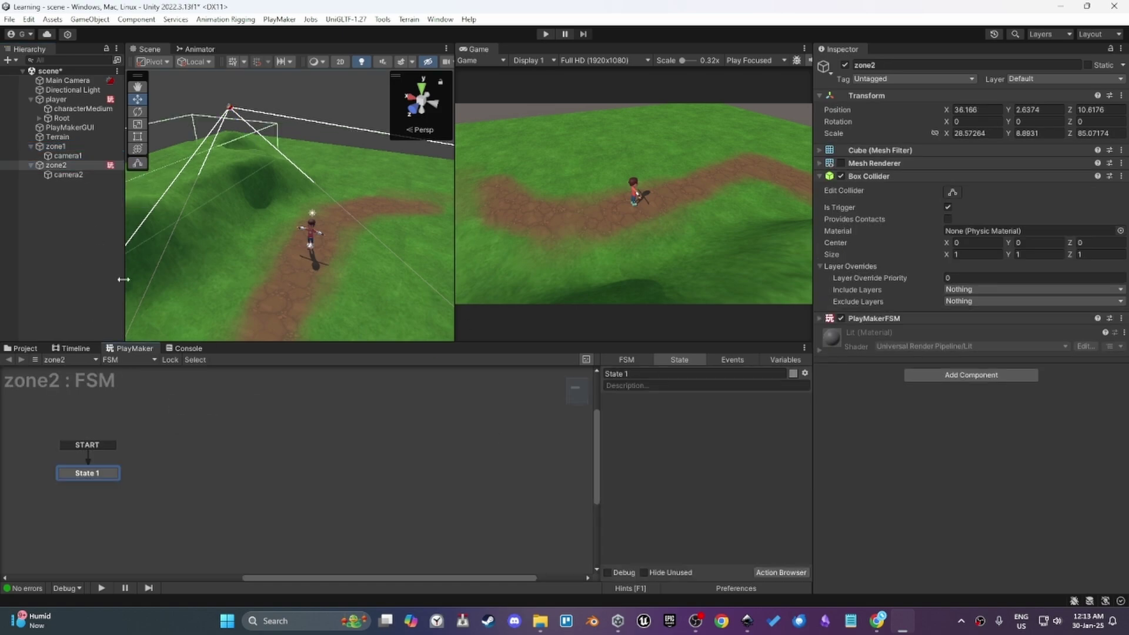
click(627, 359)
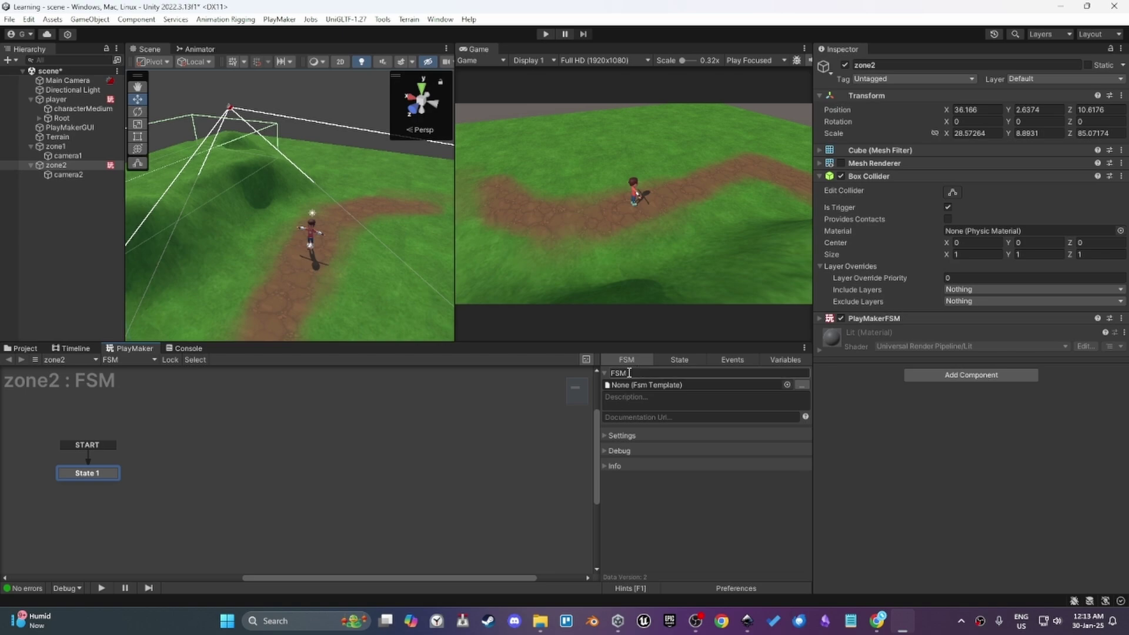
click(628, 373)
text(CameraSwitch)
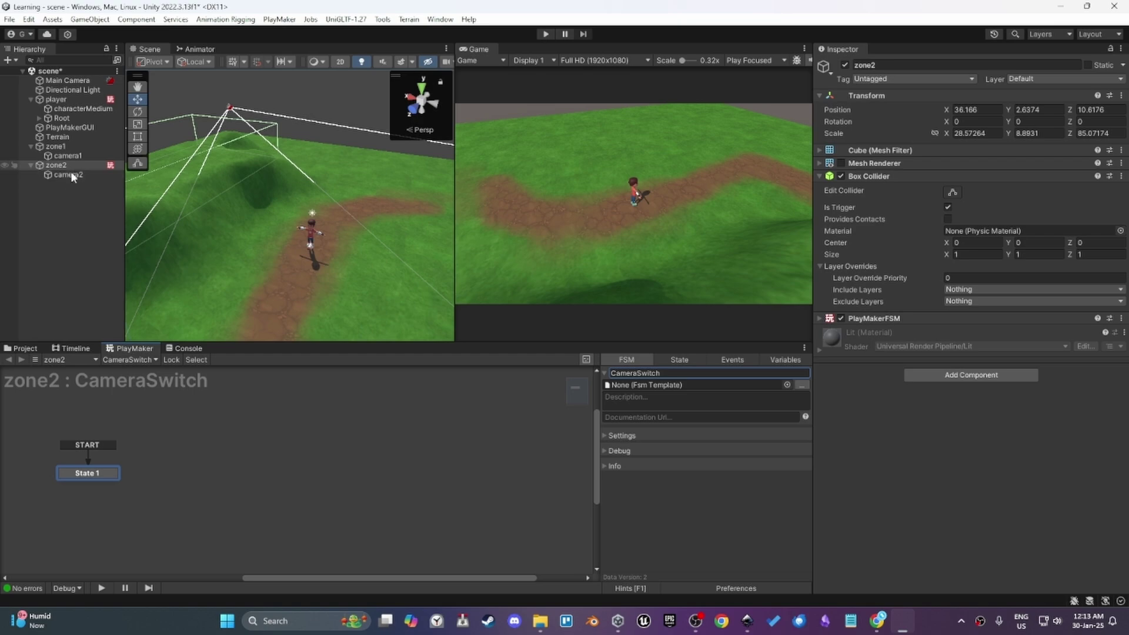
- Try a Get Child action in State 1 of the CameraSwitch FSM with the child name camera, and undo it
click(692, 361)
double_click(668, 465)
text(get)
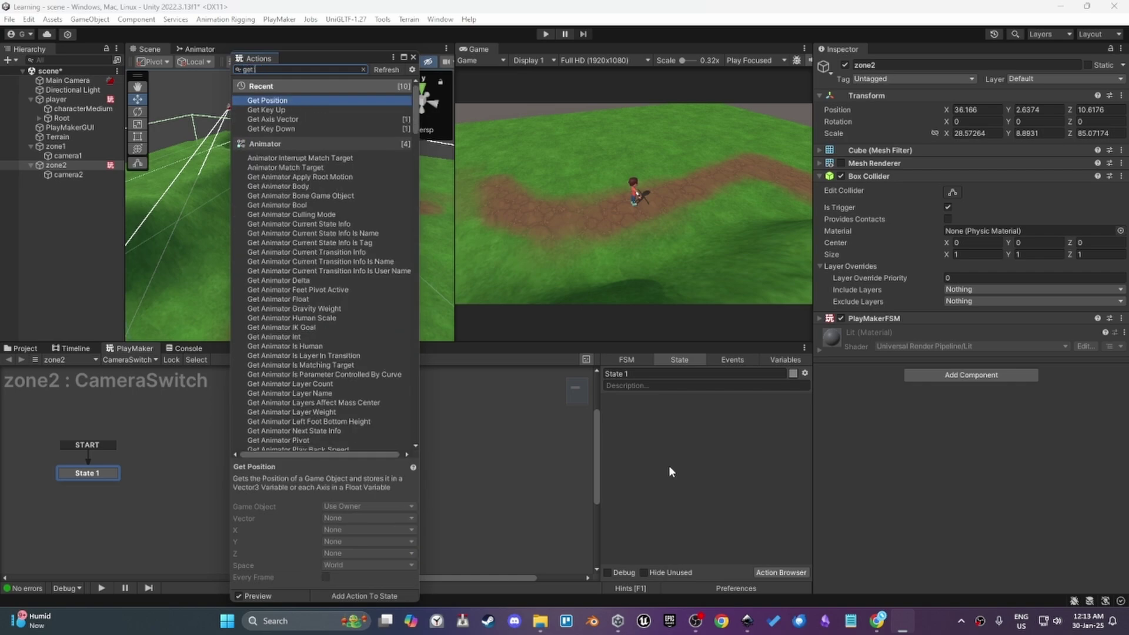
text( child)
key(Return)
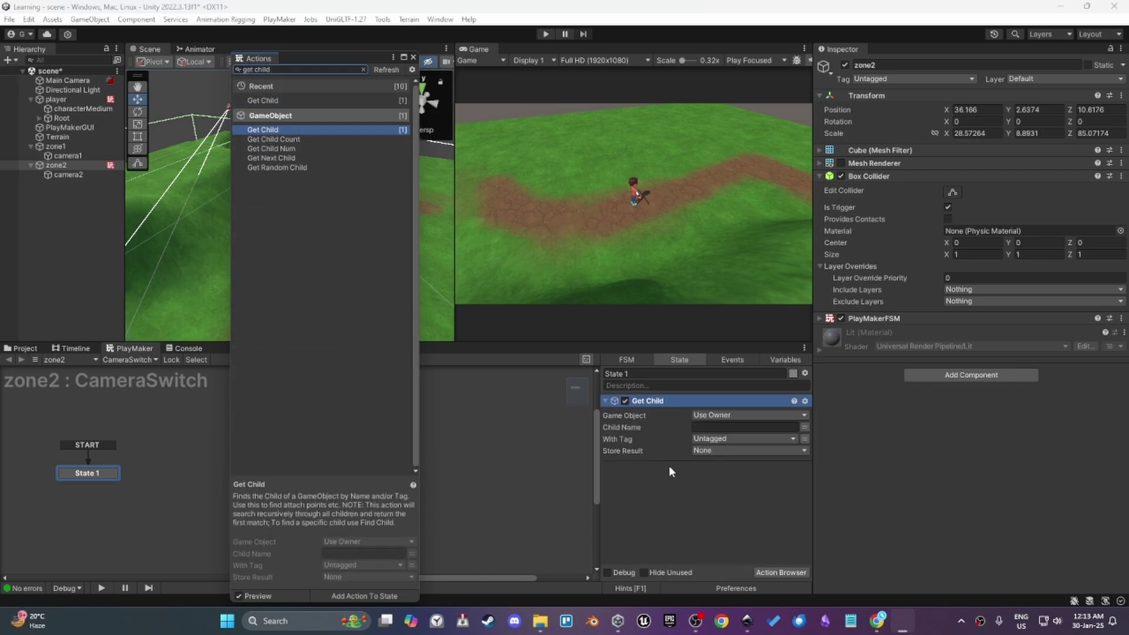
click(413, 57)
click(726, 423)
text(ca)
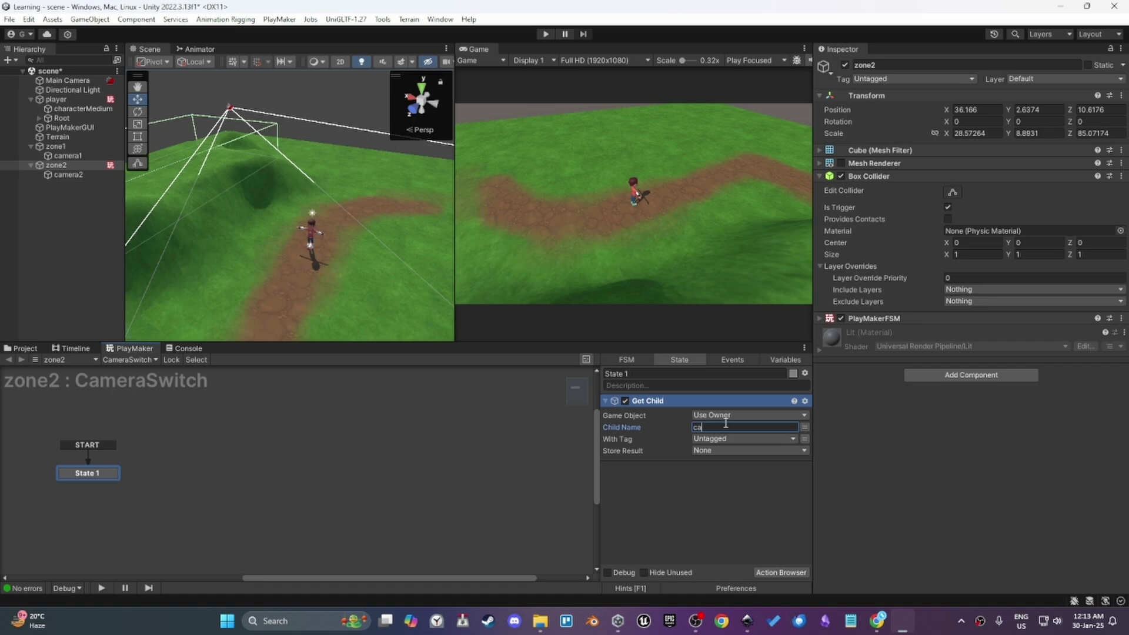
text(mera)
key(ctrl+z)
key(ctrl+z)
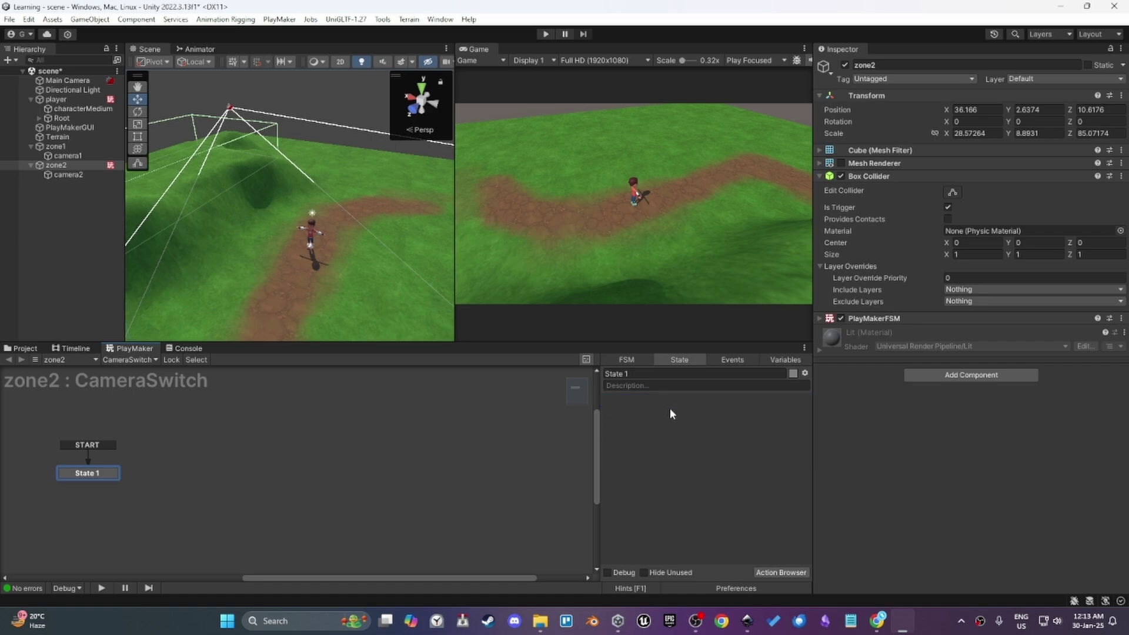
- Add the Get Next Child and Get Child Num actions to State 1 of zone2's CameraSwitch FSM
double_click(670, 408)
text(ld)
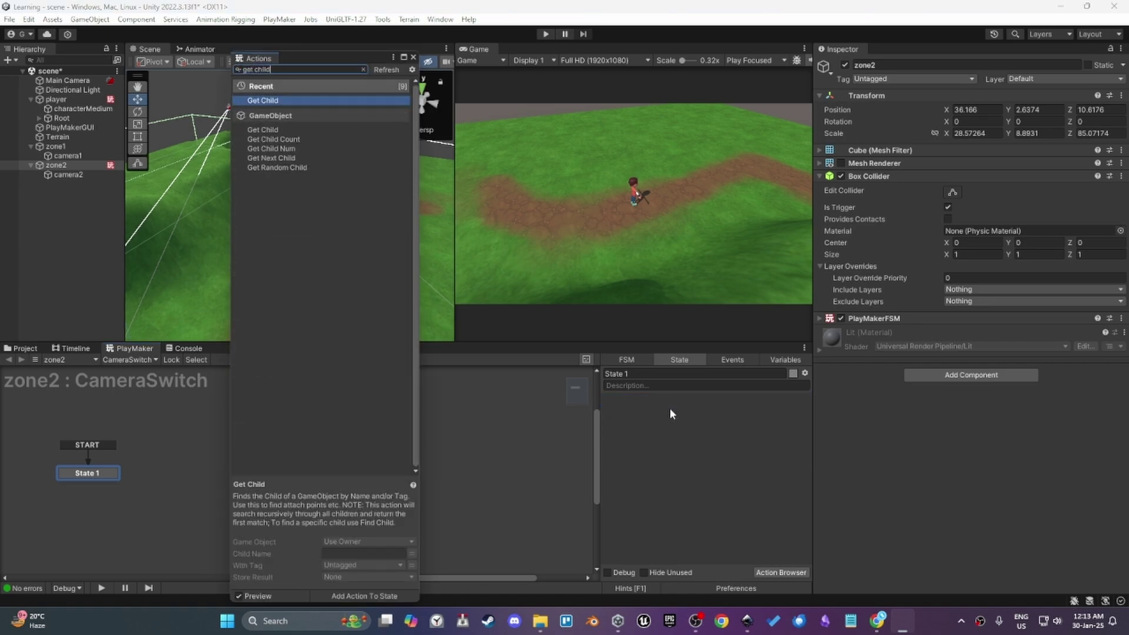
key(Down)
key(Down)
key(Down)
key(Down)
key(Return)
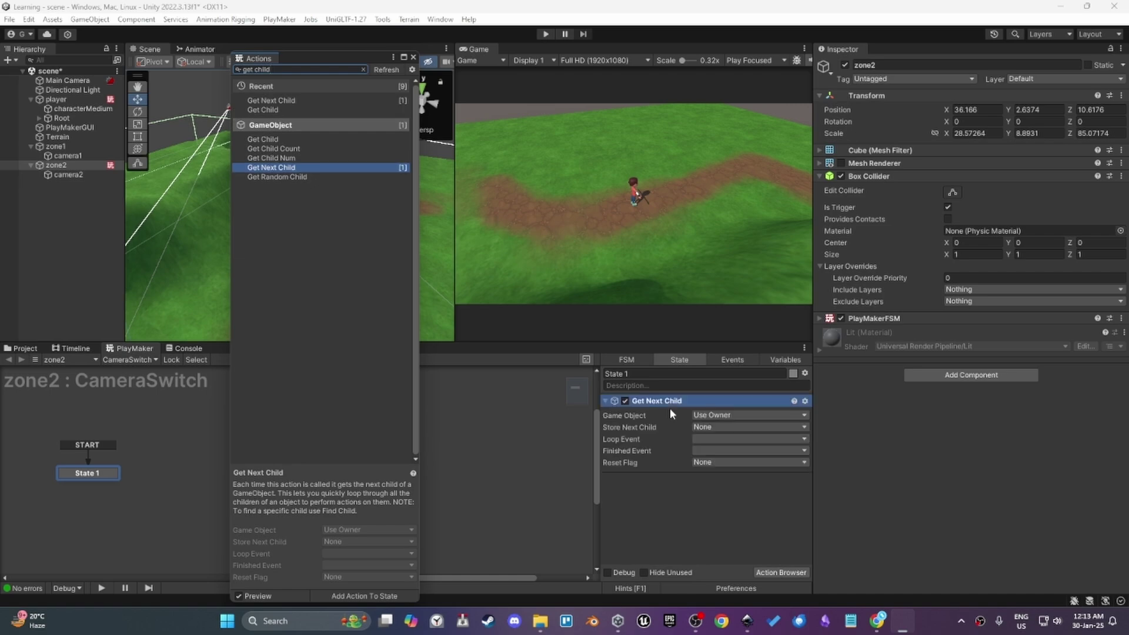
click(301, 154)
double_click(301, 154)
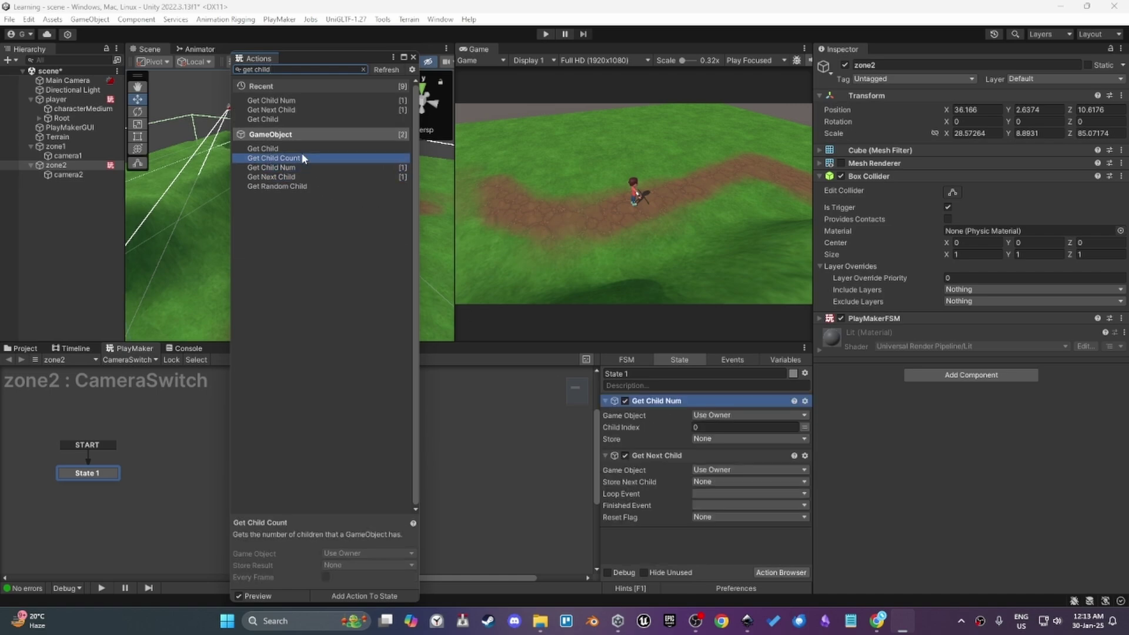
- Remove the Get Next Child action from State 1 of zone2's CameraSwitch FSM
click(414, 57)
click(646, 455)
key(Delete)
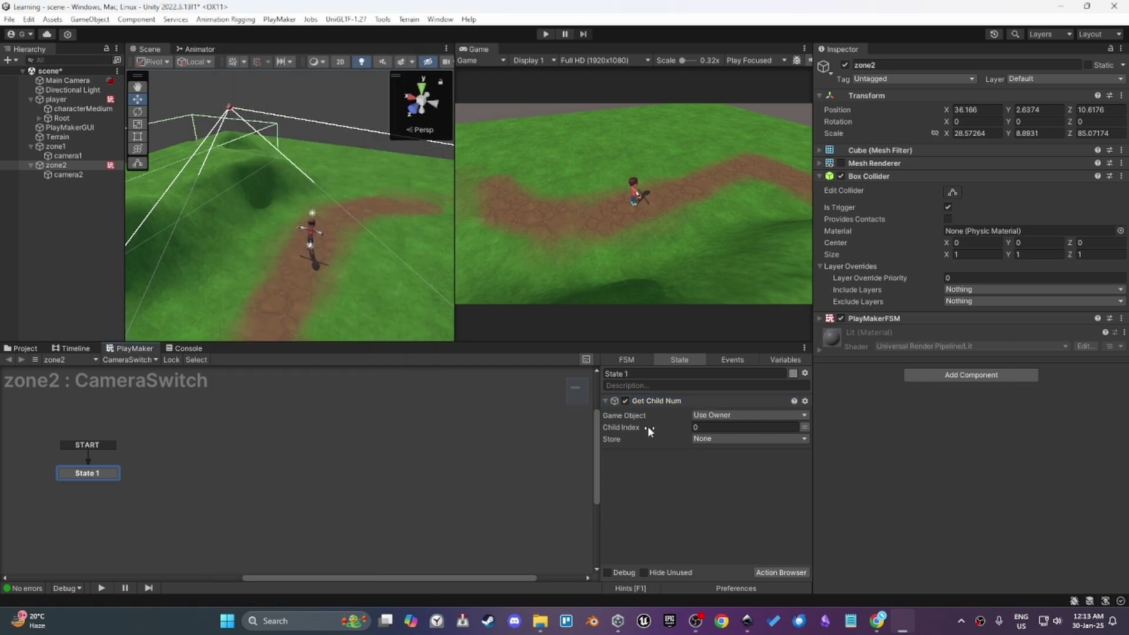
- Store the Get Child Num result in a new variable named camera
click(719, 439)
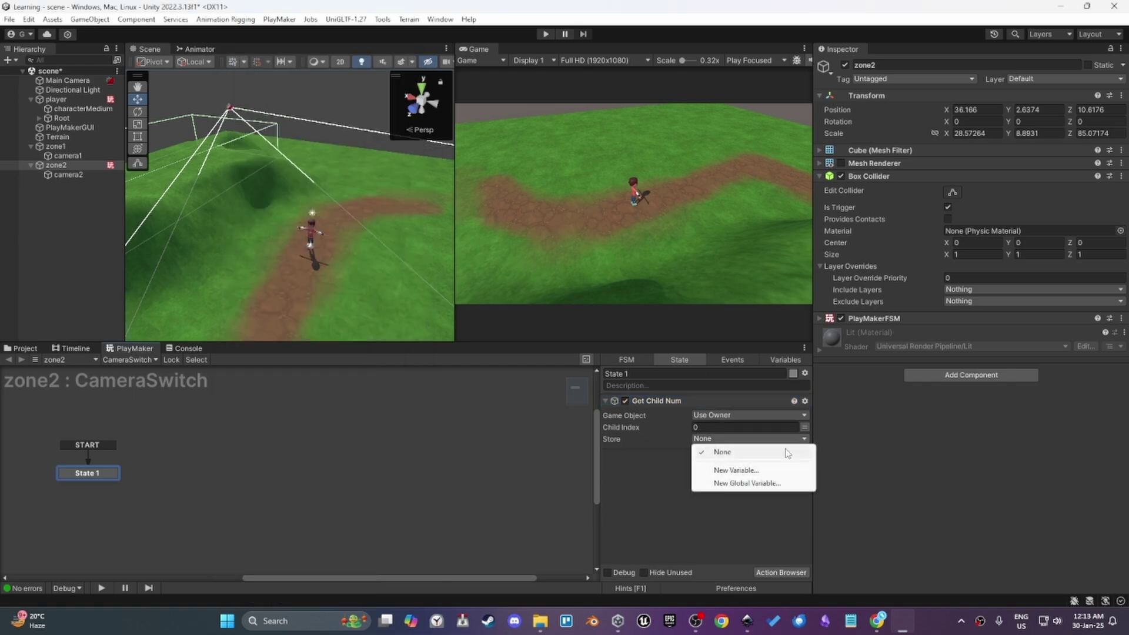
click(706, 472)
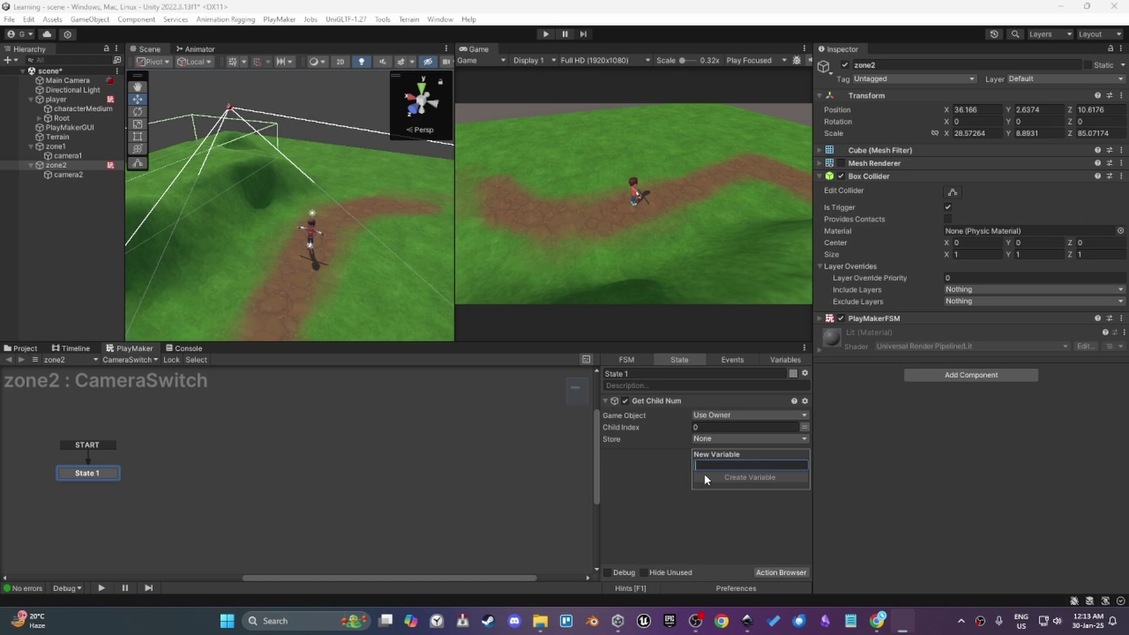
text(camera)
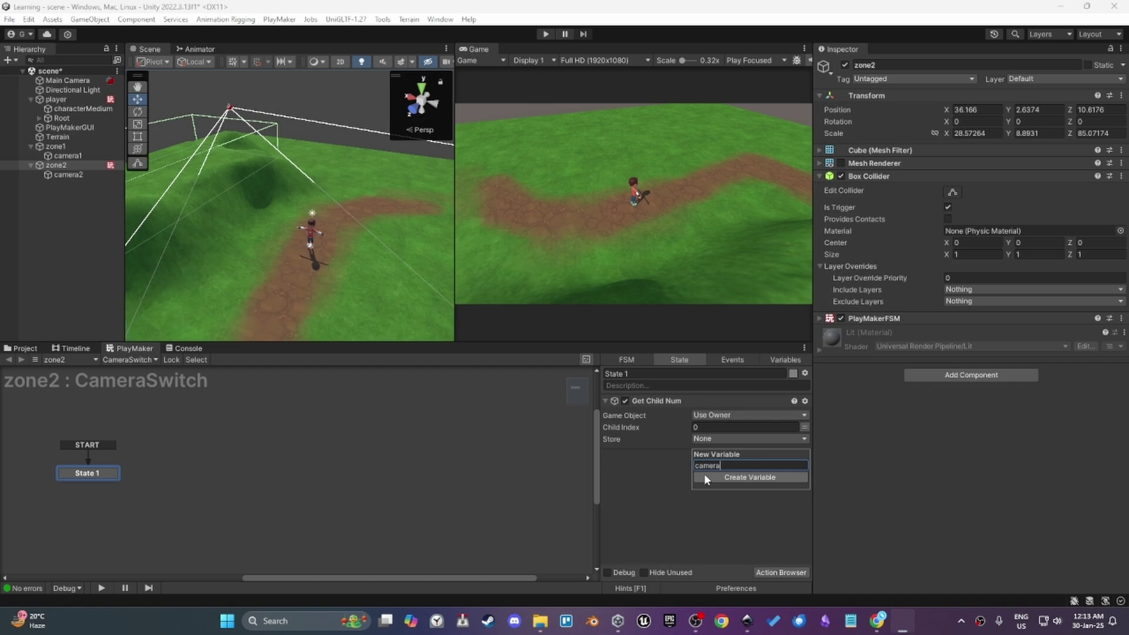
click(703, 474)
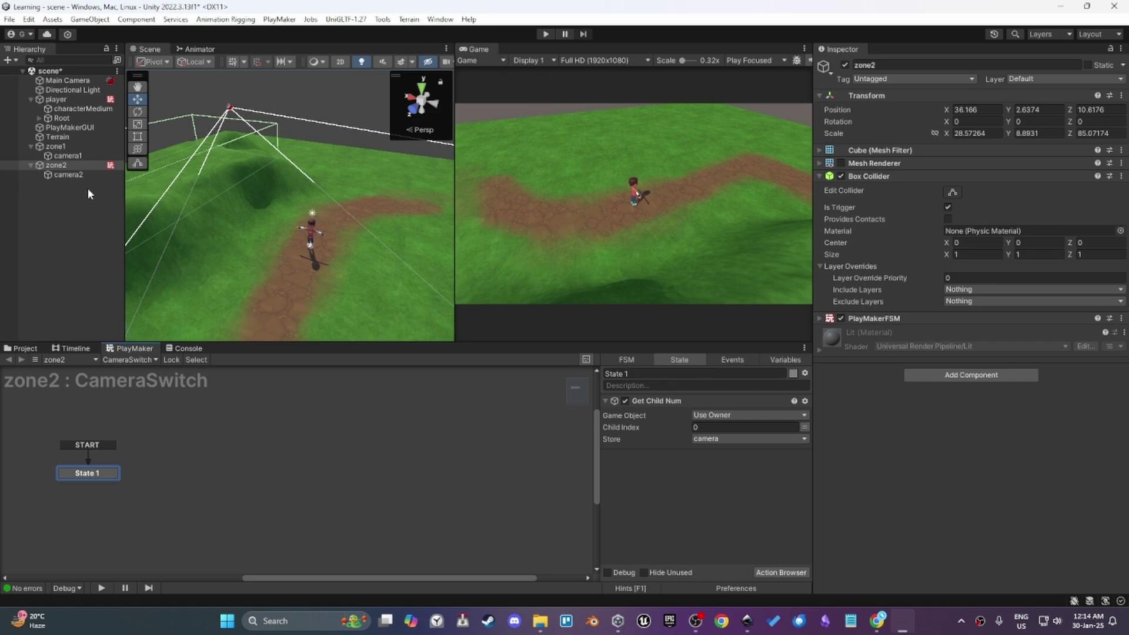
- Enlarge the FSM variables area and add an Object variable named cinemachineCamera to the CameraSwitch FSM
click(779, 359)
drag(740, 342, 739, 306)
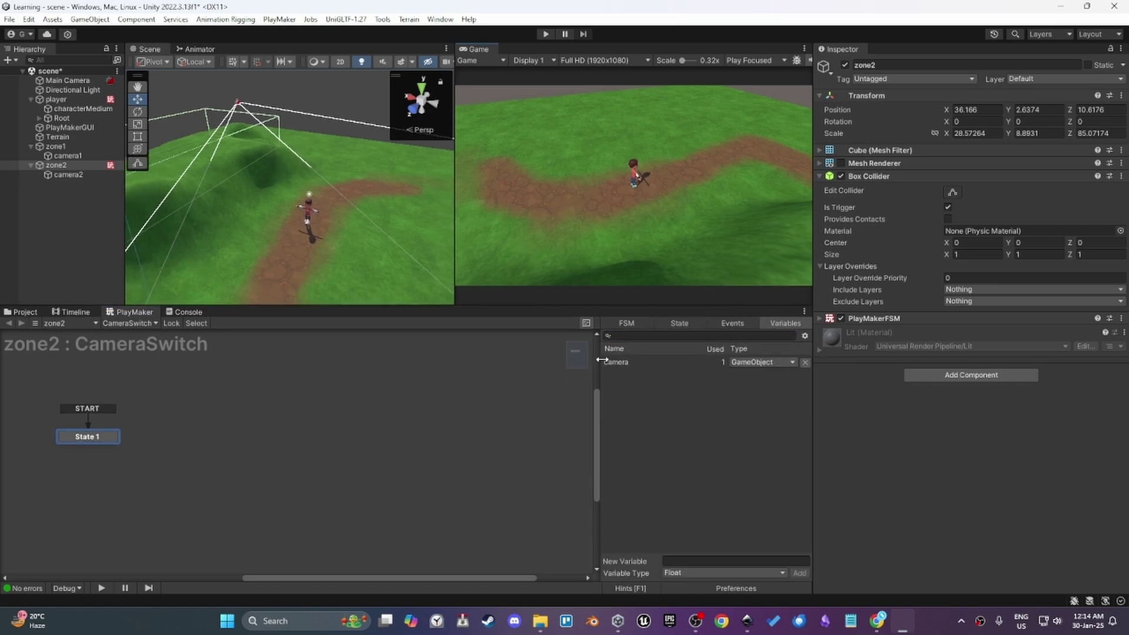
drag(603, 360, 567, 360)
drag(611, 306, 620, 284)
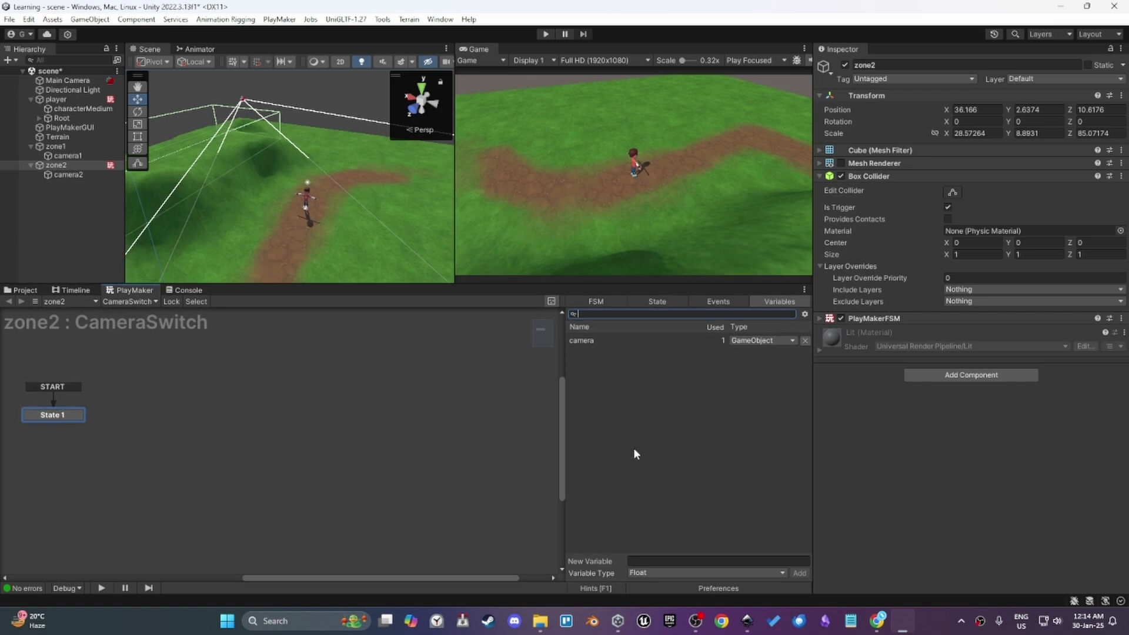
click(668, 574)
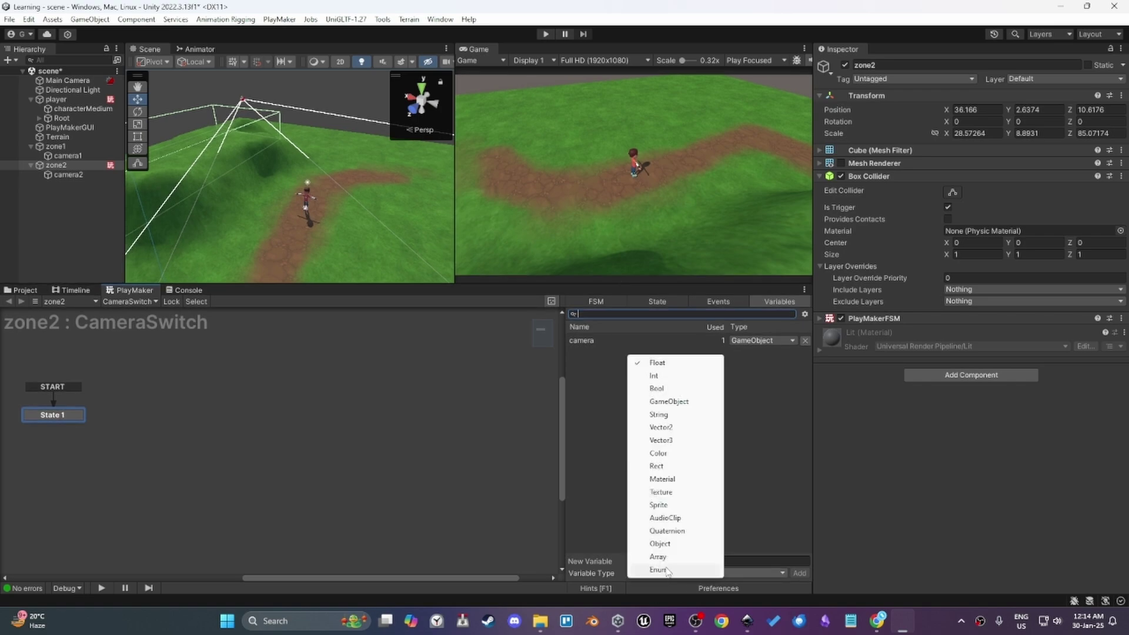
click(659, 545)
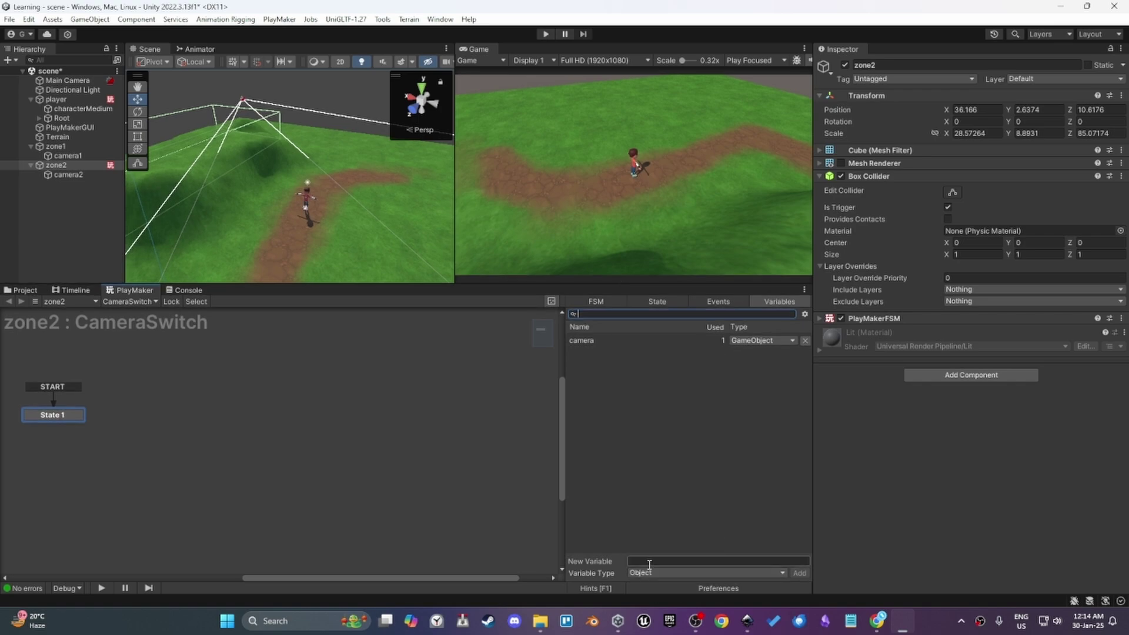
click(649, 562)
text(ca)
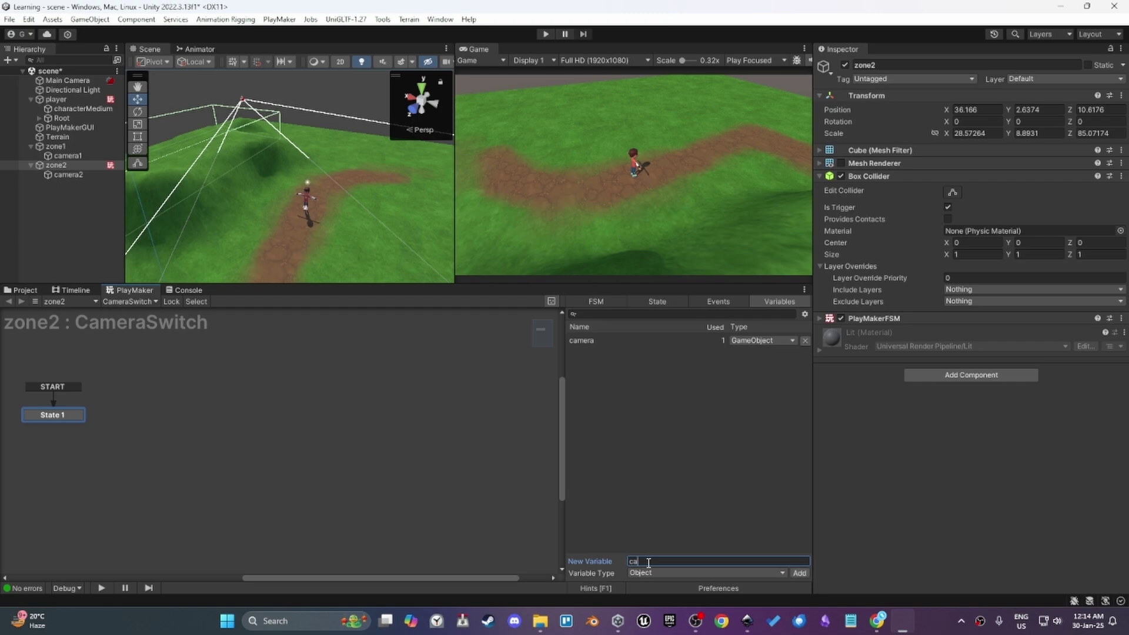
text(inemachineCamera)
key(Return)
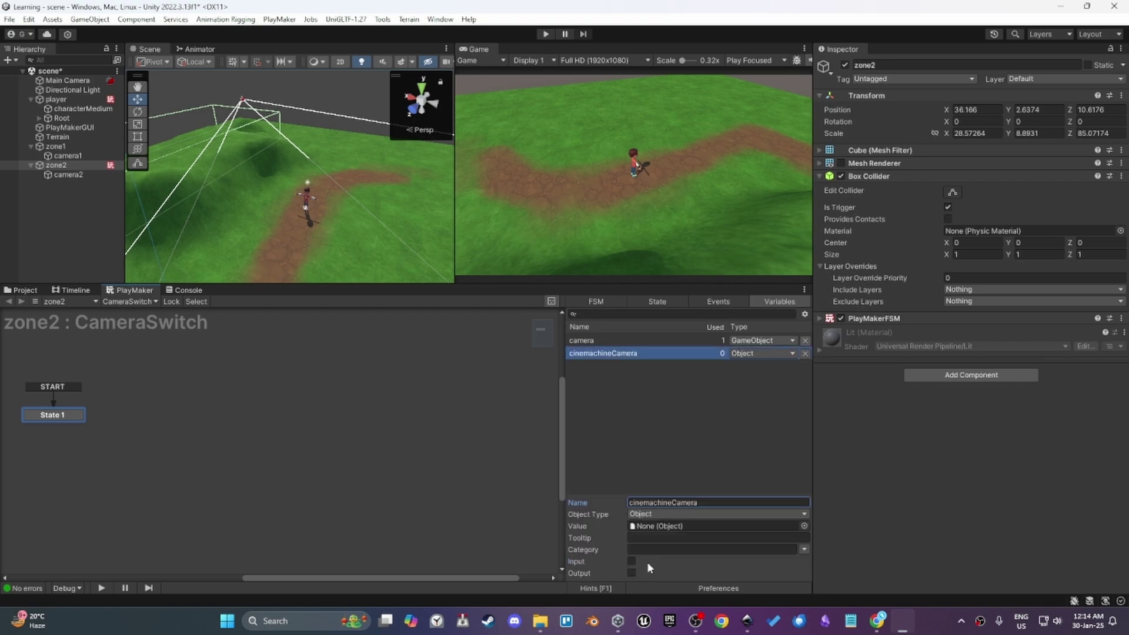
- Examine the CinemachineVirtualCamera component and its Priority setting on camera2, and return to zone2
click(90, 172)
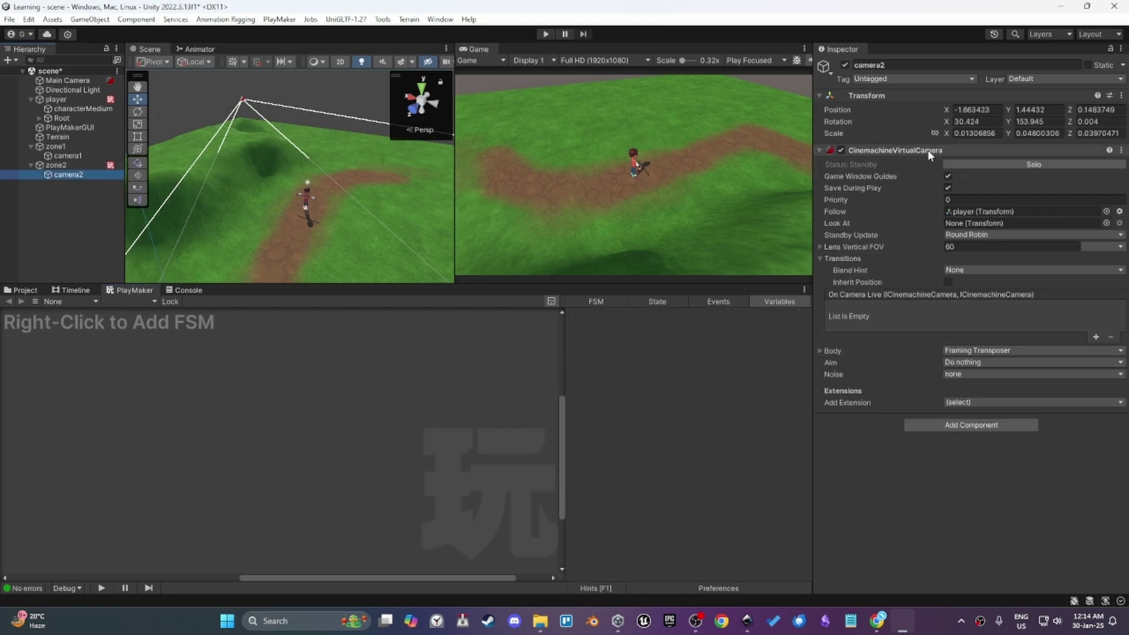
click(884, 150)
click(884, 150)
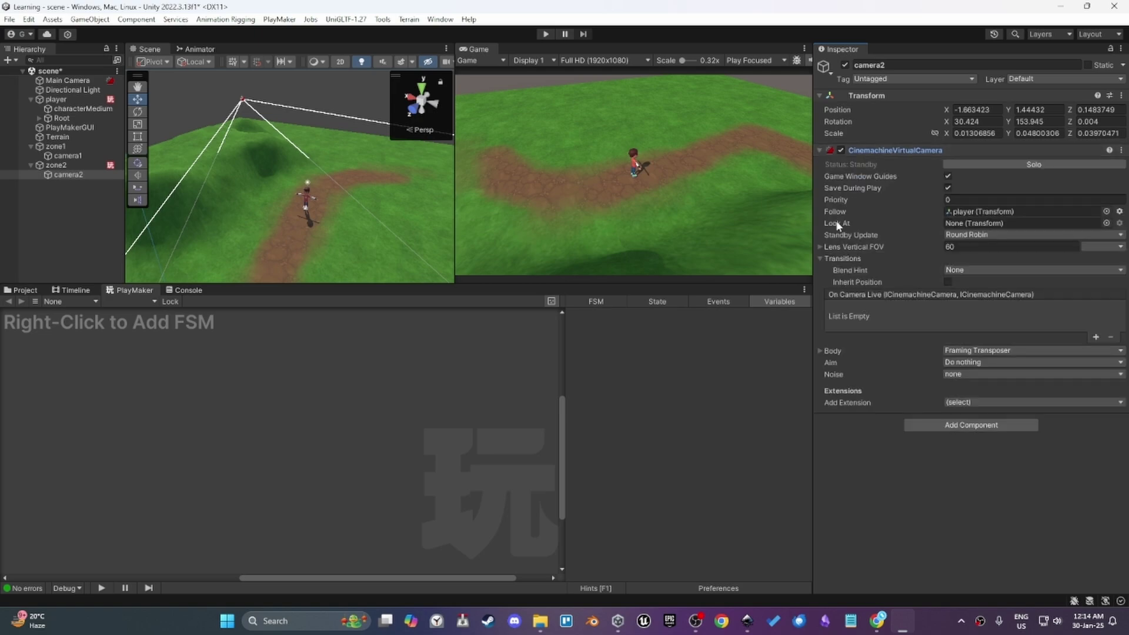
click(907, 150)
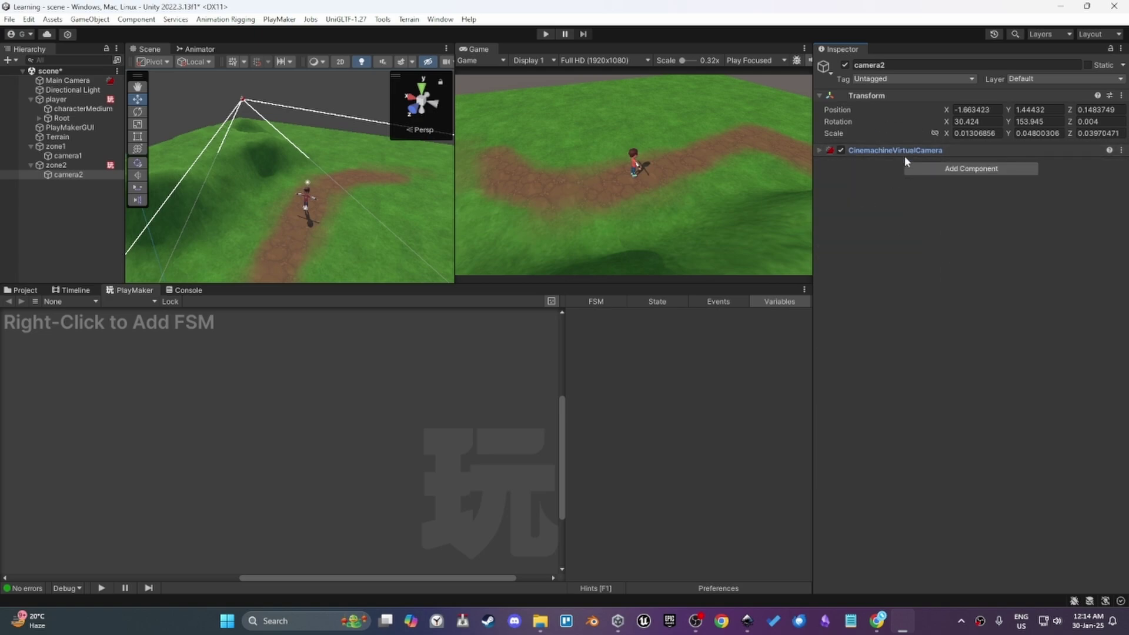
click(889, 152)
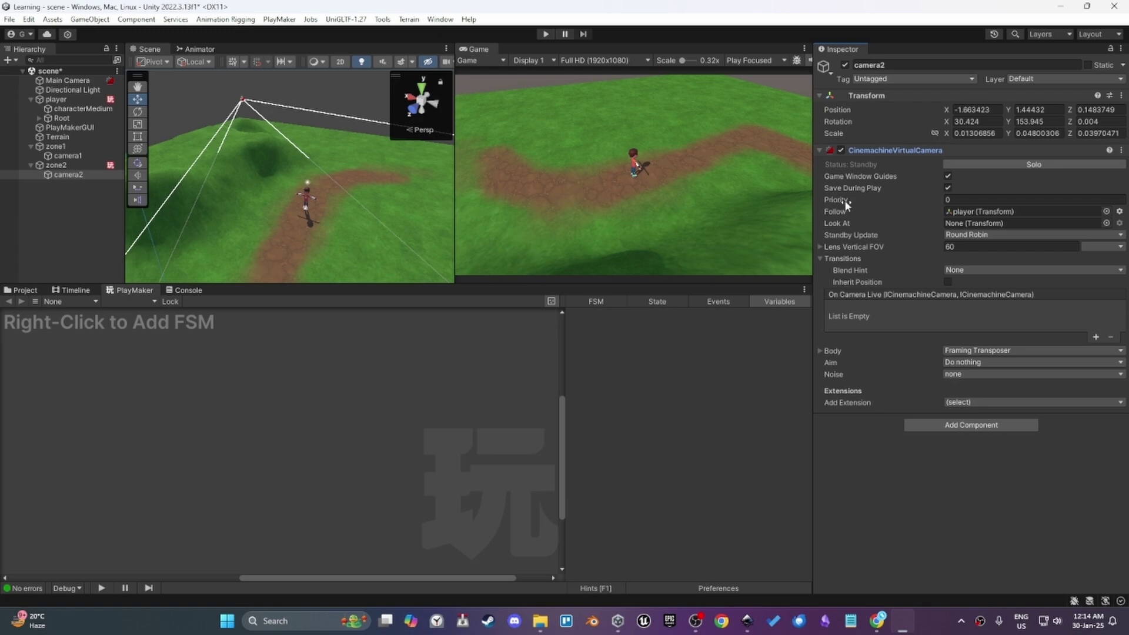
click(98, 165)
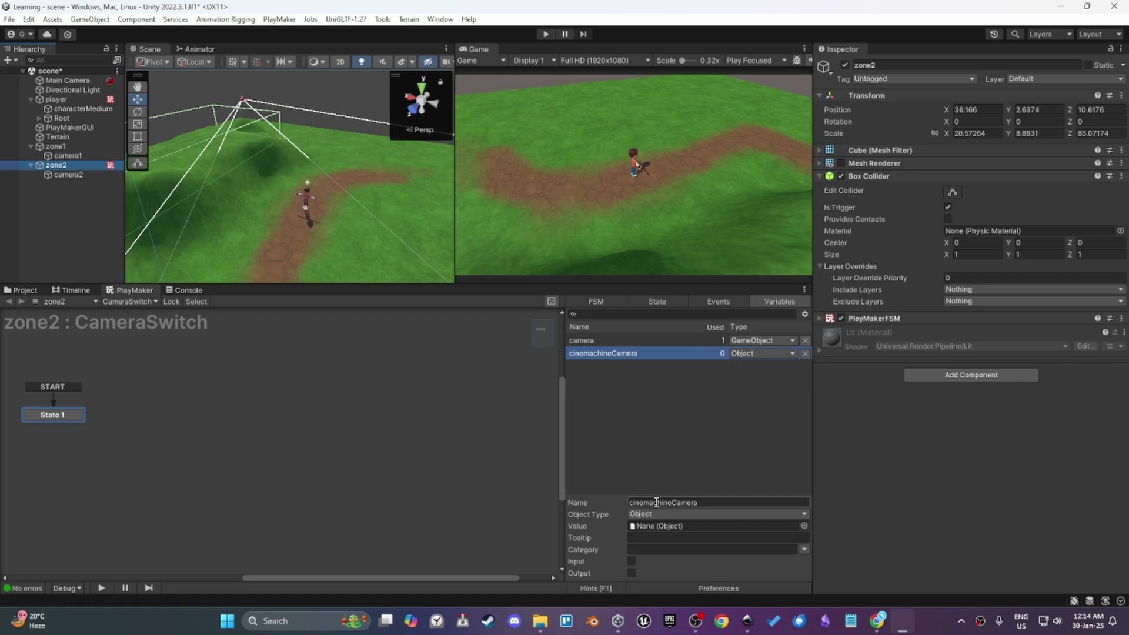
click(611, 388)
click(609, 354)
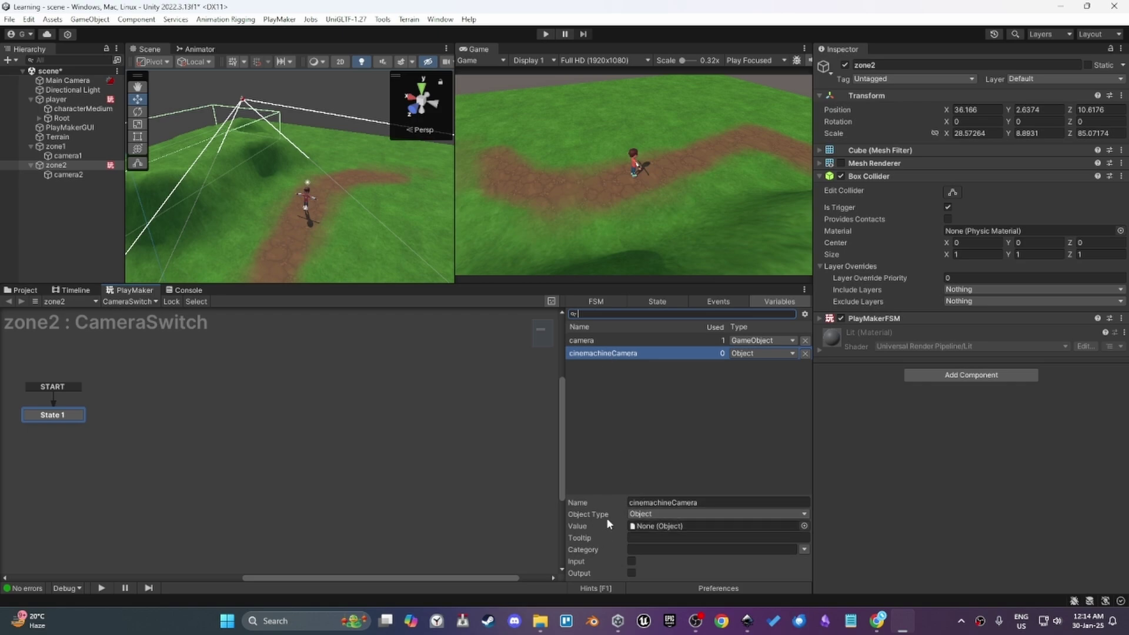
click(644, 515)
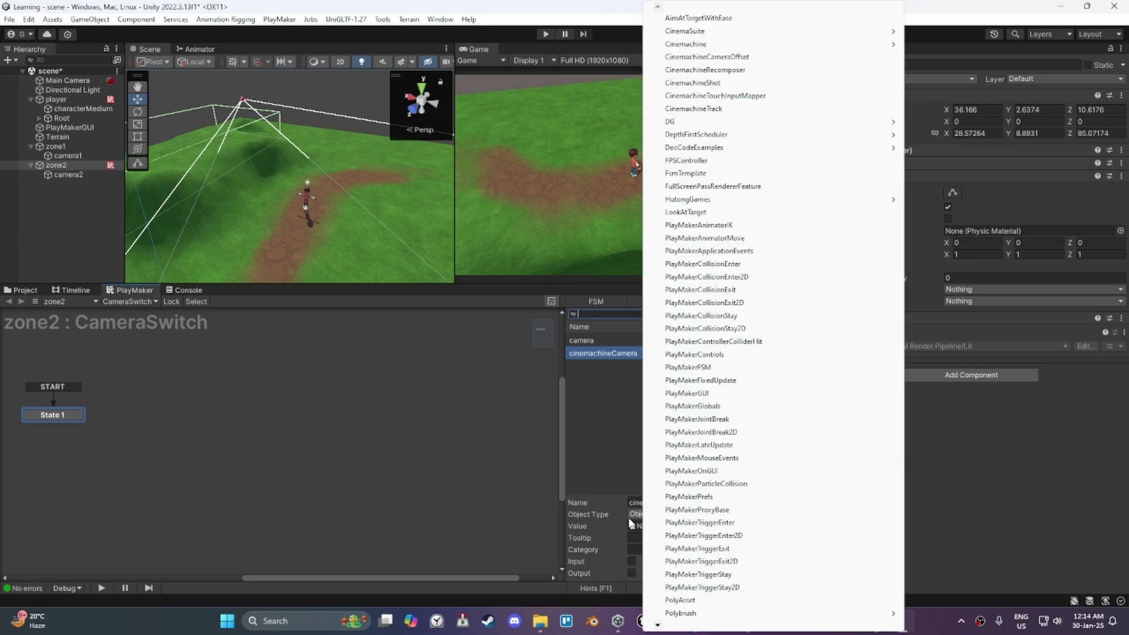
click(625, 448)
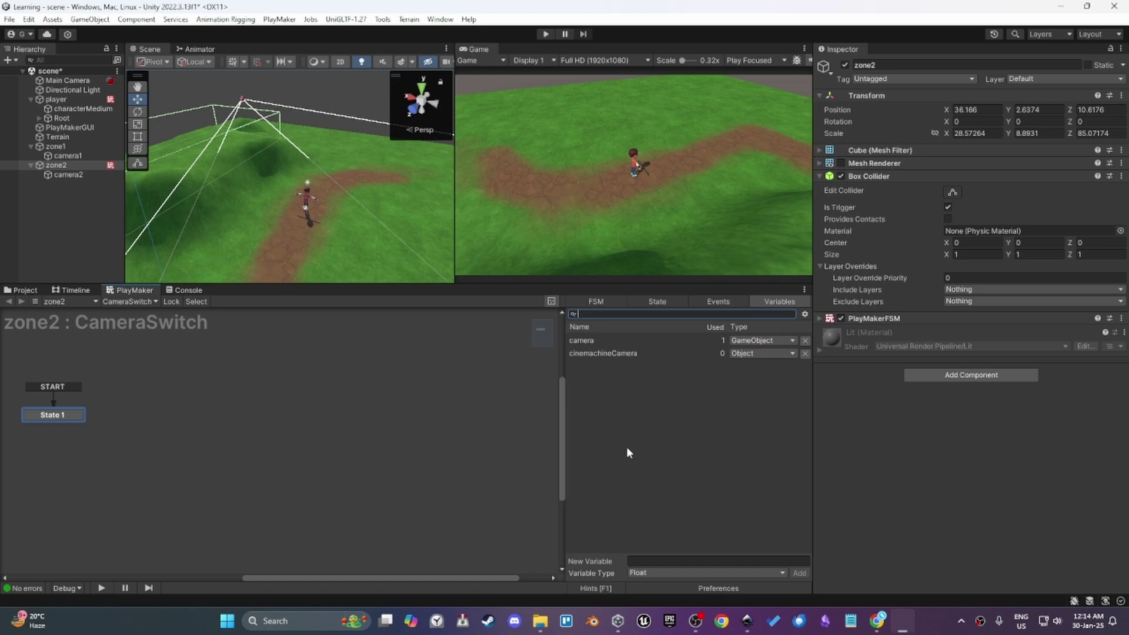
click(630, 353)
- Add a Get Component action to State 1 and store its component in the cinemachineCamera variable
click(657, 302)
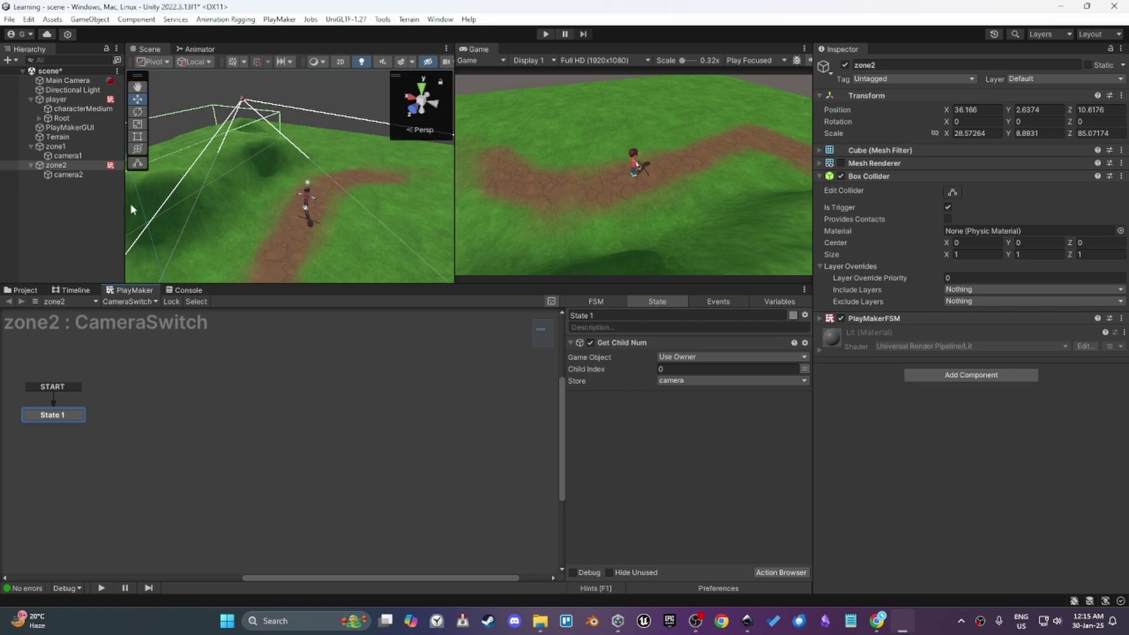
key(grave)
text(get cp)
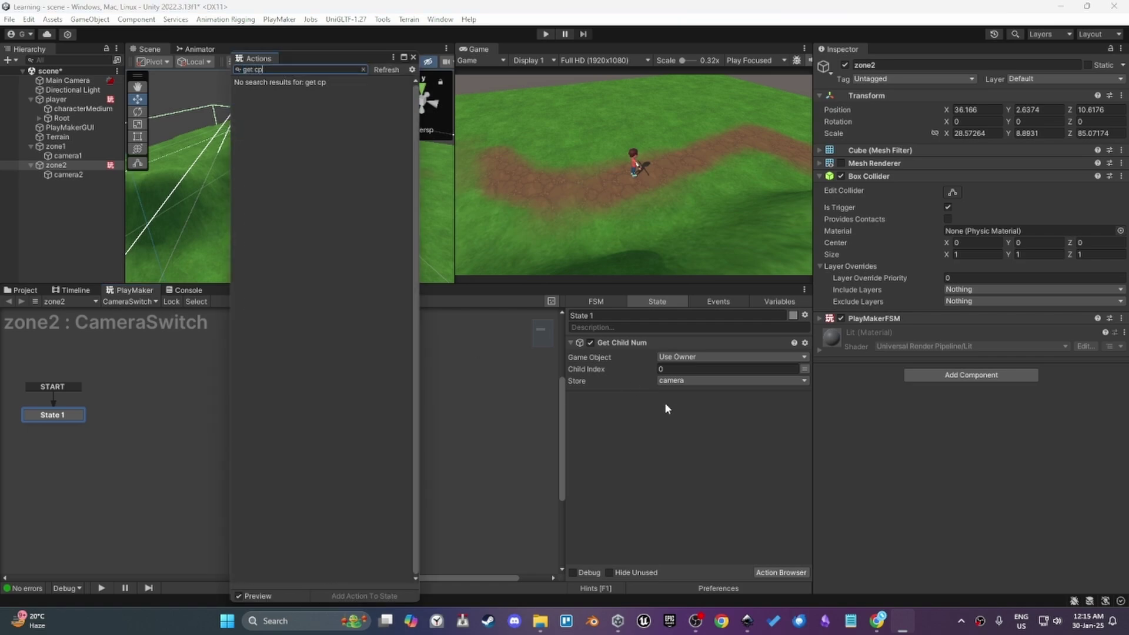
key(BackSpace)
text(ompon)
key(Return)
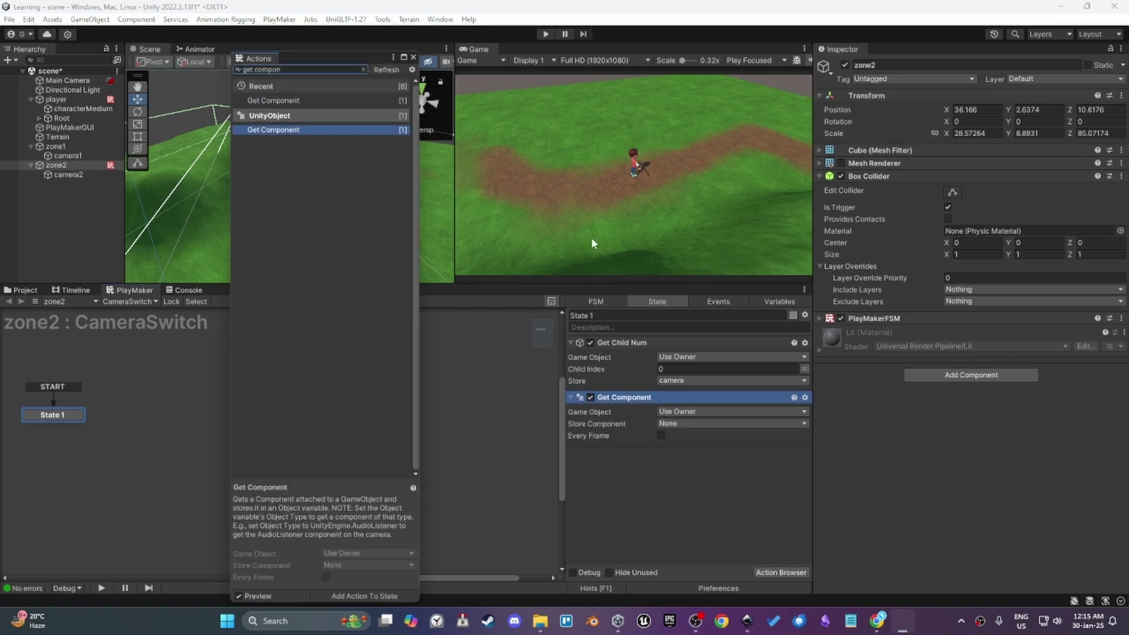
click(414, 59)
click(665, 424)
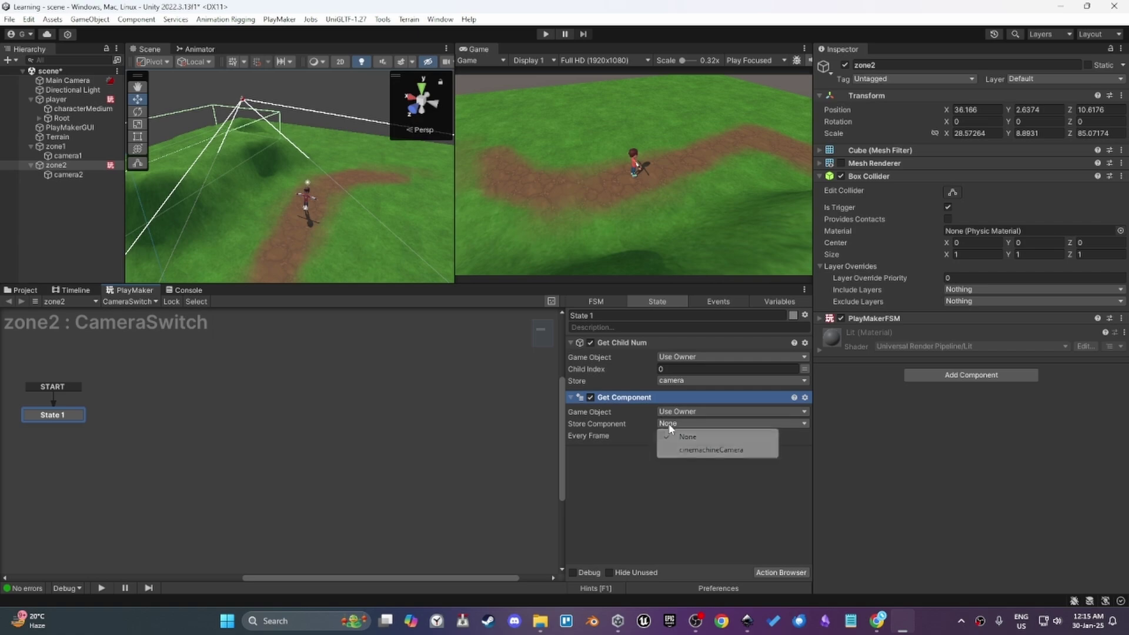
click(684, 450)
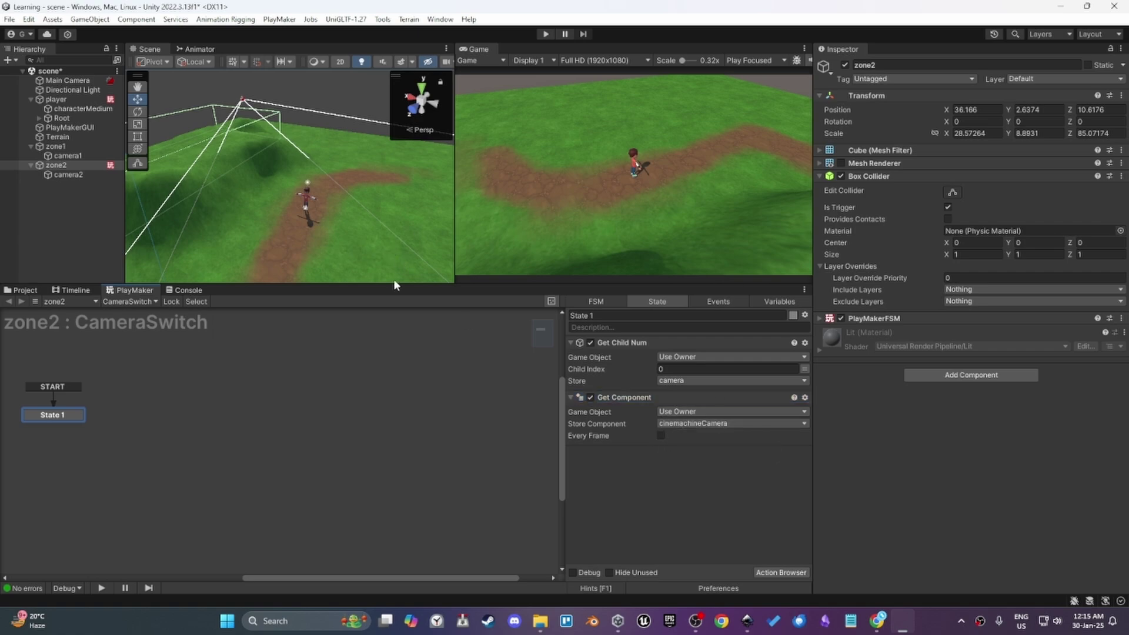
- Play-test the scene to inspect the cinemachineCamera variable's value and the console output, and stop play mode
key(ctrl+p)
click(779, 300)
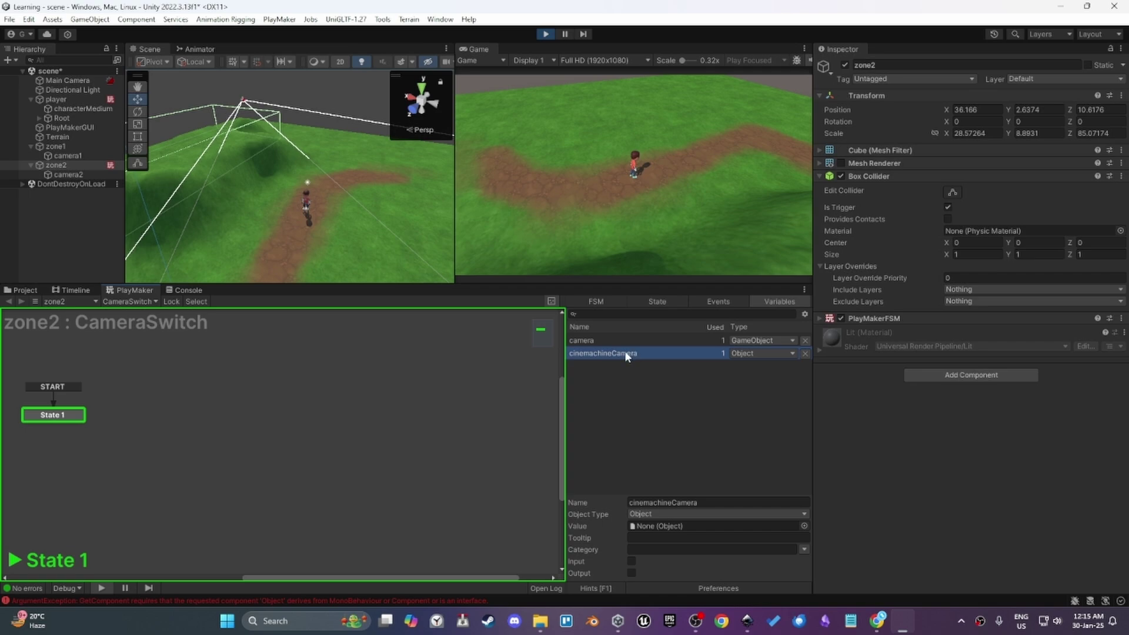
click(629, 372)
click(632, 350)
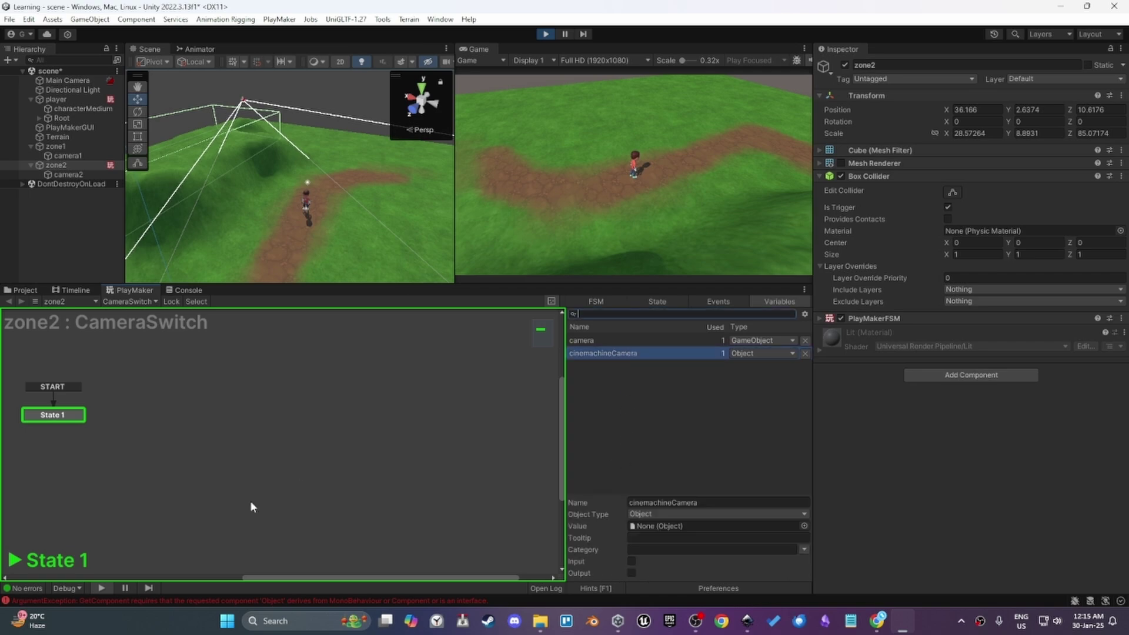
click(107, 601)
click(190, 325)
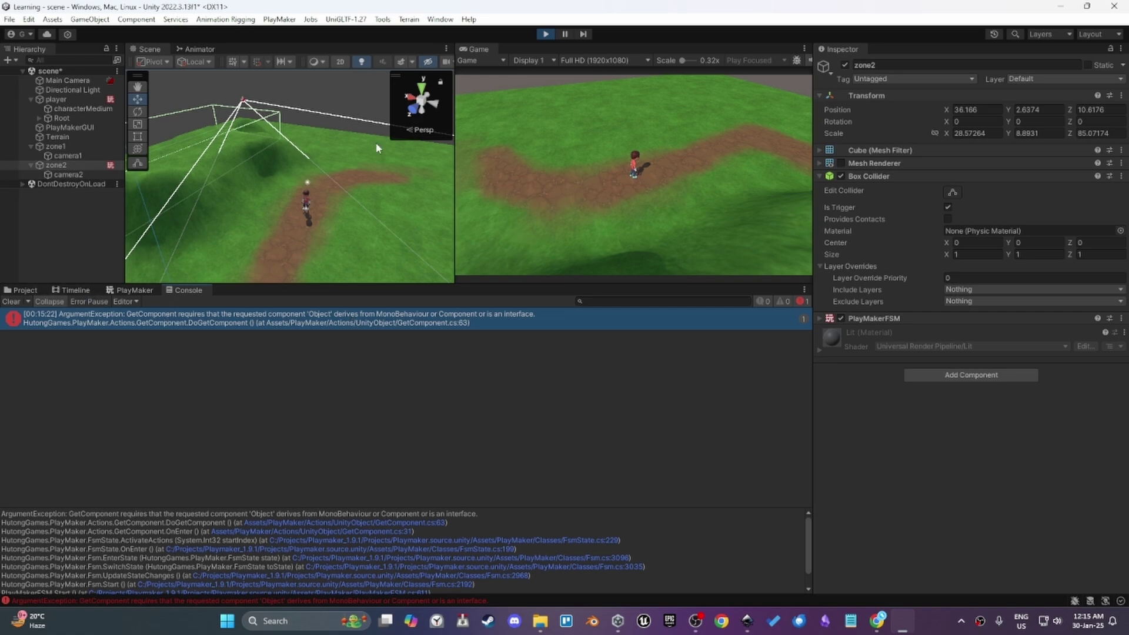
click(544, 34)
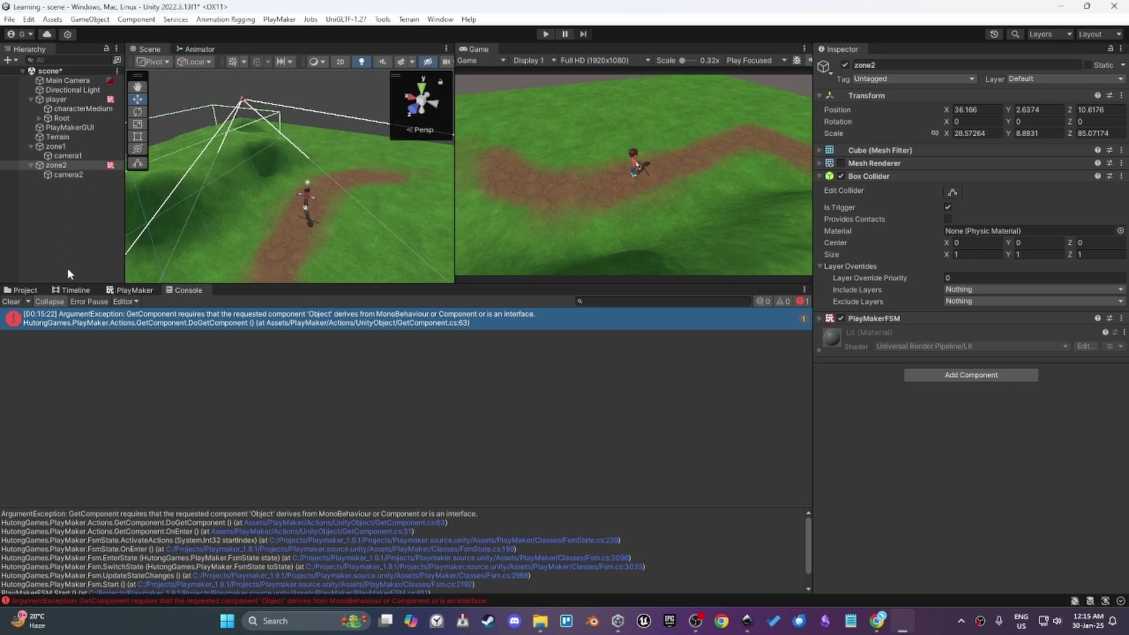
- Set the object type of the cinemachineCamera variable to CinemachineVirtualCamera
click(117, 290)
click(693, 379)
click(690, 354)
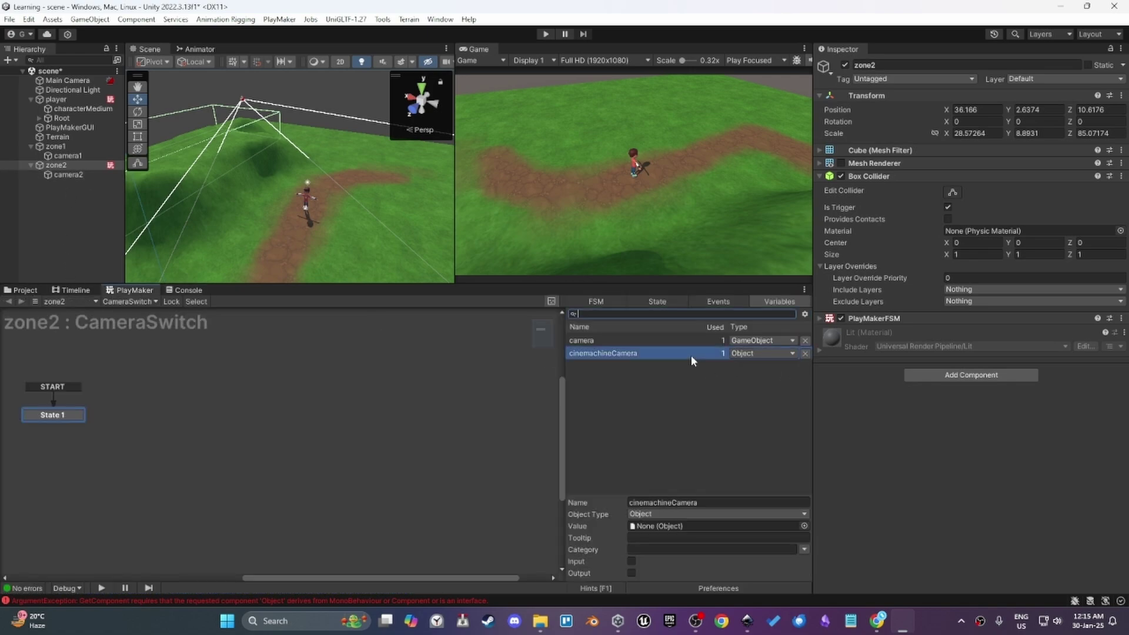
click(683, 514)
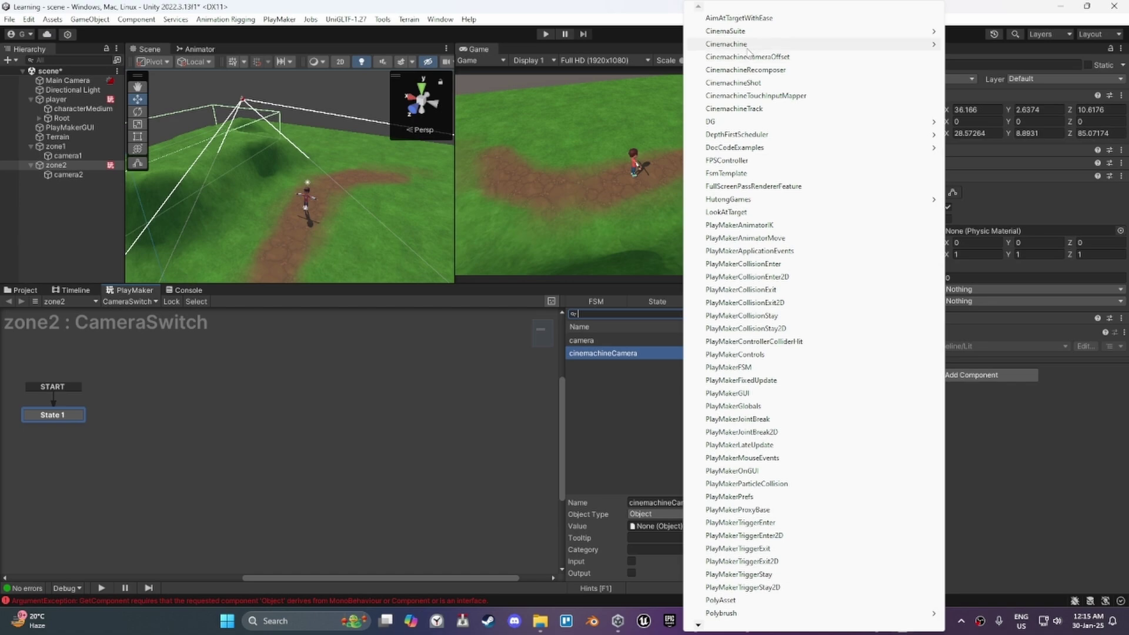
mouse_move(747, 49)
click(1006, 565)
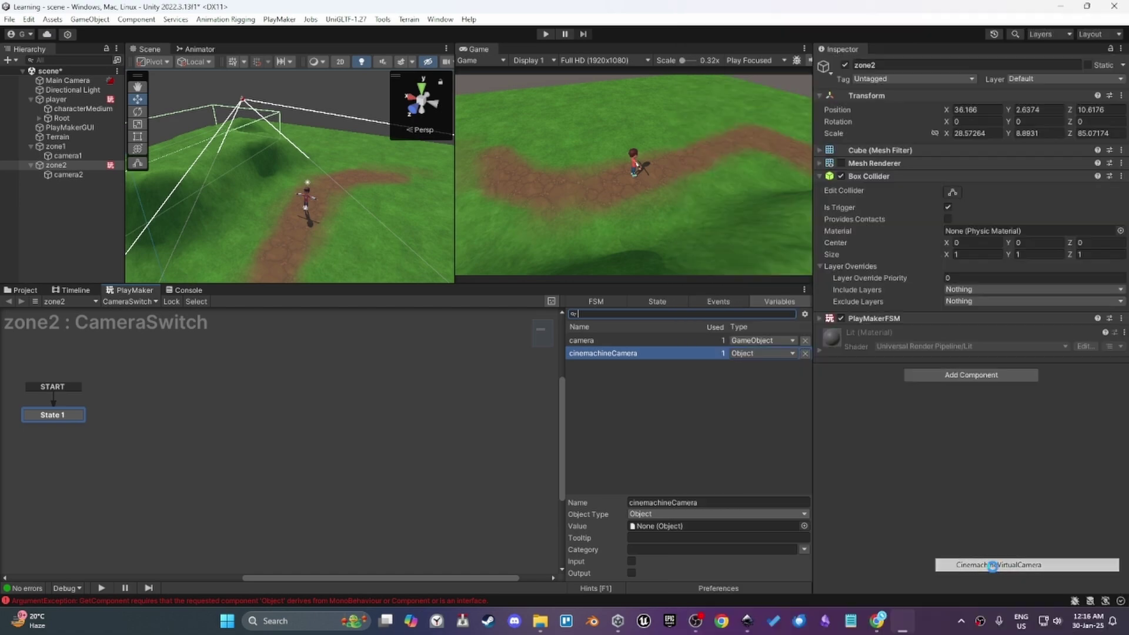
drag(595, 284, 633, 284)
click(596, 333)
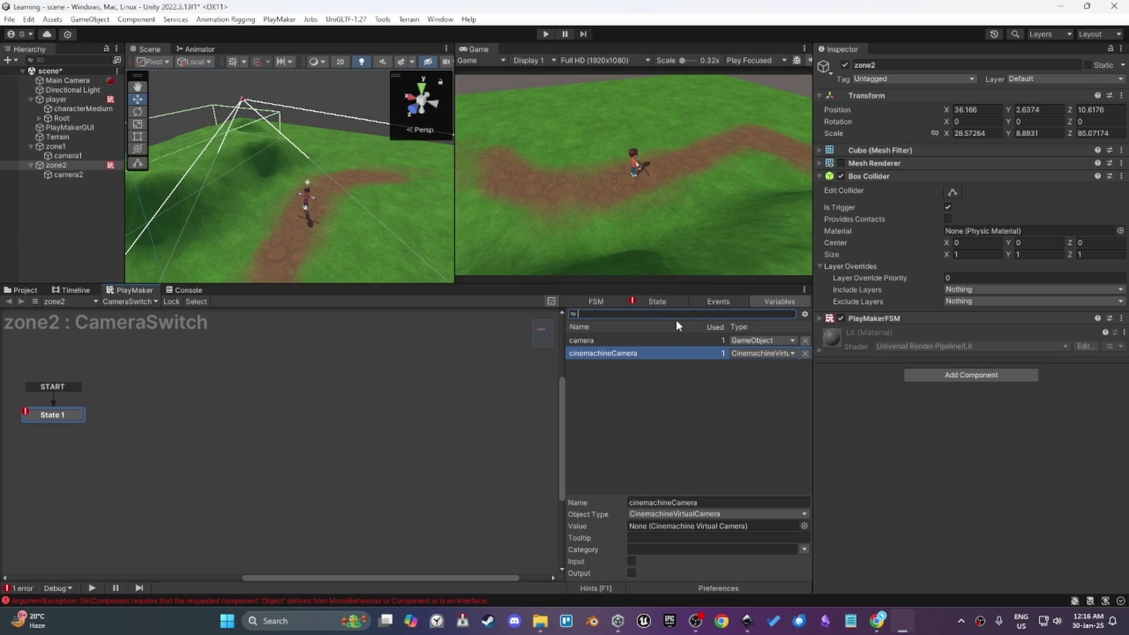
click(778, 354)
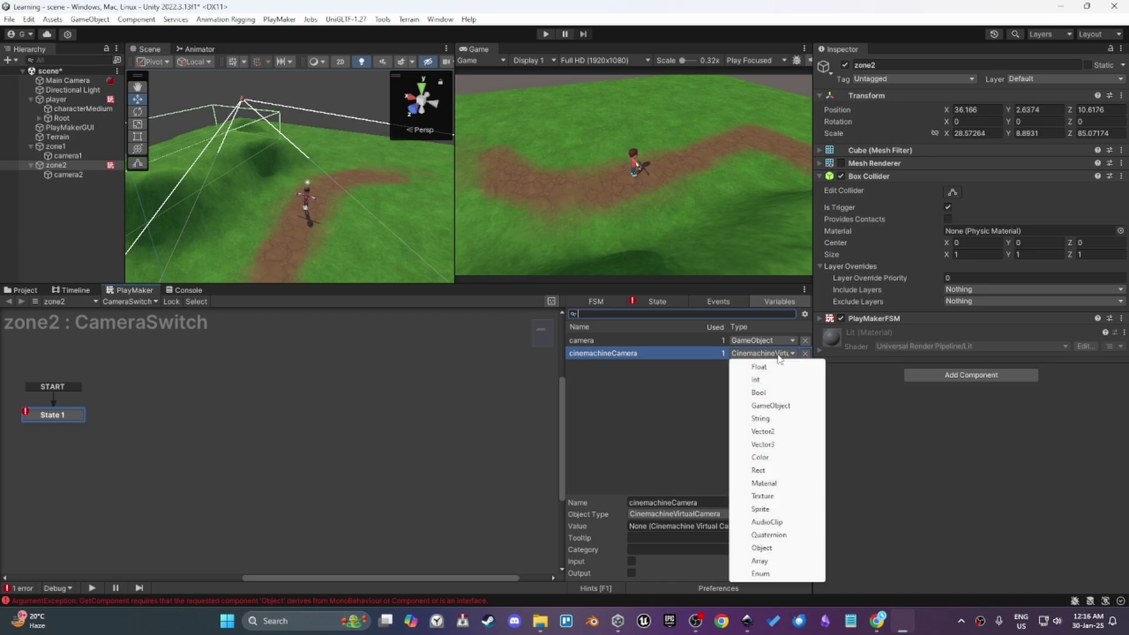
click(669, 386)
click(687, 354)
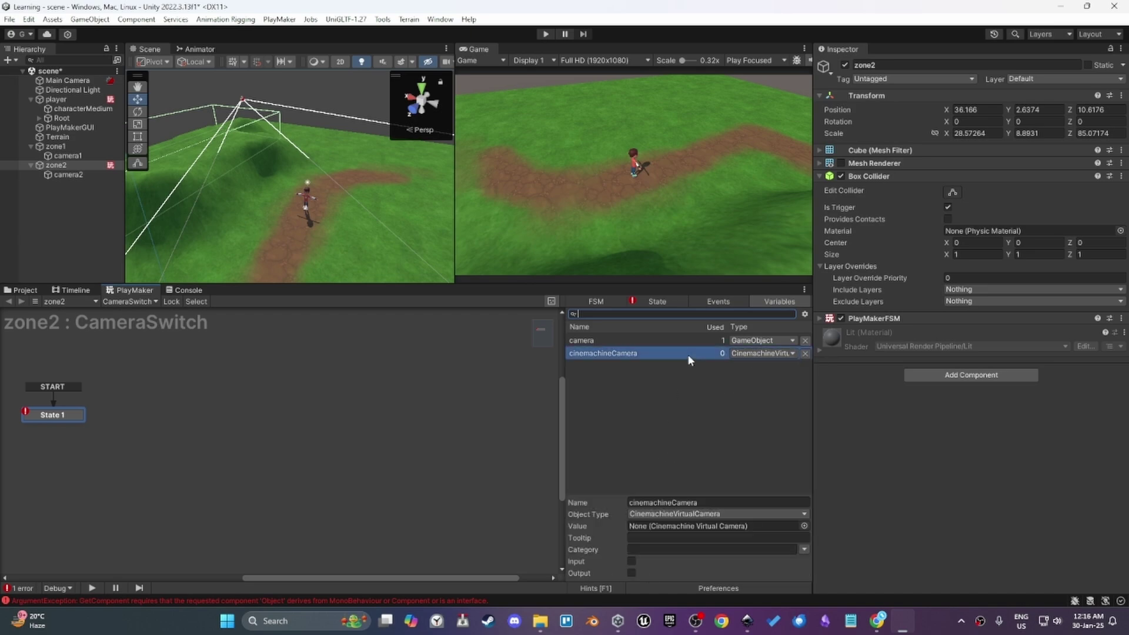
click(743, 353)
click(676, 426)
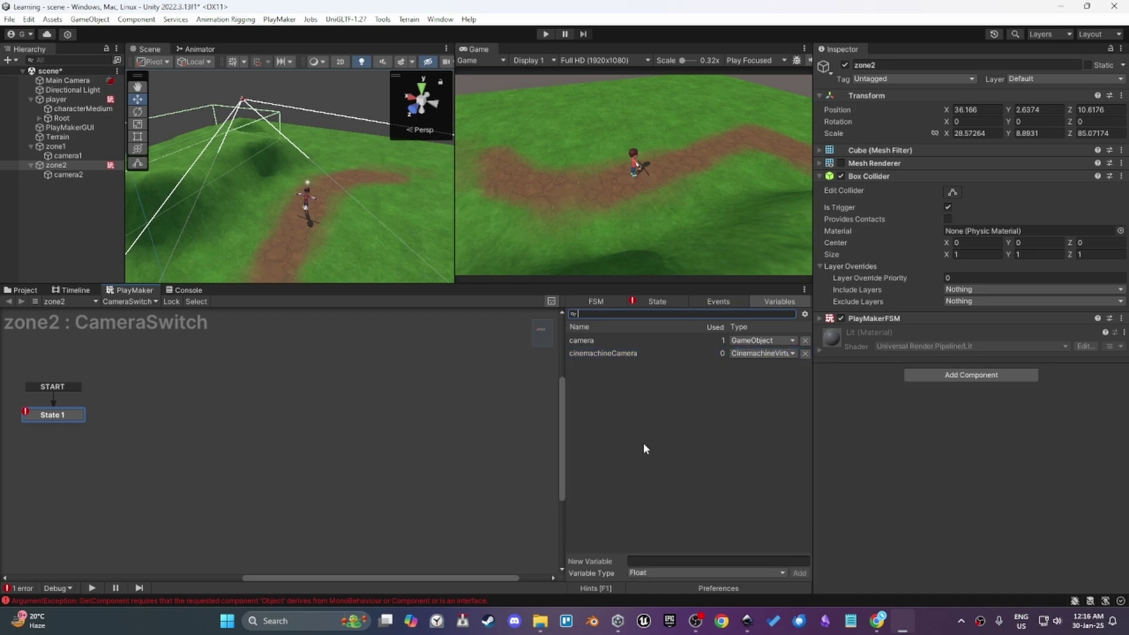
- Check the Cinemachine object types for the cinemachineCamera variable and keep CinemachineVirtualCamera chosen
click(626, 355)
click(654, 514)
mouse_move(703, 45)
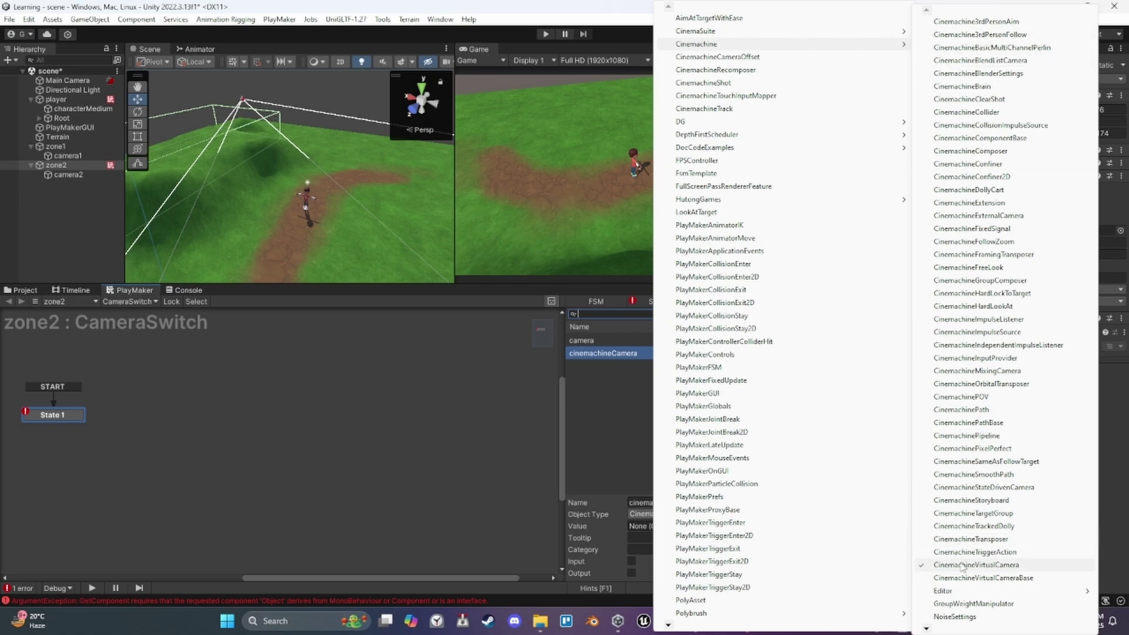
mouse_move(946, 628)
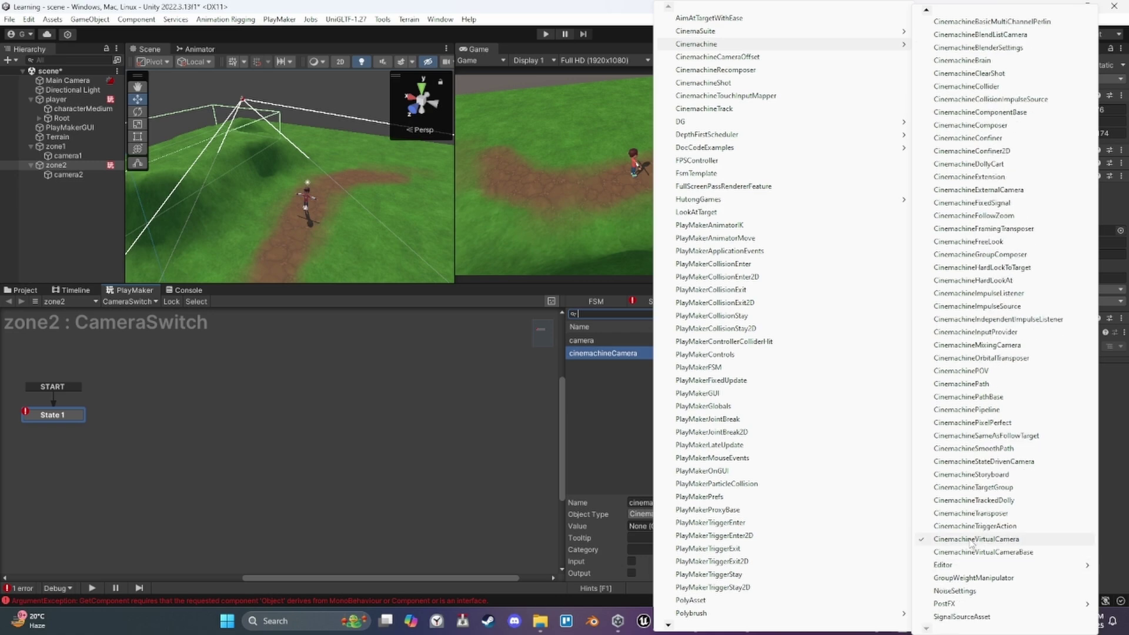
click(970, 540)
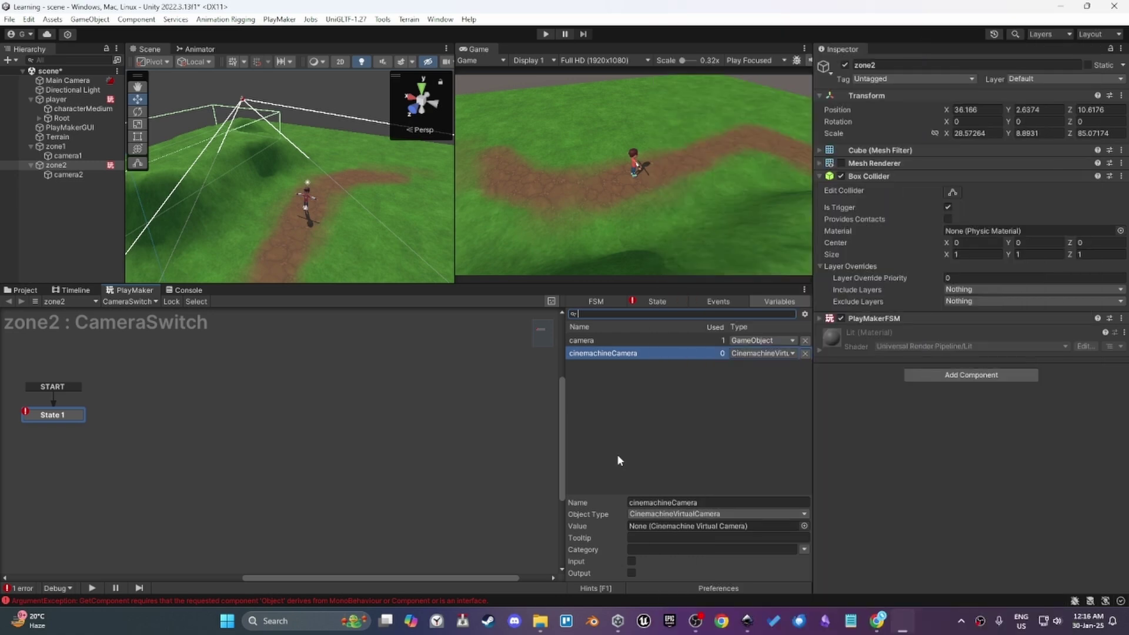
- In State 1's Get Component action, store the component in cinemachineCamera and specify the camera variable as its game object
click(658, 302)
click(672, 423)
click(693, 449)
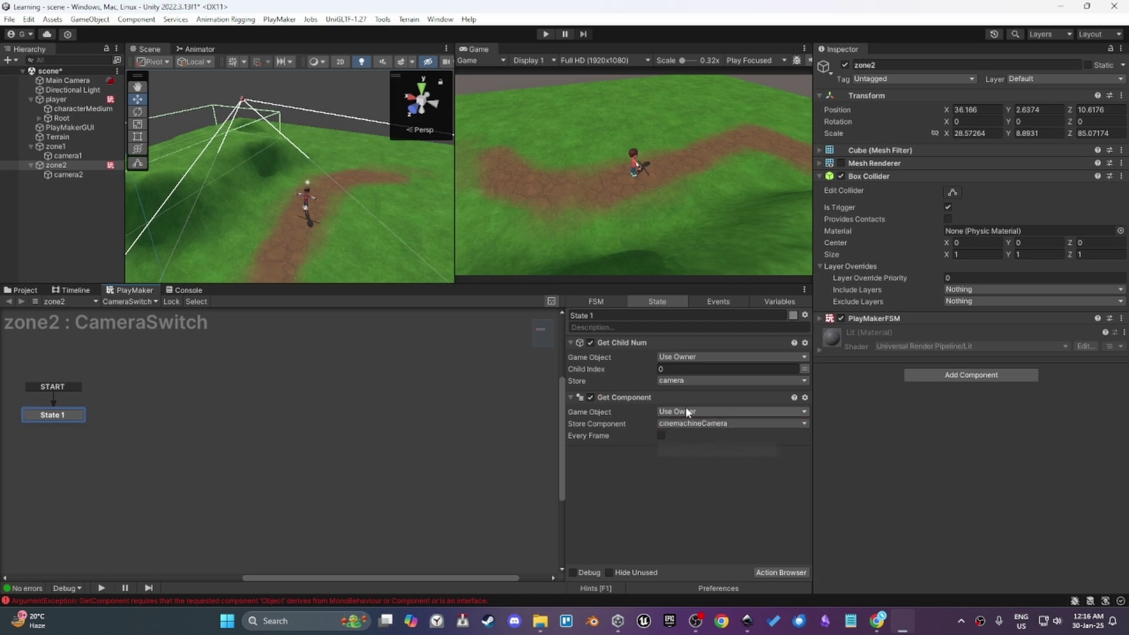
click(687, 411)
click(634, 410)
click(681, 411)
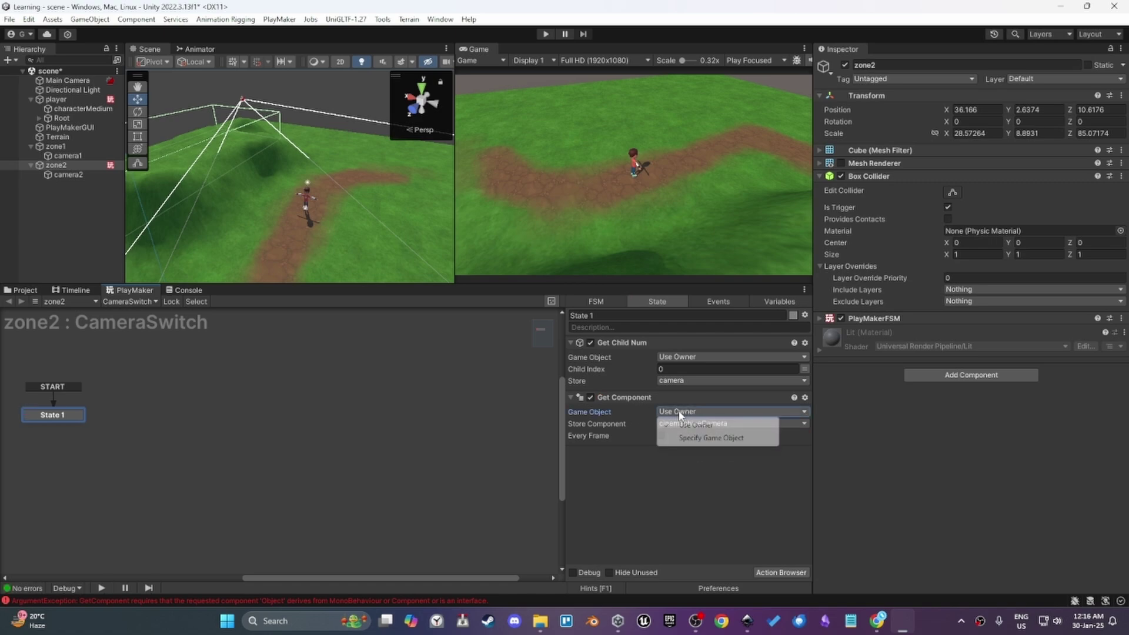
click(711, 437)
click(804, 423)
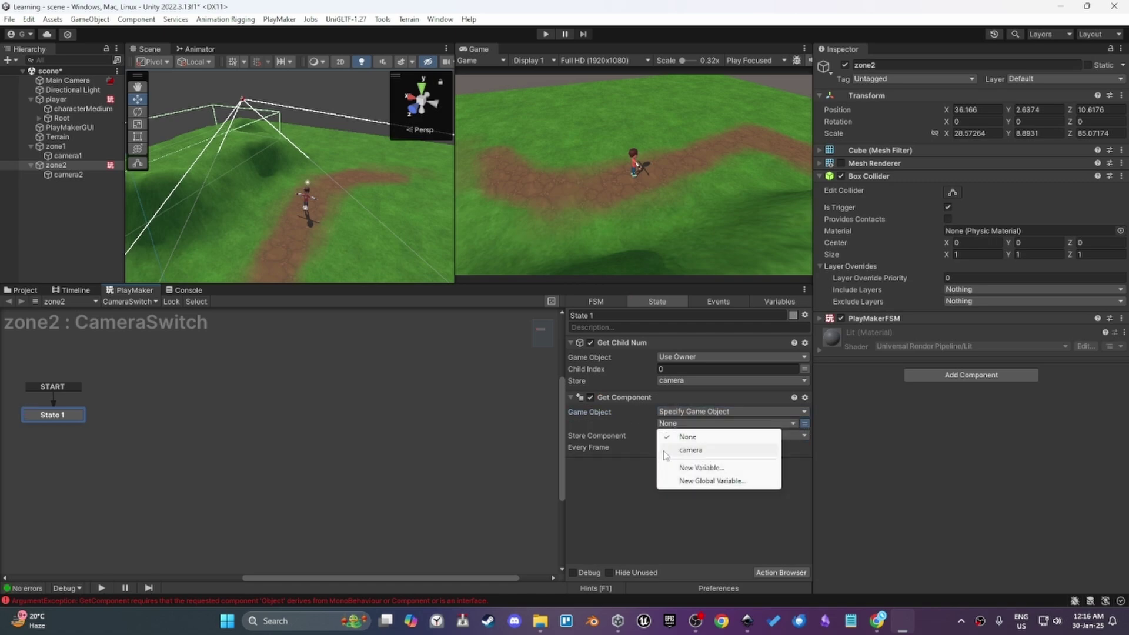
click(676, 450)
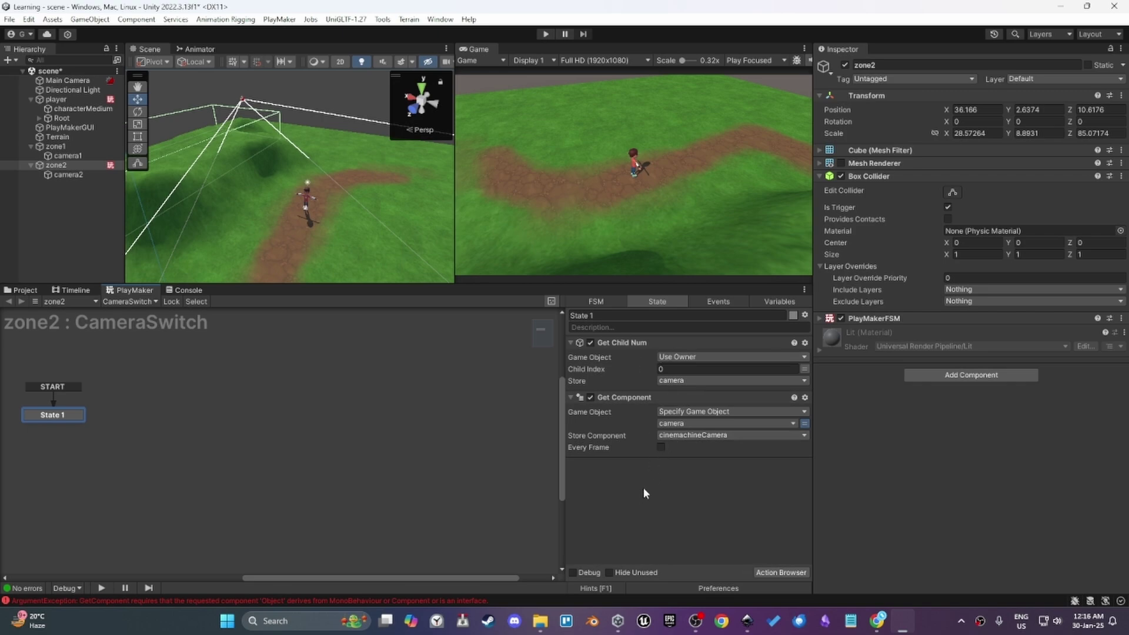
- Add a Set Property action to State 1 after the Get Component action
key(grave)
text(se)
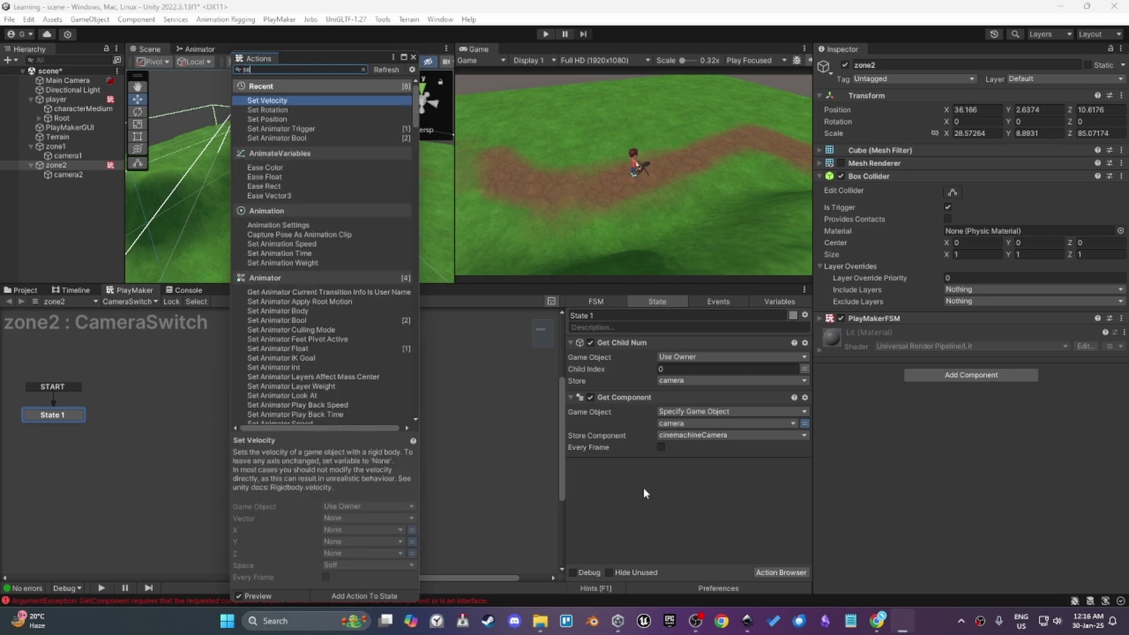
text(t propo)
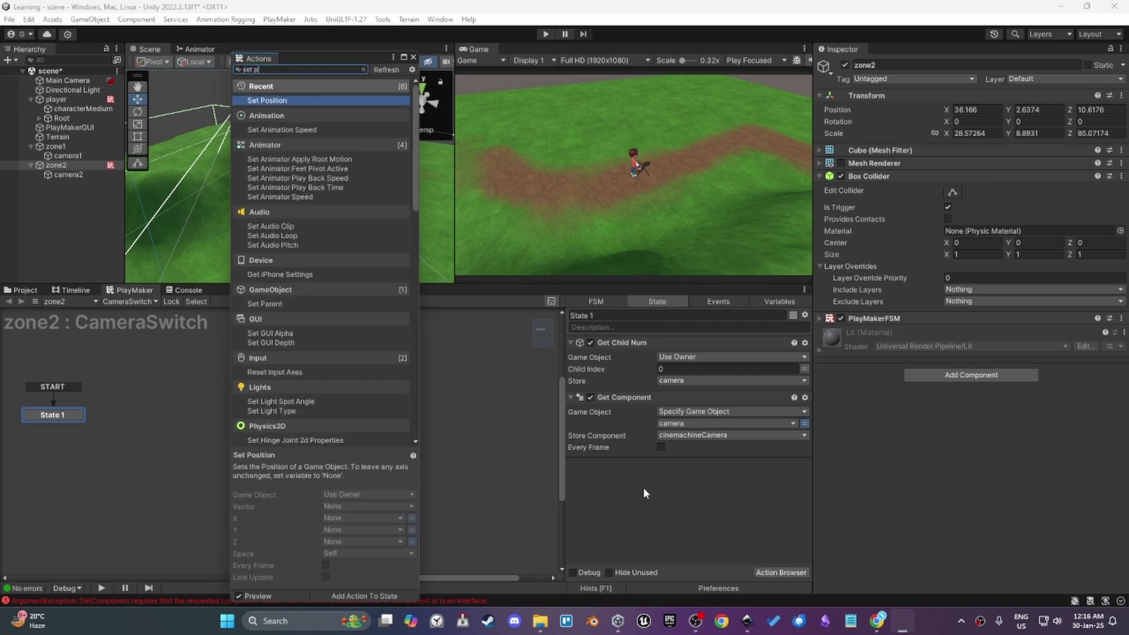
key(Down)
key(Down)
key(Down)
key(Down)
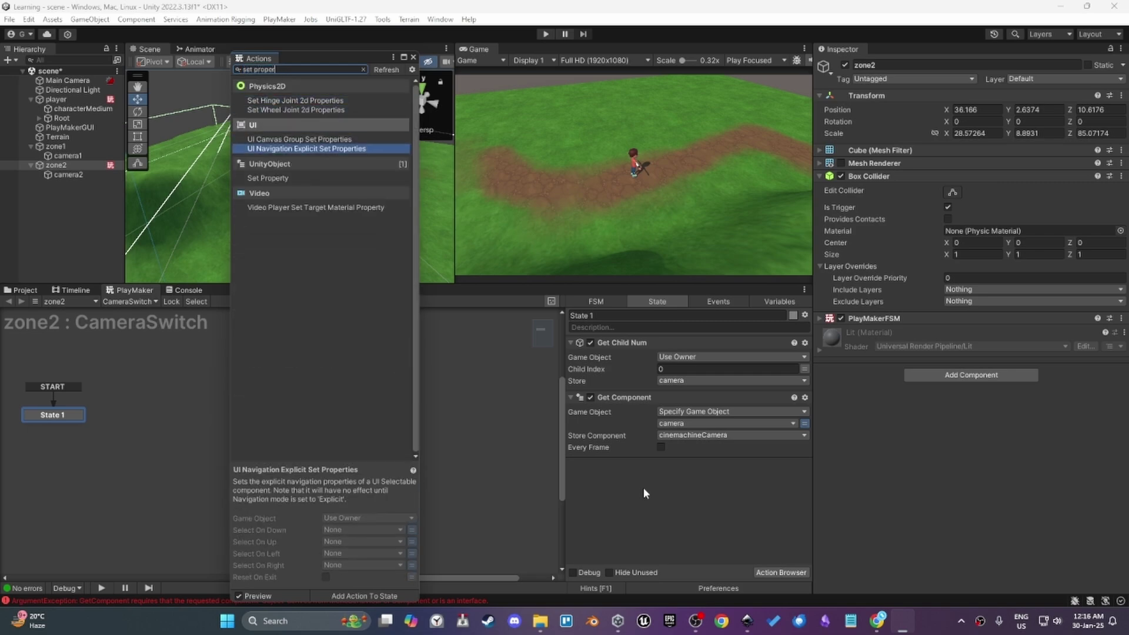
key(Return)
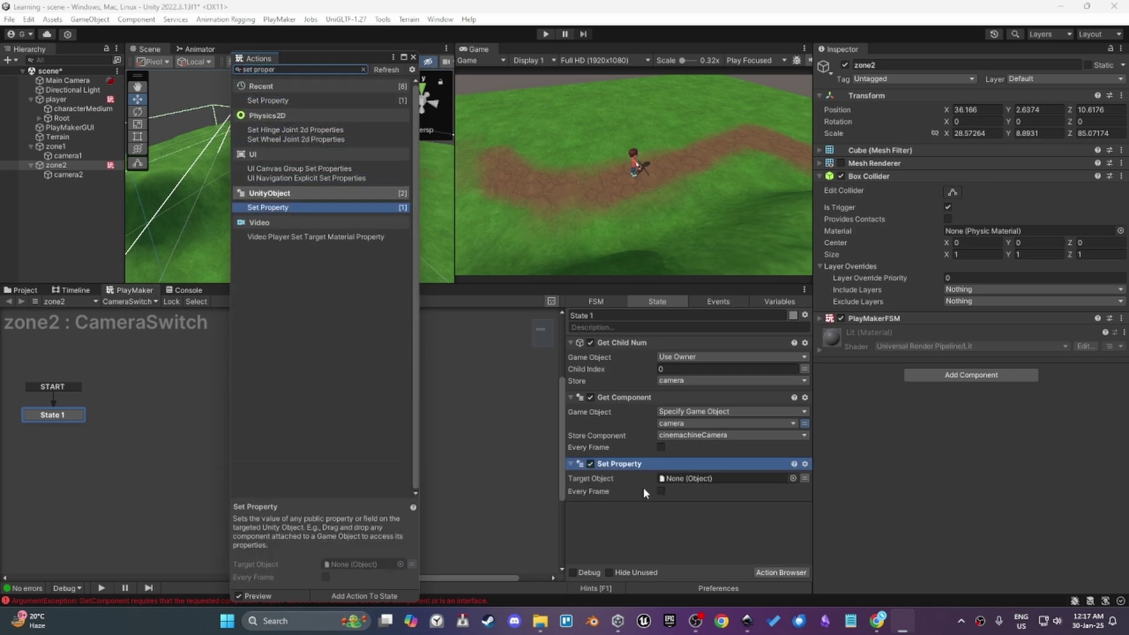
click(413, 57)
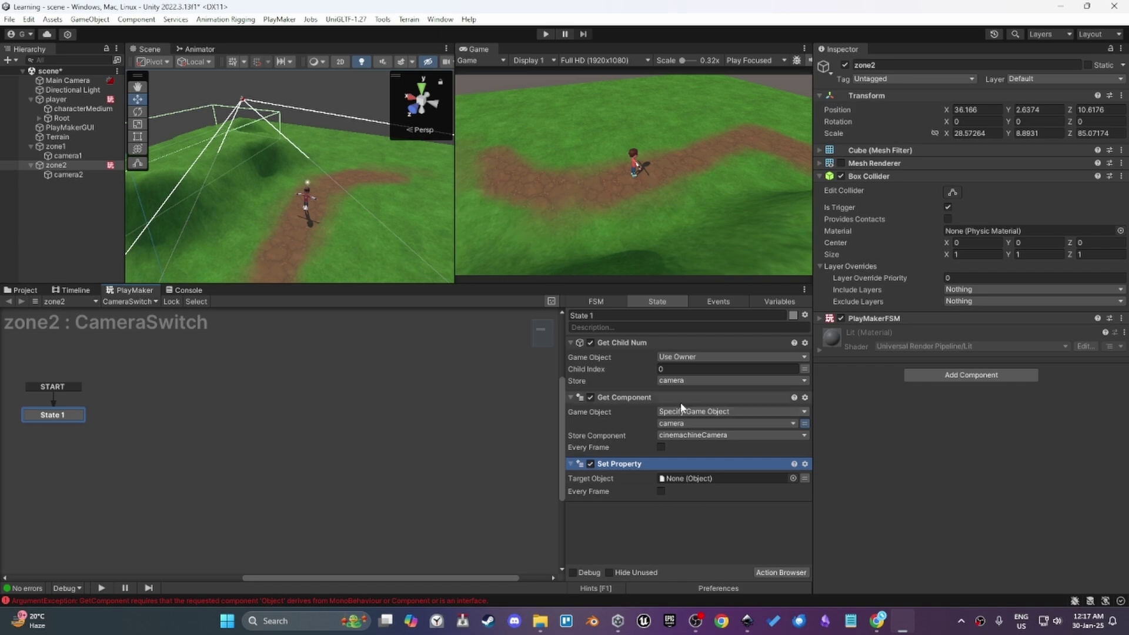
- Target the Set Property action at the cinemachineCamera variable and set its Priority property to 10
click(804, 478)
click(728, 477)
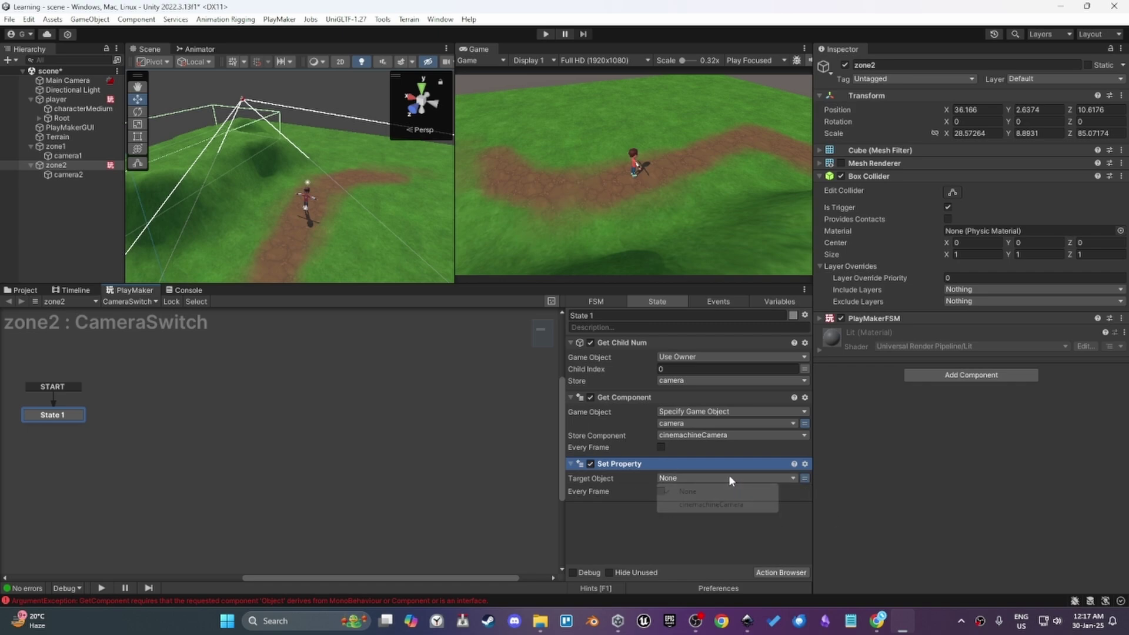
click(710, 504)
click(707, 501)
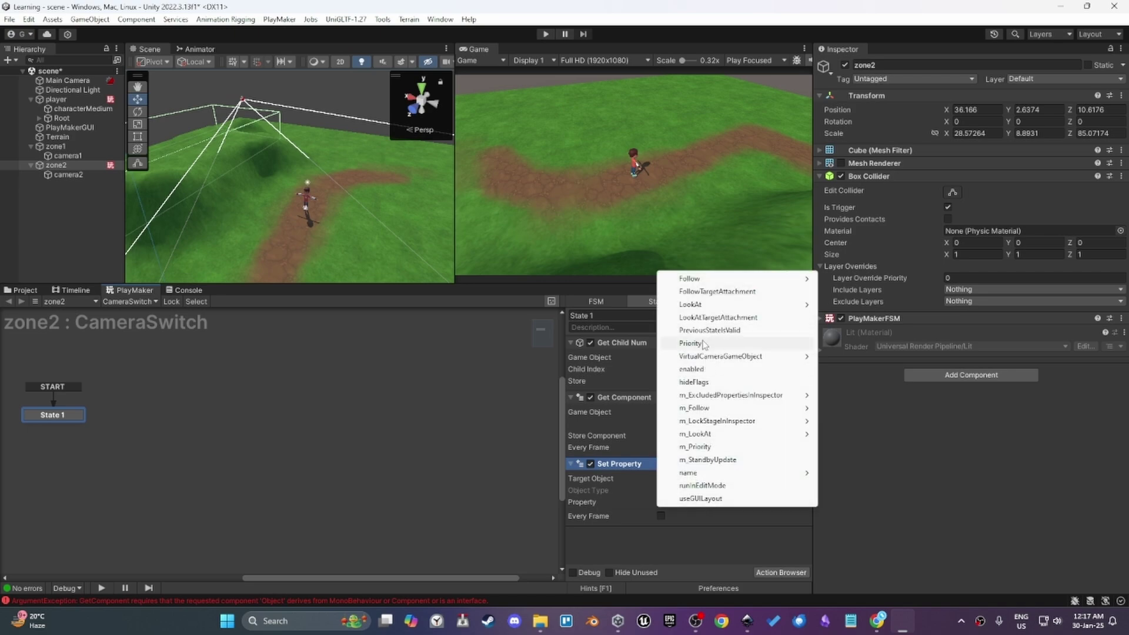
click(704, 344)
click(690, 513)
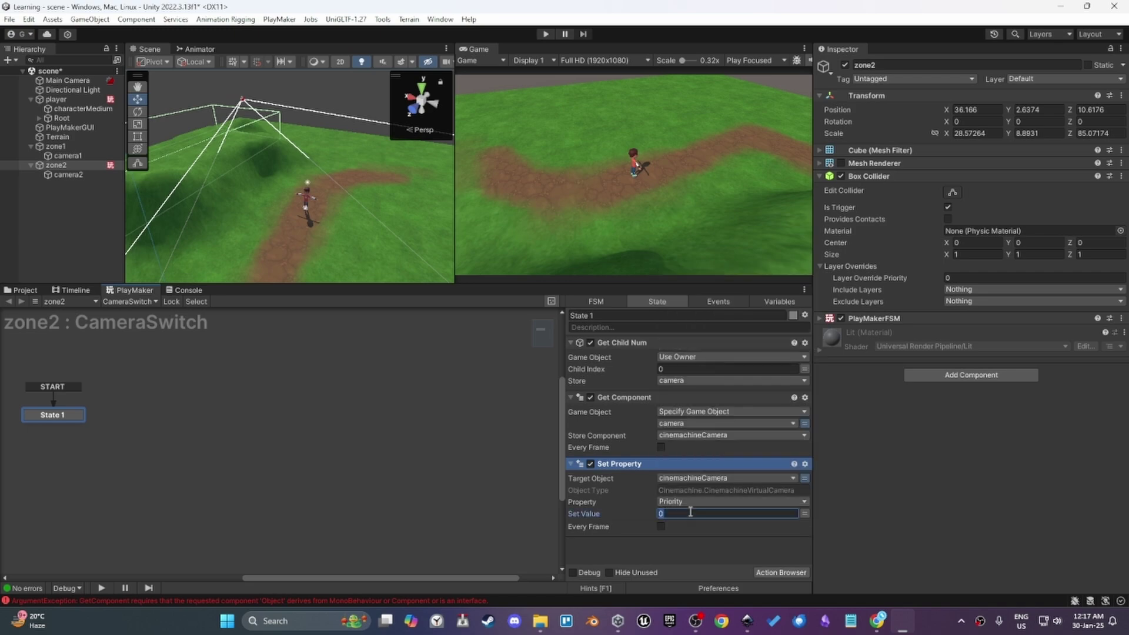
text(10)
- Search the available PlayMaker actions for "cinemachine" and close the action browser
double_click(643, 538)
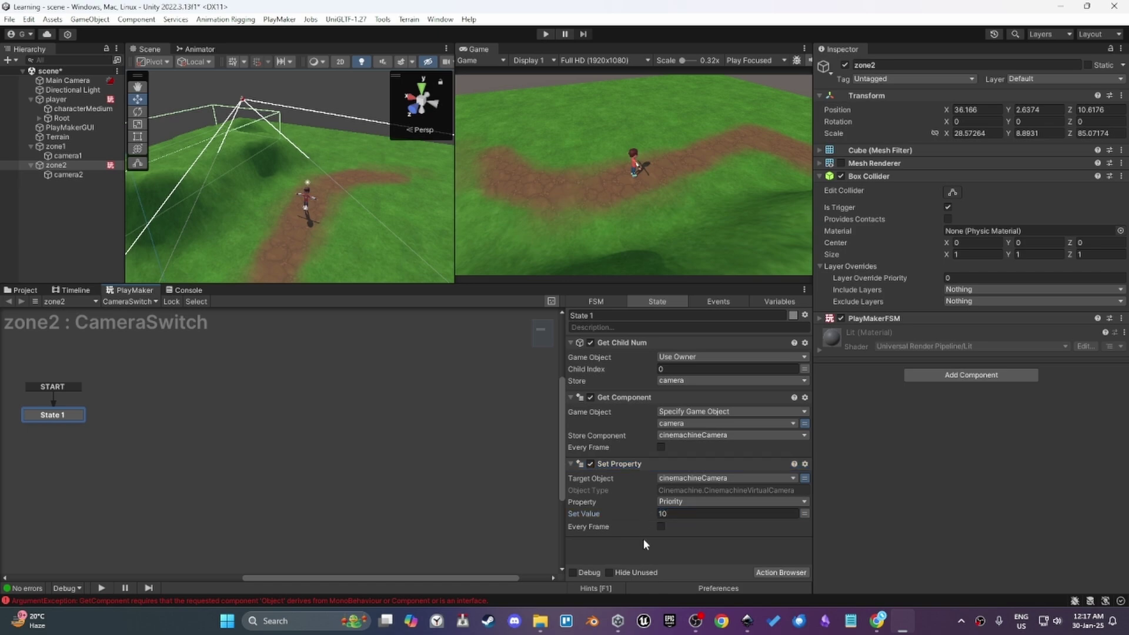
text(cine)
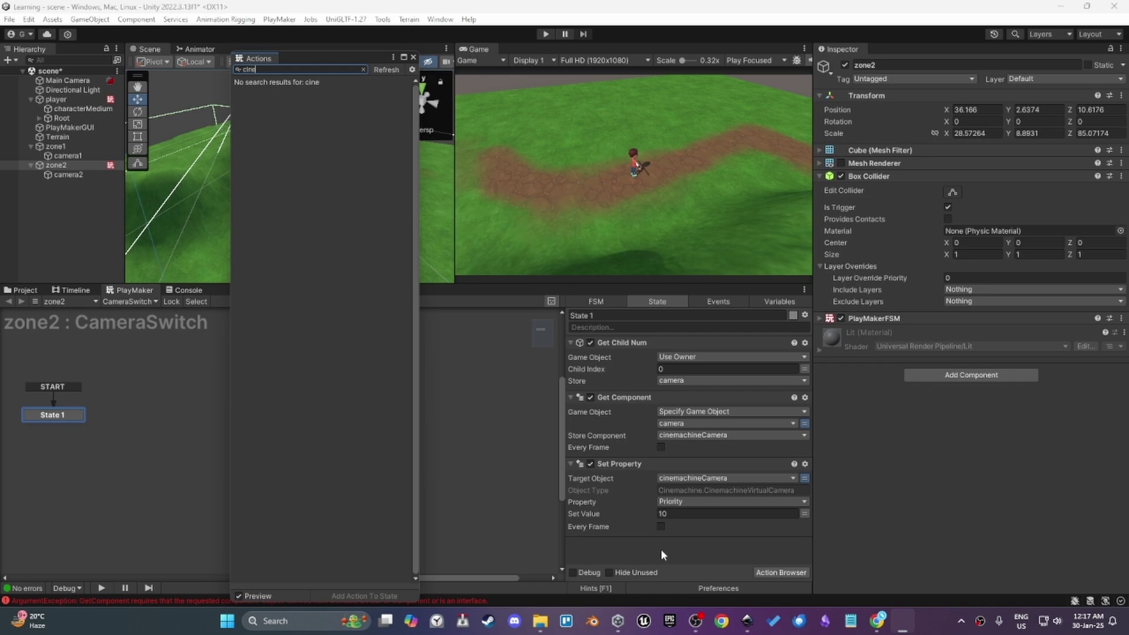
text(machine)
click(414, 60)
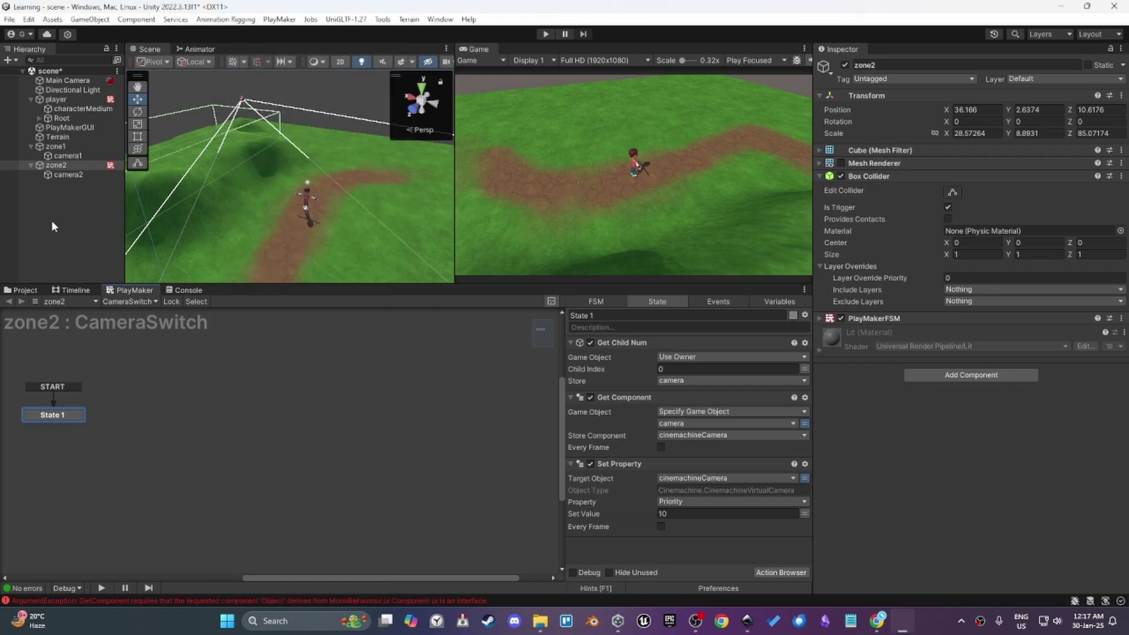
- Try adding a Set Property action to State 1 directly from camera2's CinemachineVirtualCamera component, delete it, and return to zone2
click(168, 301)
click(77, 175)
drag(876, 150, 668, 550)
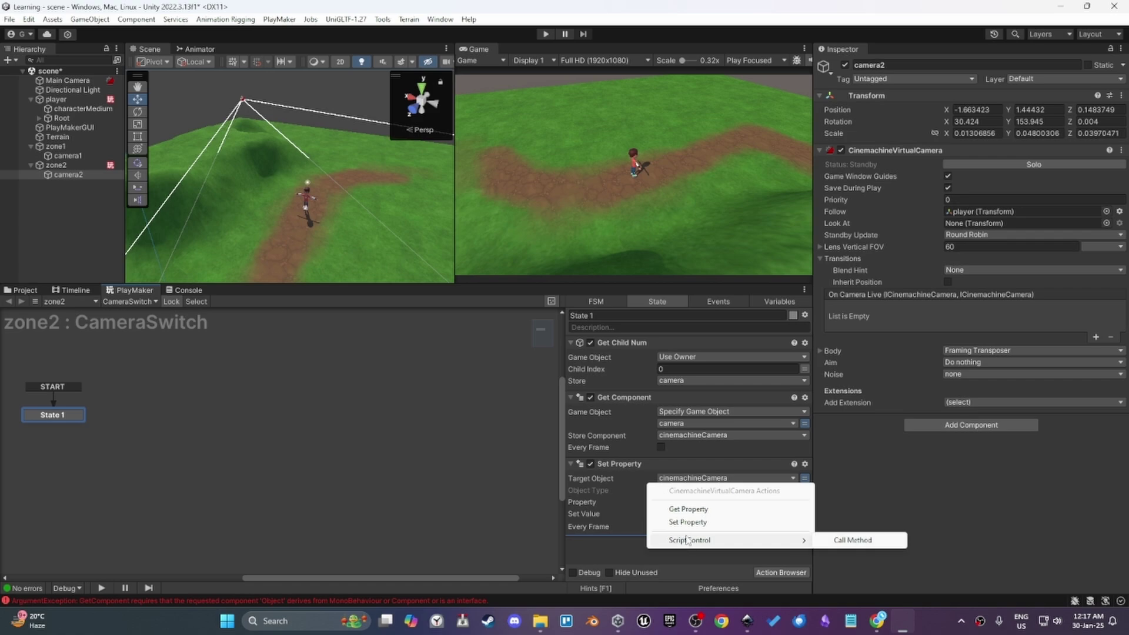
click(908, 162)
drag(630, 563, 634, 548)
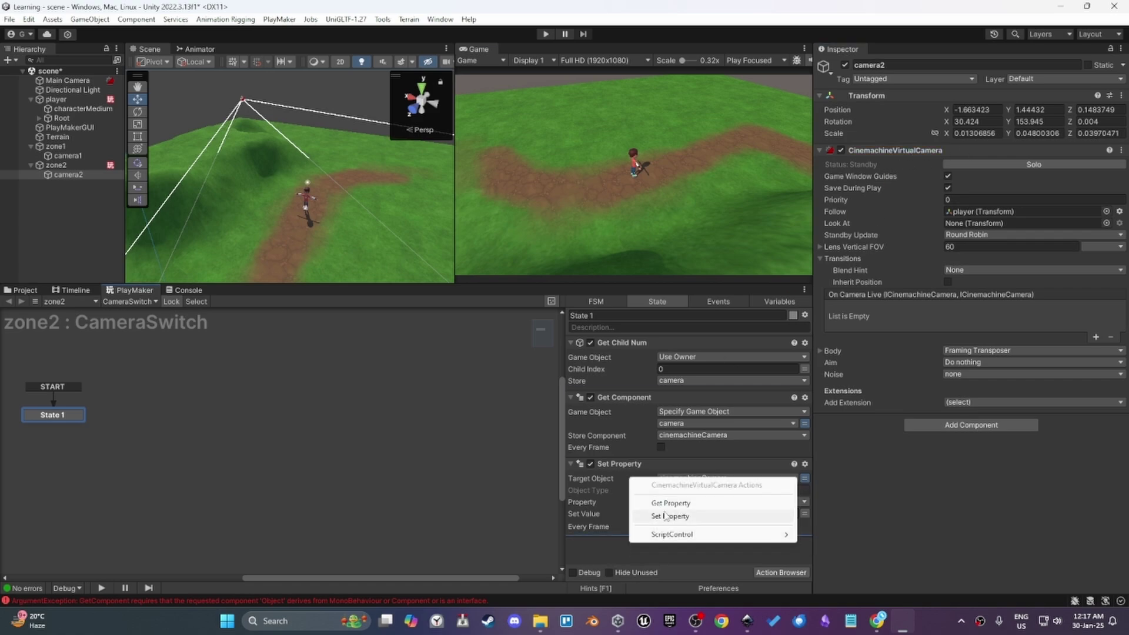
click(666, 515)
click(669, 542)
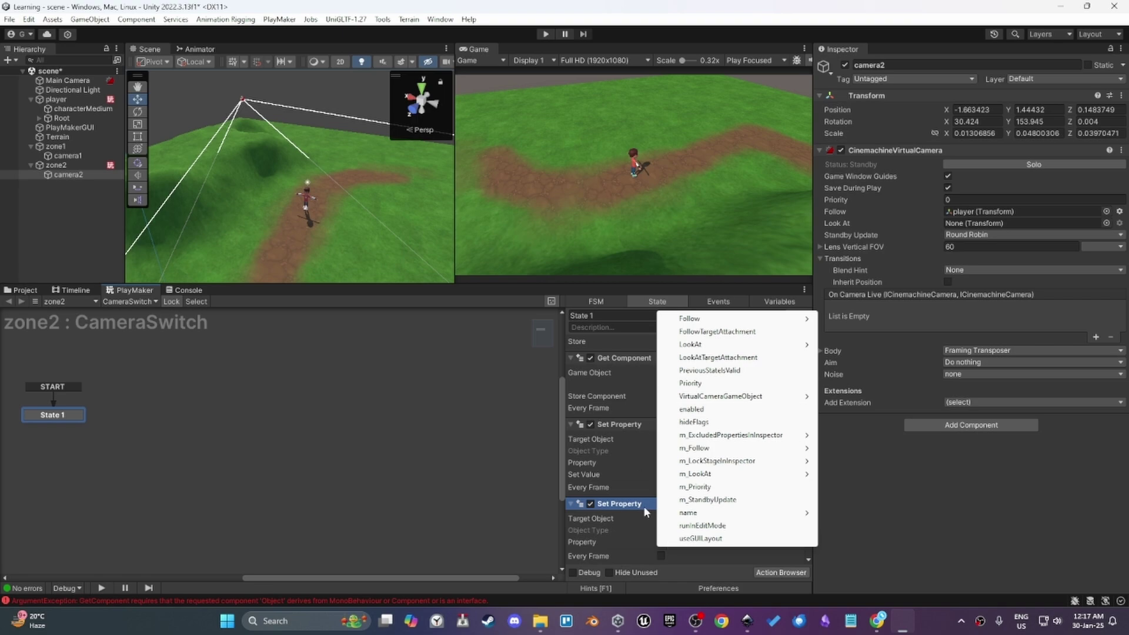
click(628, 513)
key(Delete)
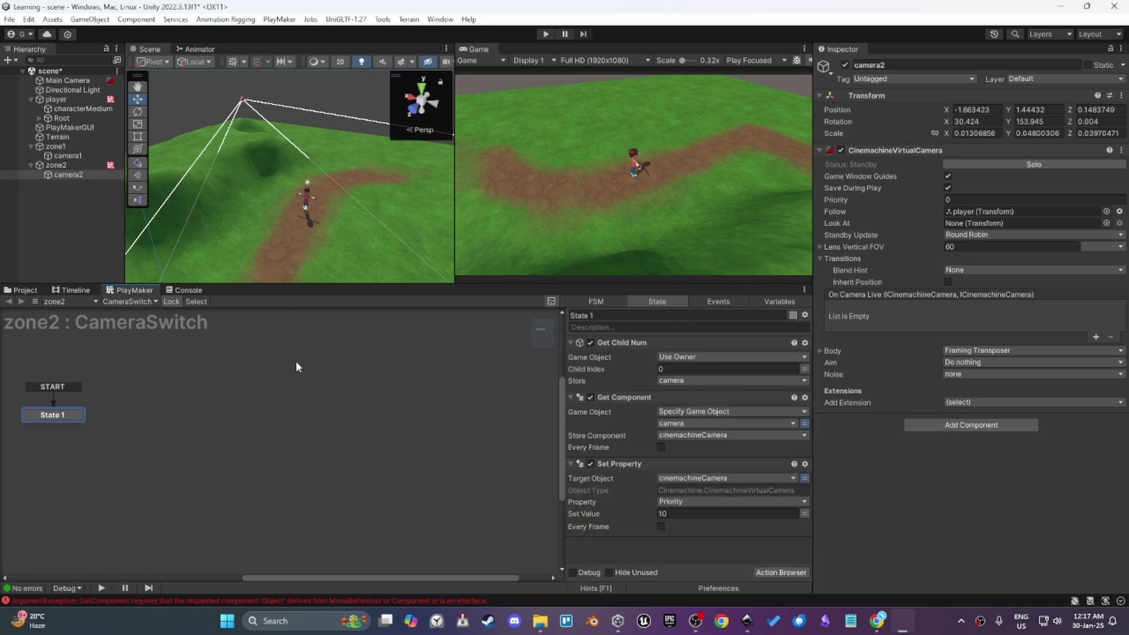
click(170, 302)
click(92, 167)
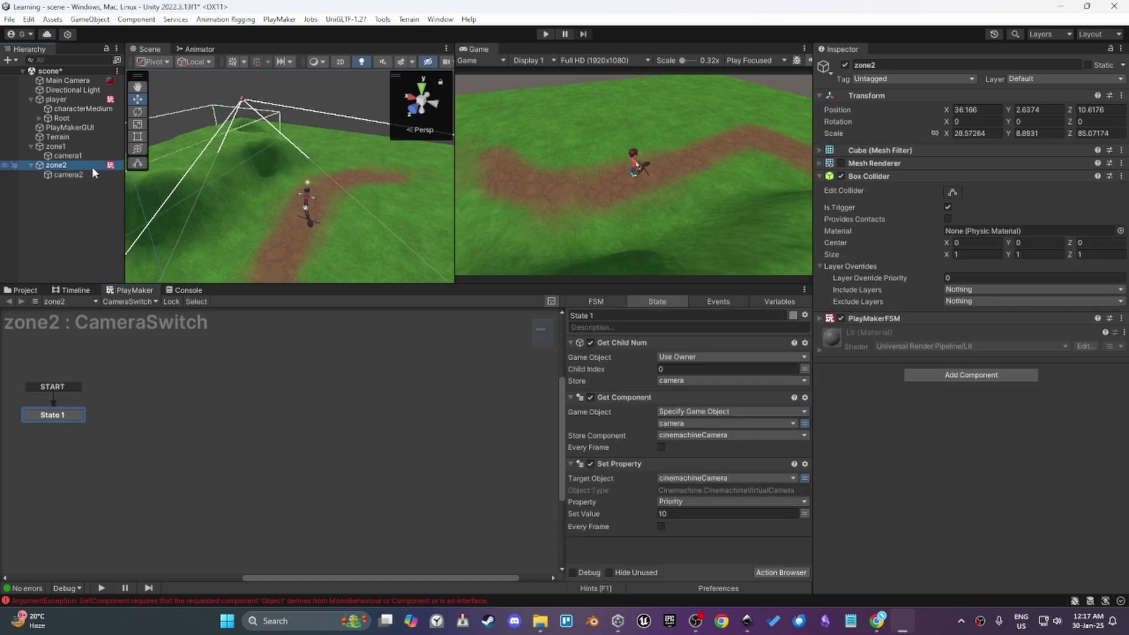
right_click(105, 330)
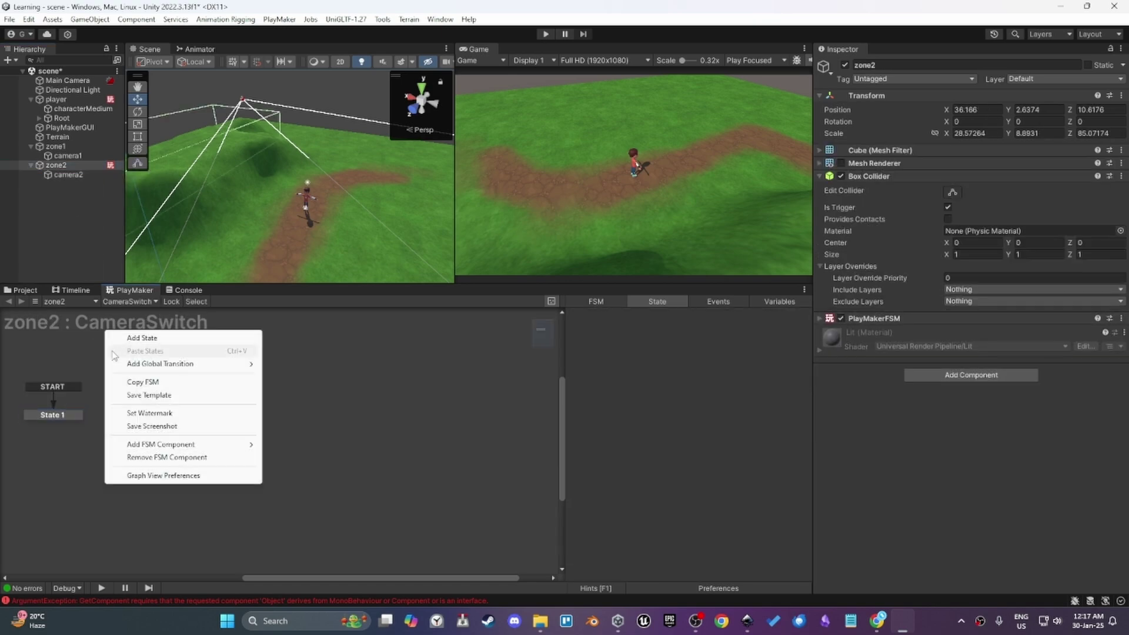
click(57, 146)
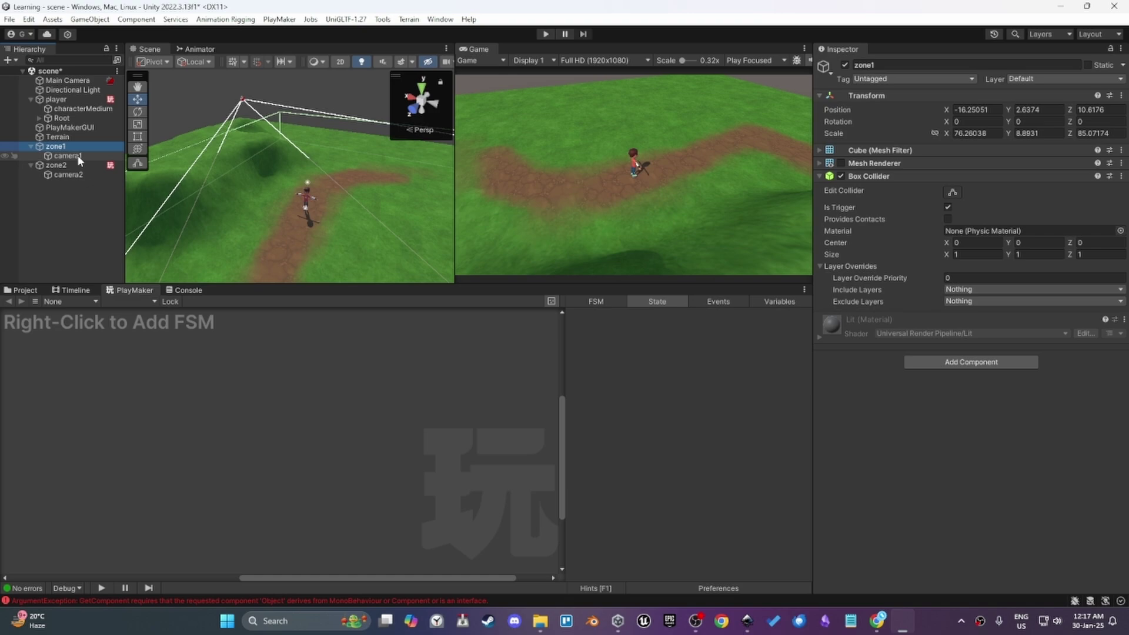
click(73, 166)
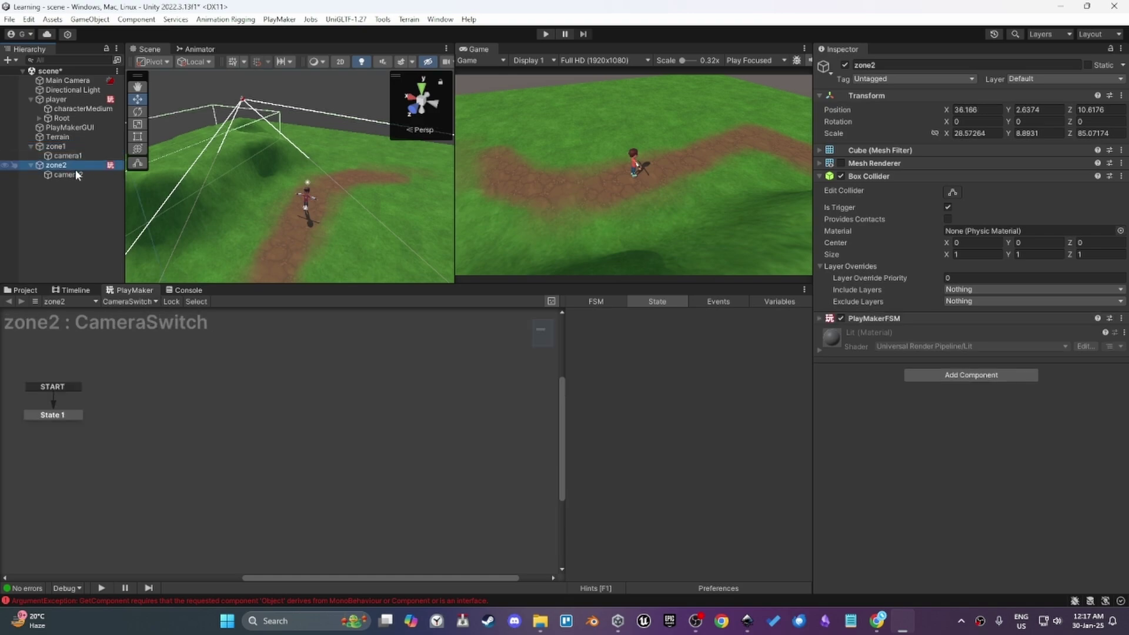
- Set the Priority value in State 1's Set Property action to 15 and select all three of the state's actions
click(70, 415)
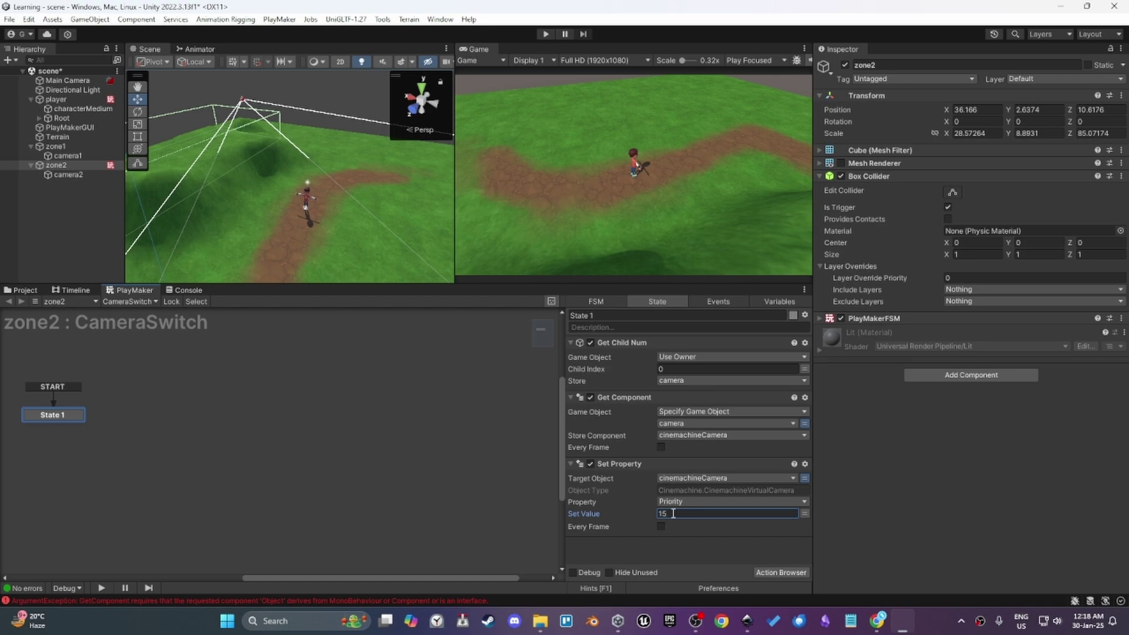
click(620, 464)
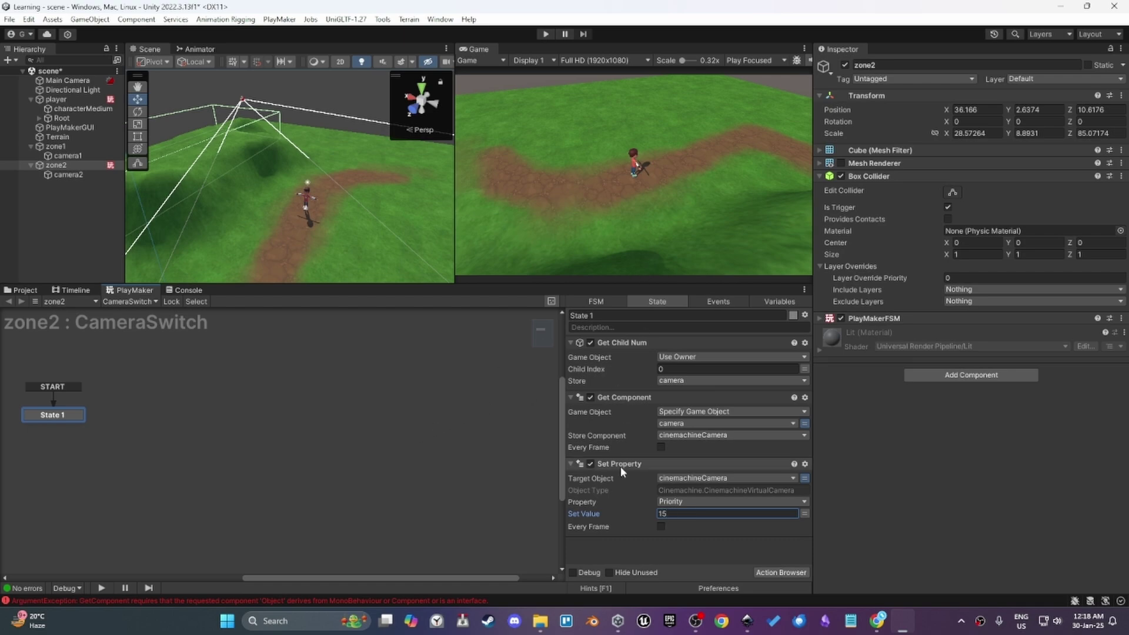
shift+click(630, 344)
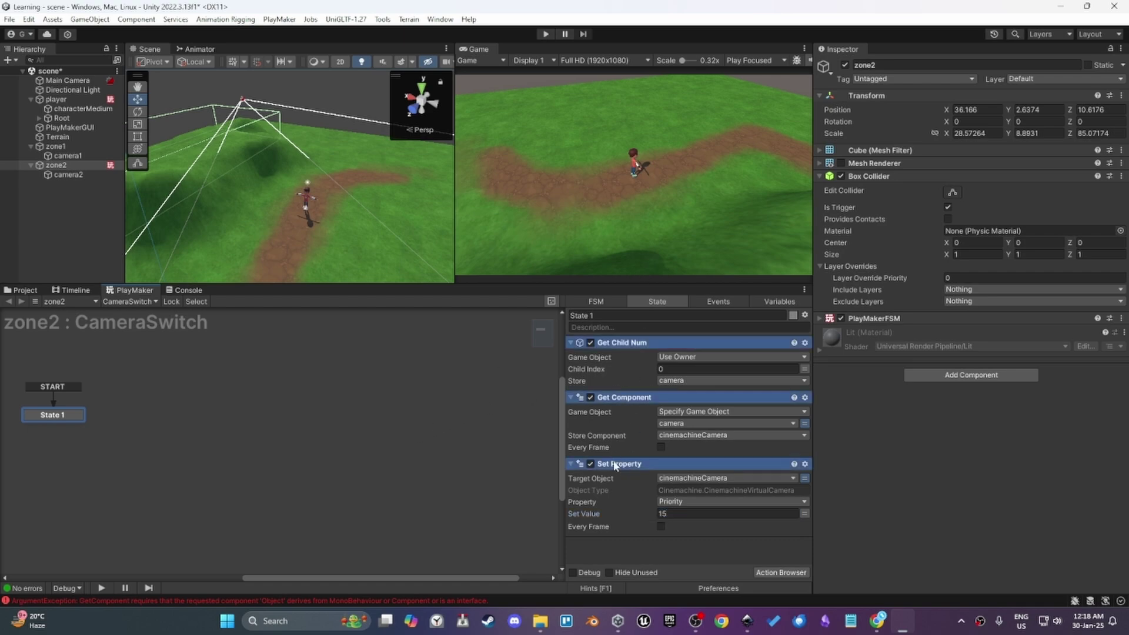
- Add a second state beside State 1 in the CameraSwitch FSM
click(243, 468)
middle_drag(243, 468, 254, 430)
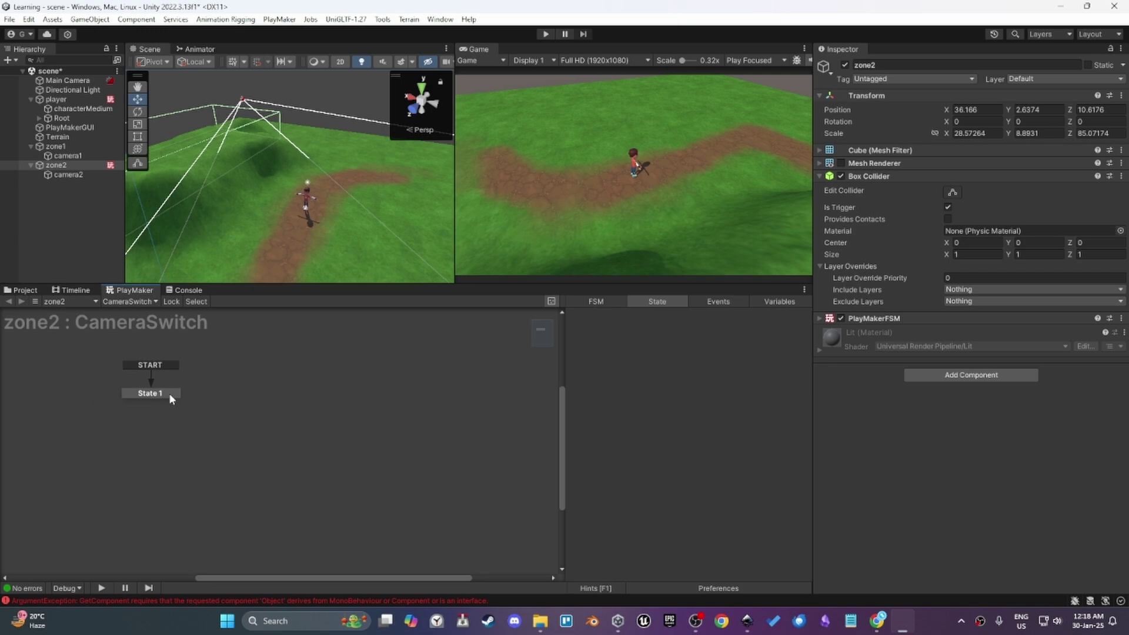
ctrl+click(234, 428)
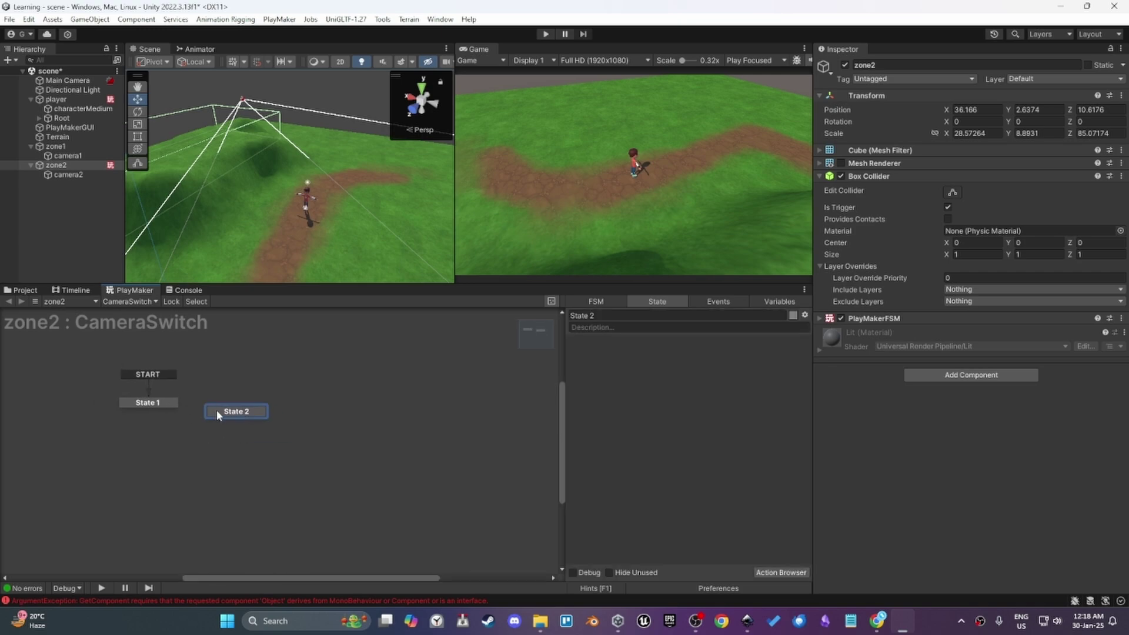
- Add a Trigger Event action to State 2 and close the action browser
double_click(687, 384)
text(trigger)
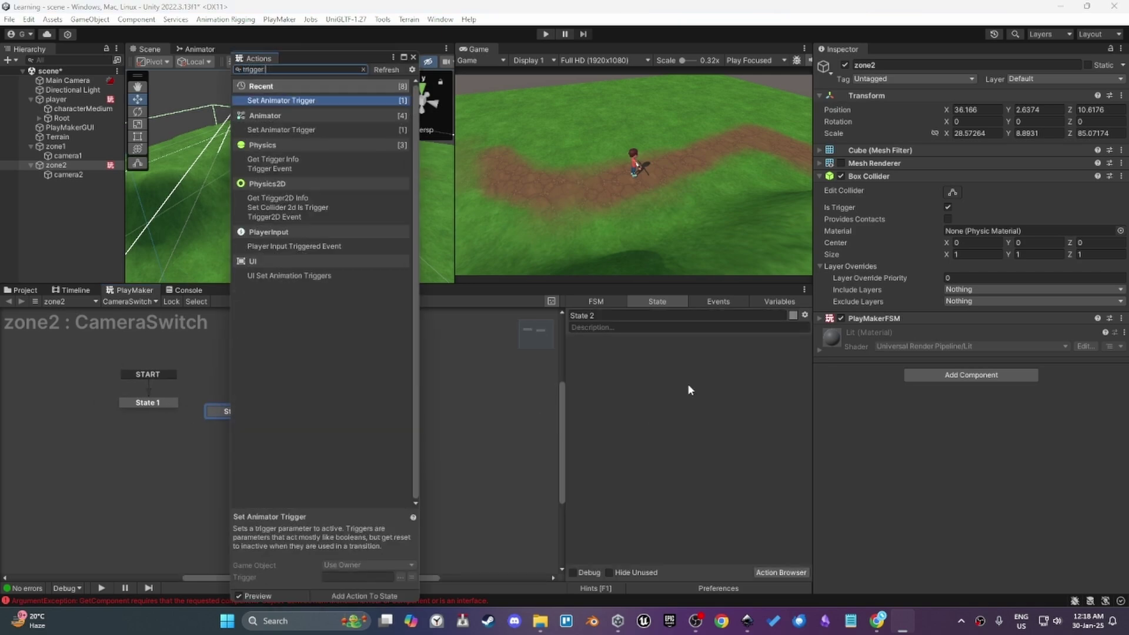
text( eve)
key(Return)
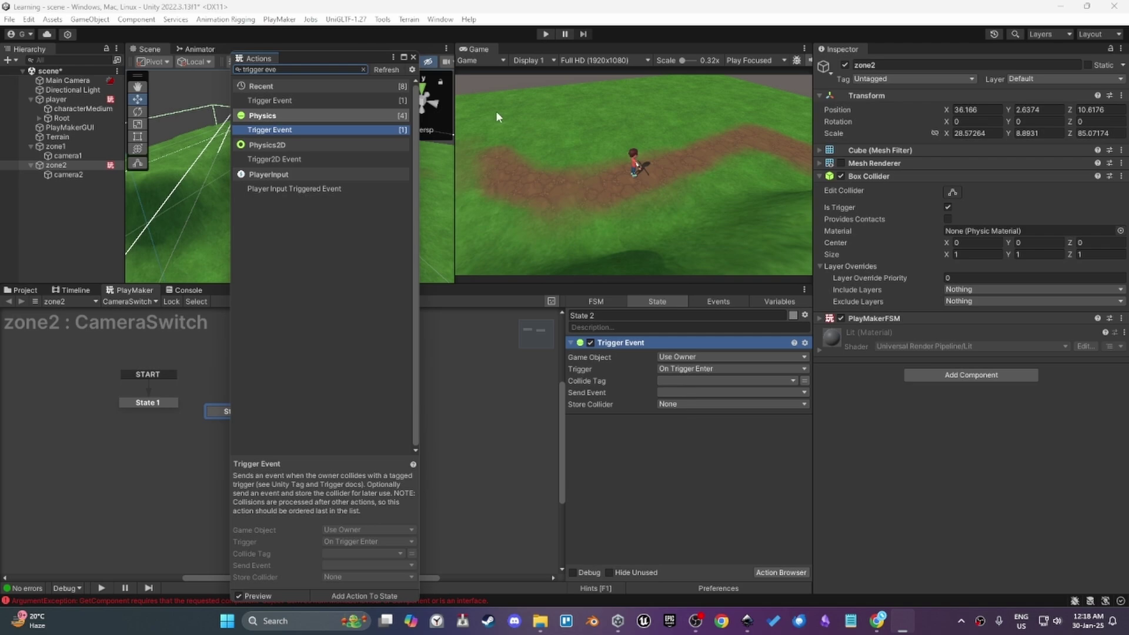
click(413, 57)
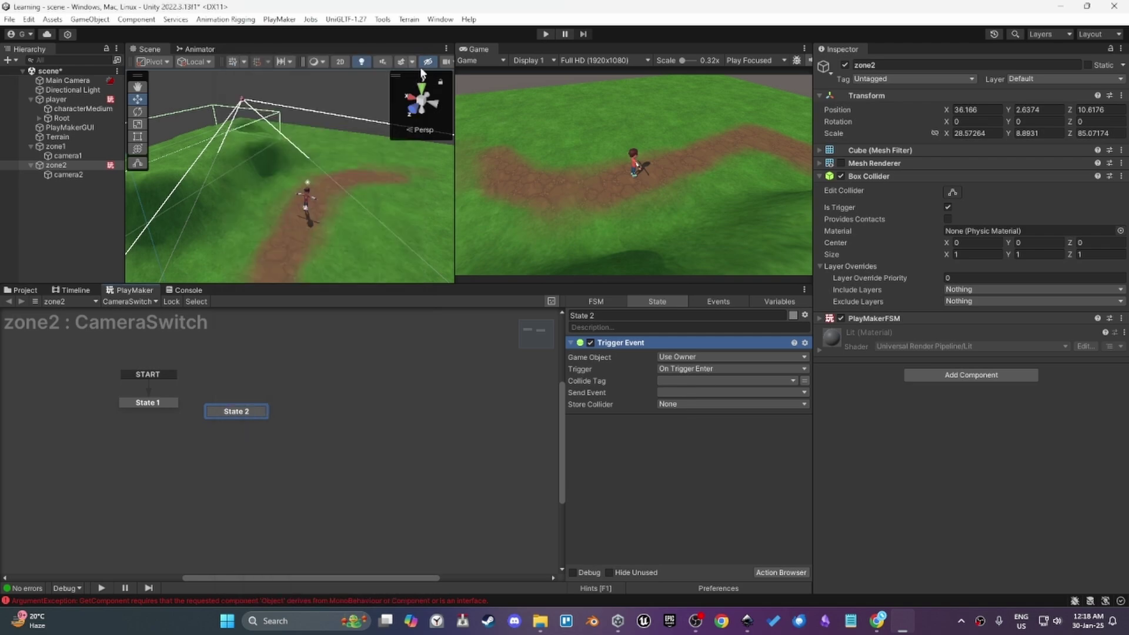
- Set the Trigger Event's collide tag to Player, send a new event named Change Camera, and add its transition to State 2
click(675, 381)
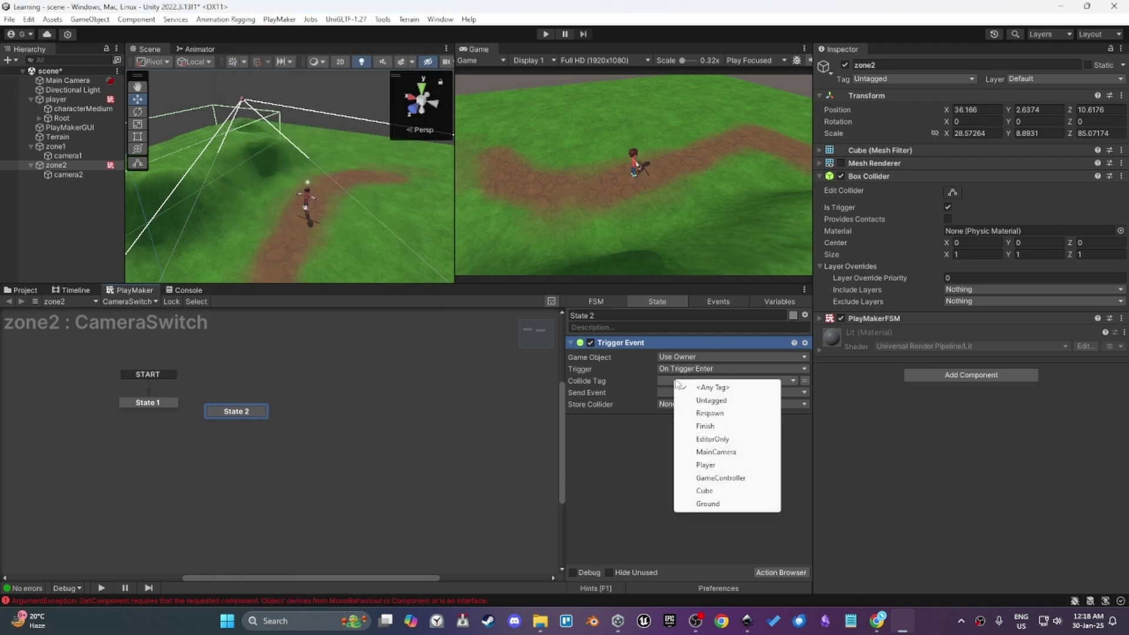
click(693, 466)
click(662, 391)
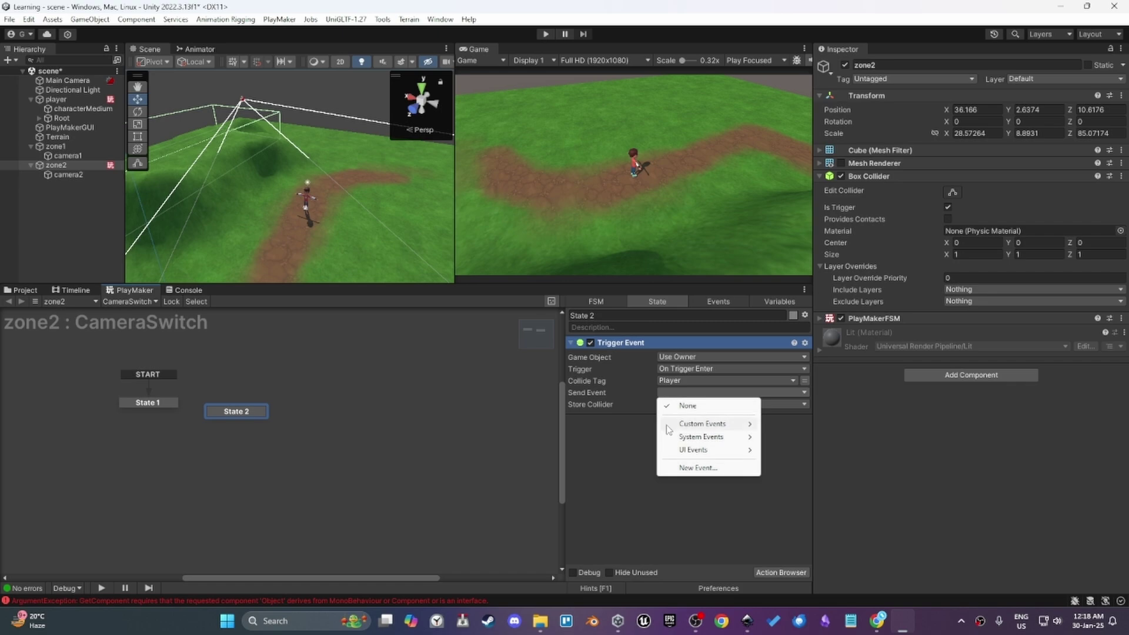
click(674, 466)
text(C)
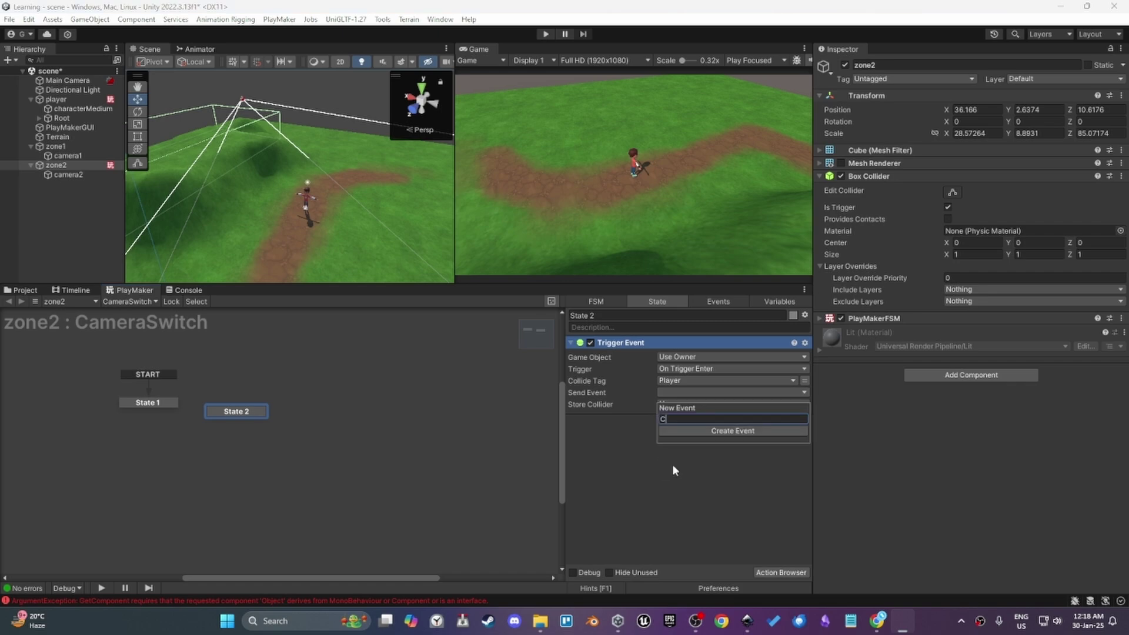
text(hange Camera)
key(Return)
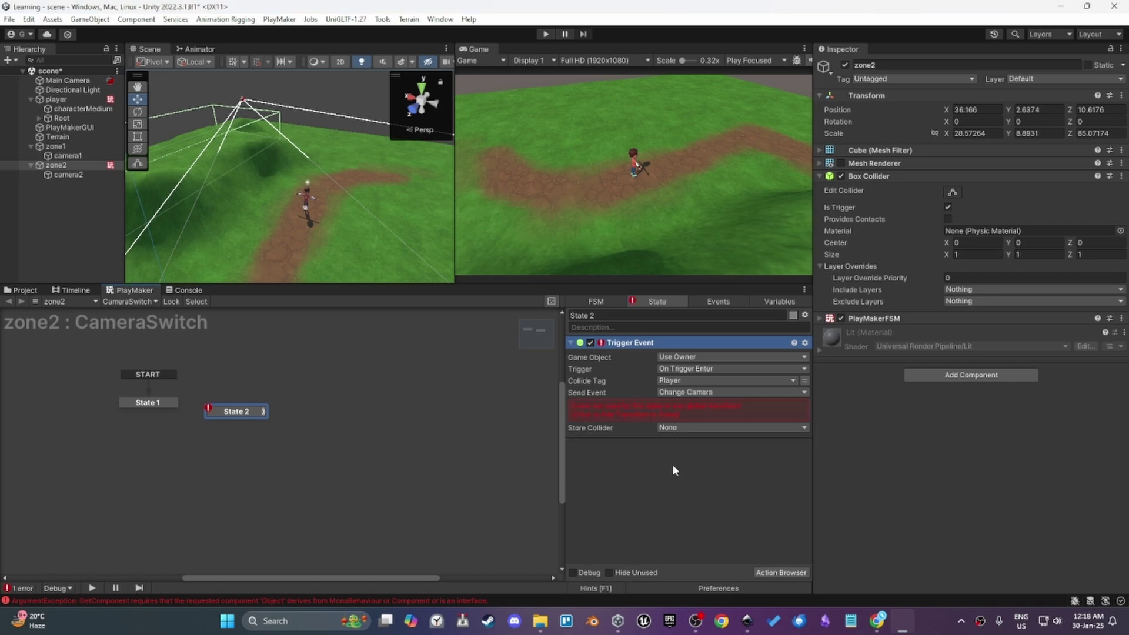
click(655, 410)
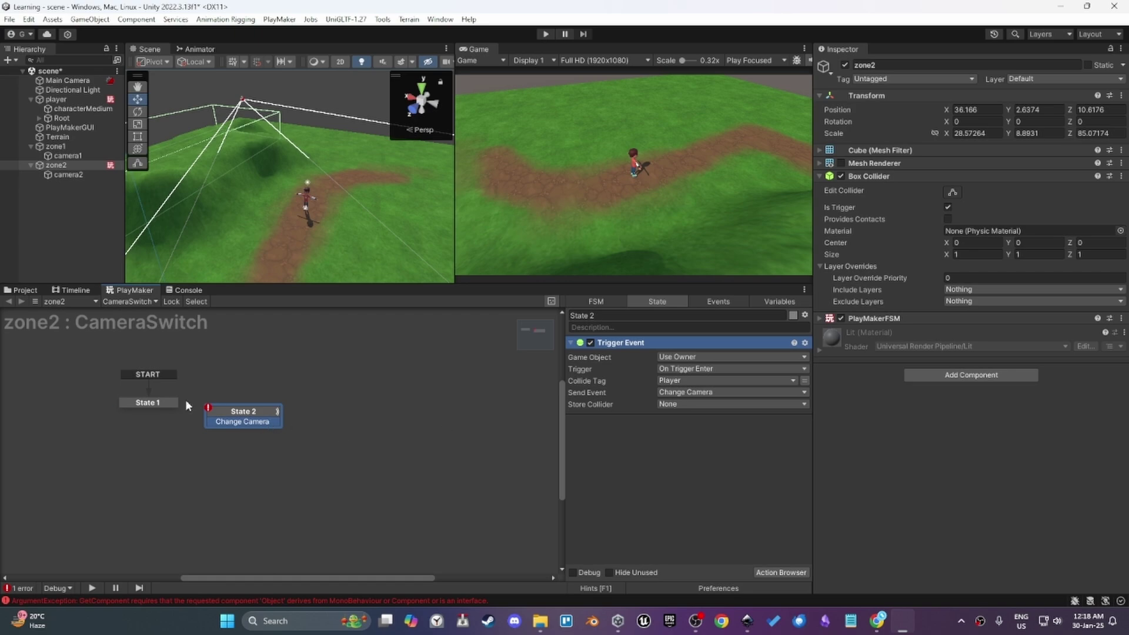
- Link State 2's Change Camera transition to State 1, make State 2 the start state, and arrange State 1 below it
drag(242, 422, 182, 403)
right_click(228, 417)
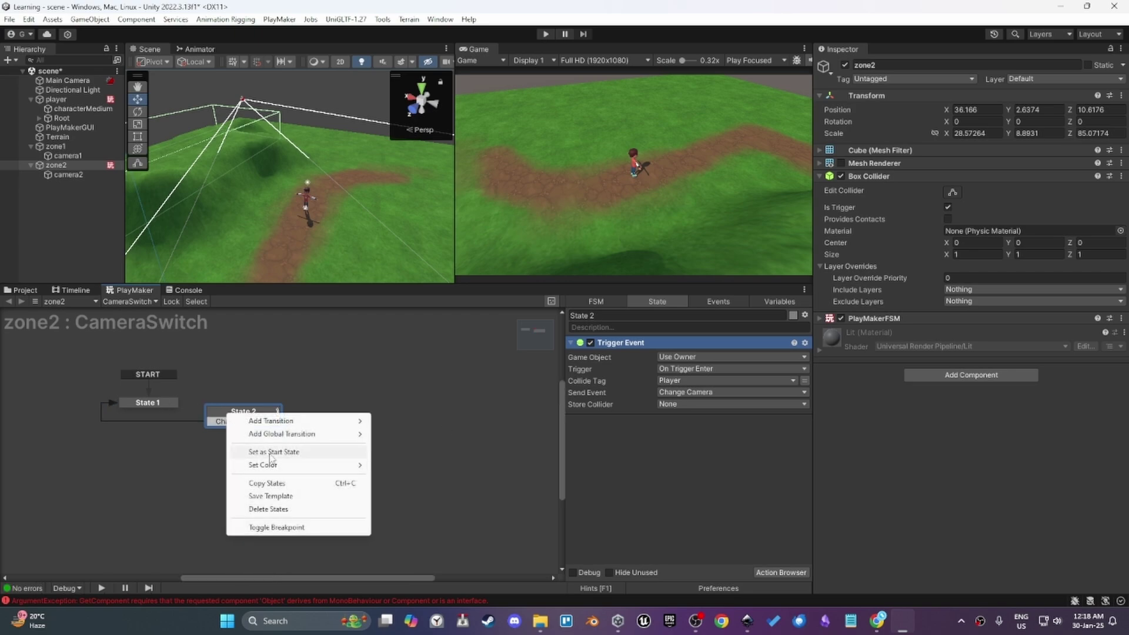
click(270, 455)
drag(254, 413, 270, 393)
drag(168, 405, 346, 429)
- Rename State 1 as changeCamera and State 2 as "wait for trigger"
click(615, 316)
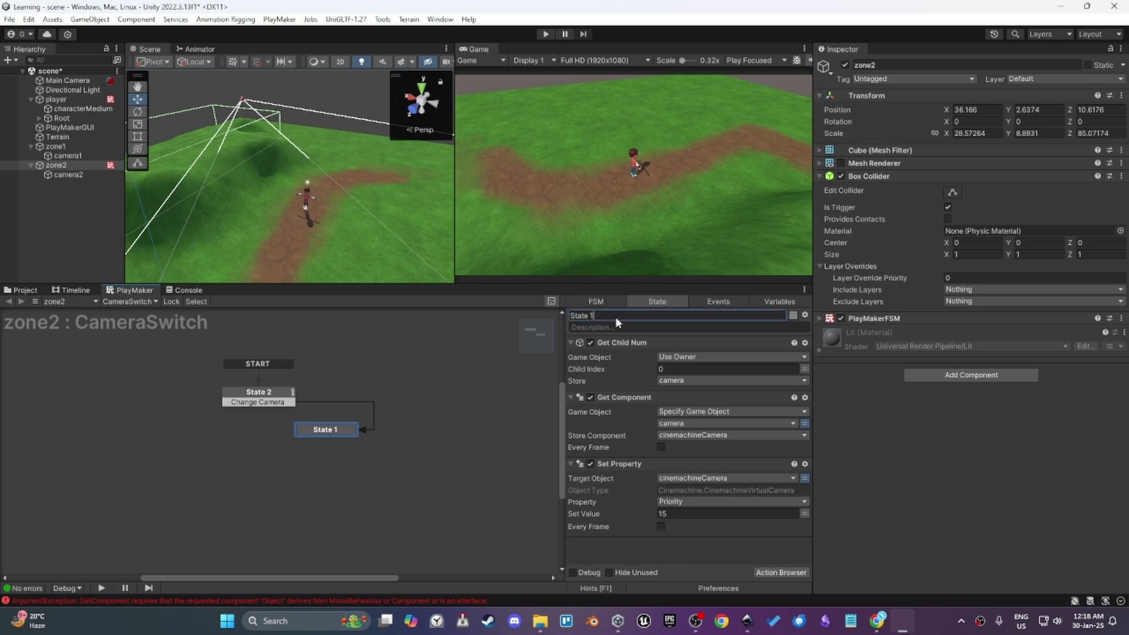
text(changeCamera)
click(274, 404)
click(586, 315)
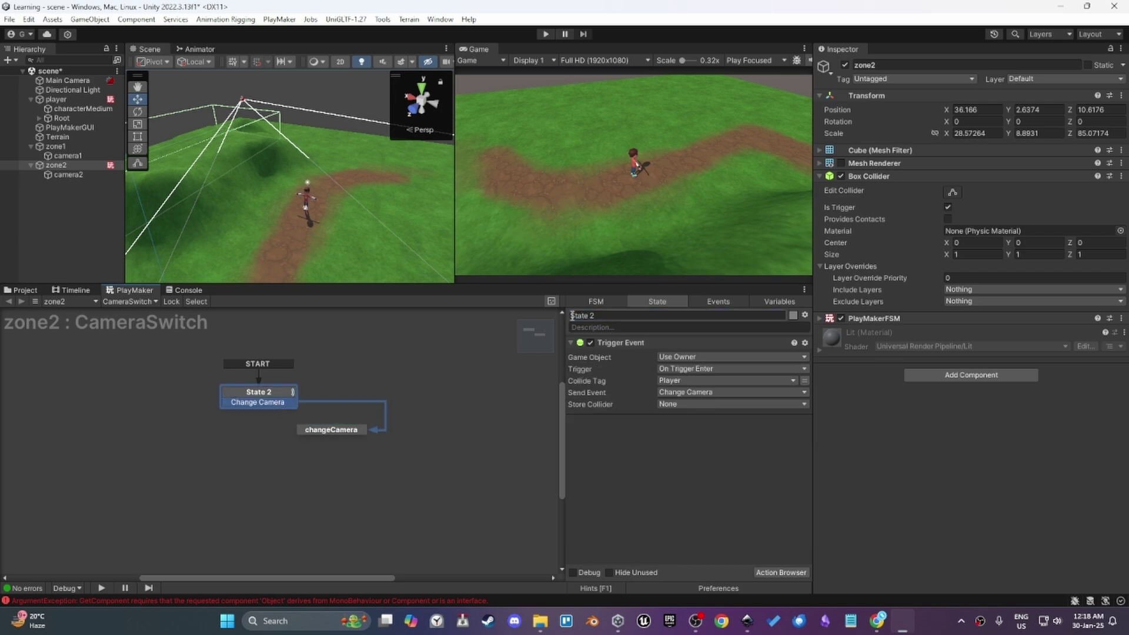
text(wait for trigger)
- Assign the Player tag to the player object and save the scene
click(57, 99)
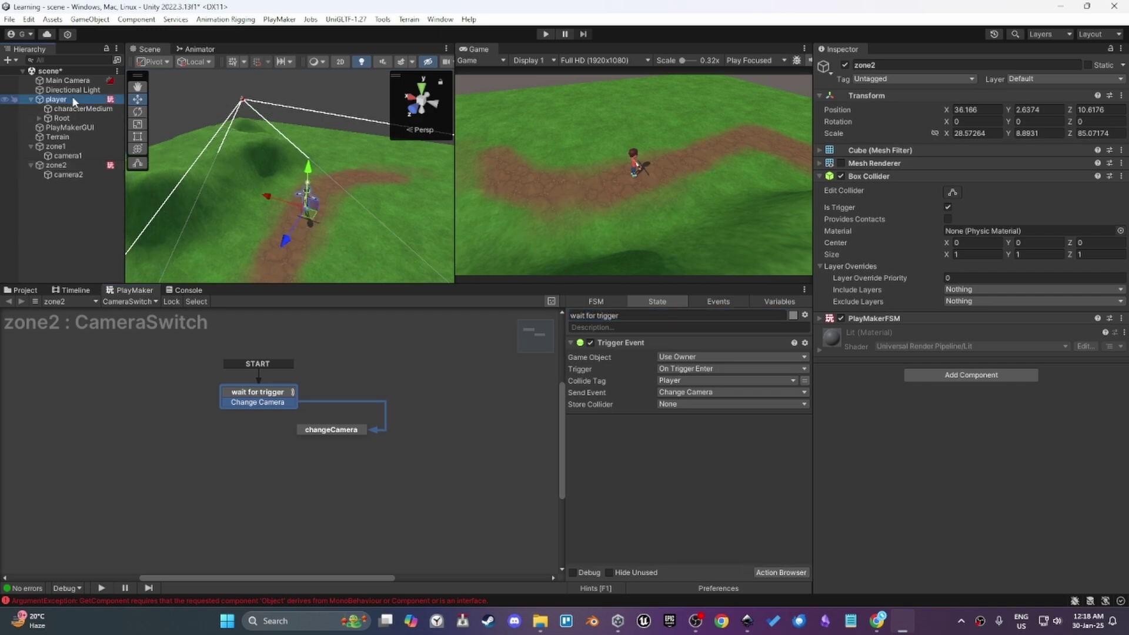
click(903, 81)
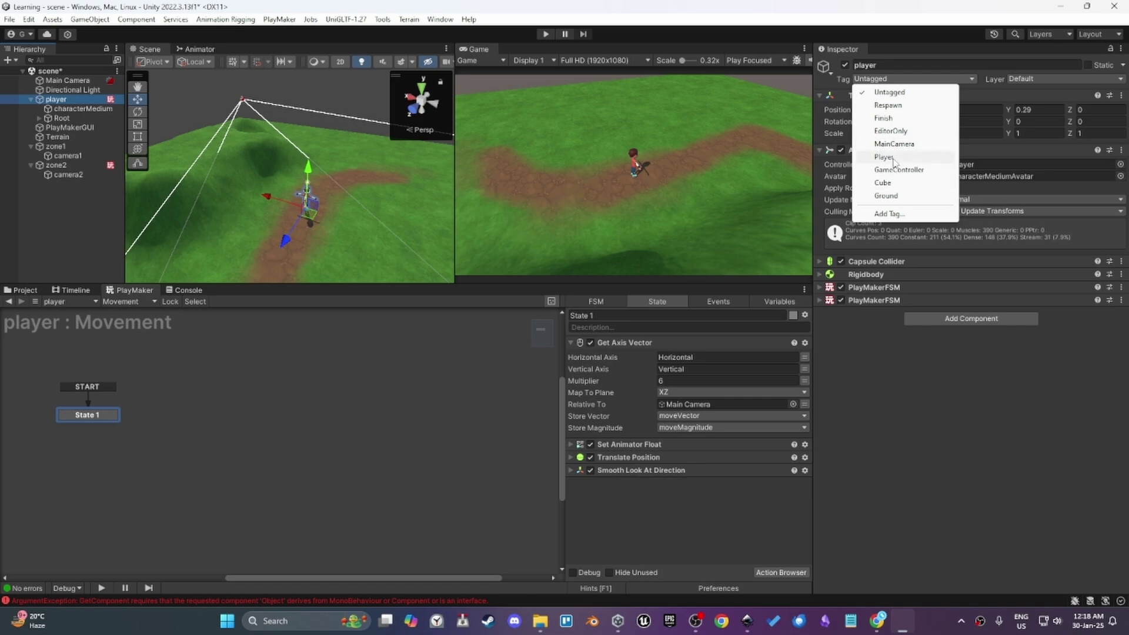
click(896, 165)
key(ctrl+s)
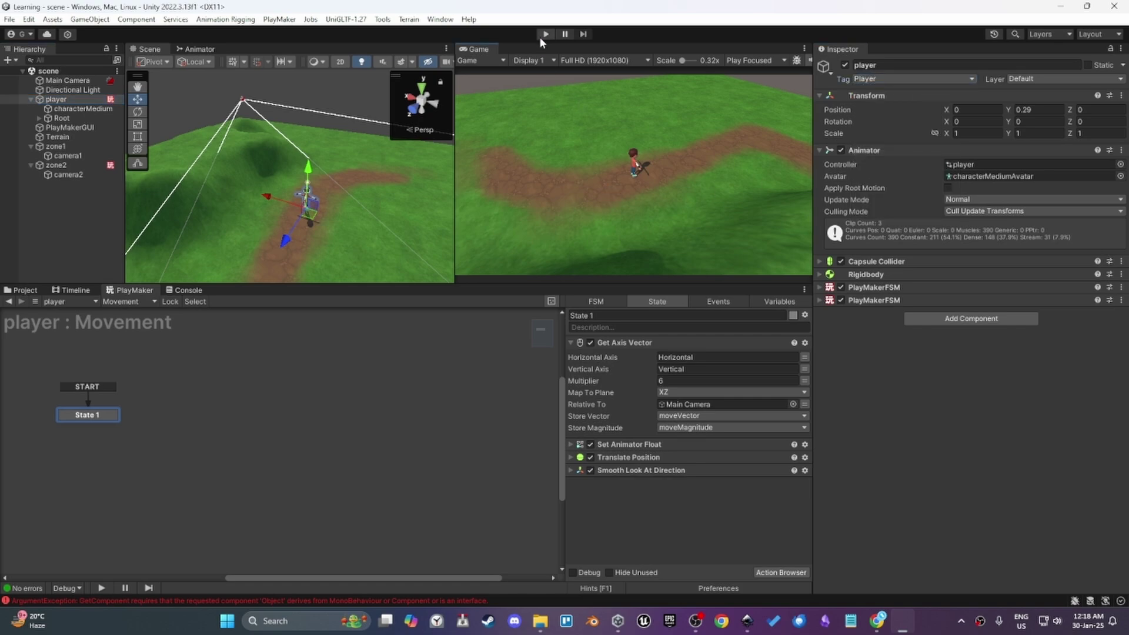
- Play the scene and walk the player along the path into zone2 to test the camera switch
click(545, 34)
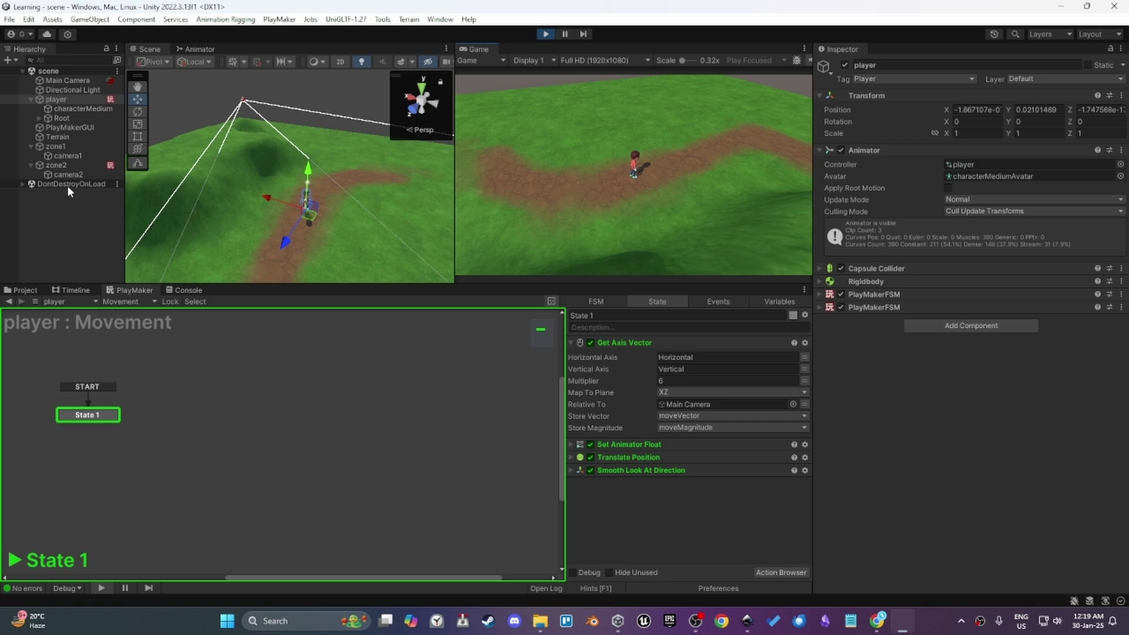
key(w)
key(w)
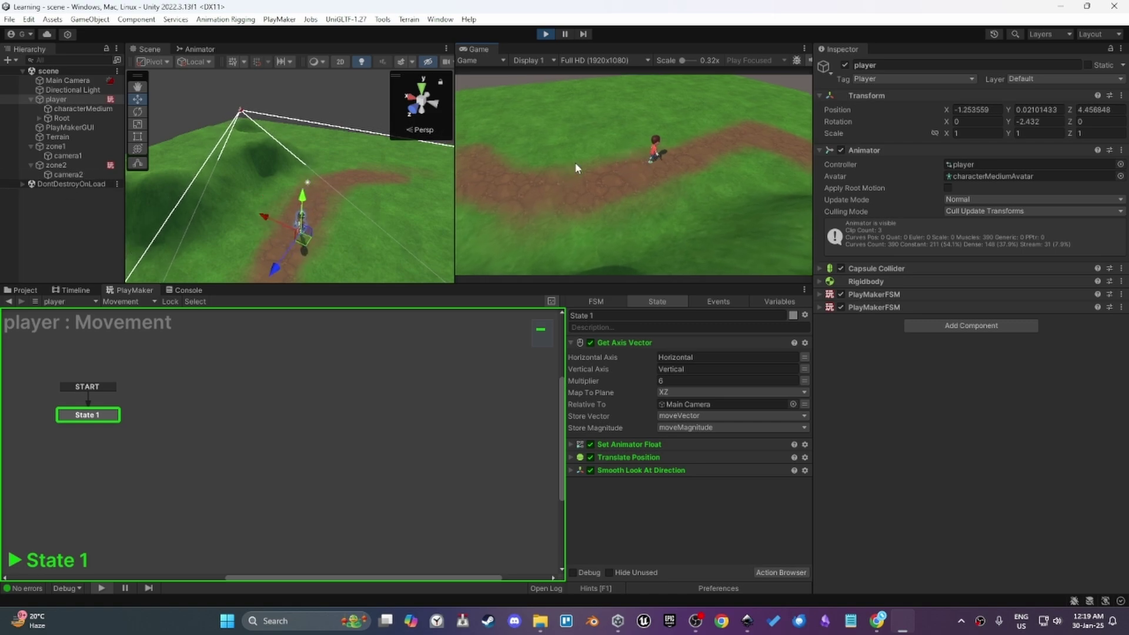
key(w)
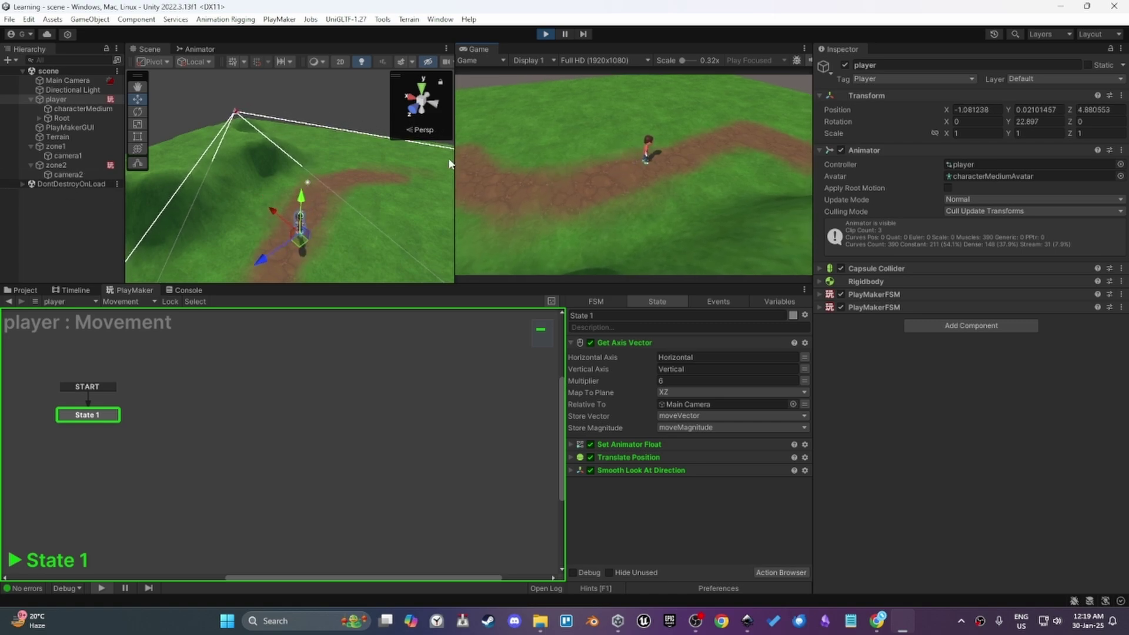
key(w)
key(d)
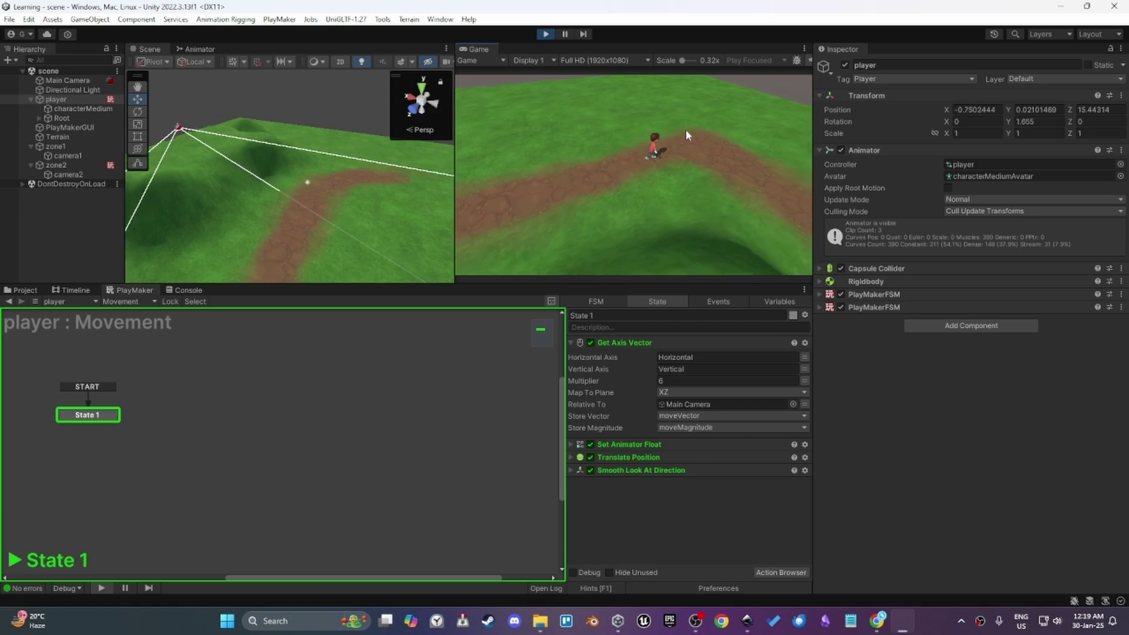
key(s)
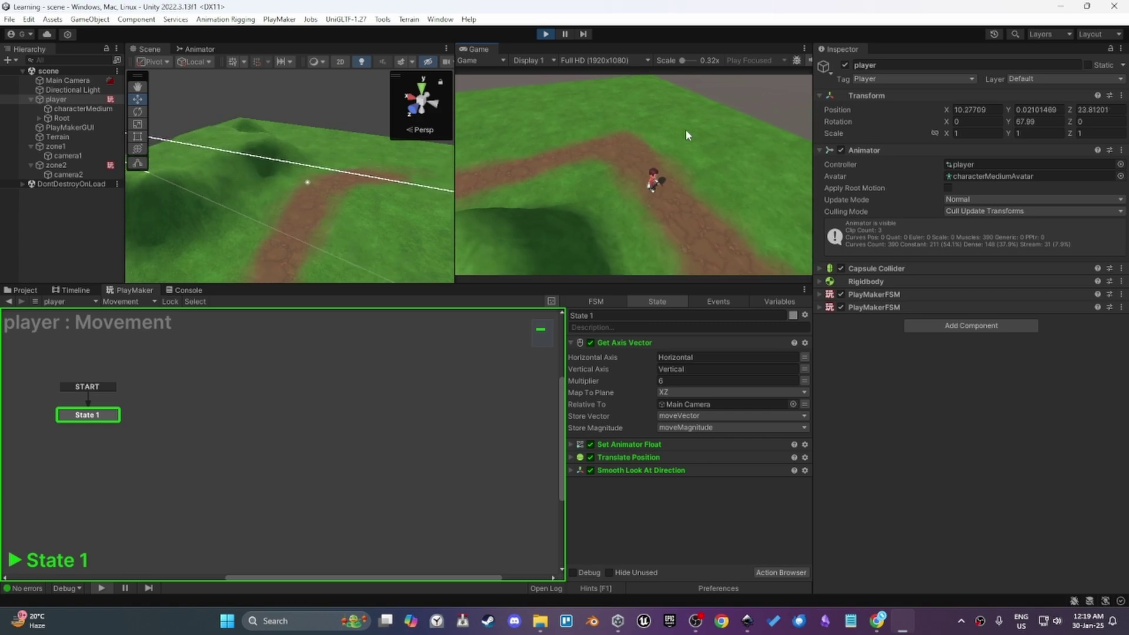
key(d)
key(s)
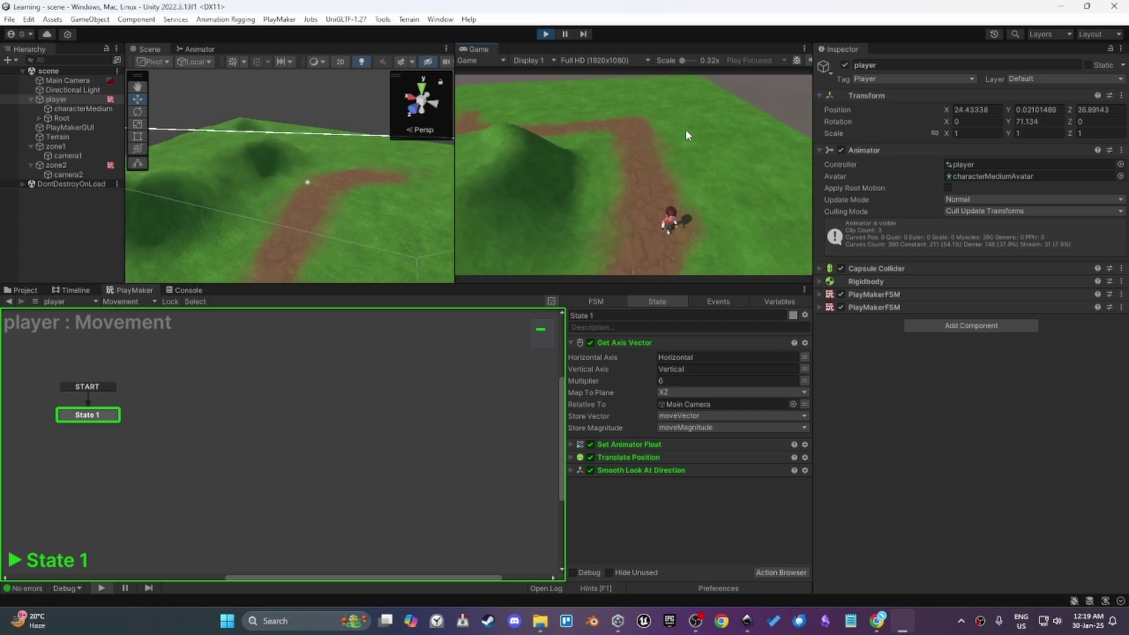
key(w)
key(a)
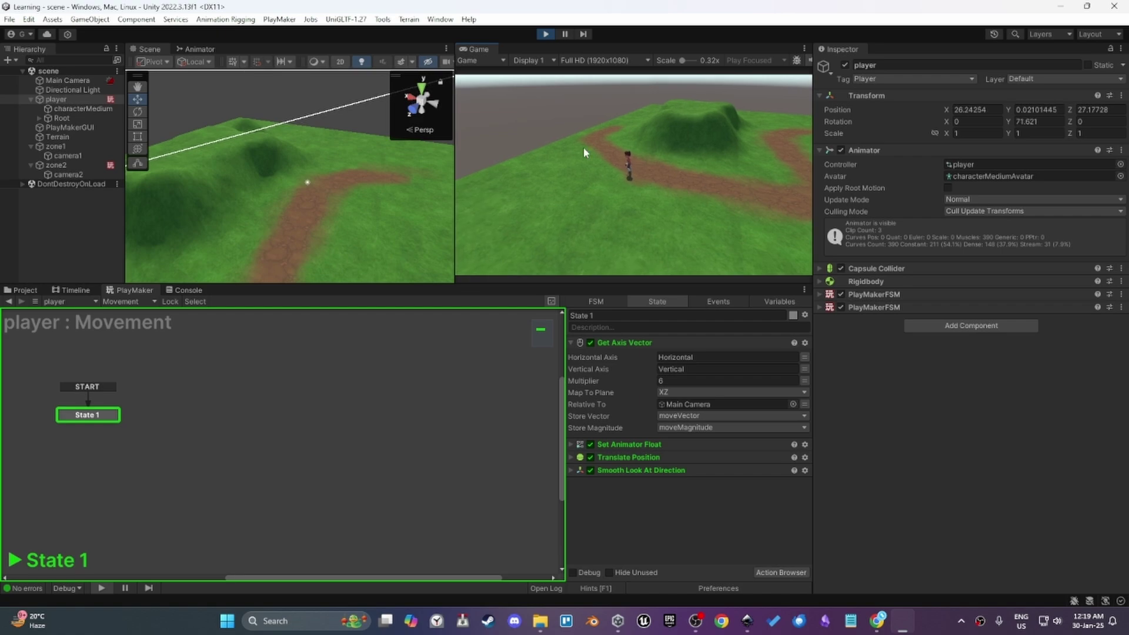
- Examine zone2's running CameraSwitch FSM while walking the player around zone2 and back out towards zone1, and stop playing
click(74, 166)
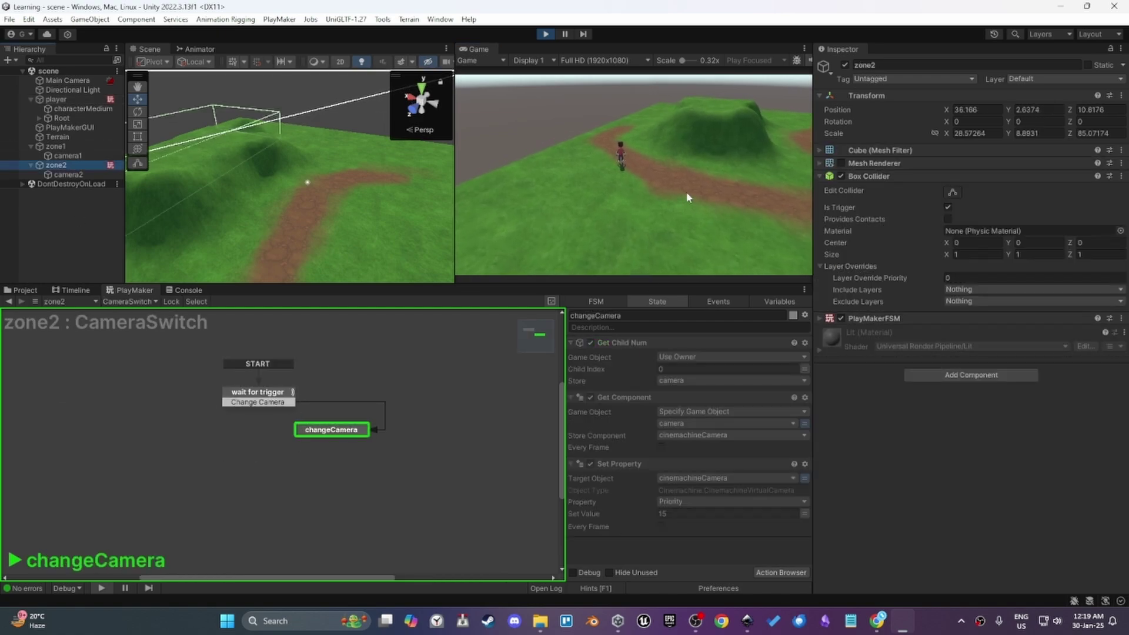
click(618, 190)
key(w)
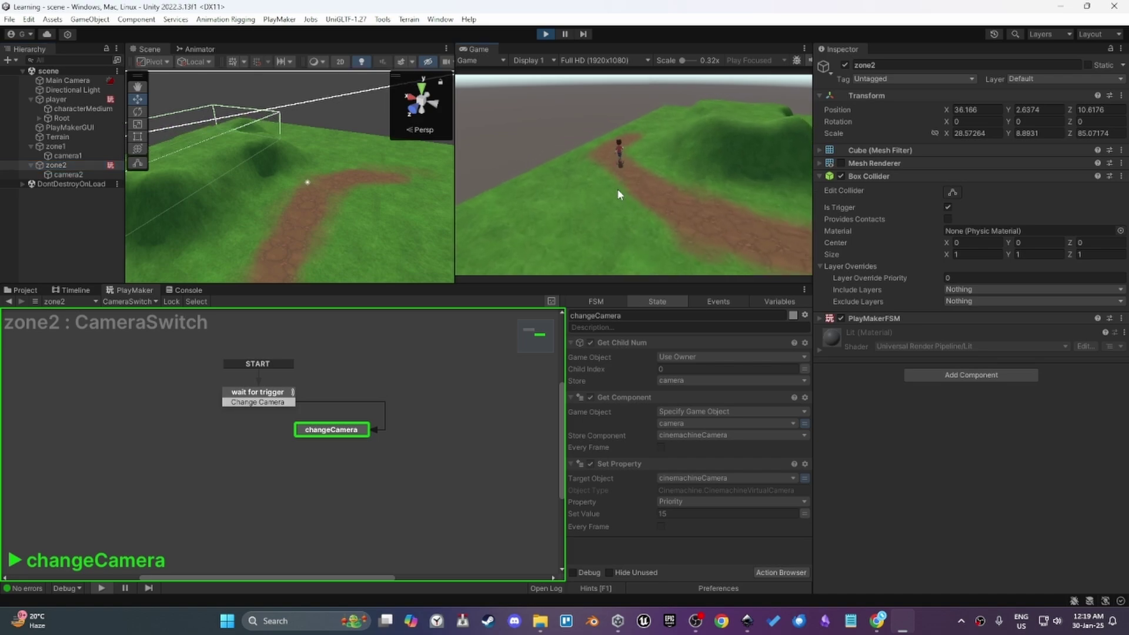
key(d)
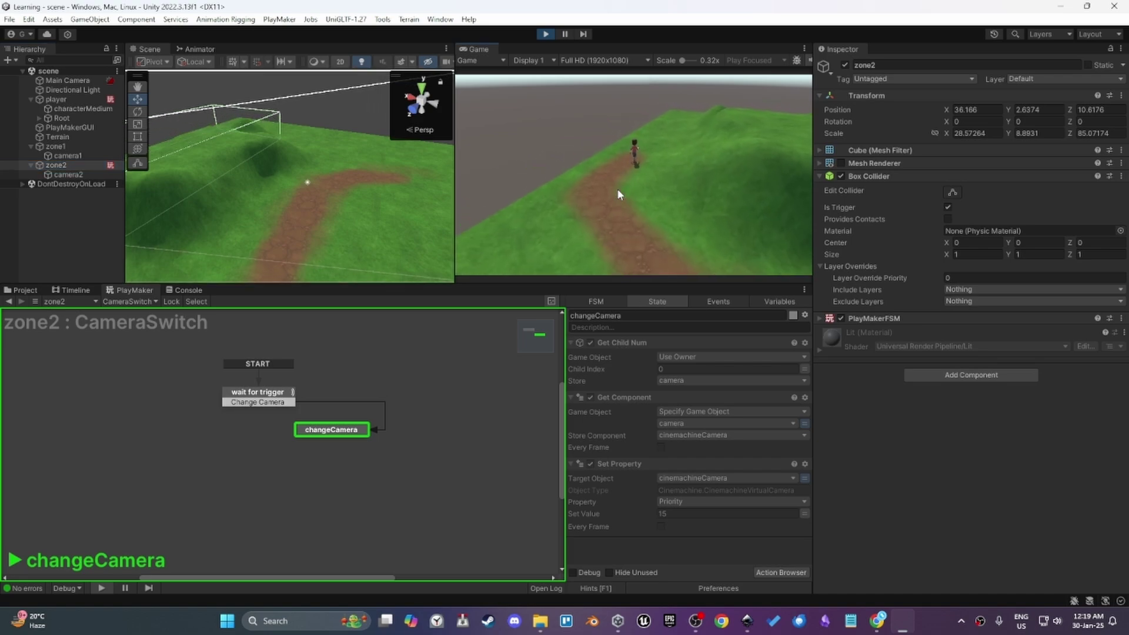
key(s)
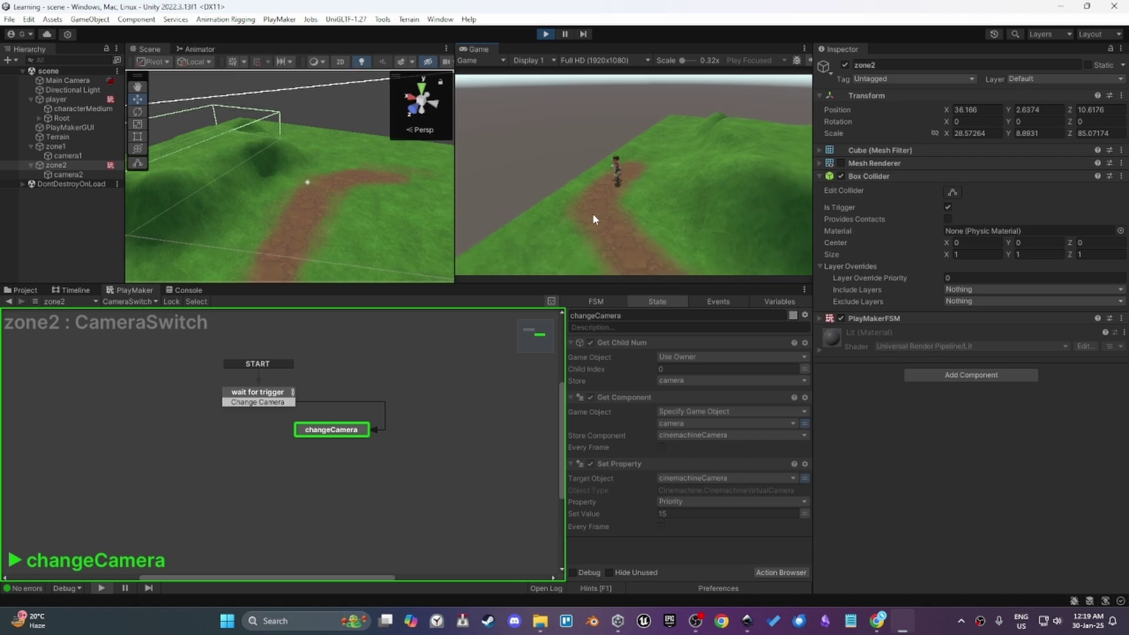
key(d)
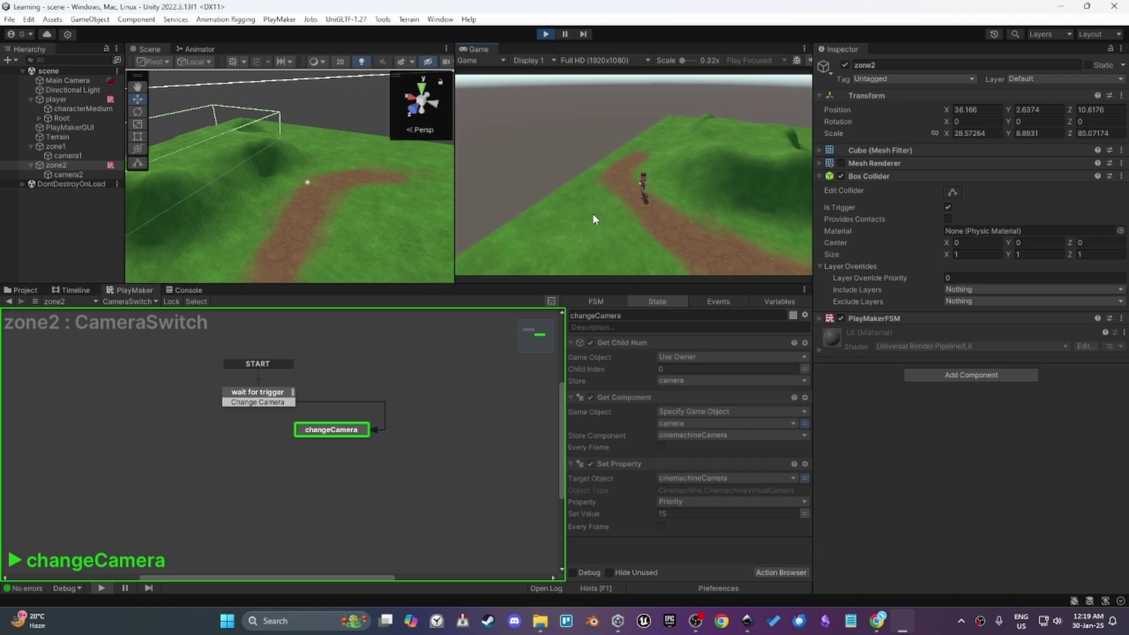
key(d)
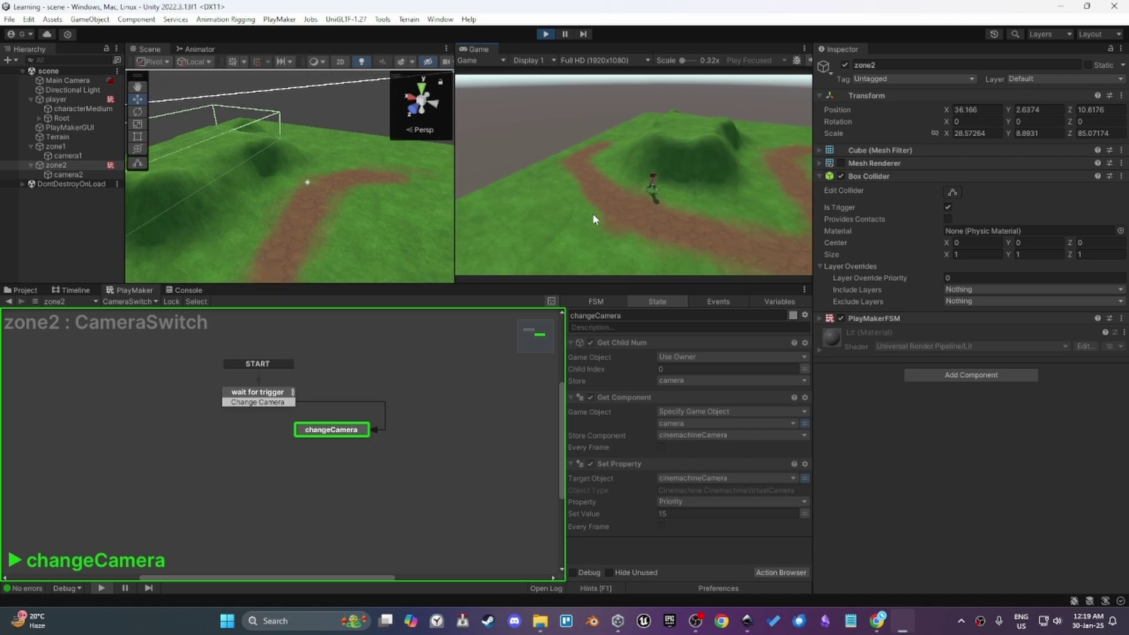
key(d)
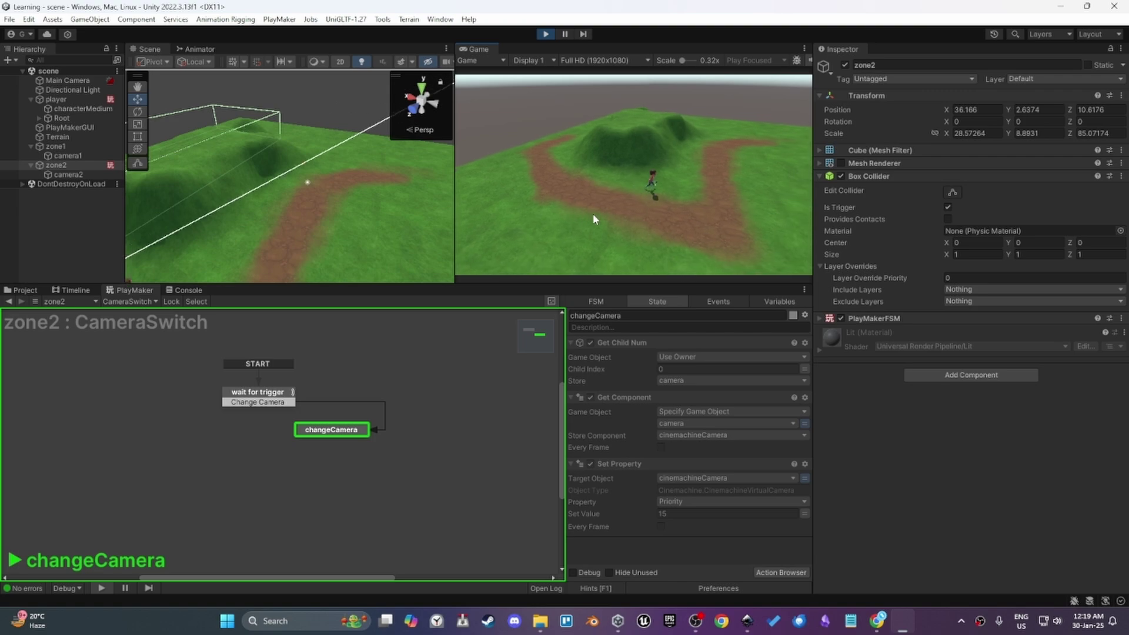
key(d)
key(w)
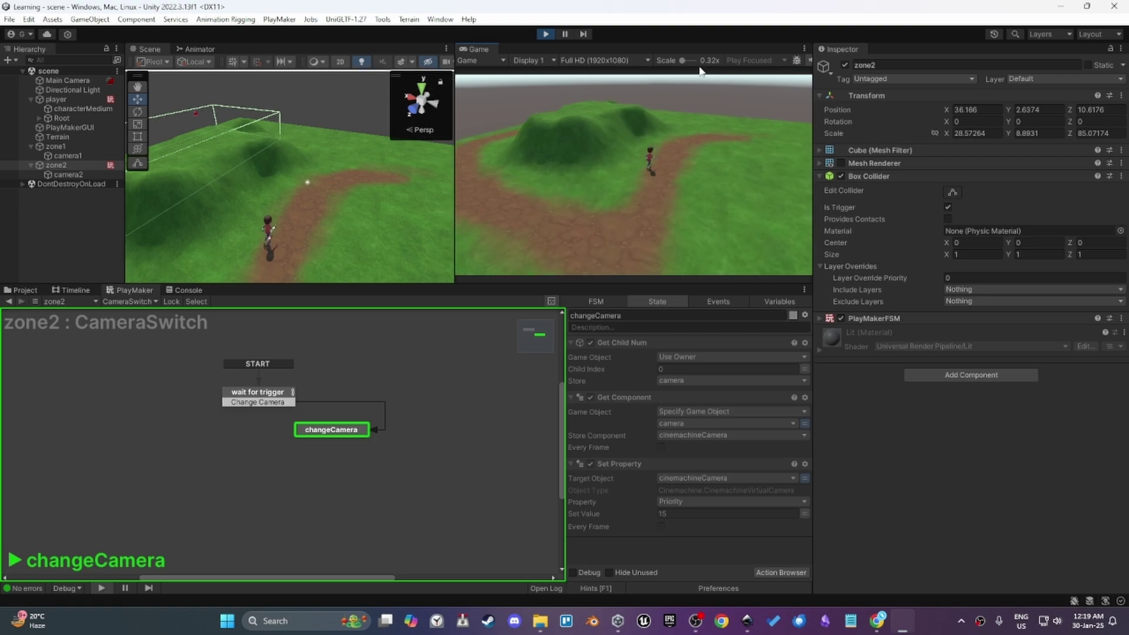
key(w)
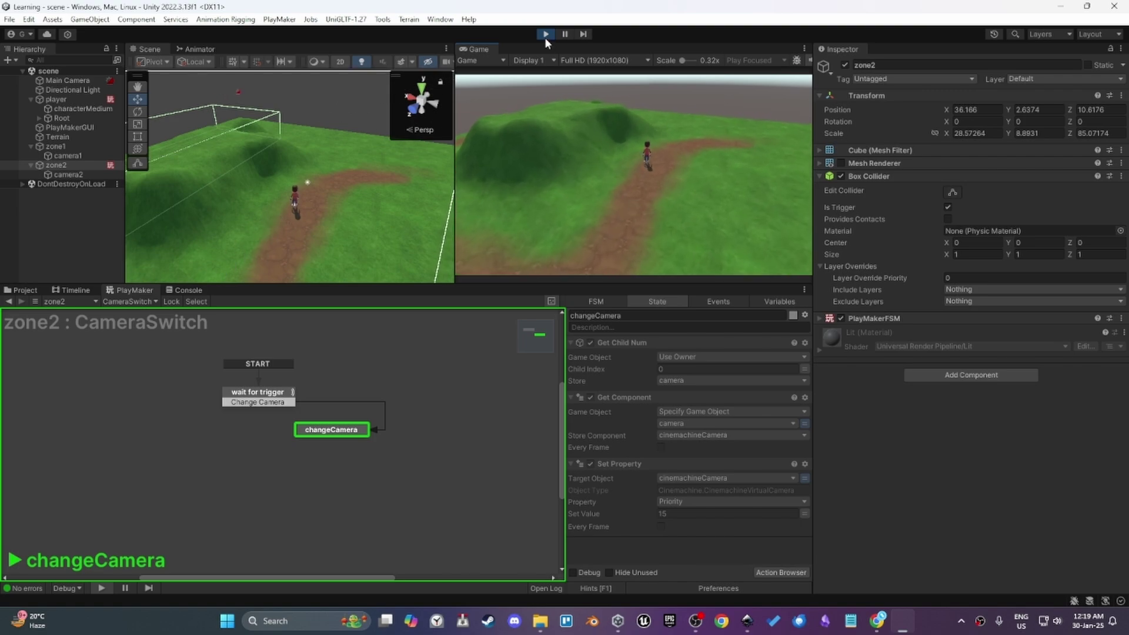
click(546, 34)
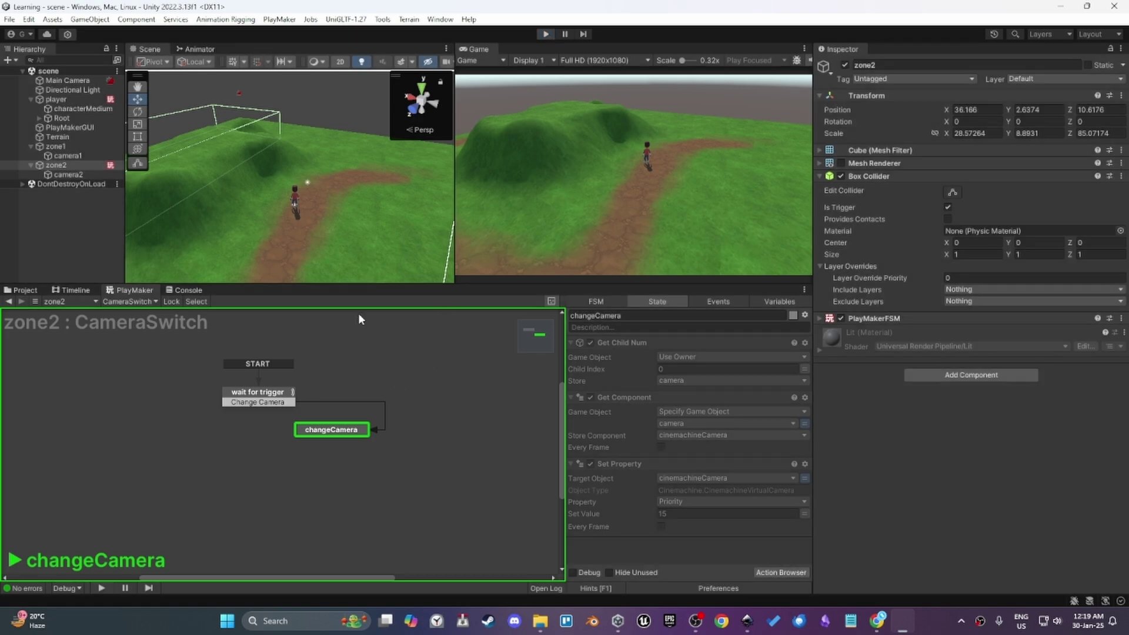
- Move the changeCamera state closer under "wait for trigger" and copy the Trigger Event action from "wait for trigger" into changeCamera
drag(322, 430, 291, 433)
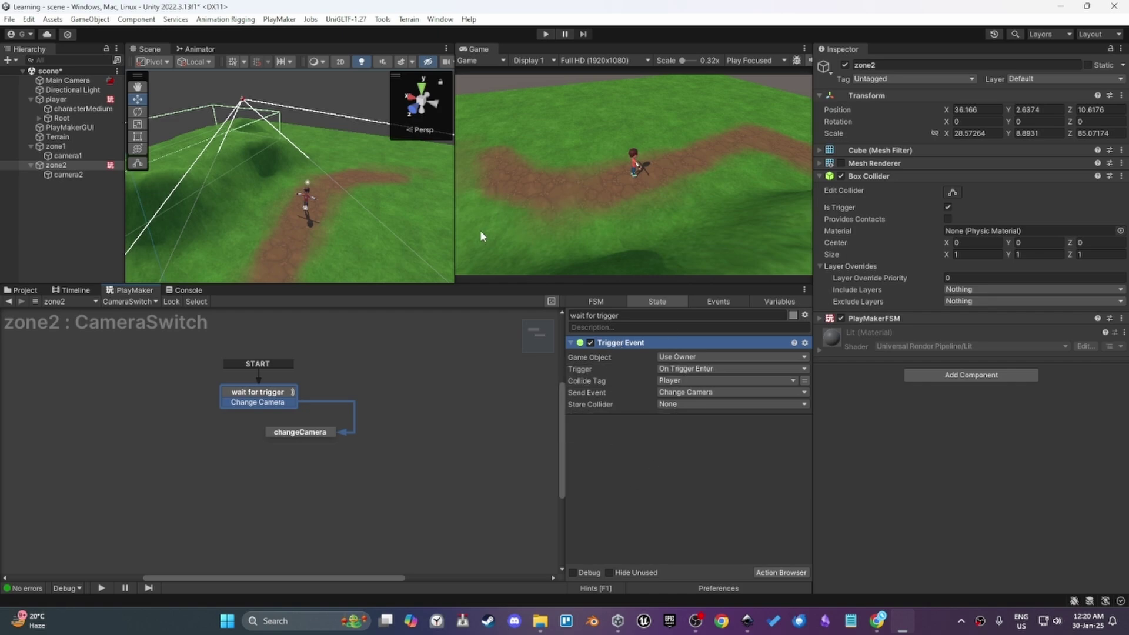
scroll(284, 178, down, 6)
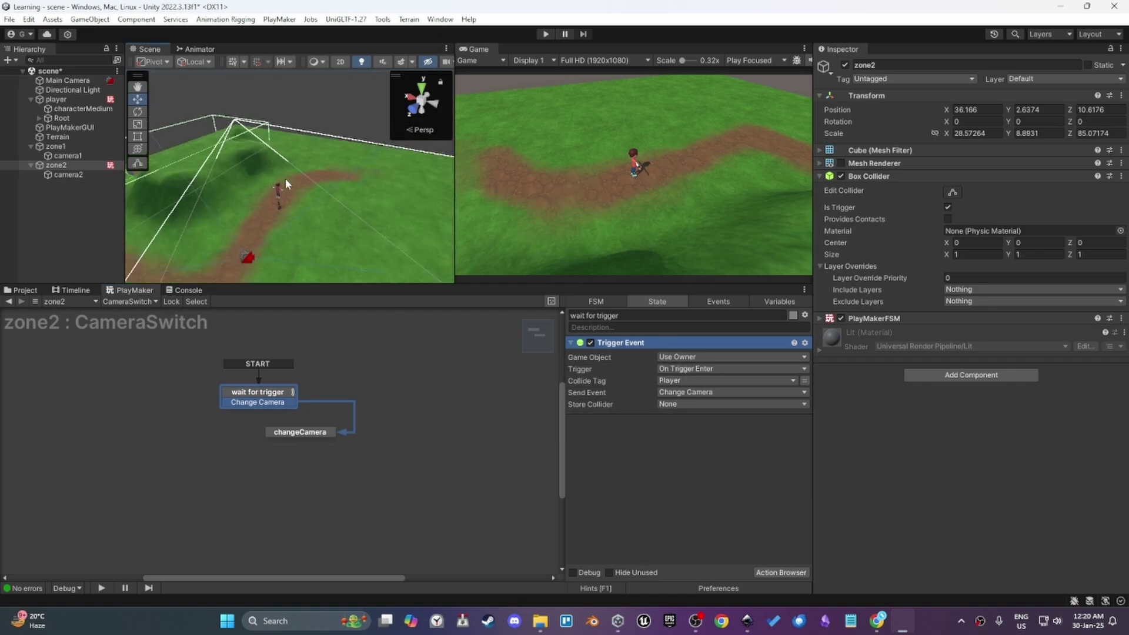
middle_drag(267, 233, 328, 229)
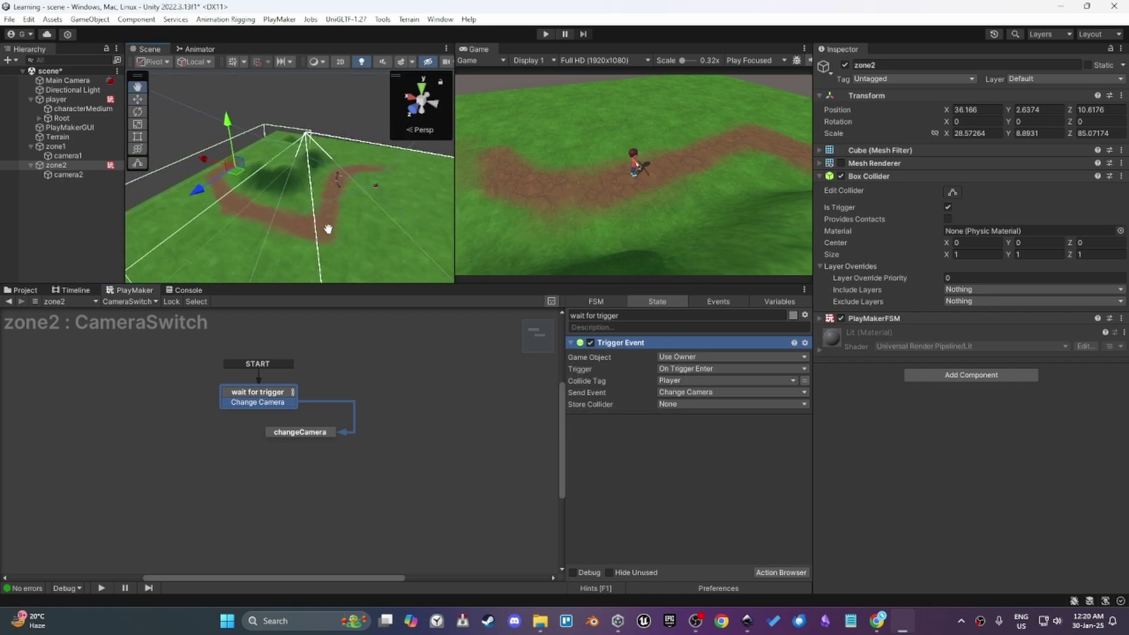
click(288, 432)
click(285, 405)
click(641, 344)
click(305, 436)
key(ctrl+v)
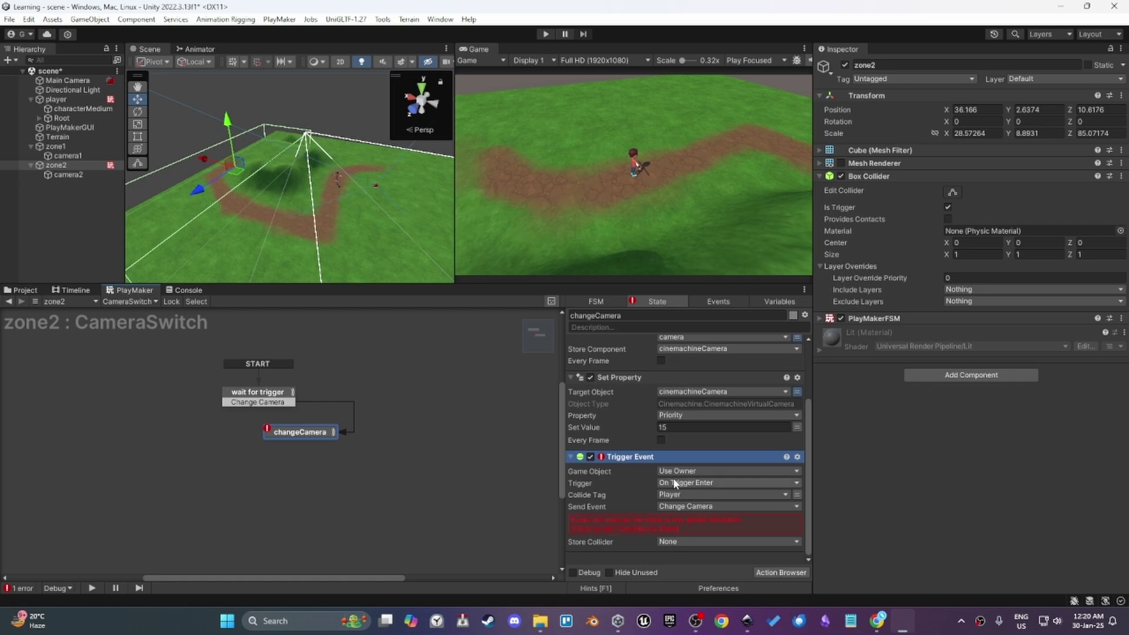
- Make changeCamera's Trigger Event send a new FINISHED transition on On Trigger Exit, and link that transition back to "wait for trigger"
click(673, 481)
click(702, 522)
click(666, 507)
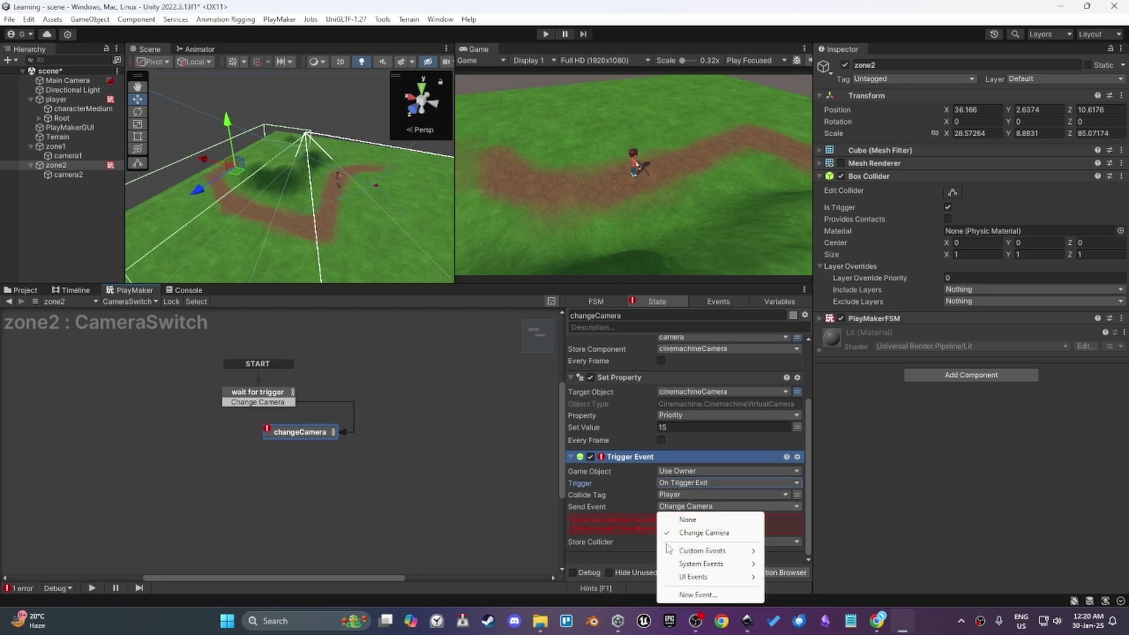
click(311, 434)
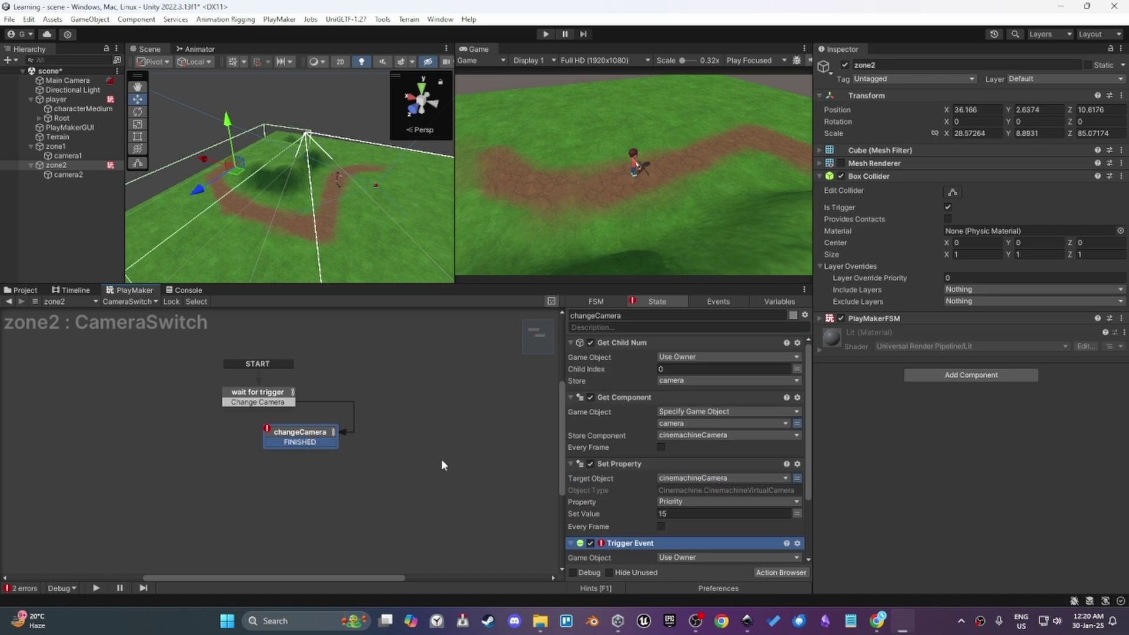
click(672, 508)
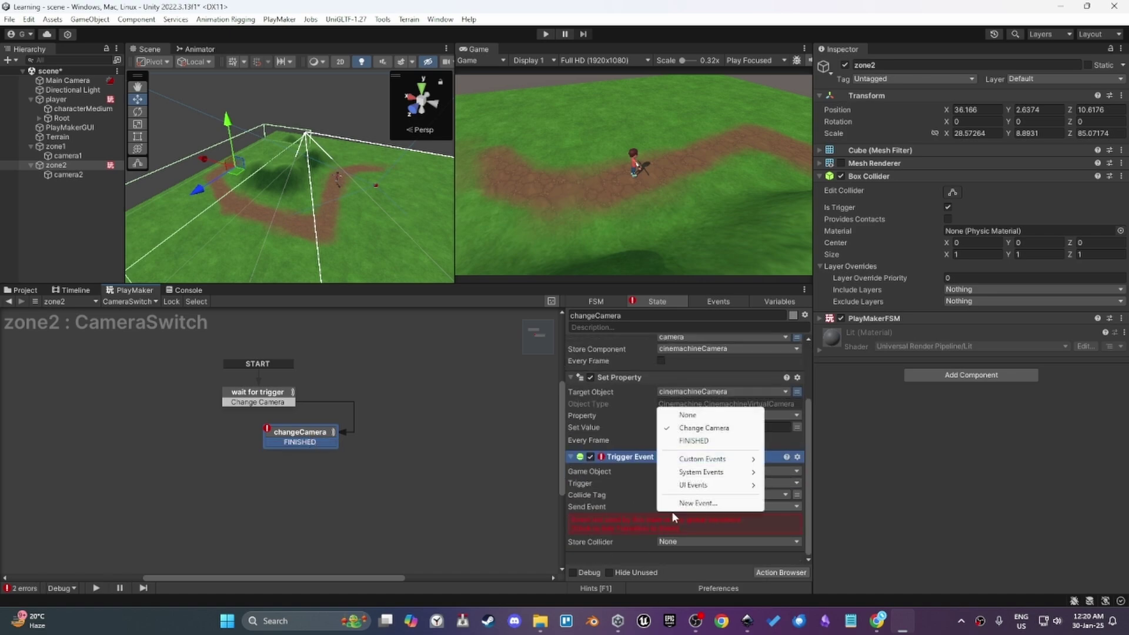
click(694, 441)
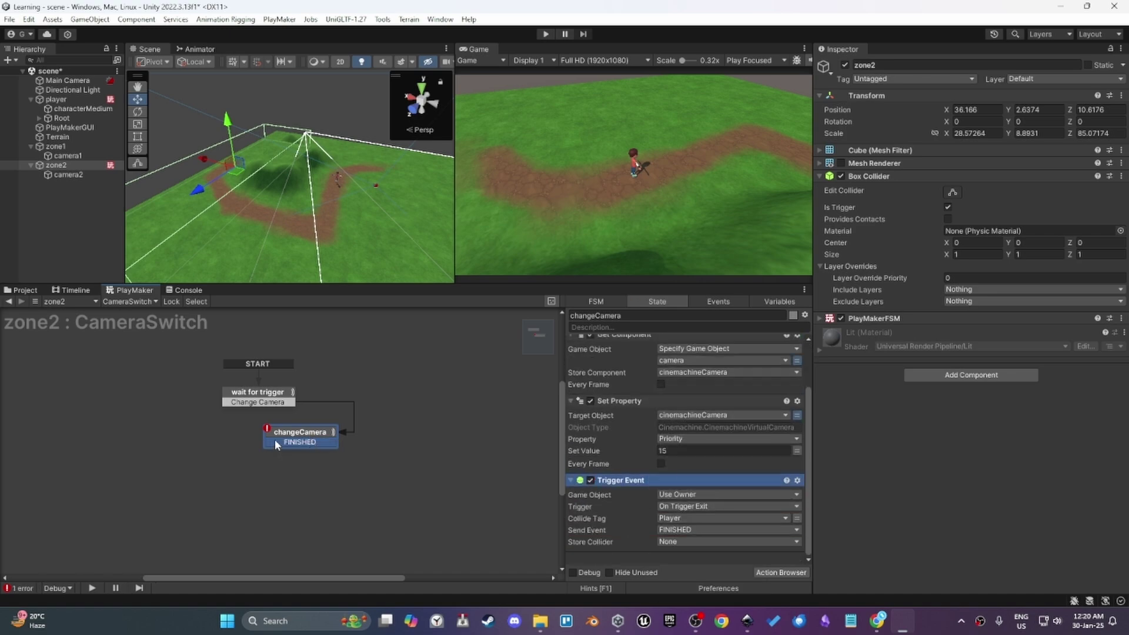
click(274, 440)
click(266, 400)
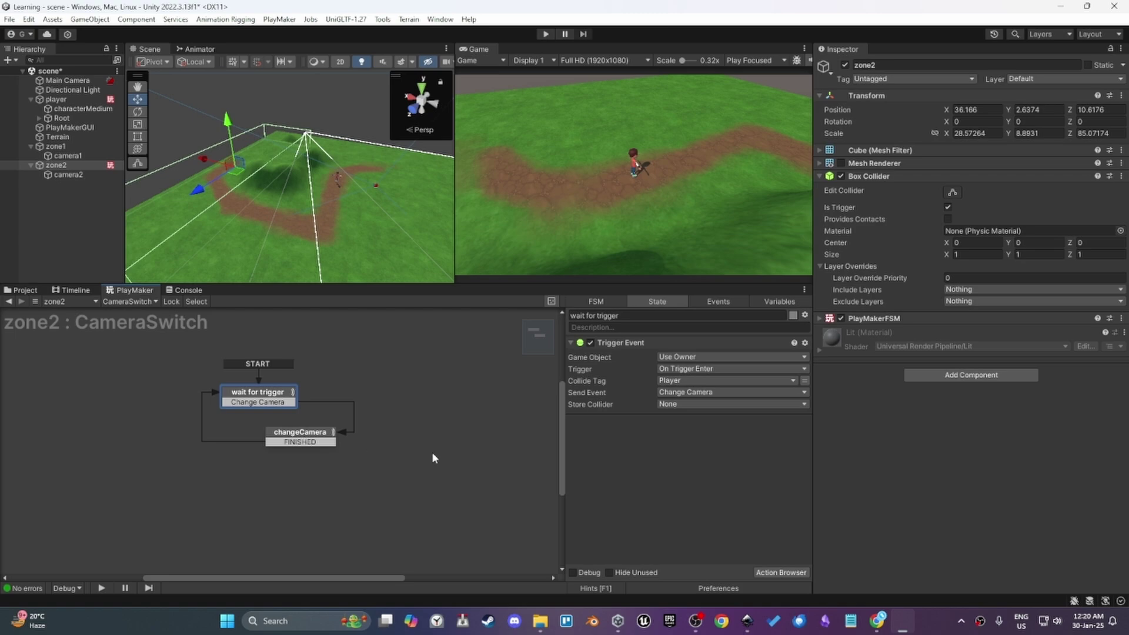
- Copy changeCamera's Get Child Num, Get Component and Set Property actions above Trigger Event in "wait for trigger", with the priority set to 0
click(313, 442)
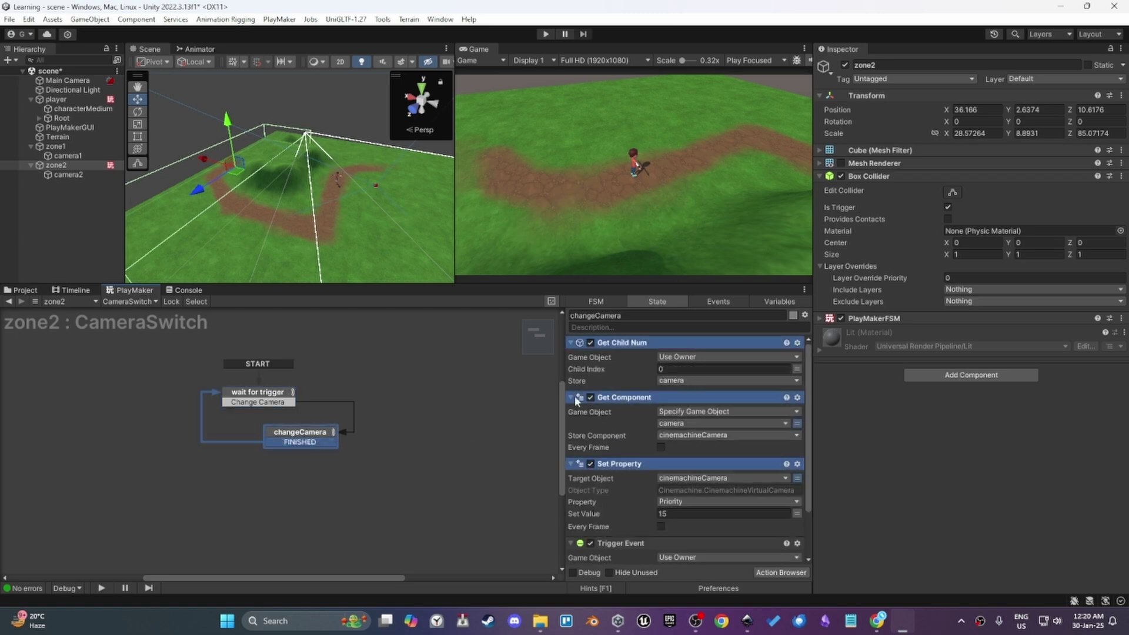
click(574, 397)
click(647, 369)
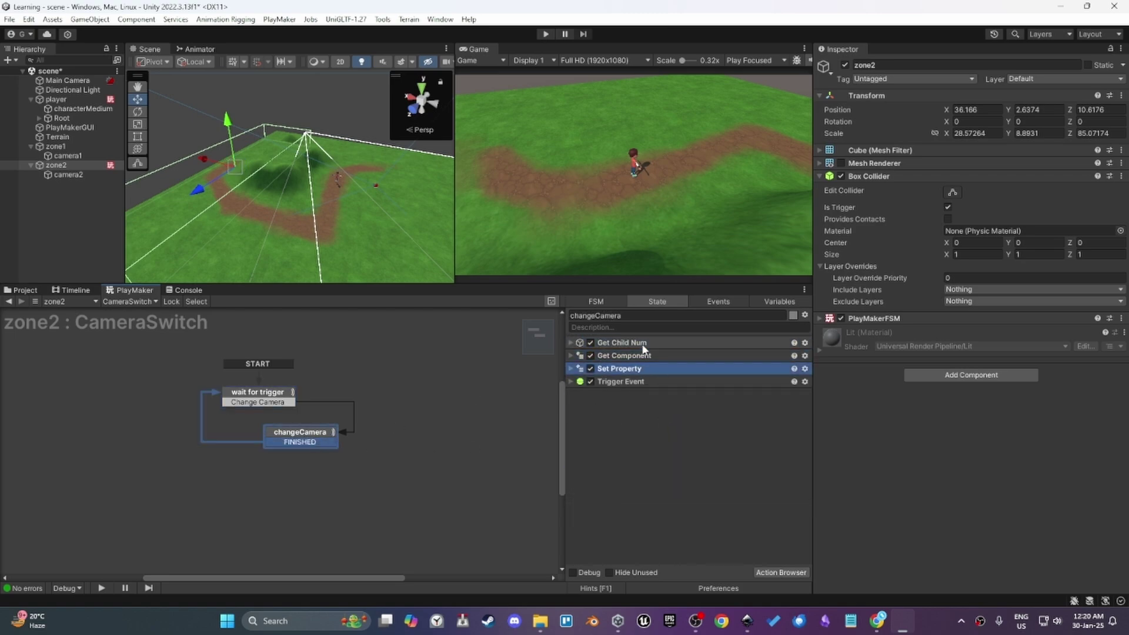
shift+click(643, 348)
click(272, 404)
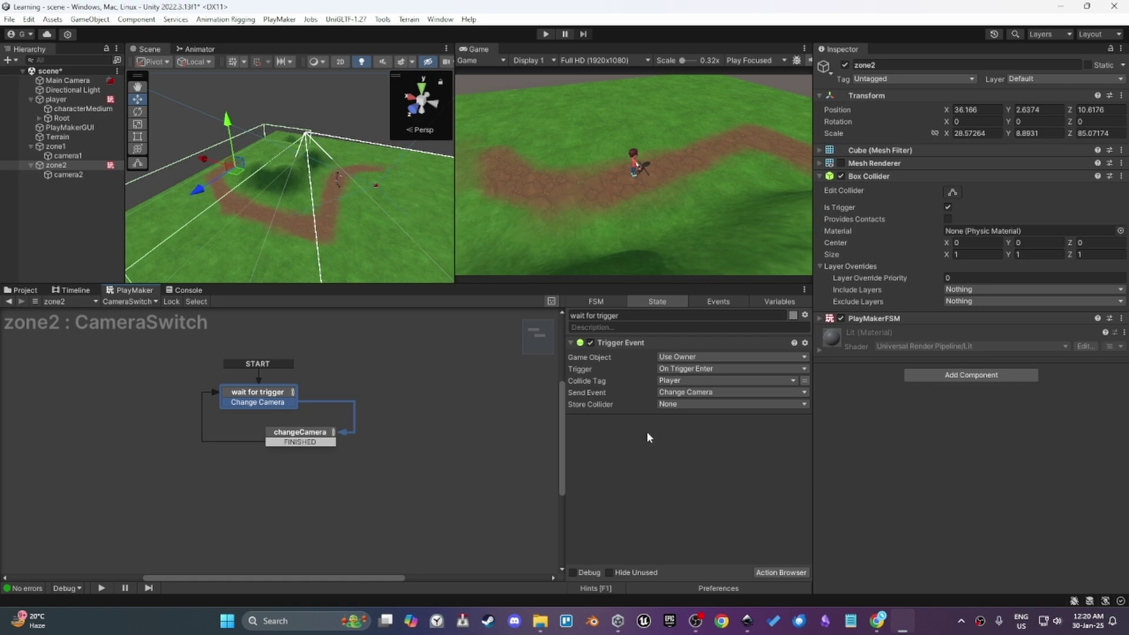
key(ctrl+v)
drag(643, 422, 644, 346)
click(622, 465)
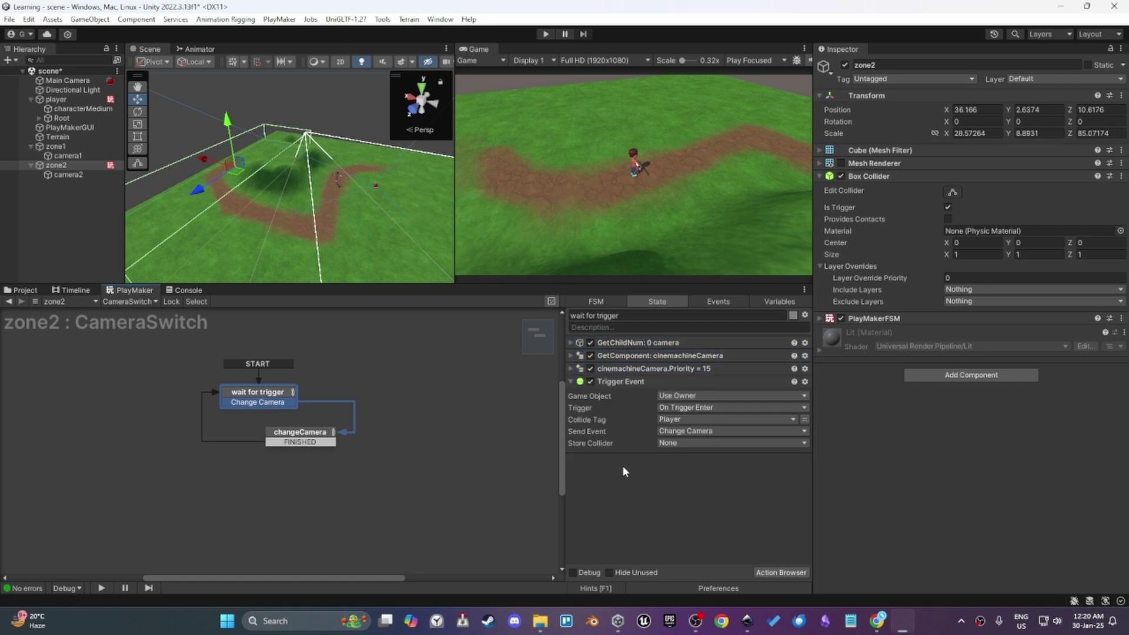
click(571, 370)
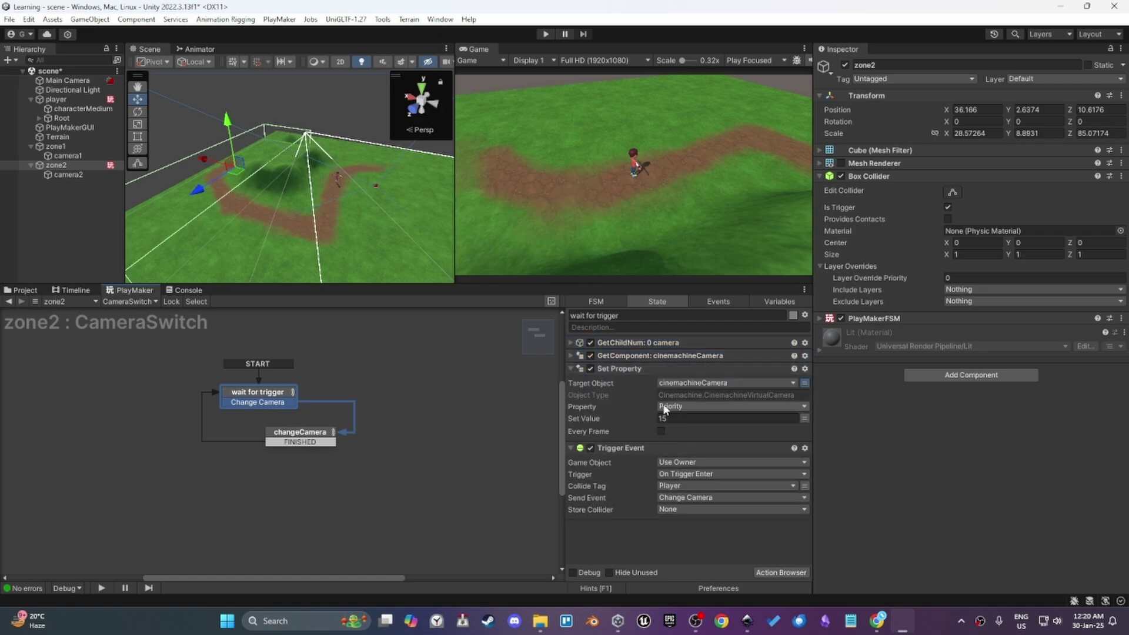
click(682, 418)
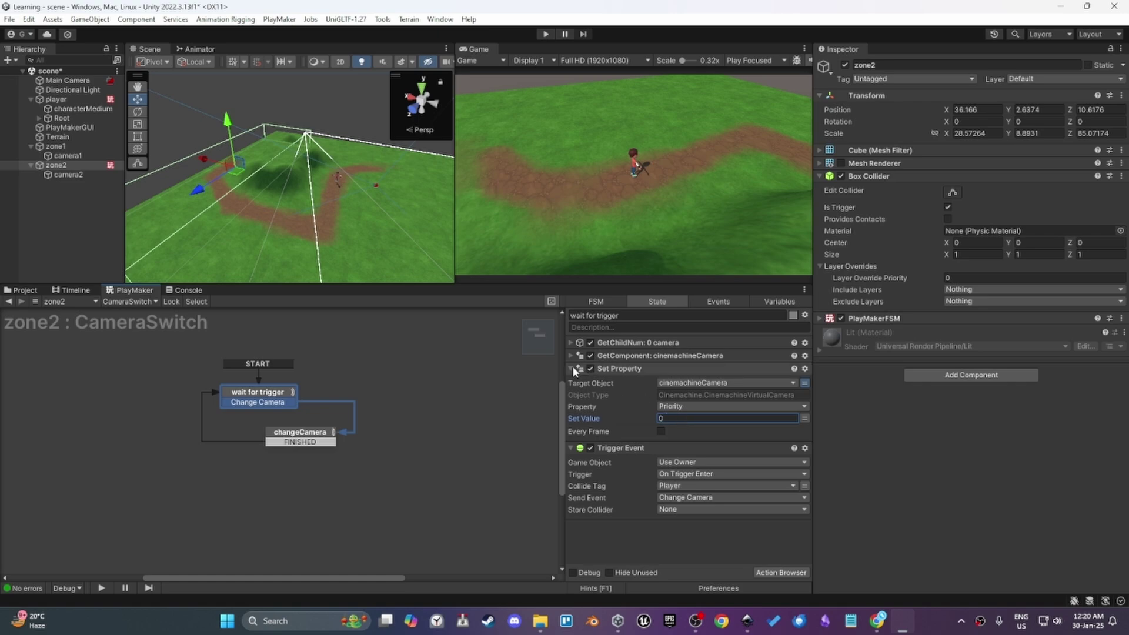
- Set camera2's virtual camera priority to 10 and its Framing Transposer camera distance to 20
click(253, 211)
right_drag(253, 212, 229, 190)
click(66, 175)
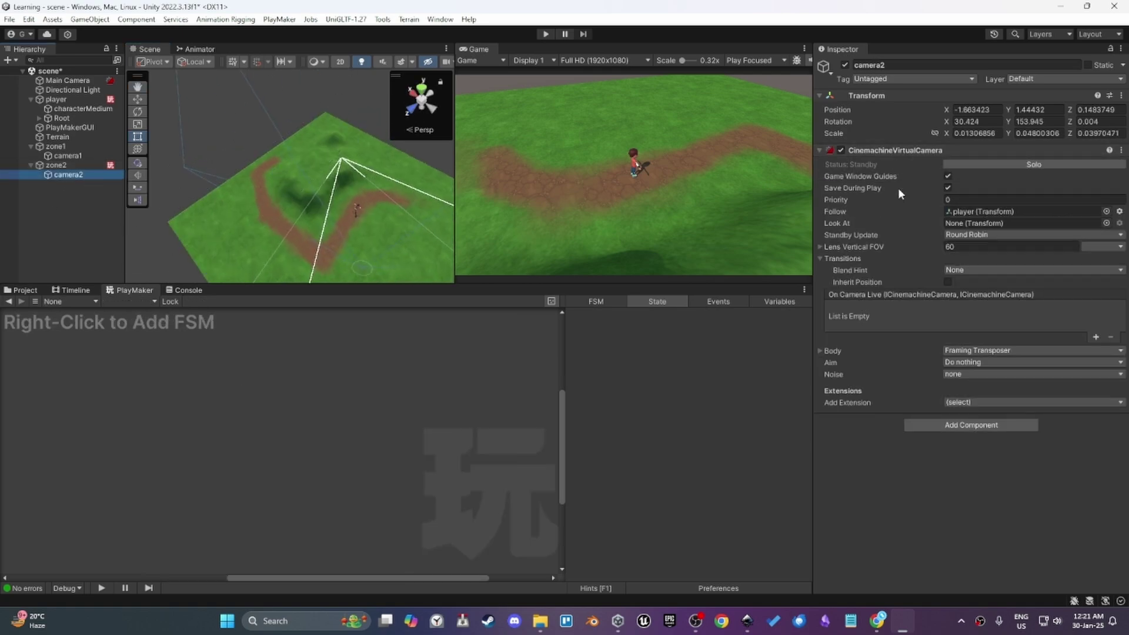
click(959, 199)
text(10)
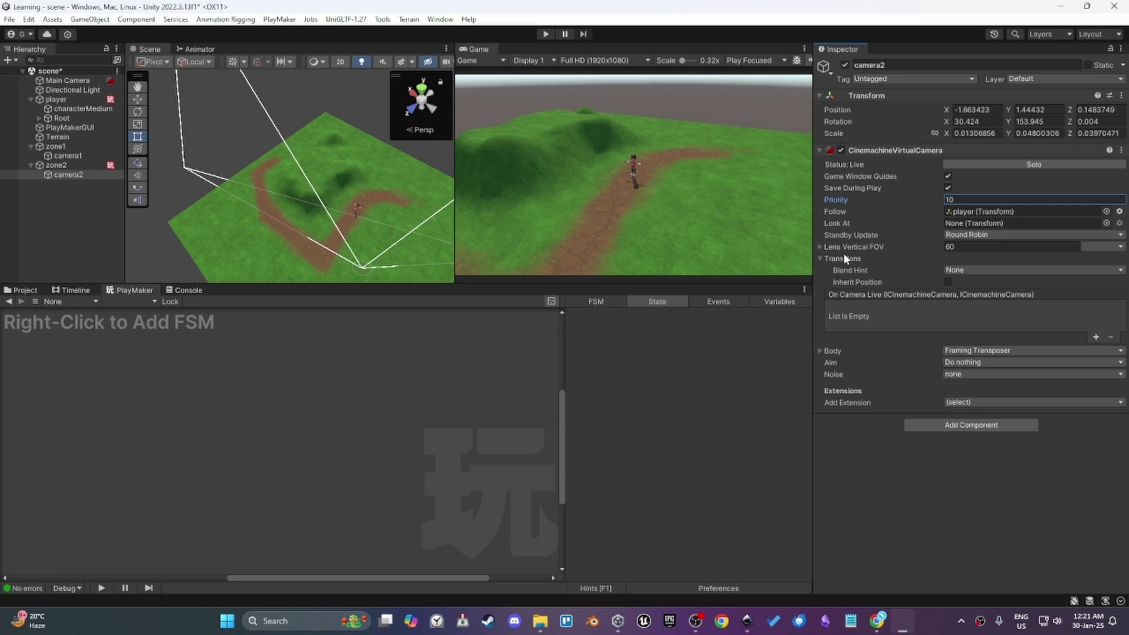
click(834, 351)
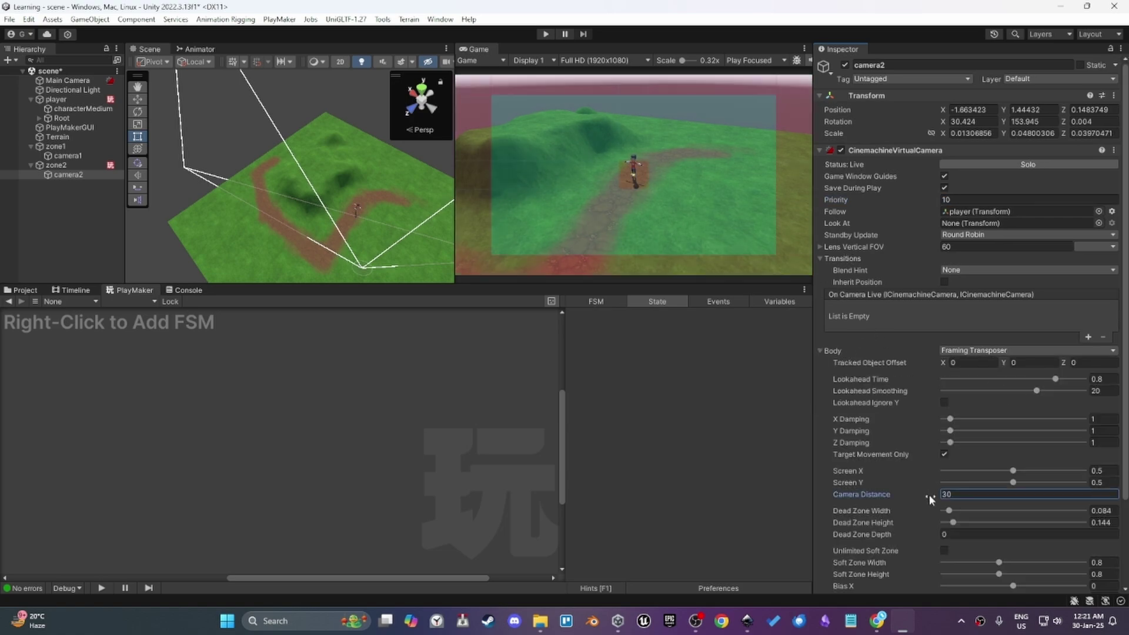
drag(929, 495, 762, 494)
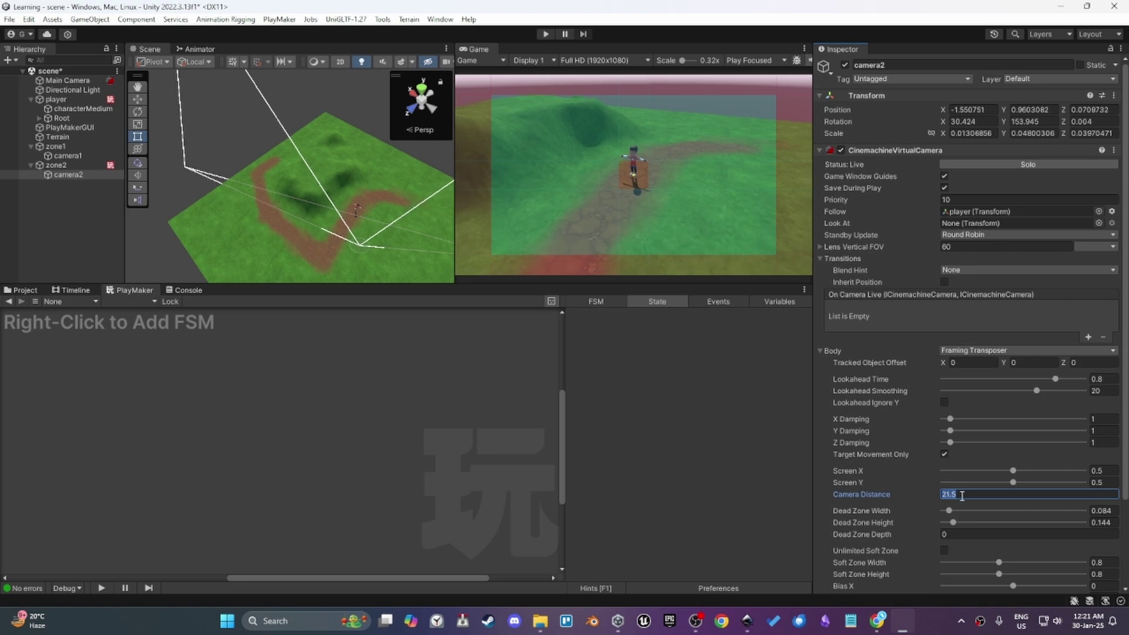
text(20)
- Align camera2 with a closer scene view of the player on the path, rotated about 30 in X and 133 in Y
scroll(392, 208, up, 5)
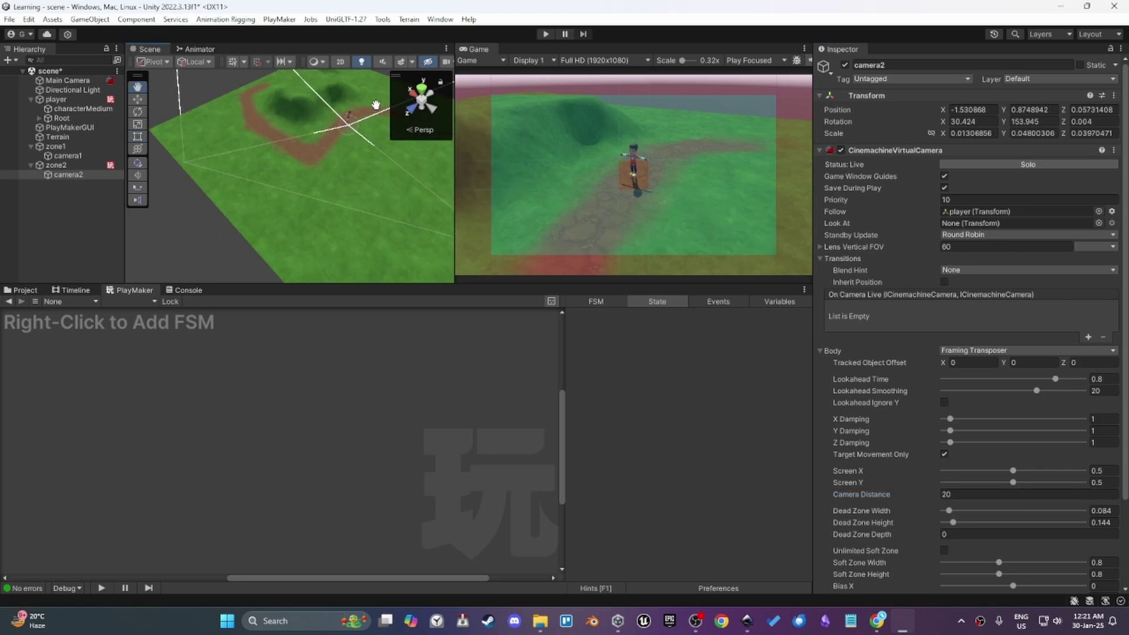
middle_drag(343, 161, 317, 204)
scroll(317, 204, up, 3)
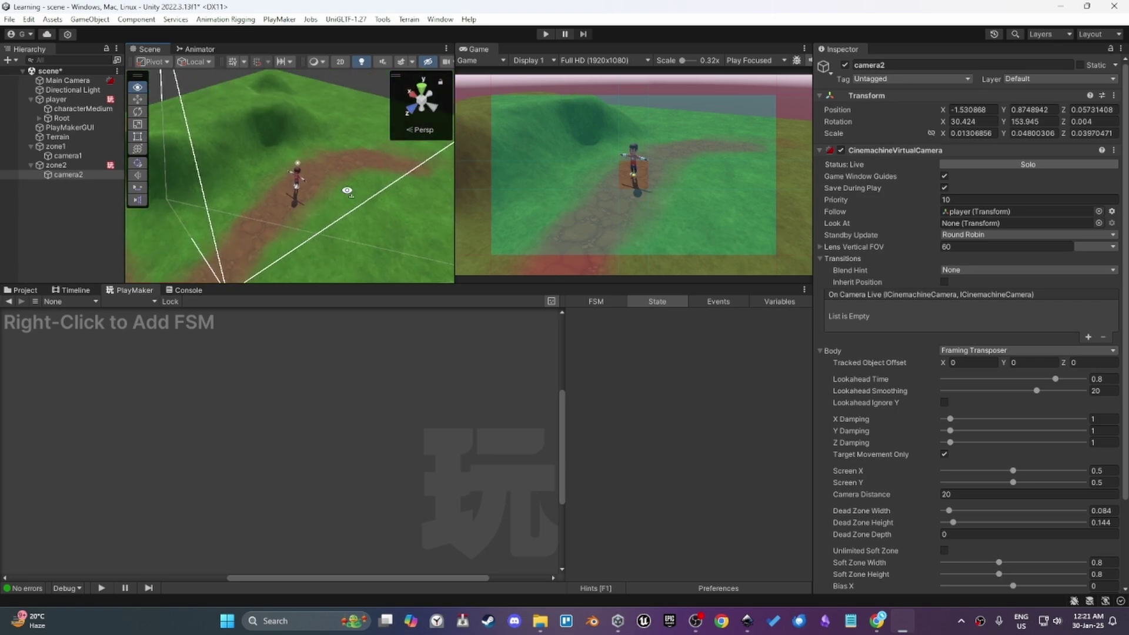
alt+drag(317, 177, 323, 140)
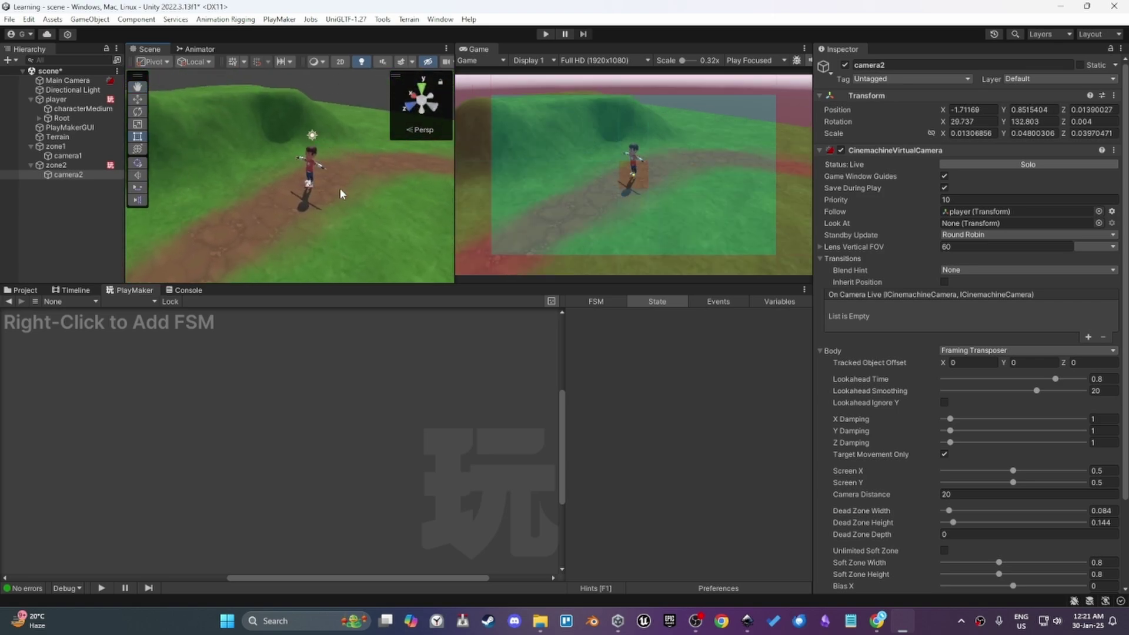
click(65, 174)
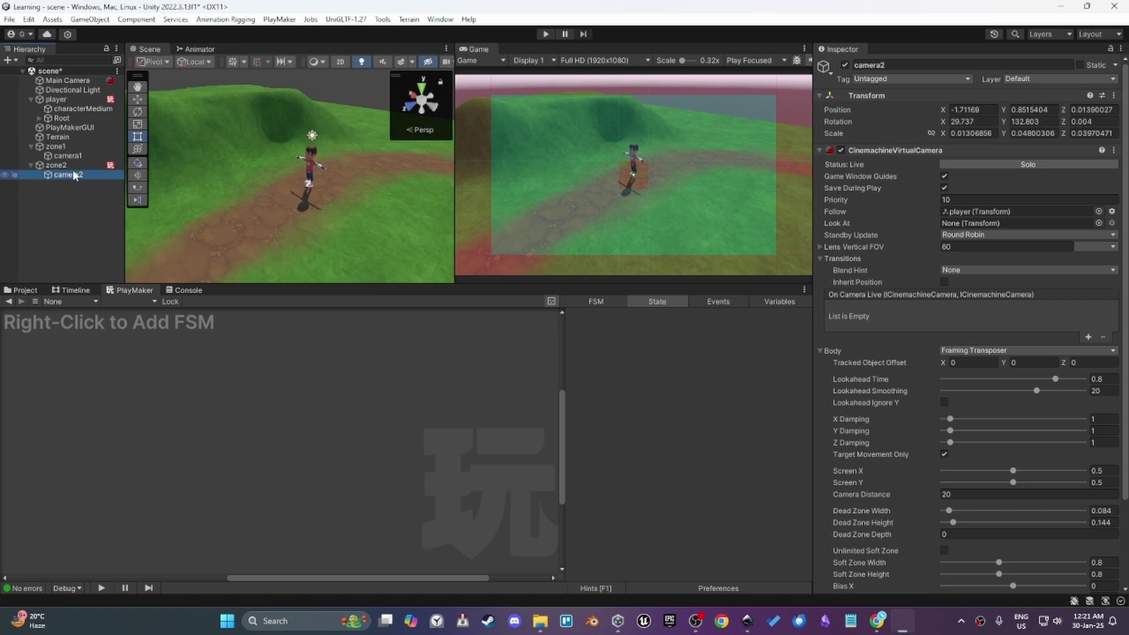
- Shorten the zone2 box from the top view to a Z scale of about 45.3, keeping its far end in place
click(74, 165)
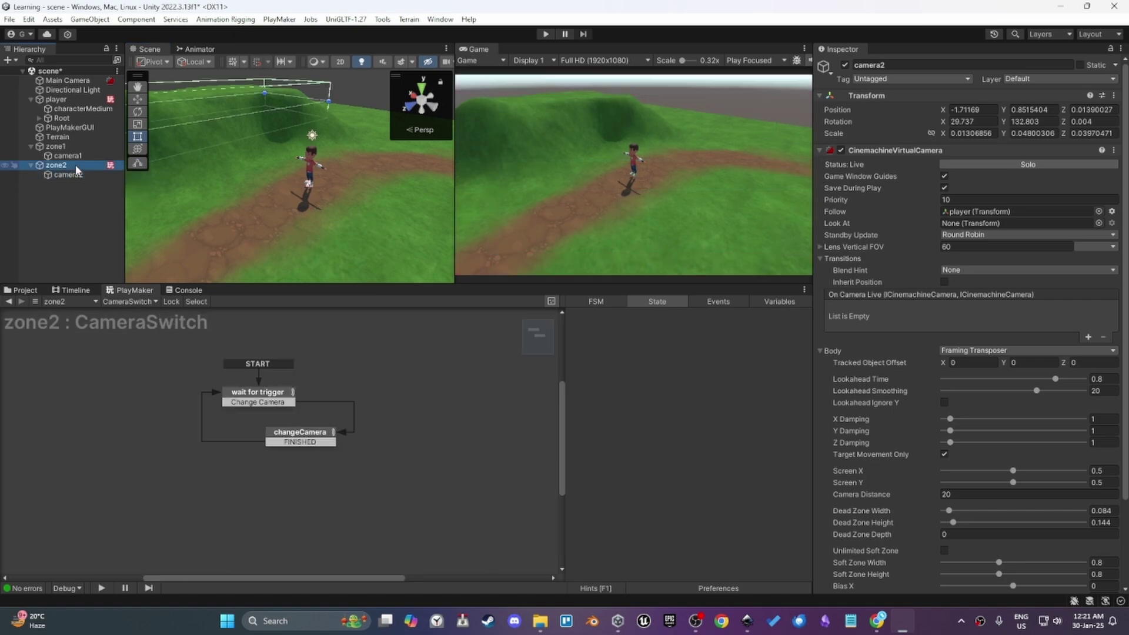
alt+drag(262, 108, 263, 193)
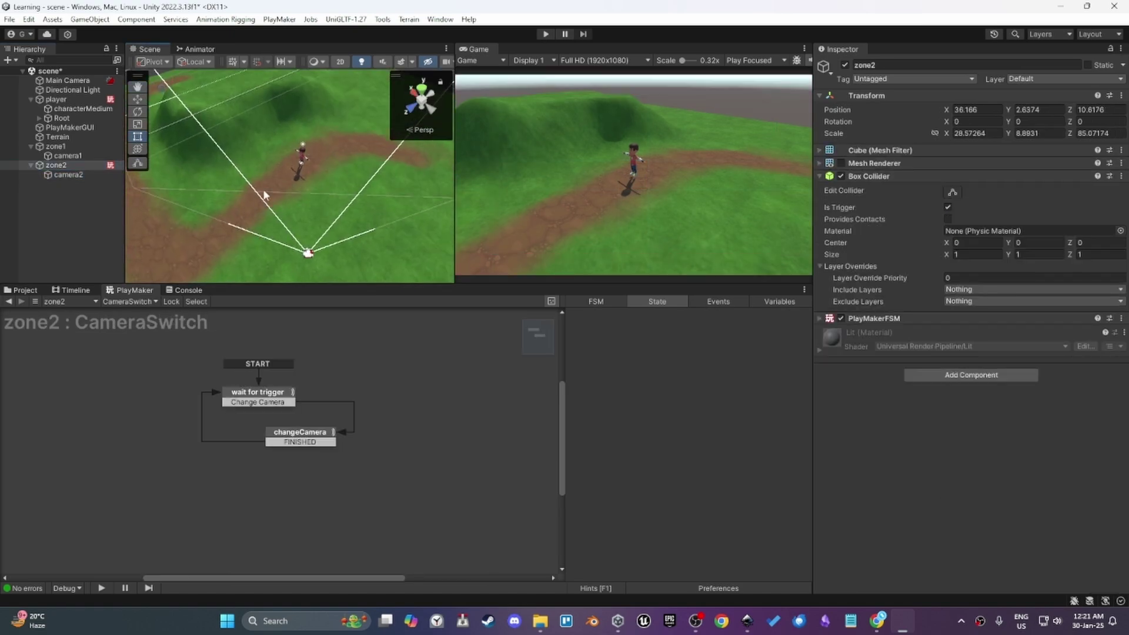
middle_drag(260, 153, 307, 191)
click(422, 94)
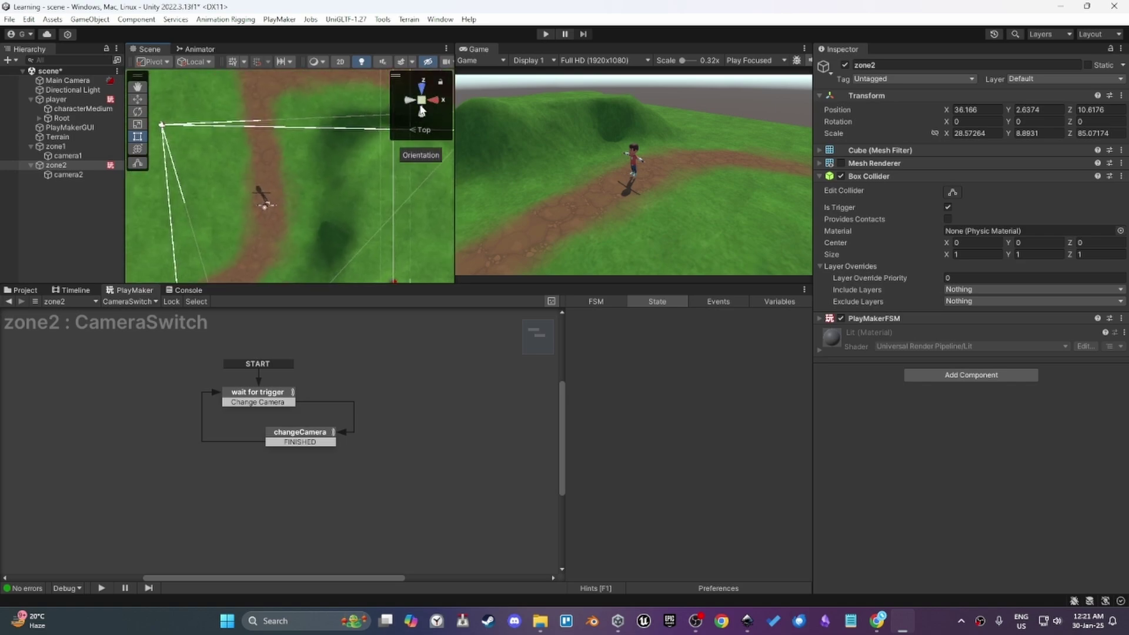
scroll(383, 133, down, 3)
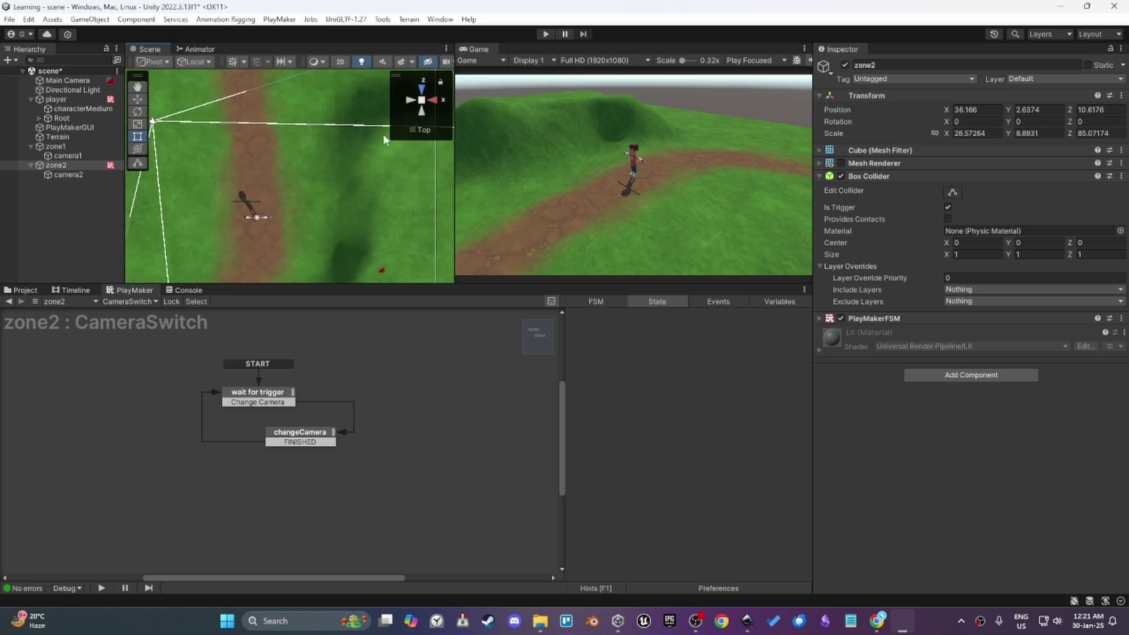
middle_drag(357, 167, 279, 181)
scroll(279, 181, down, 5)
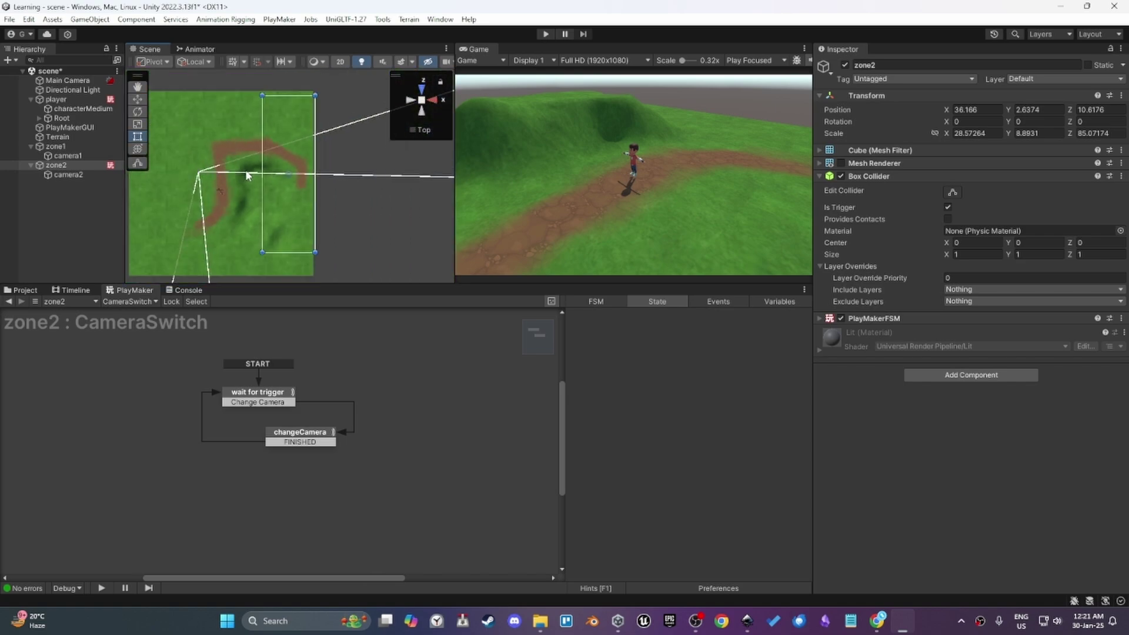
key(t)
scroll(275, 189, up, 2)
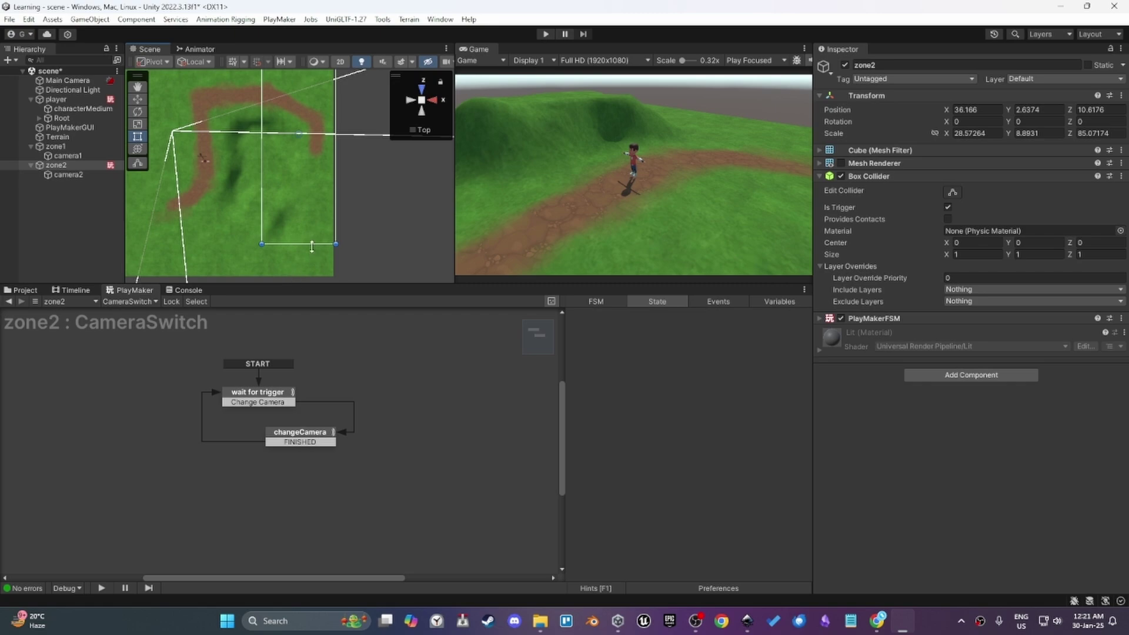
drag(311, 246, 321, 139)
key(w)
scroll(274, 160, down, 2)
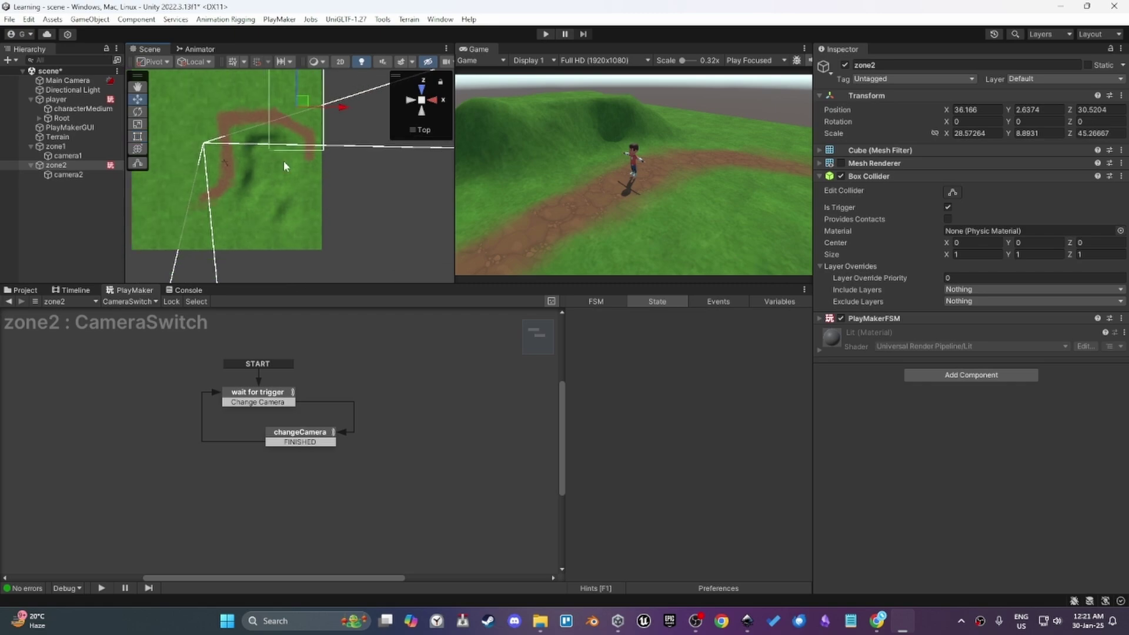
- Duplicate zone2, move the copy along Z to about -13.7, and enable the copy's Mesh Renderer
middle_drag(299, 108, 309, 161)
key(ctrl+d)
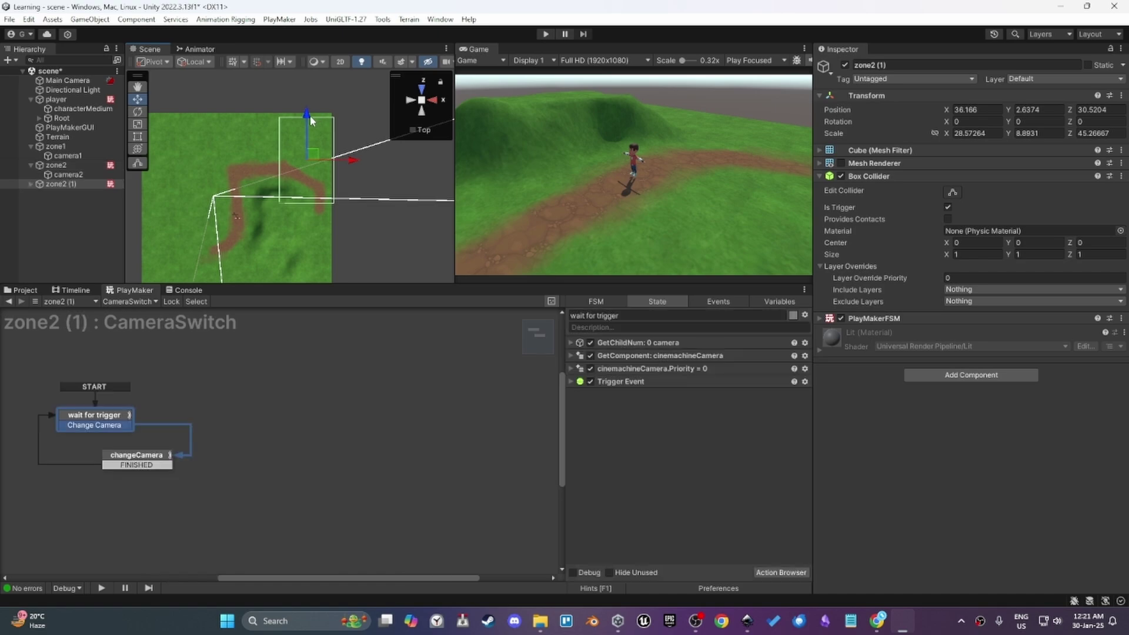
drag(309, 115, 389, 129)
click(841, 163)
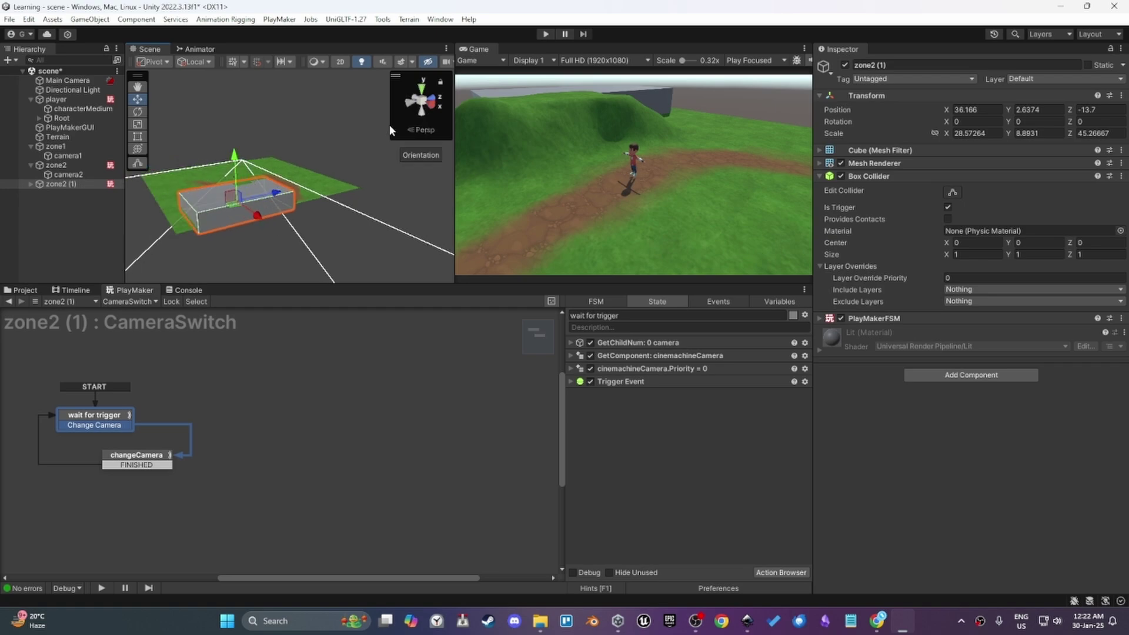
- Shift the duplicated zone to Z about -14.7 so it meets zone2, showing zone2's box only temporarily as a reference
click(56, 165)
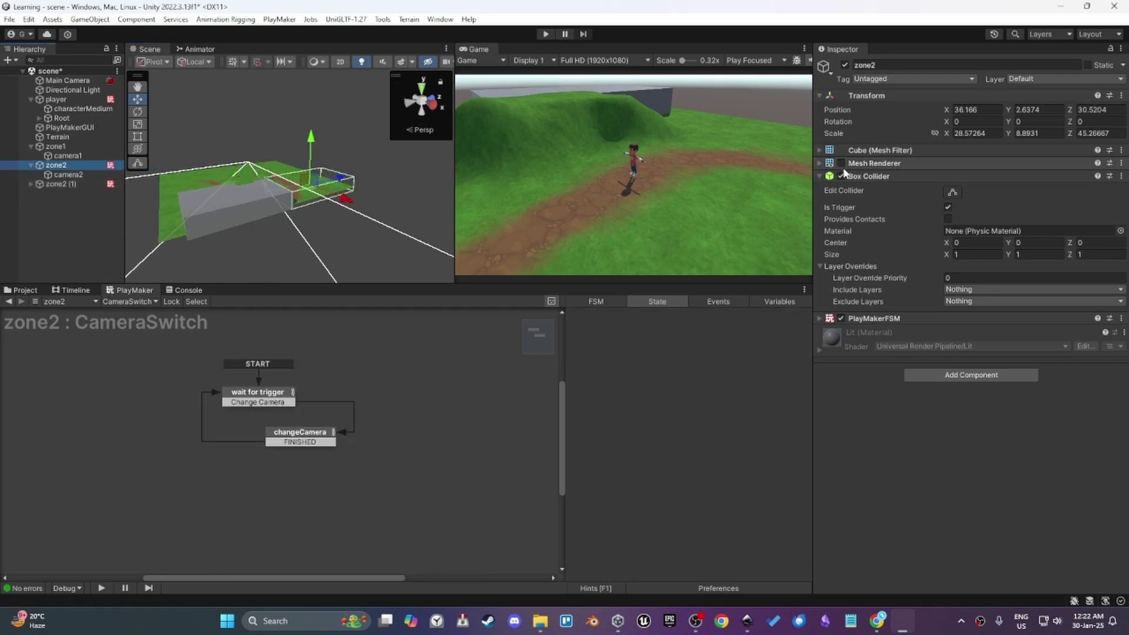
scroll(245, 211, up, 5)
click(270, 237)
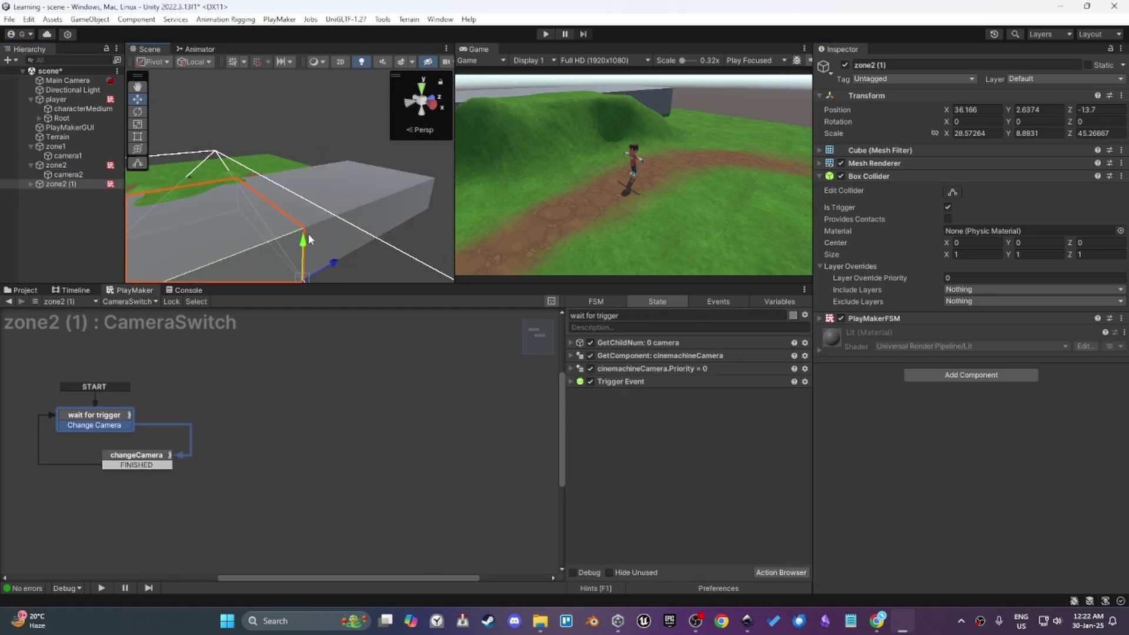
drag(308, 234, 295, 230)
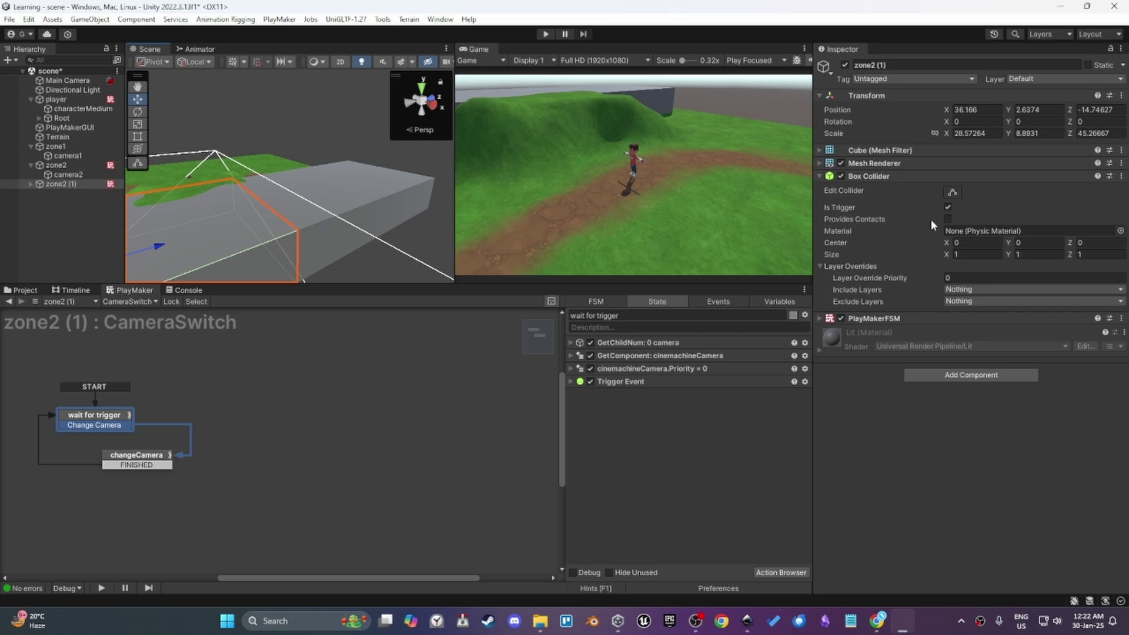
click(325, 203)
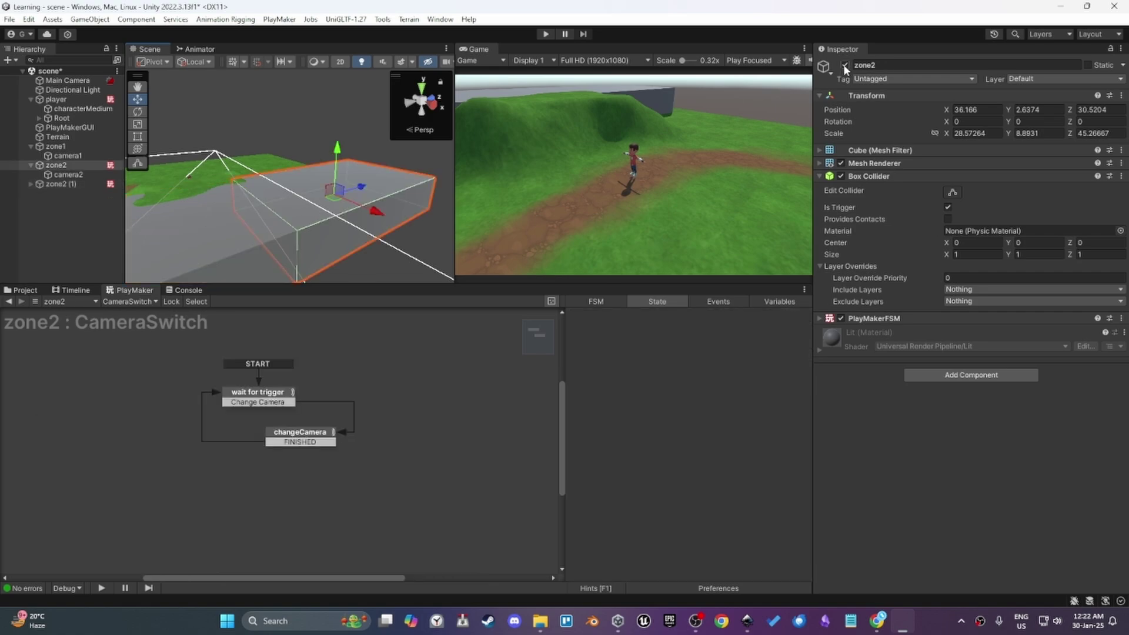
- Rename the duplicated zone2 (1) object as zone3
click(61, 184)
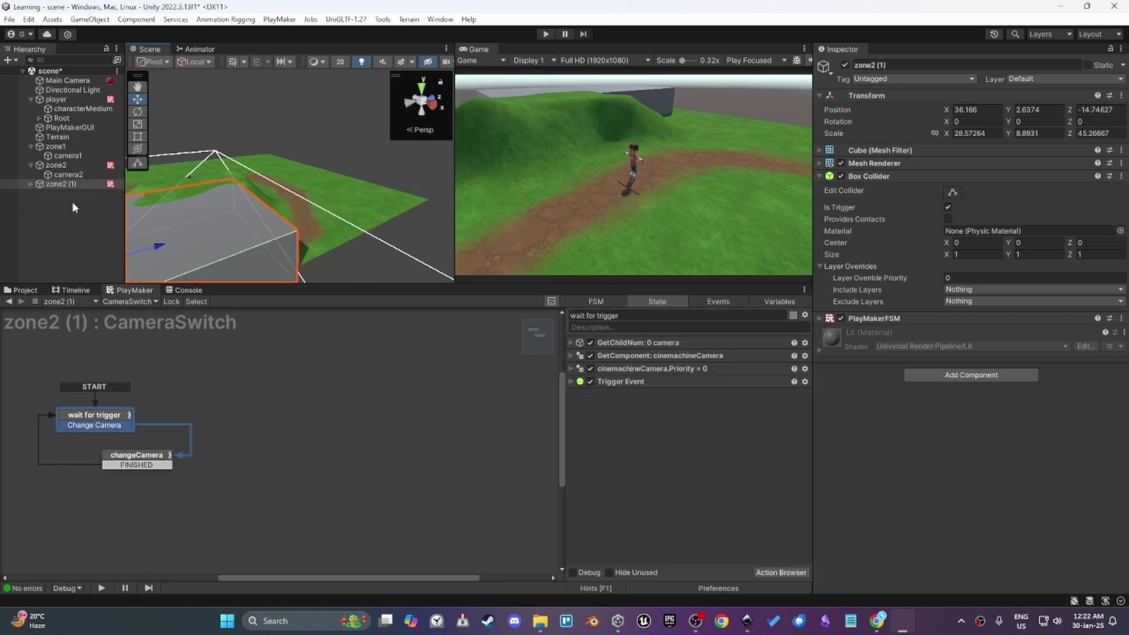
click(64, 185)
key(Return)
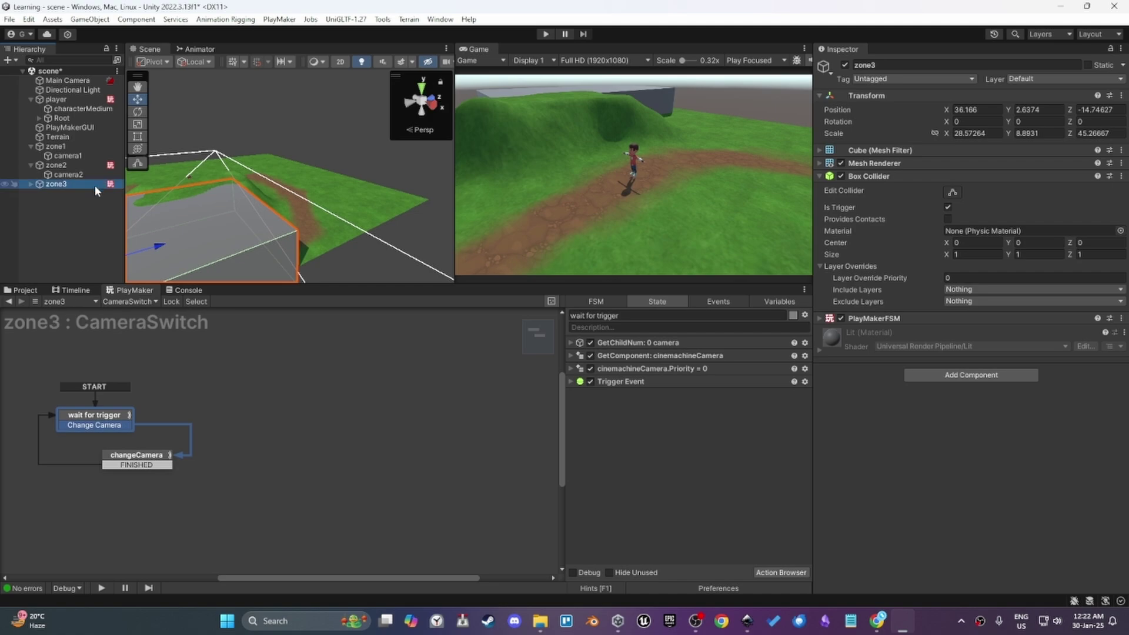
scroll(406, 206, down, 7)
alt+drag(248, 171, 353, 197)
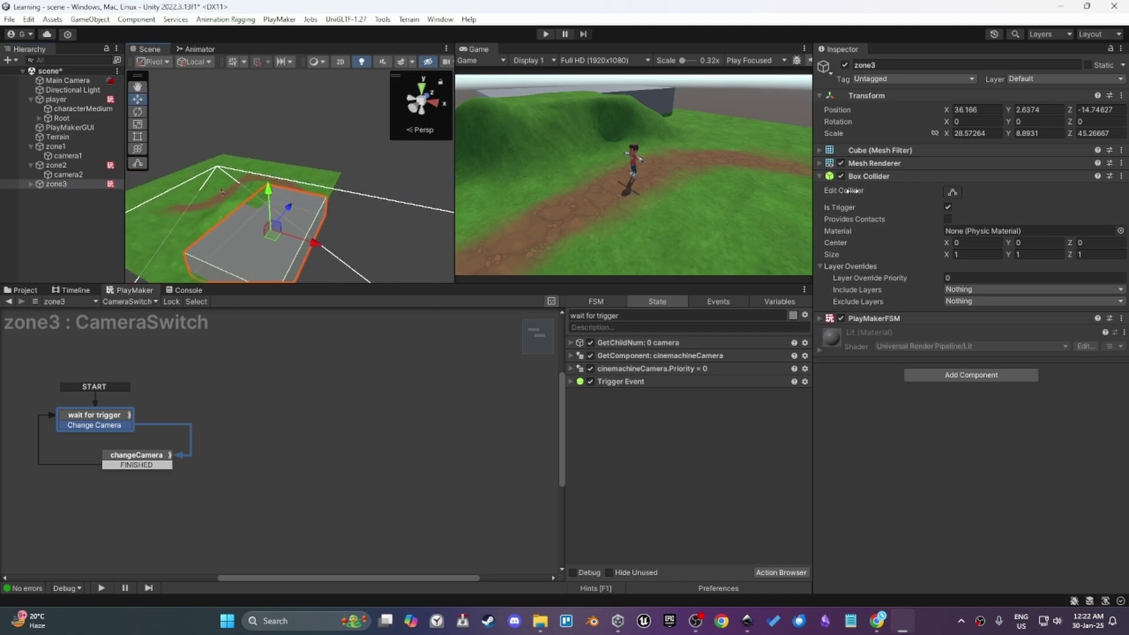
- Hide zone3's box by disabling its Mesh Renderer, and select the camera nested under zone3
click(841, 163)
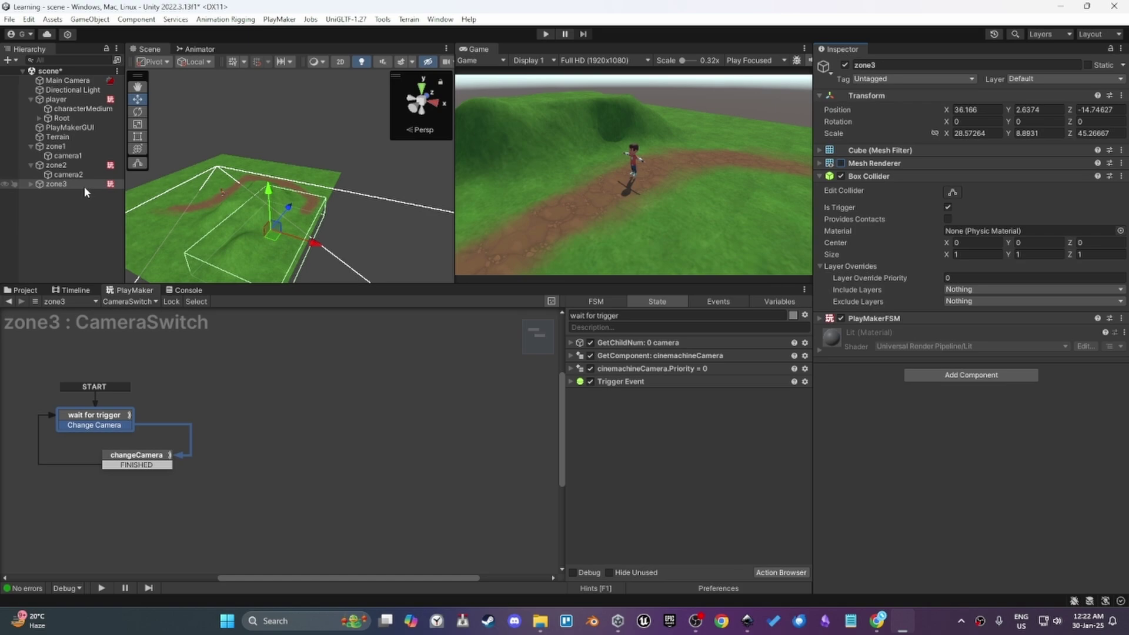
click(30, 185)
click(46, 190)
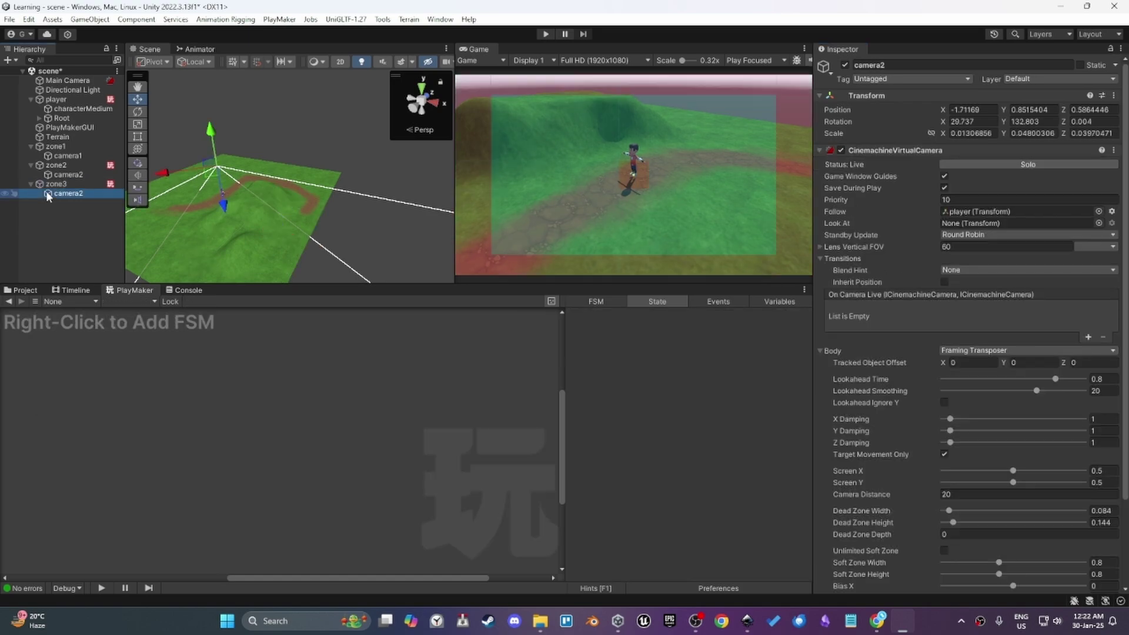
- Check the virtual camera priorities under zone2 and zone1 against the one under zone3
click(73, 173)
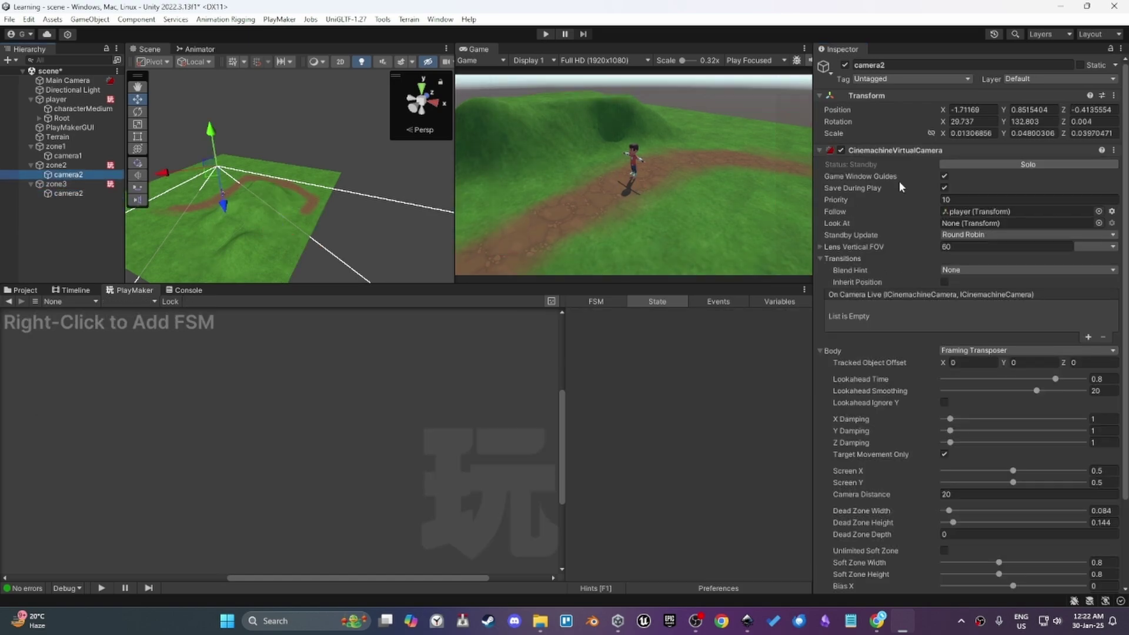
click(952, 200)
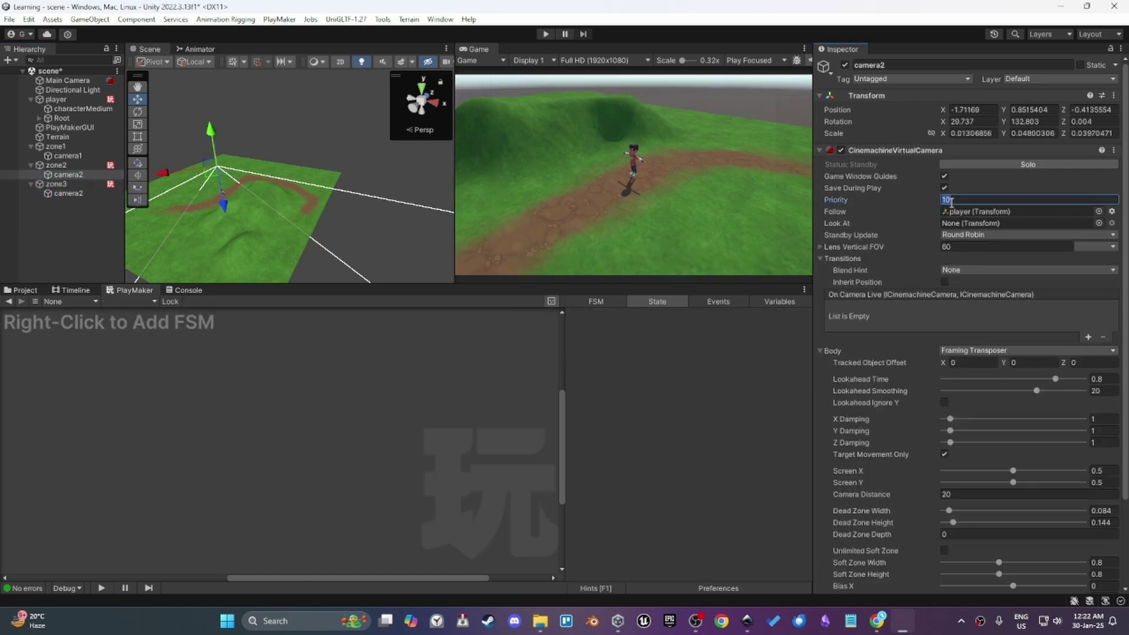
click(68, 156)
click(64, 193)
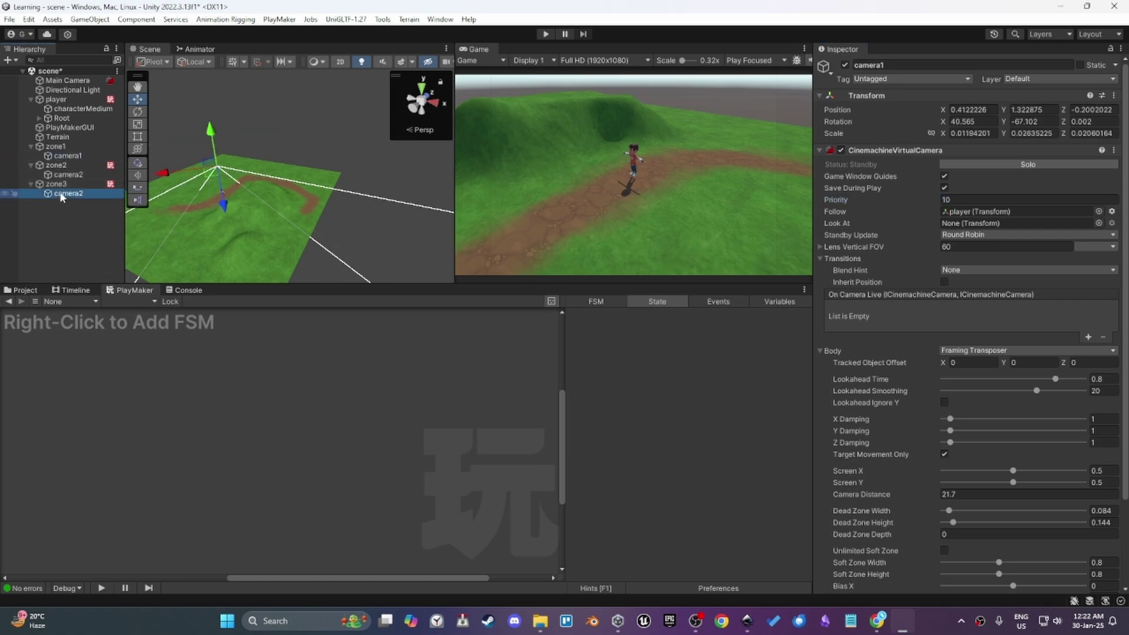
click(80, 195)
click(83, 222)
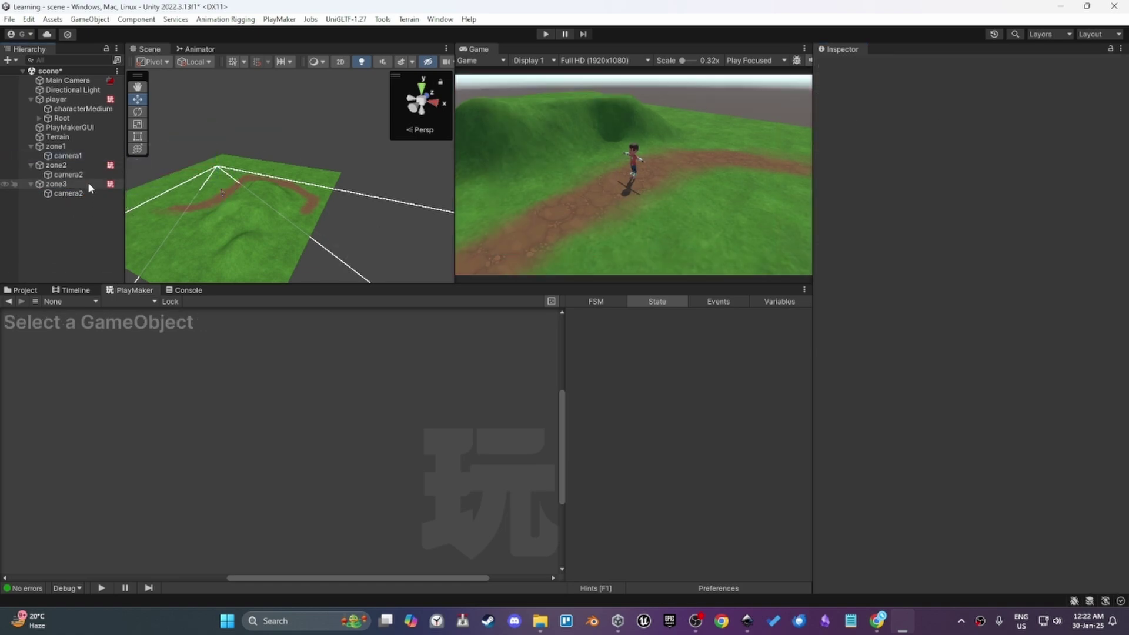
- Set the Priority of zone3's child virtual camera to 100
click(78, 194)
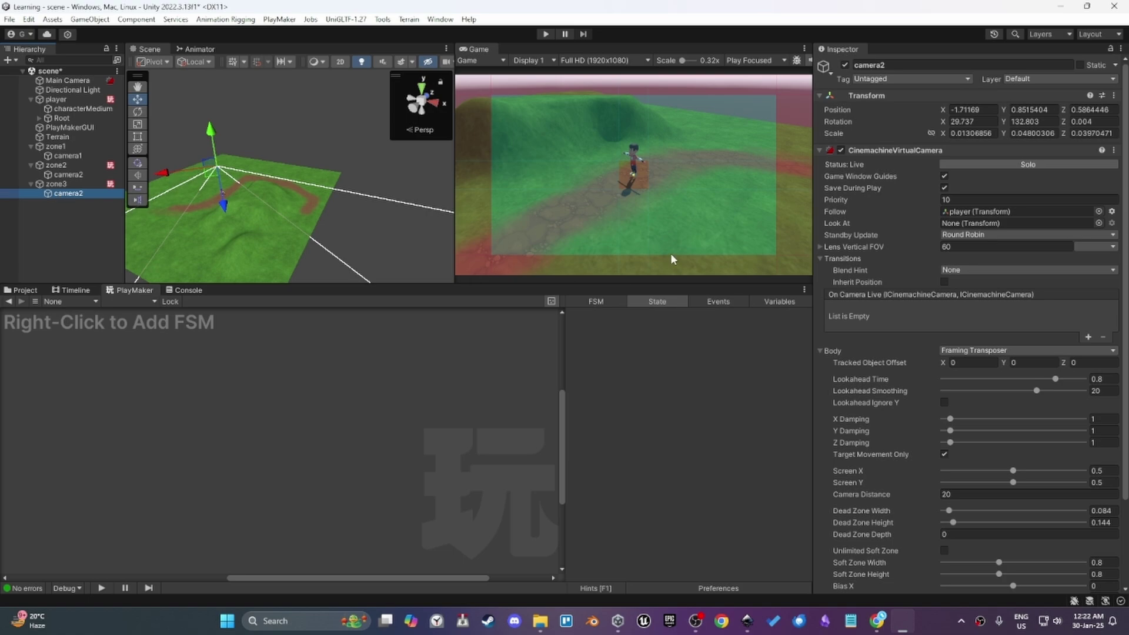
click(839, 201)
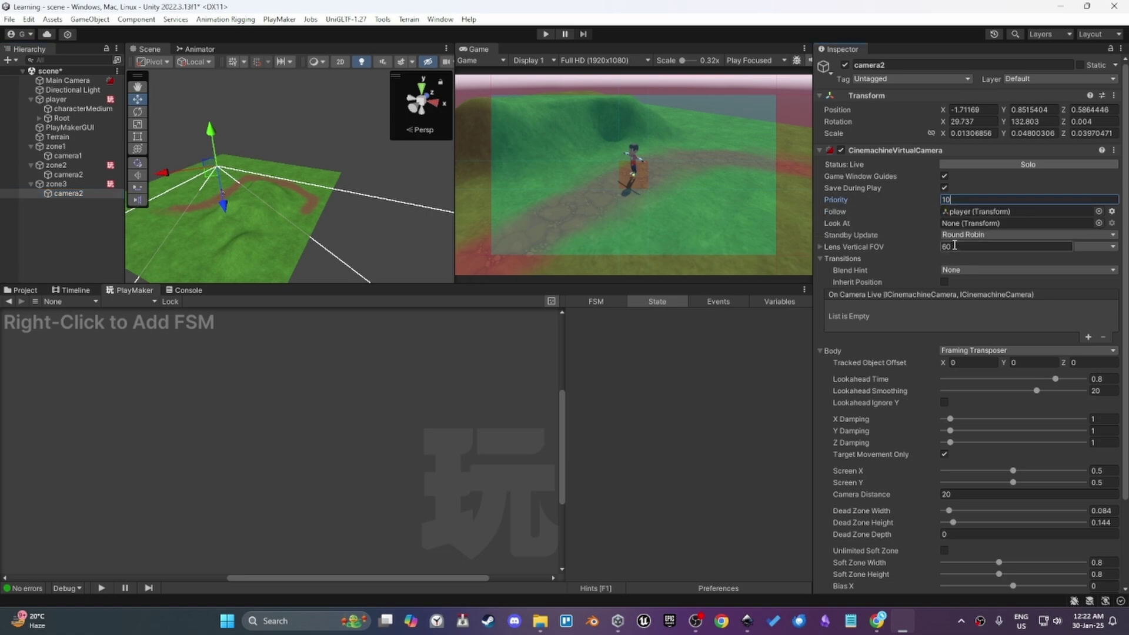
text(0)
- Frame the player looking along the dirt path and align zone3's camera to that view, at rotation about X 30.7, Y -165.5
scroll(242, 188, up, 2)
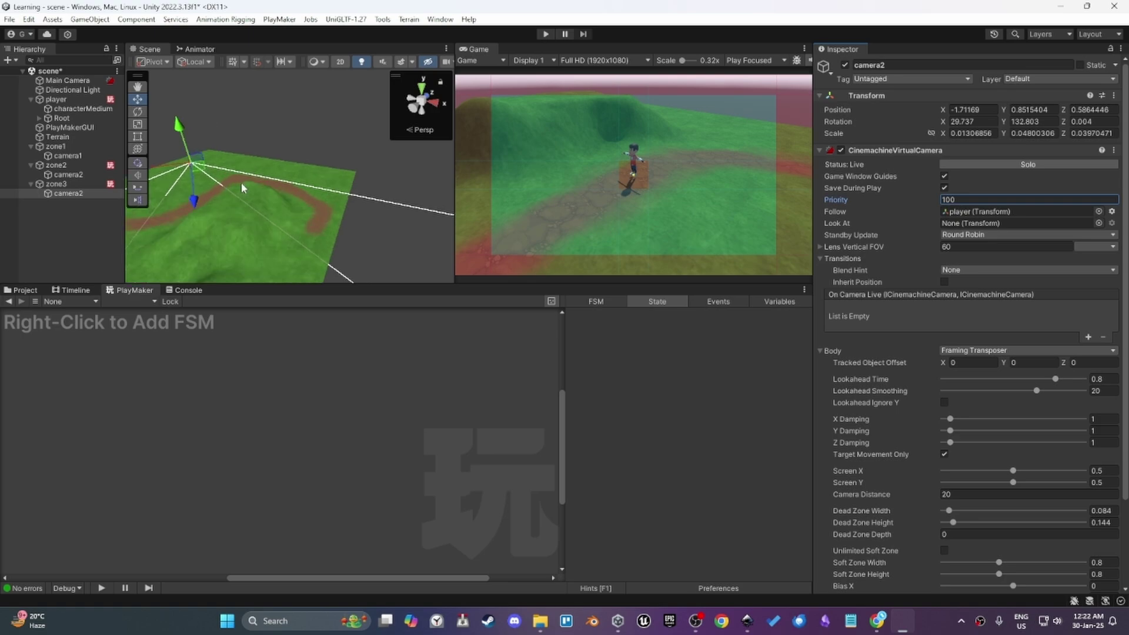
scroll(242, 188, up, 2)
middle_drag(214, 239, 276, 180)
scroll(328, 210, up, 4)
alt+drag(386, 169, 817, 184)
middle_drag(324, 151, 328, 211)
scroll(323, 123, up, 1)
key(ctrl+shift+f)
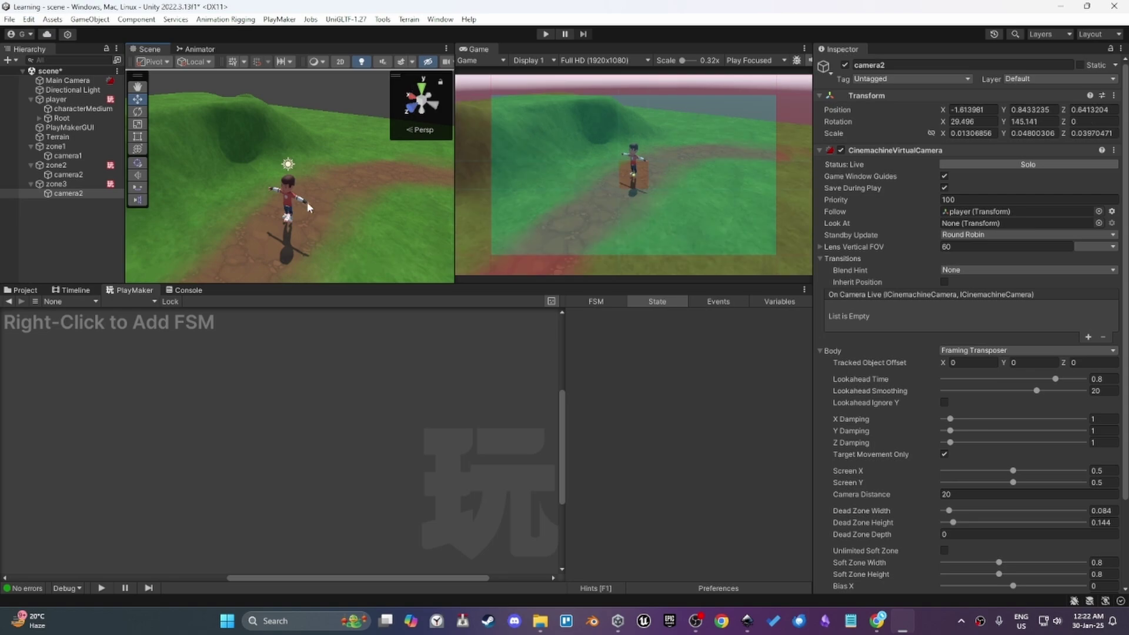
alt+drag(307, 202, 447, 209)
key(ctrl+shift+f)
alt+drag(321, 183, 400, 158)
key(ctrl+shift+f)
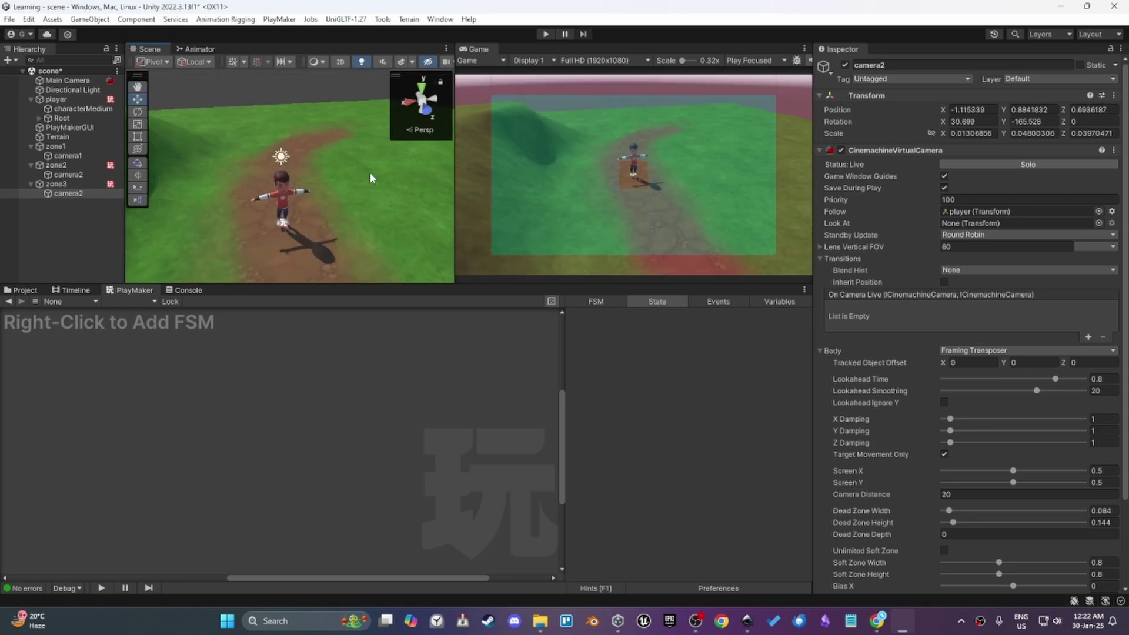
- Set the Camera Distance of zone3's virtual camera to 15
scroll(369, 173, down, 2)
scroll(977, 408, down, 3)
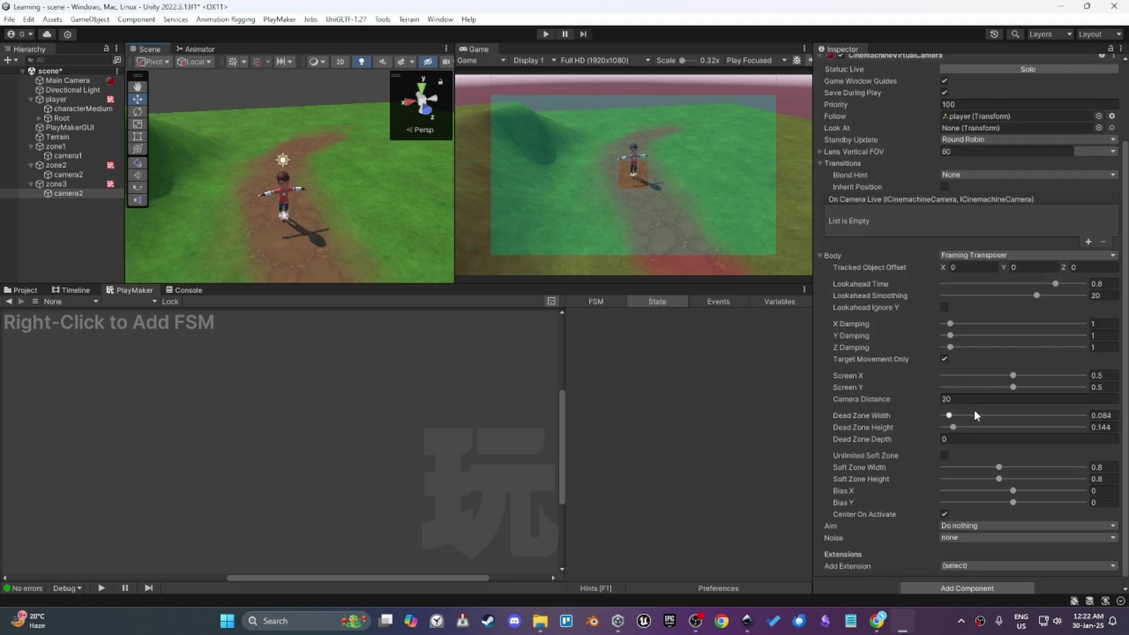
drag(938, 403, 901, 404)
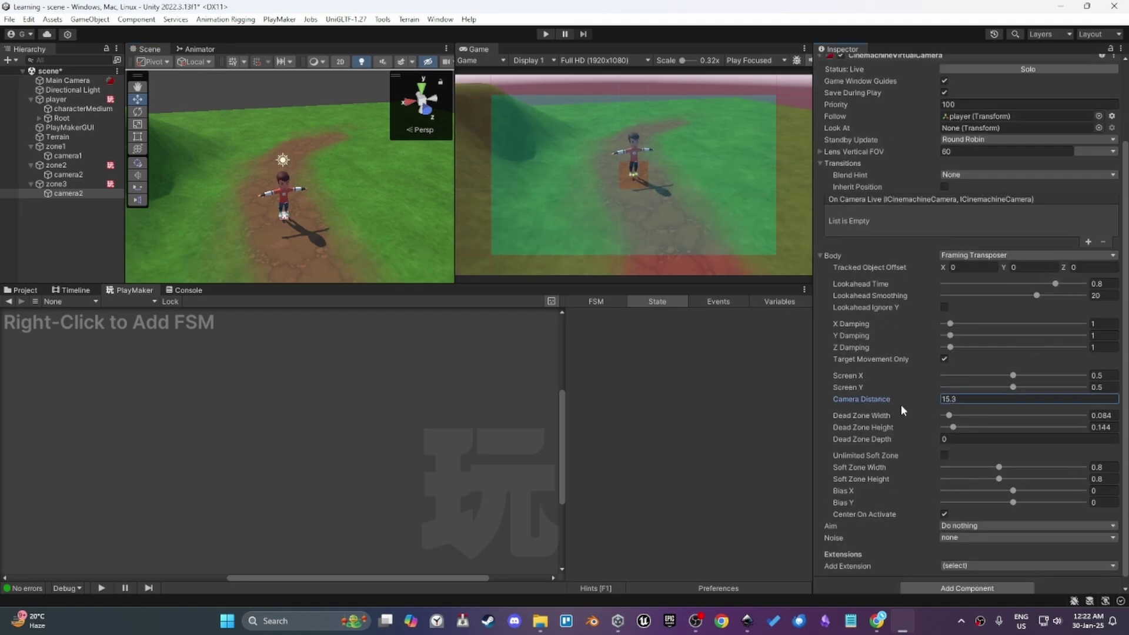
click(945, 399)
text(15)
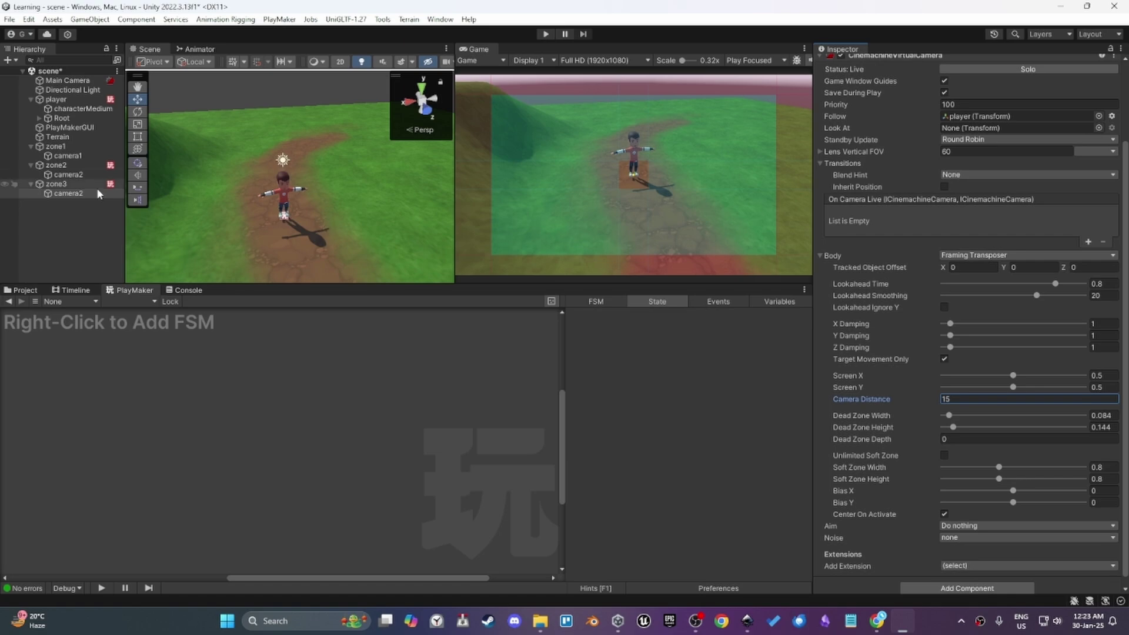
- Set the Priority of zone3's child virtual camera to 0
click(59, 184)
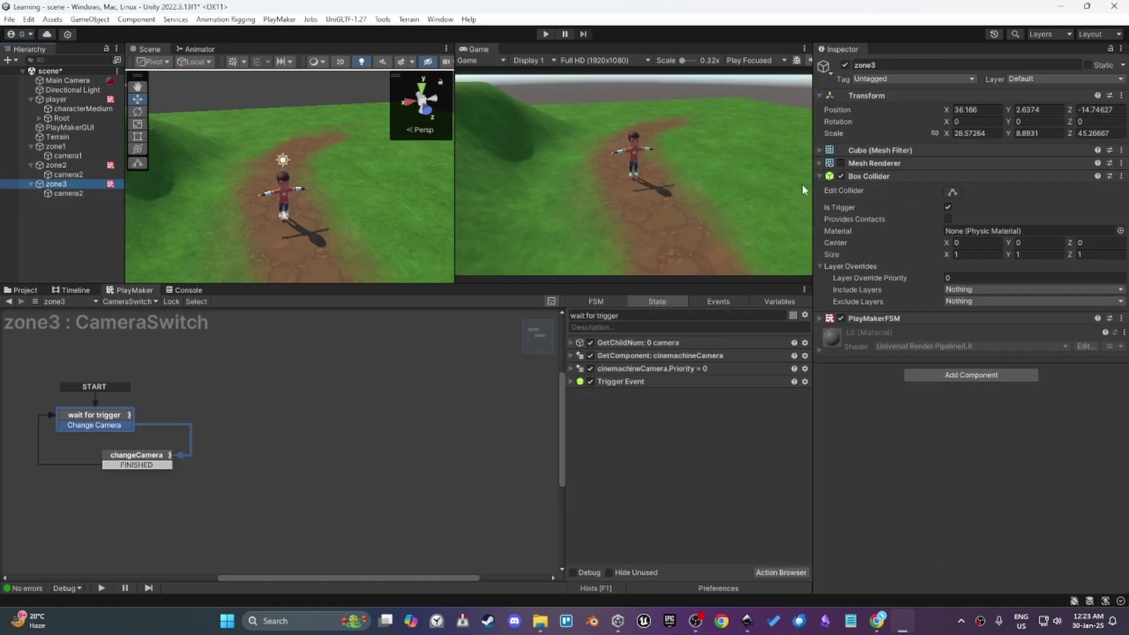
click(67, 193)
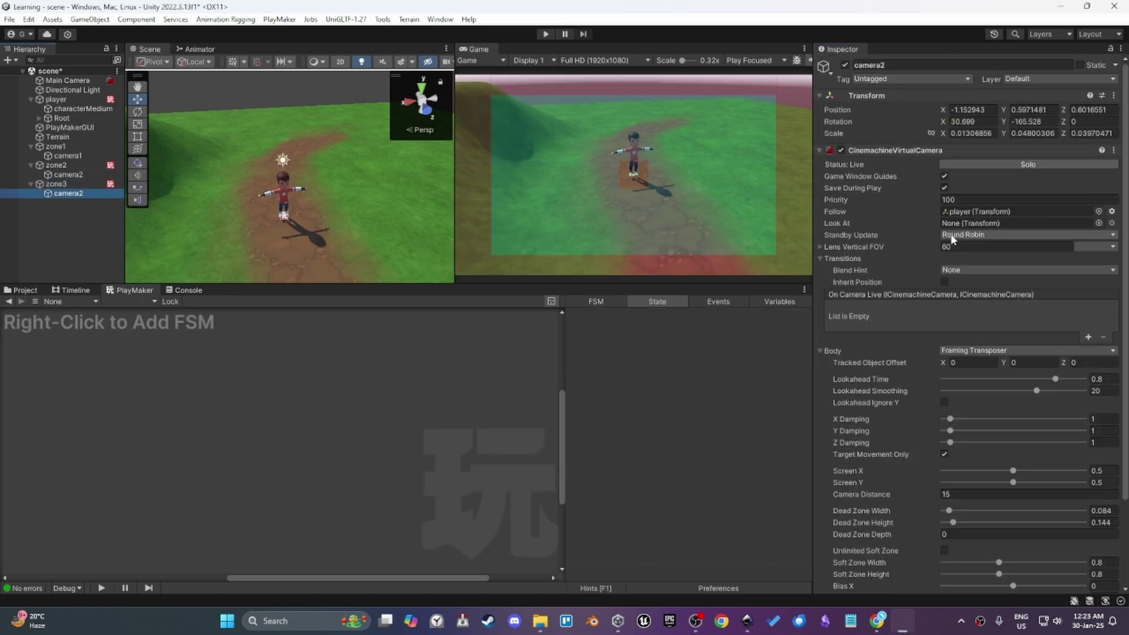
click(970, 200)
text(0)
key(Return)
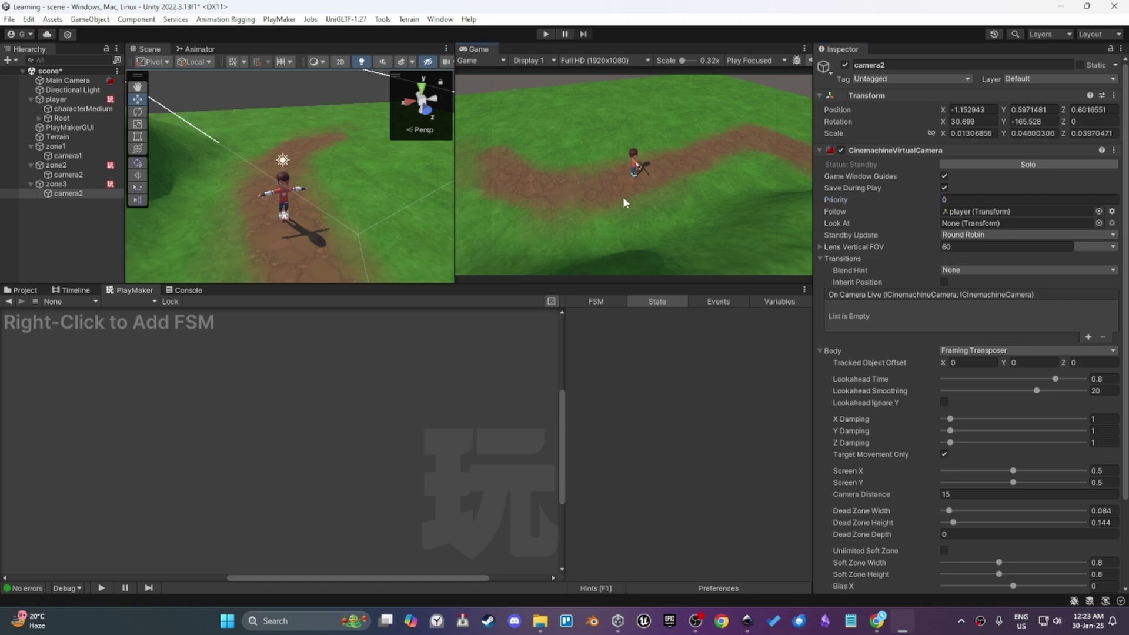
- Save the scene and start Play mode to test the camera switching across the zones
click(66, 156)
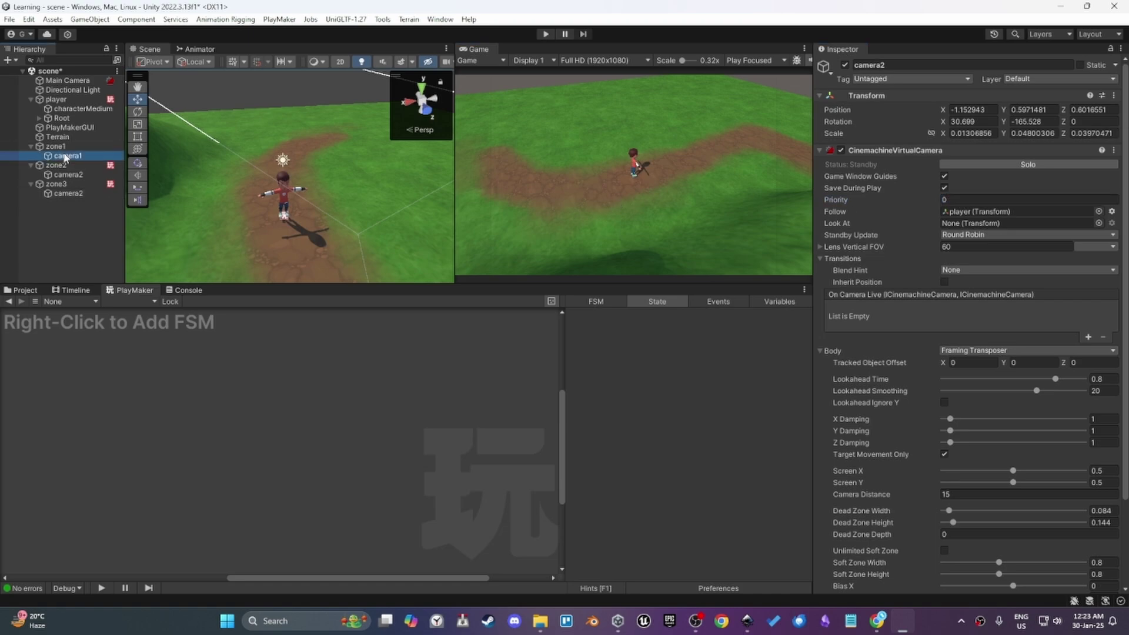
click(85, 234)
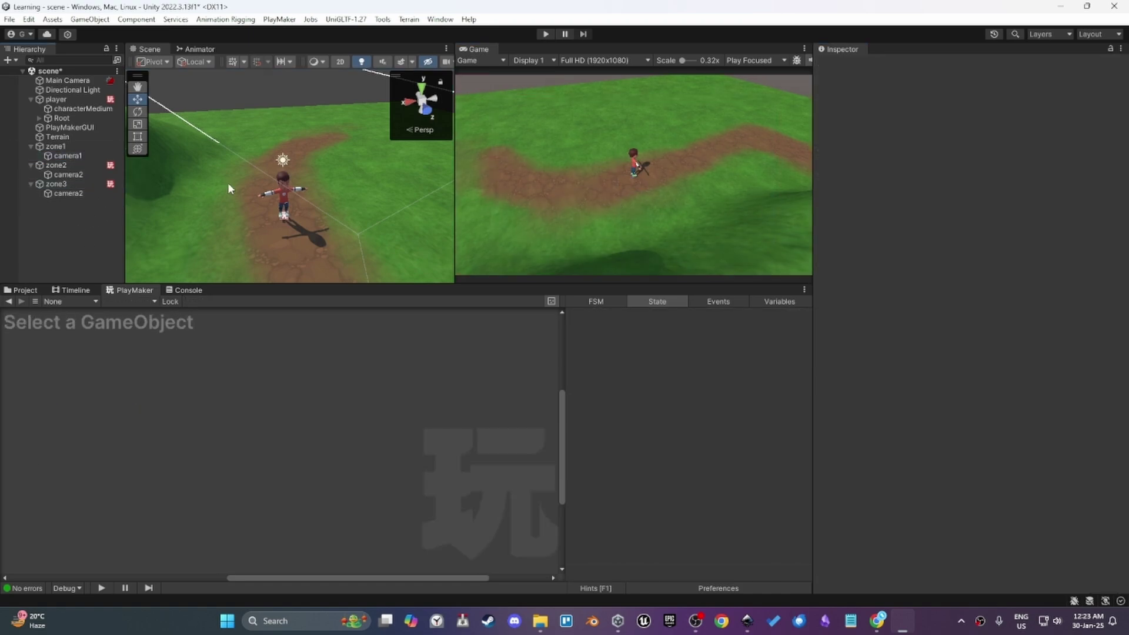
click(90, 184)
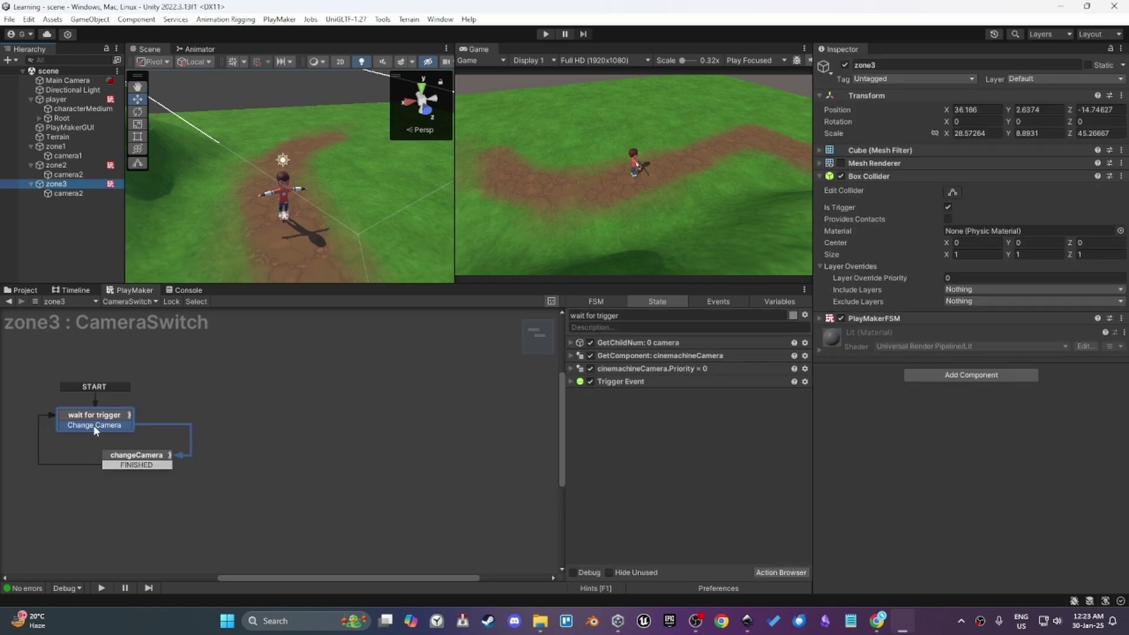
click(58, 167)
click(57, 184)
drag(127, 228, 116, 229)
click(68, 244)
click(546, 34)
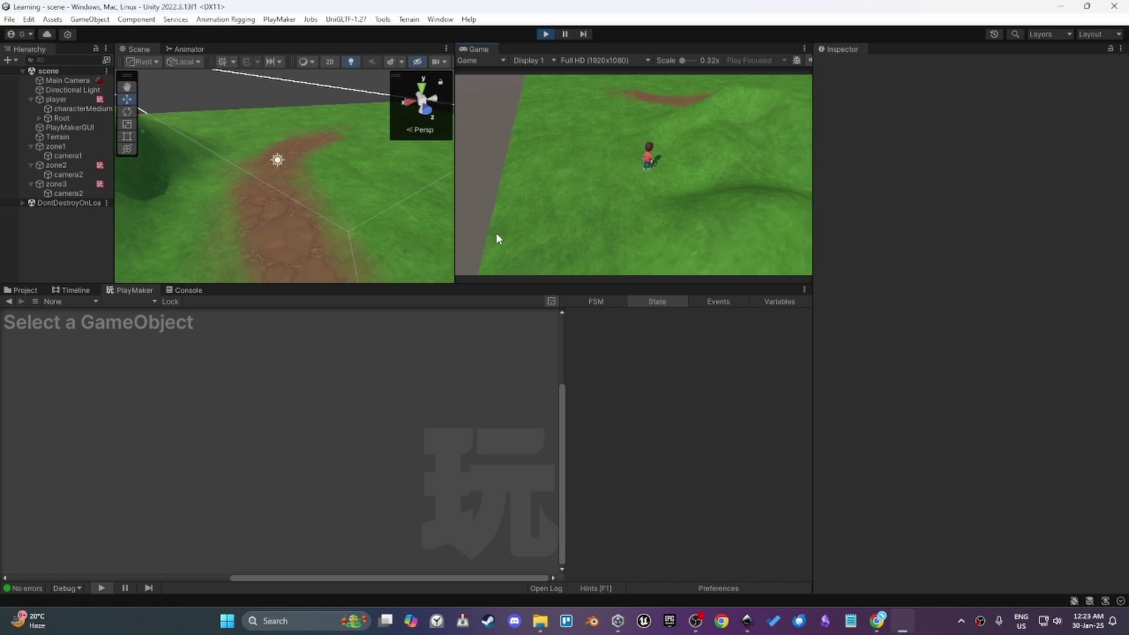
- Inspect the priorities of the zone1, zone2 and zone3 cameras during Play mode, and frame zone1's camera in the scene
click(66, 155)
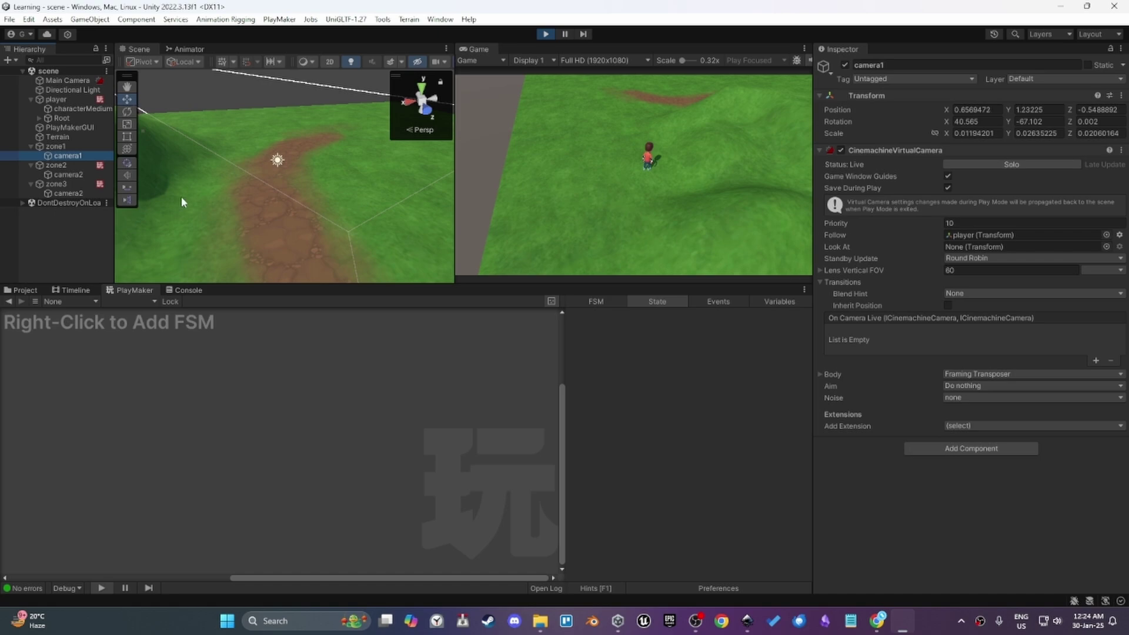
click(68, 175)
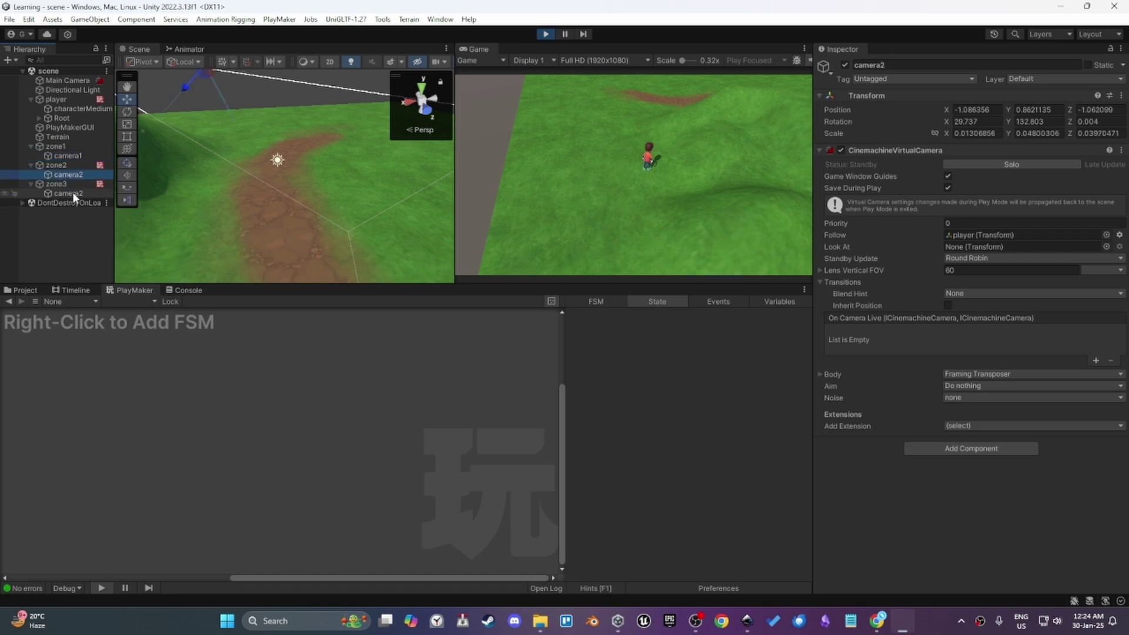
click(72, 193)
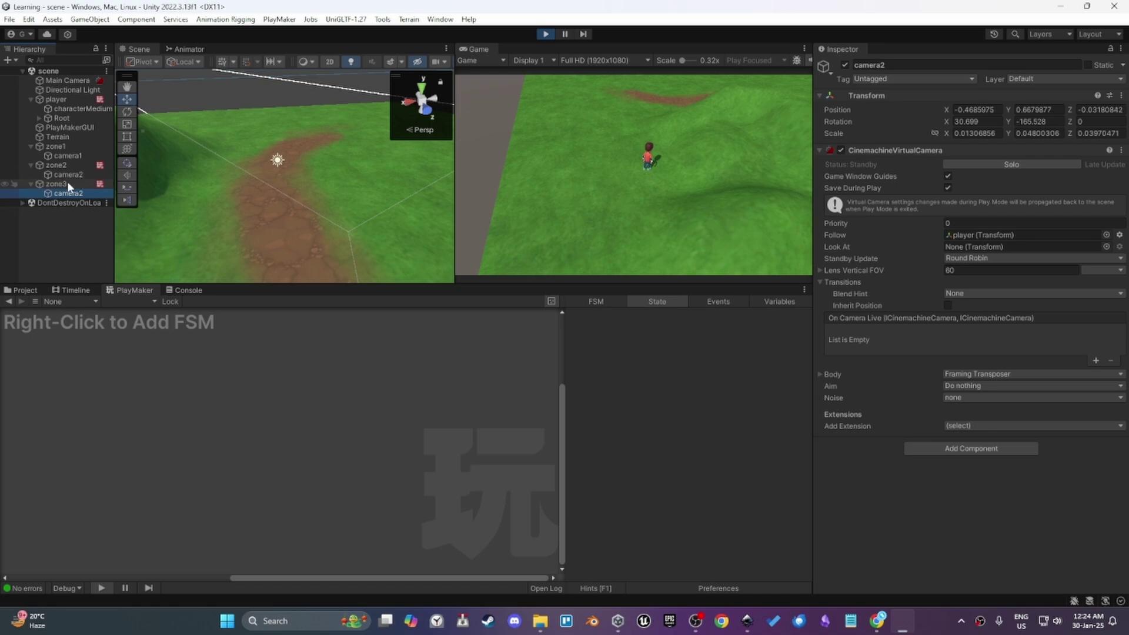
click(87, 156)
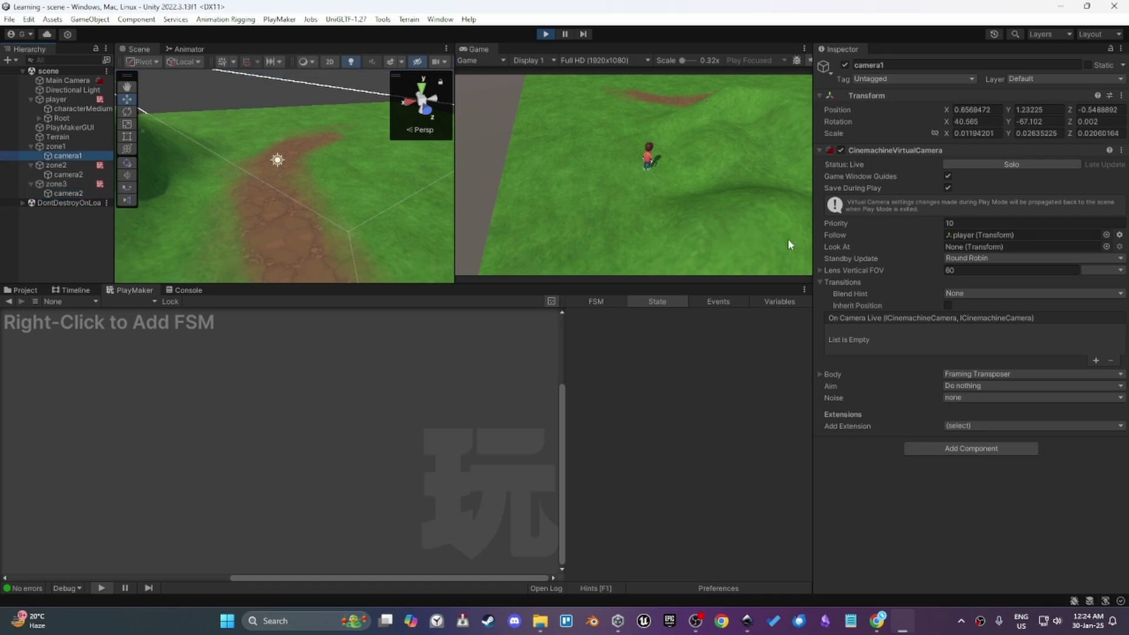
key(f)
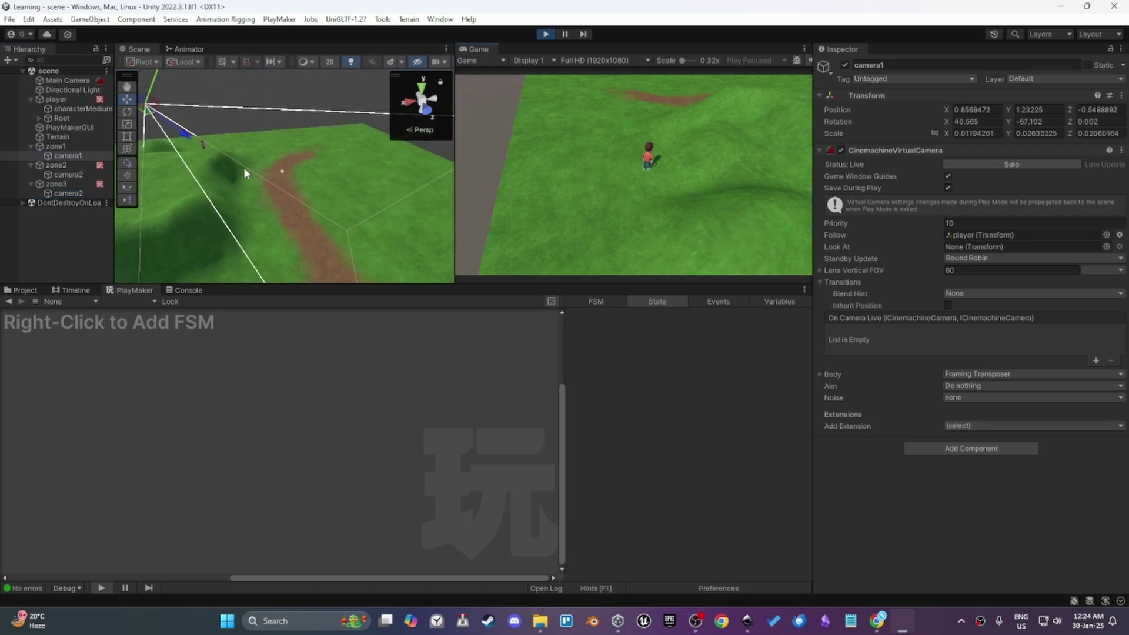
- Show the zone2 and zone3 boxes by enabling the Mesh Renderer on both objects together
click(63, 174)
click(67, 165)
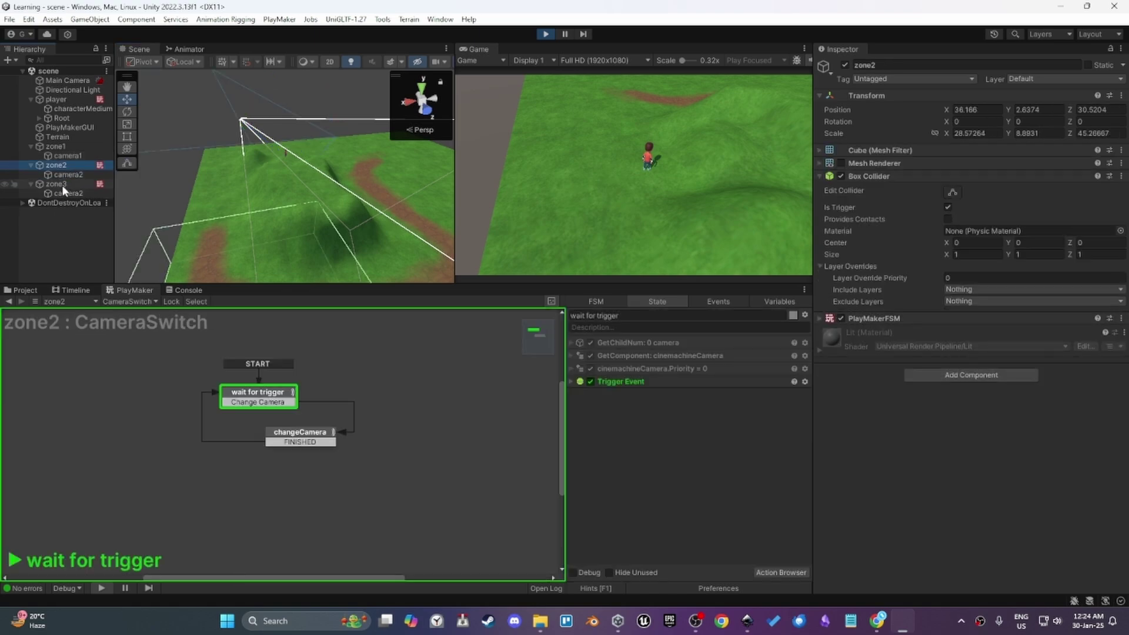
ctrl+click(61, 184)
click(840, 165)
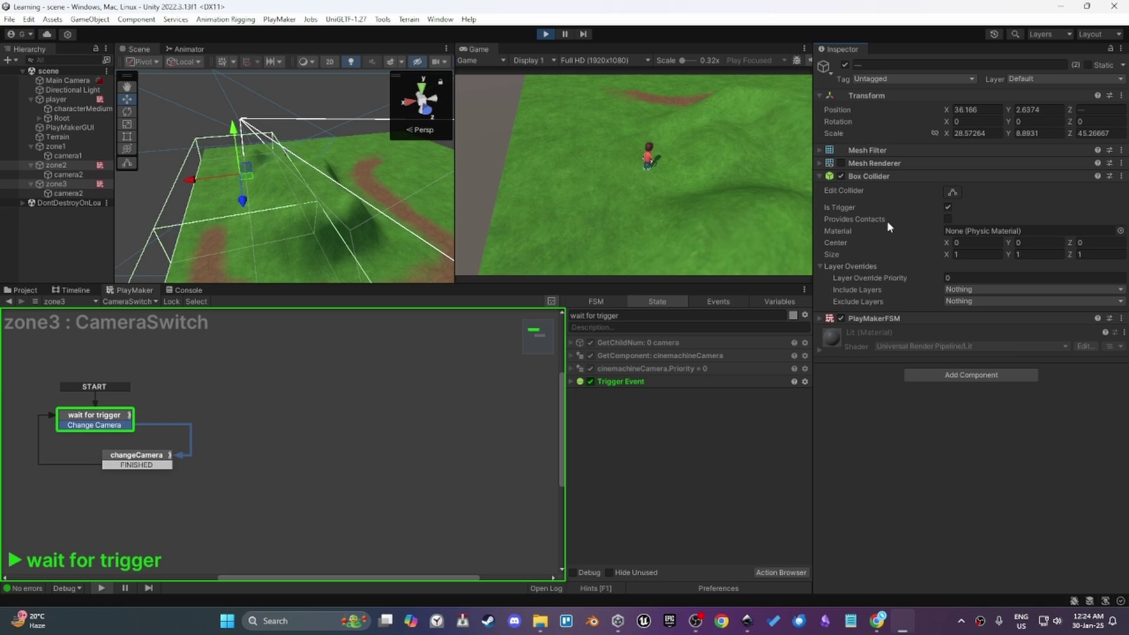
click(840, 163)
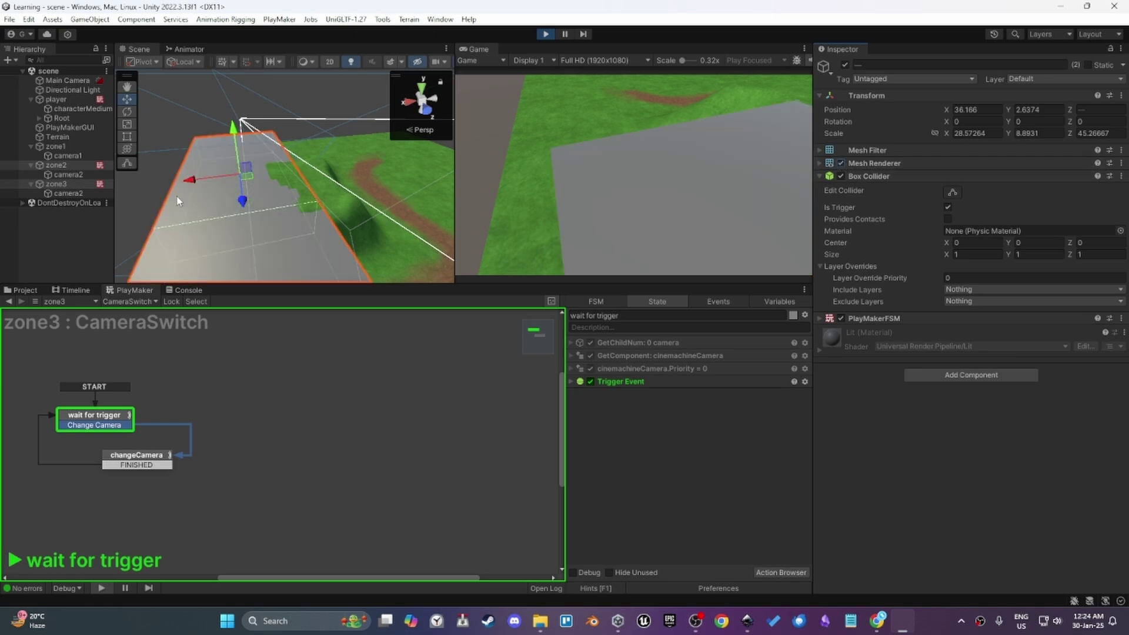
- Remove the Base Map texture from the grass material in the Textures folder and set its Surface Type to Transparent
click(87, 261)
click(24, 290)
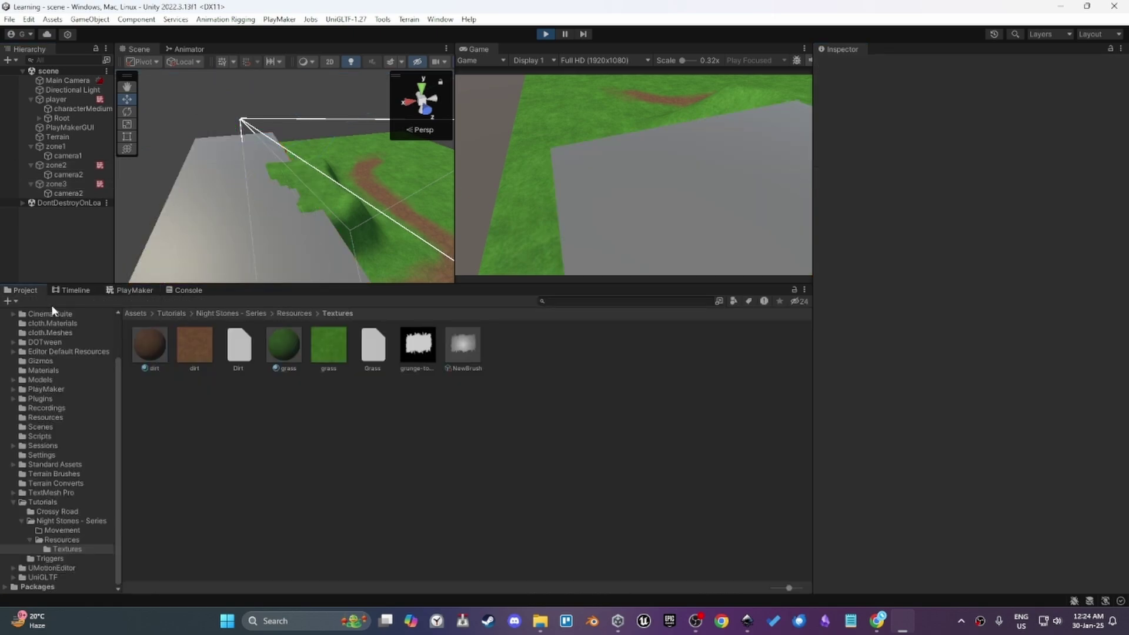
right_click(314, 394)
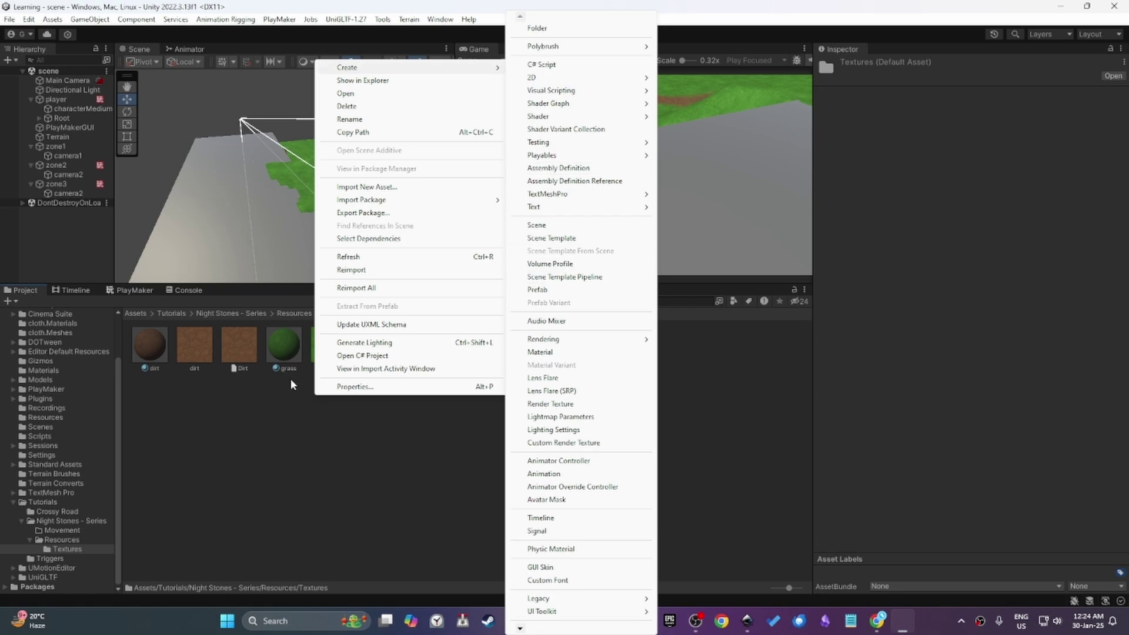
click(287, 365)
click(839, 188)
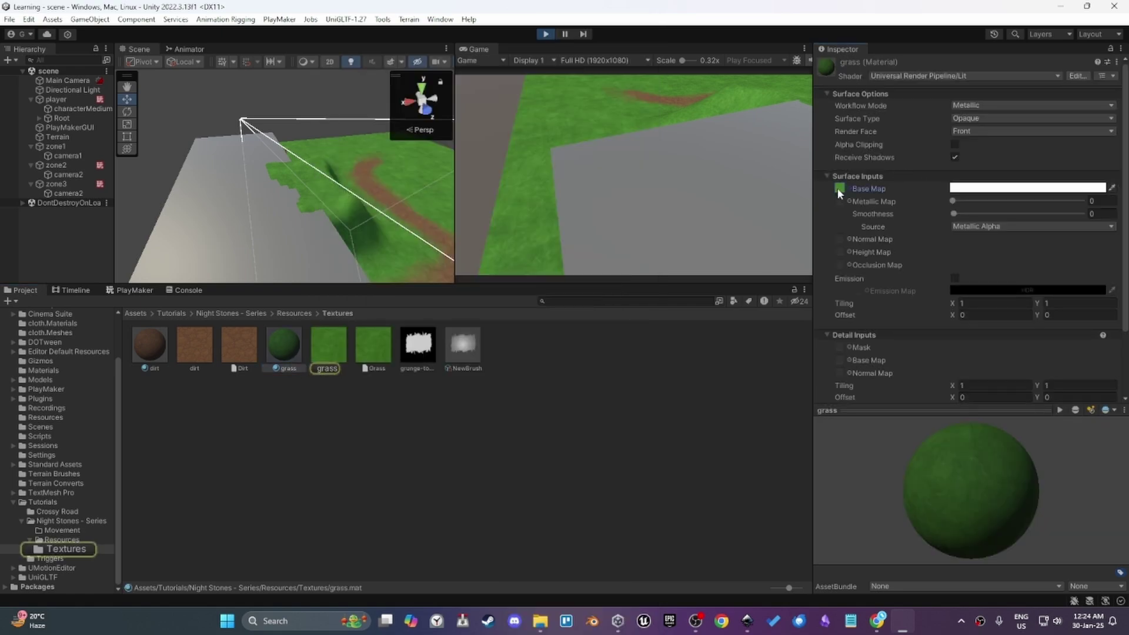
key(Delete)
click(977, 118)
click(976, 141)
- Set the grass material's base colour to yellow B7AB1C with an alpha of about 28
click(989, 213)
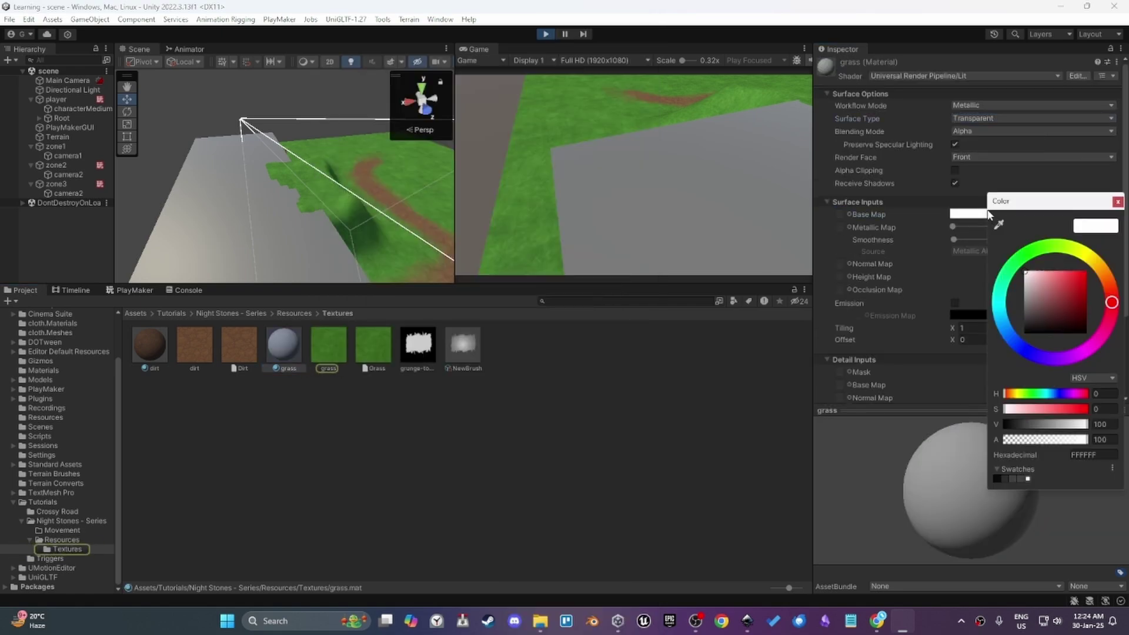
drag(1049, 293, 1080, 293)
click(1087, 255)
click(968, 169)
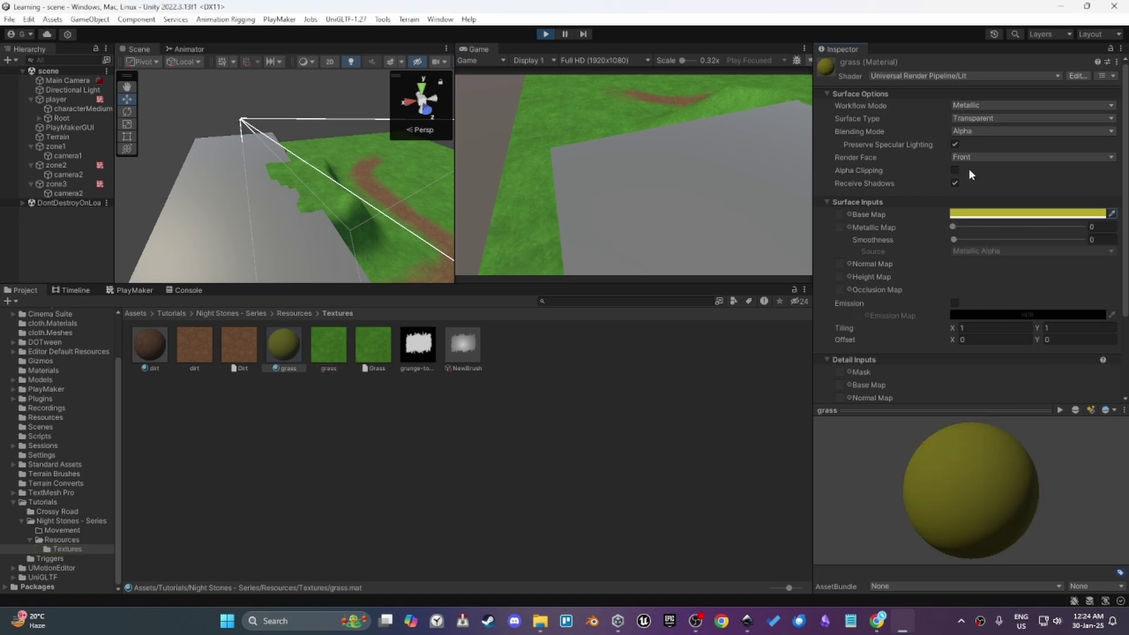
click(995, 215)
click(1035, 441)
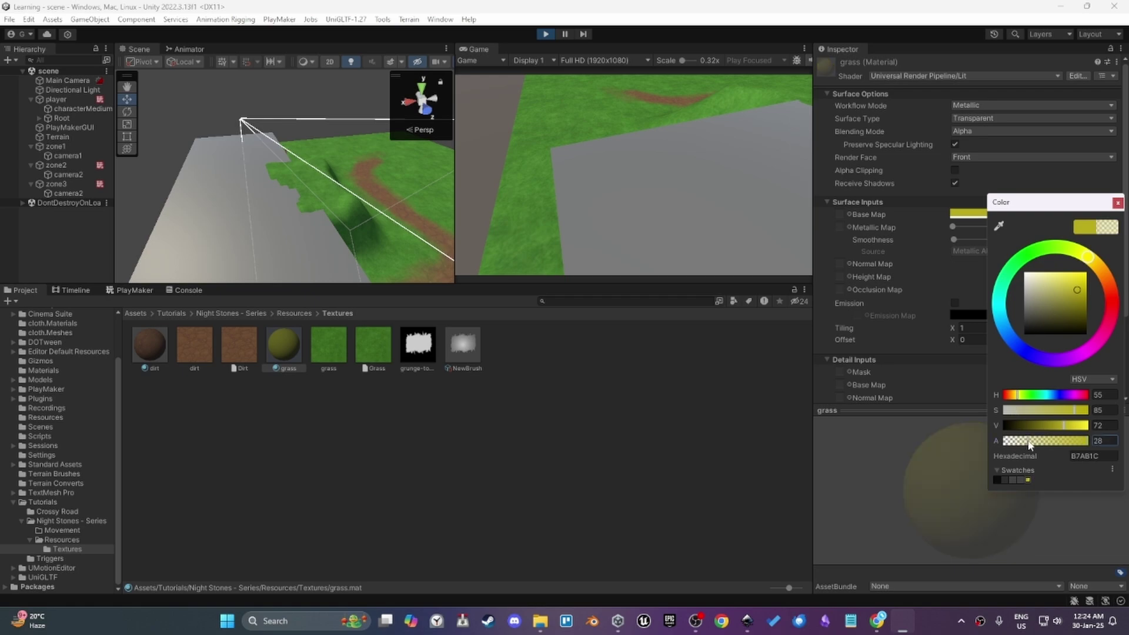
- Apply the transparent yellow grass material to the zone boxes in the scene and test how they look in the running game
click(313, 369)
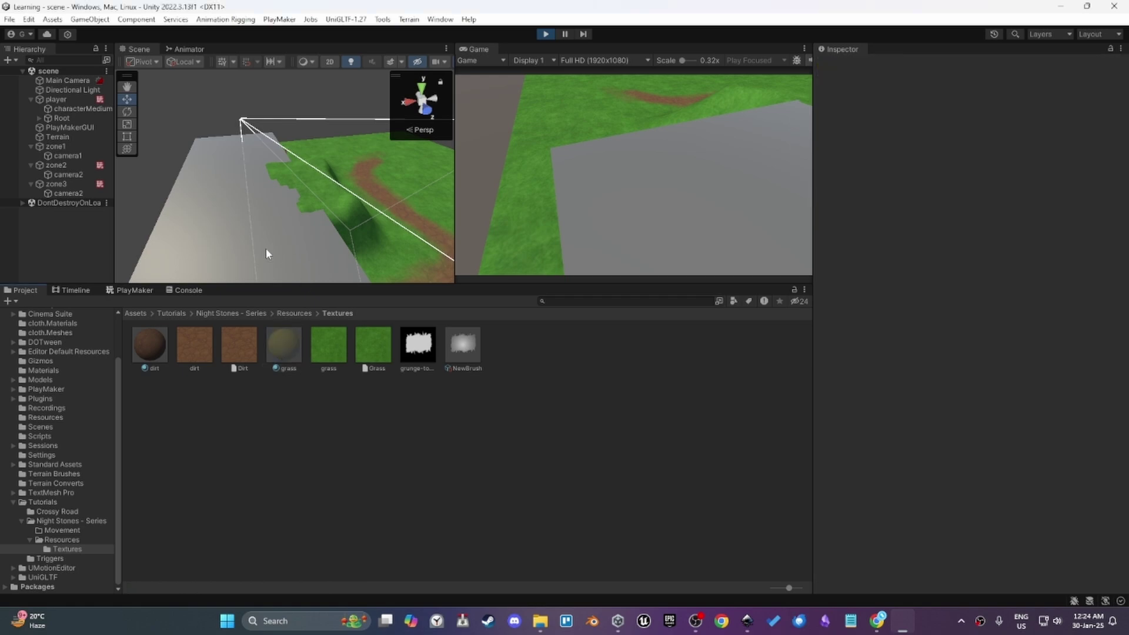
drag(278, 334, 239, 190)
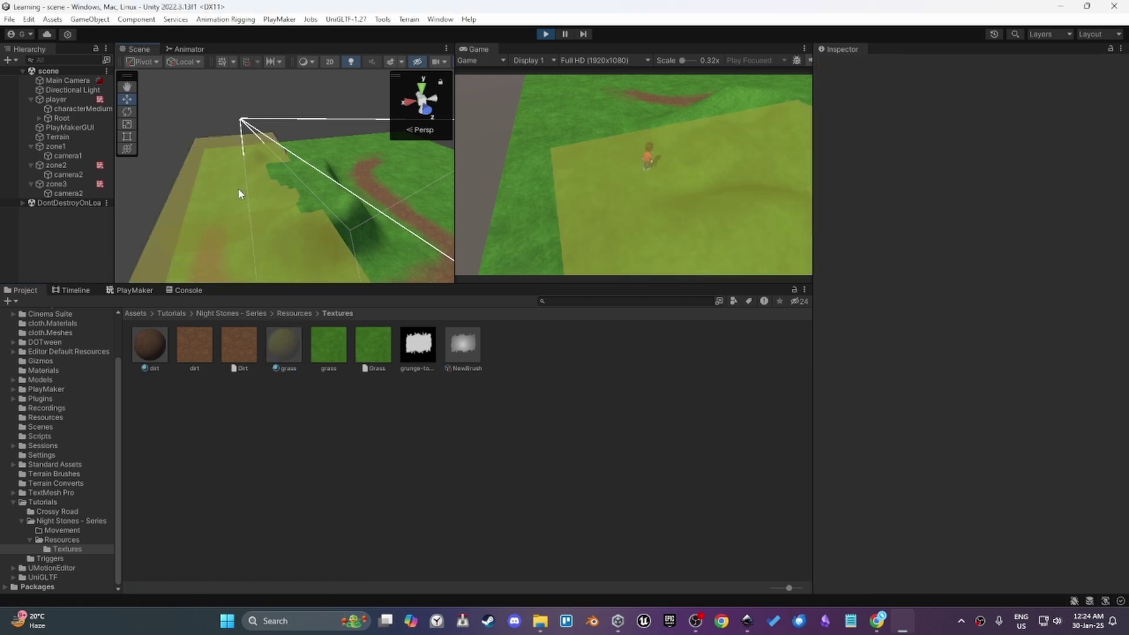
click(628, 185)
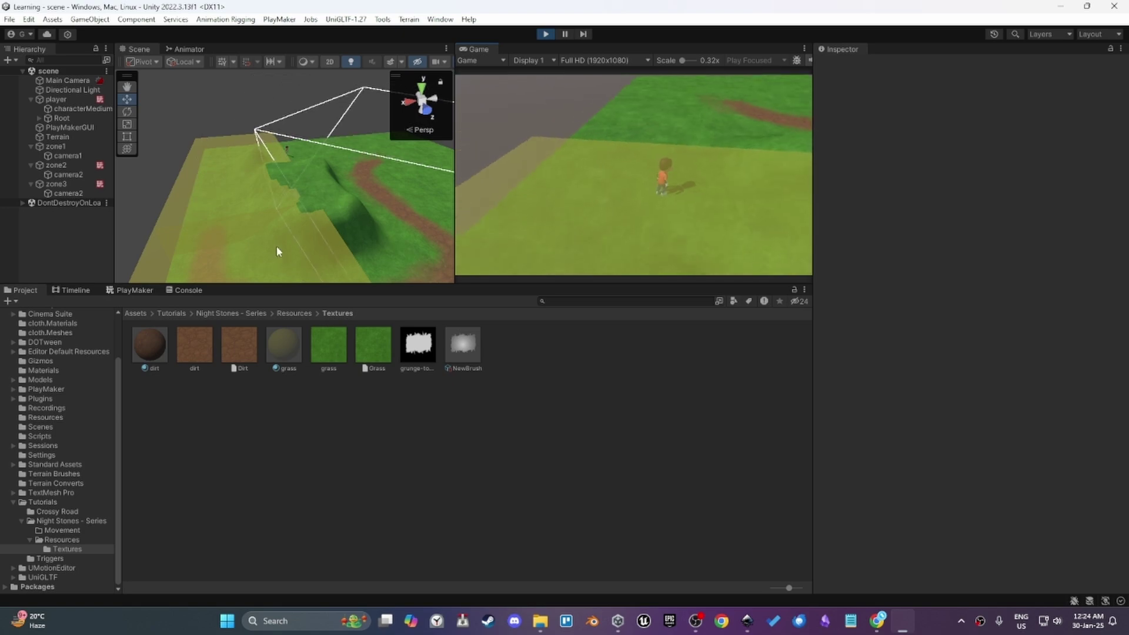
- Duplicate the grass material, apply the copy to the zone box nearer the view, and set its base colour to magenta with alpha 39
click(283, 347)
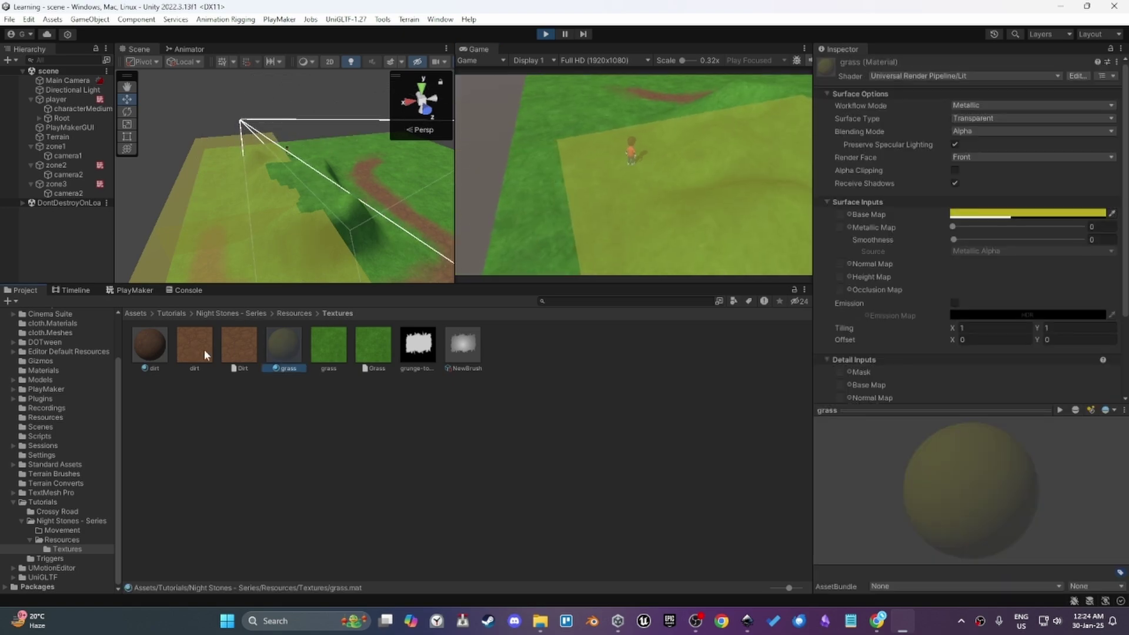
key(ctrl+d)
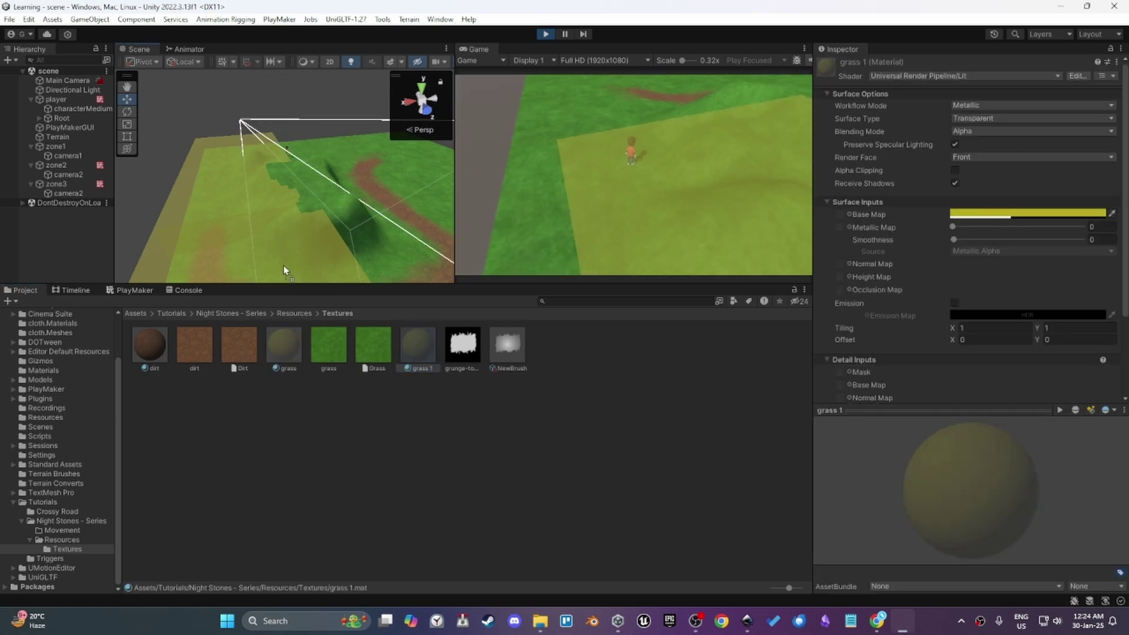
click(1007, 217)
drag(1086, 267, 1113, 347)
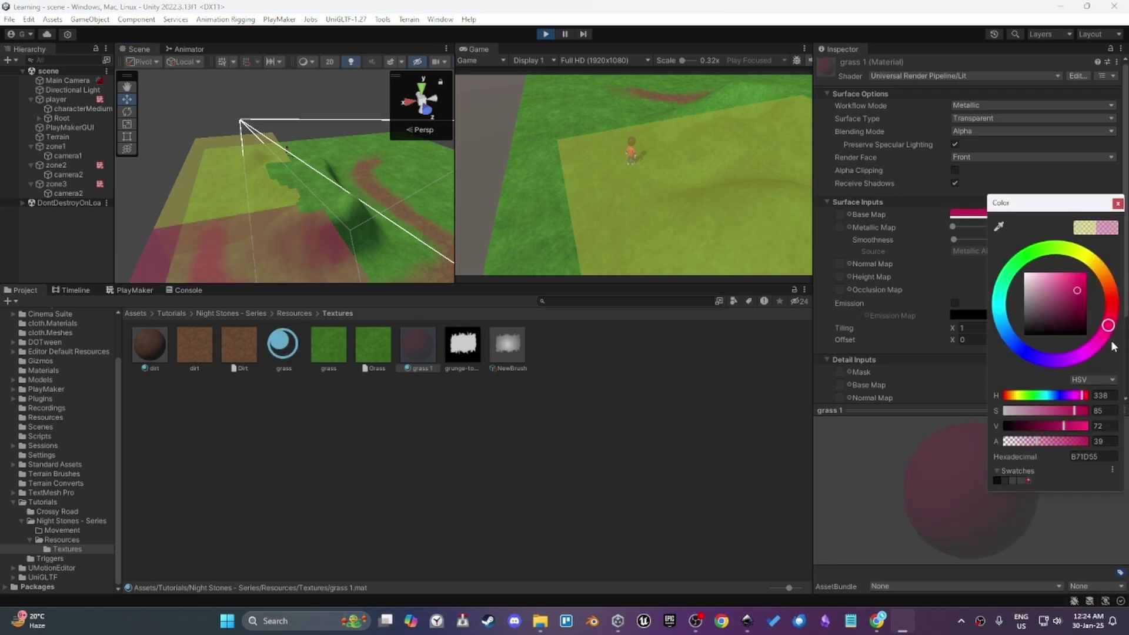
click(438, 186)
click(313, 97)
- Walk the player in and out of the yellow zone to test its camera switch
key(w)
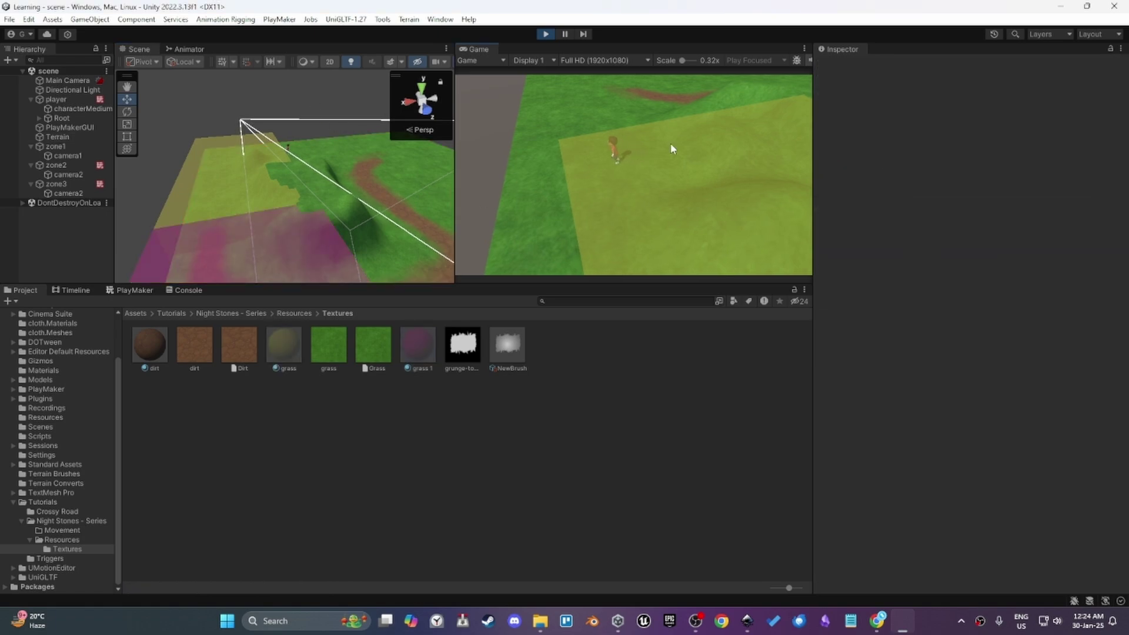
key(s)
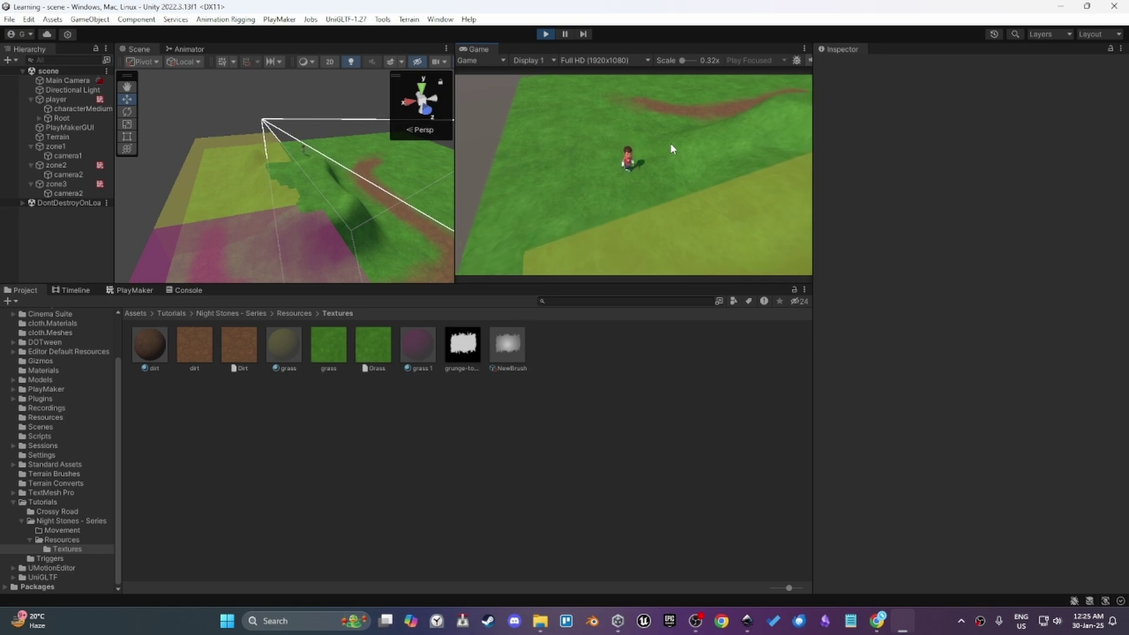
key(s)
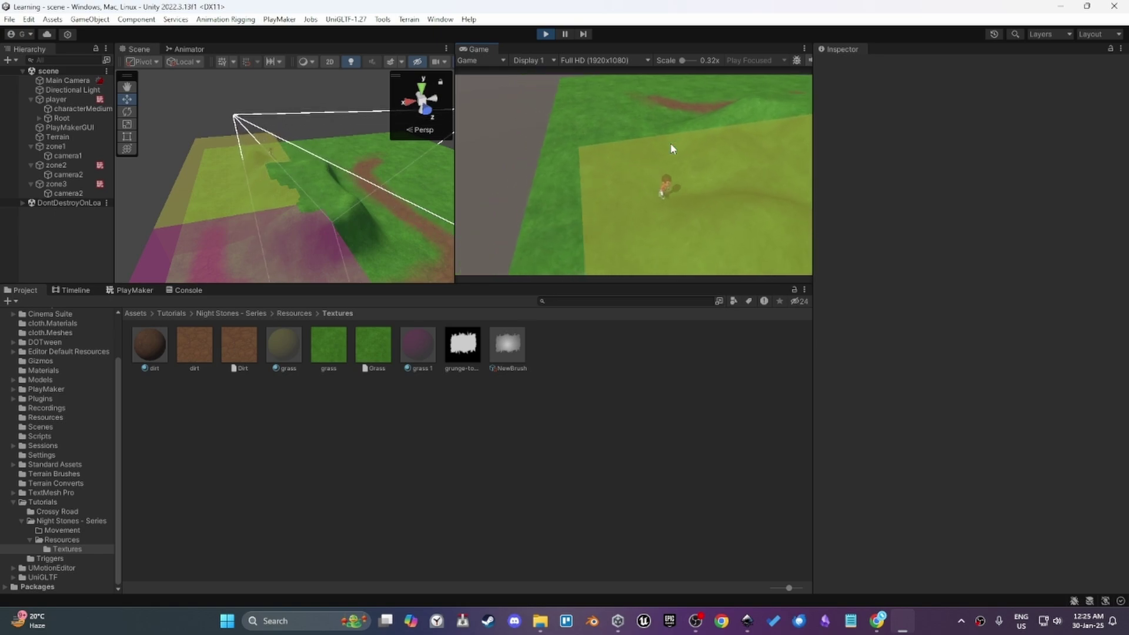
key(s)
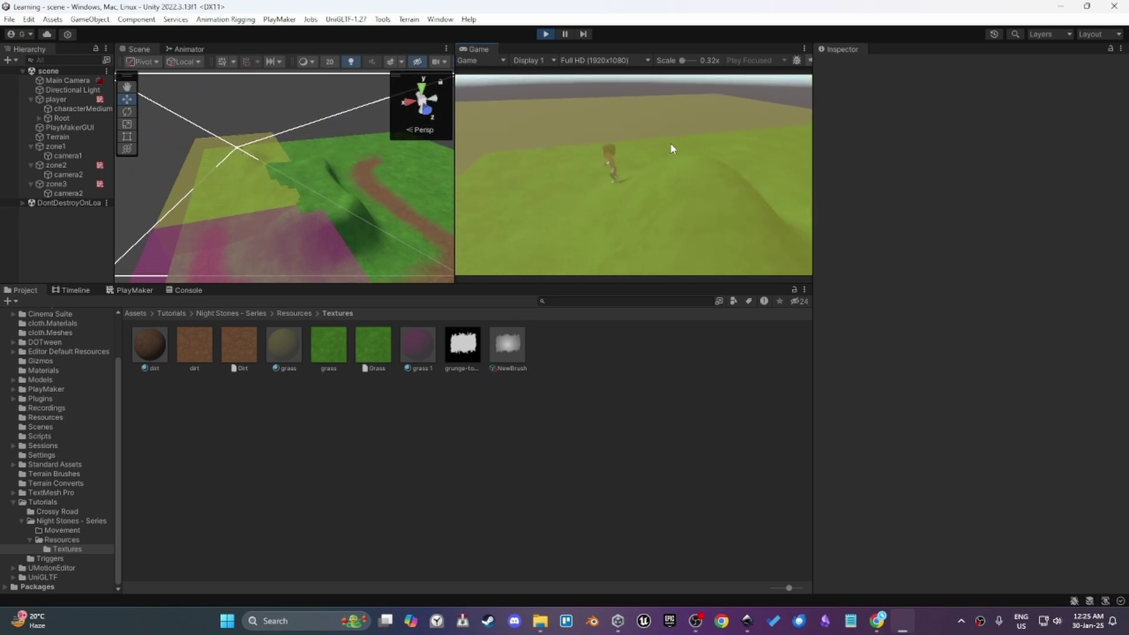
key(s)
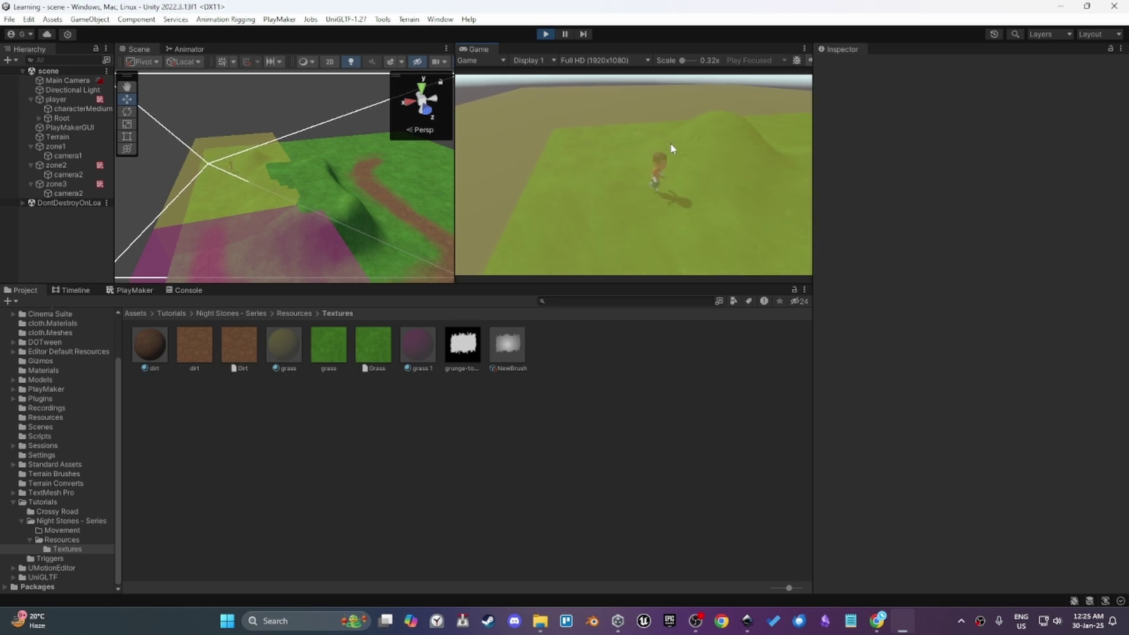
key(s)
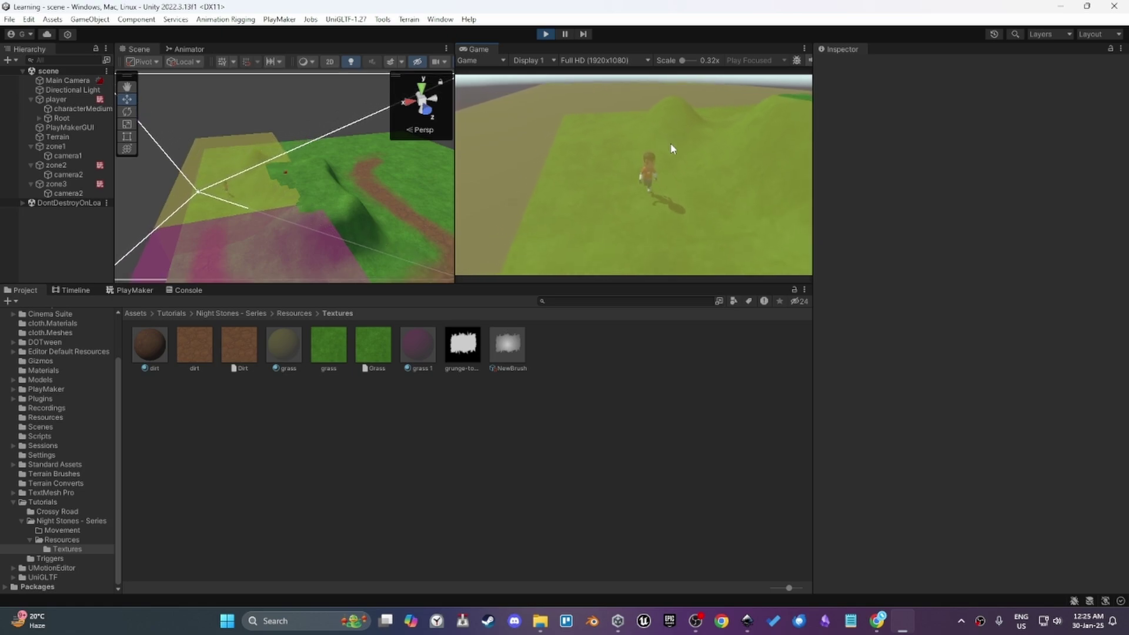
- Walk the player through the magenta zone, out along the dirt path and back to test the camera blending at its edge
key(s)
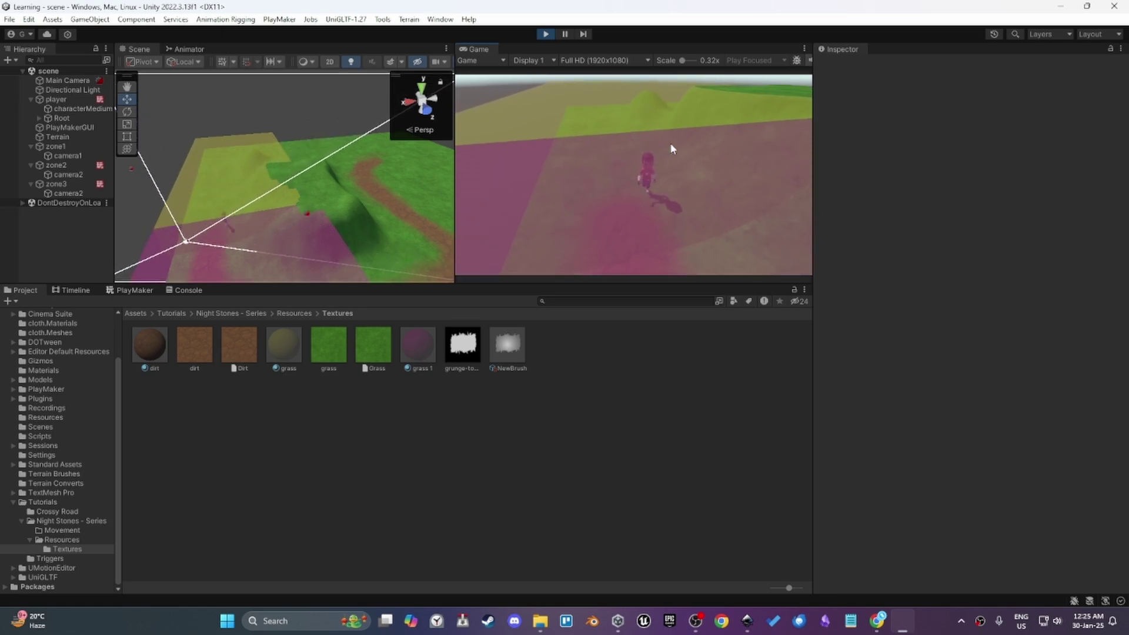
key(s)
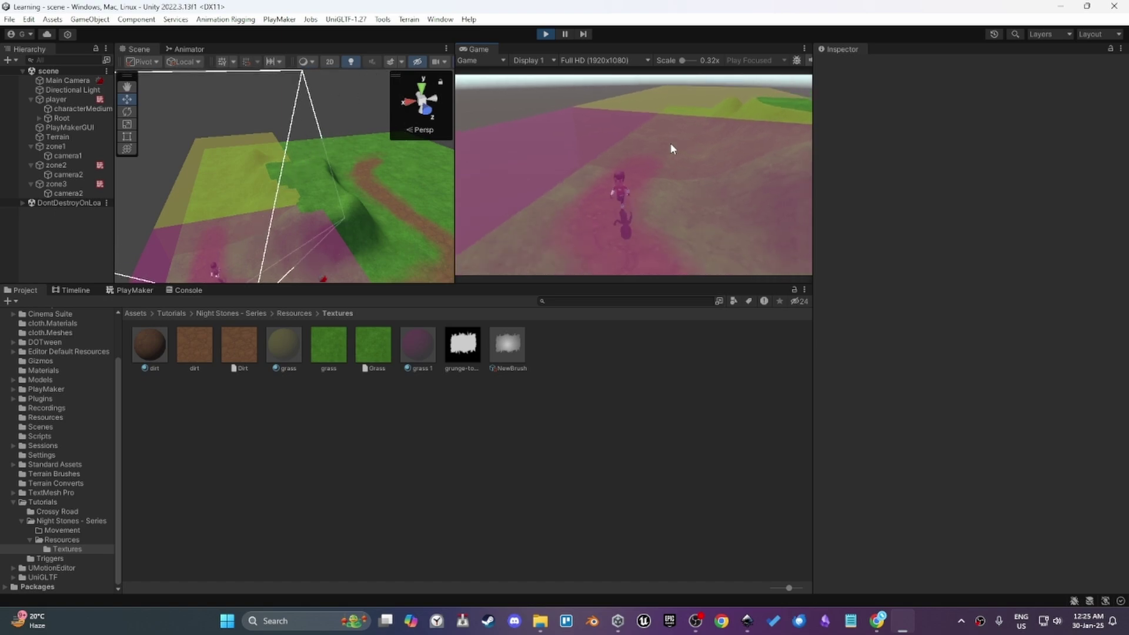
key(s)
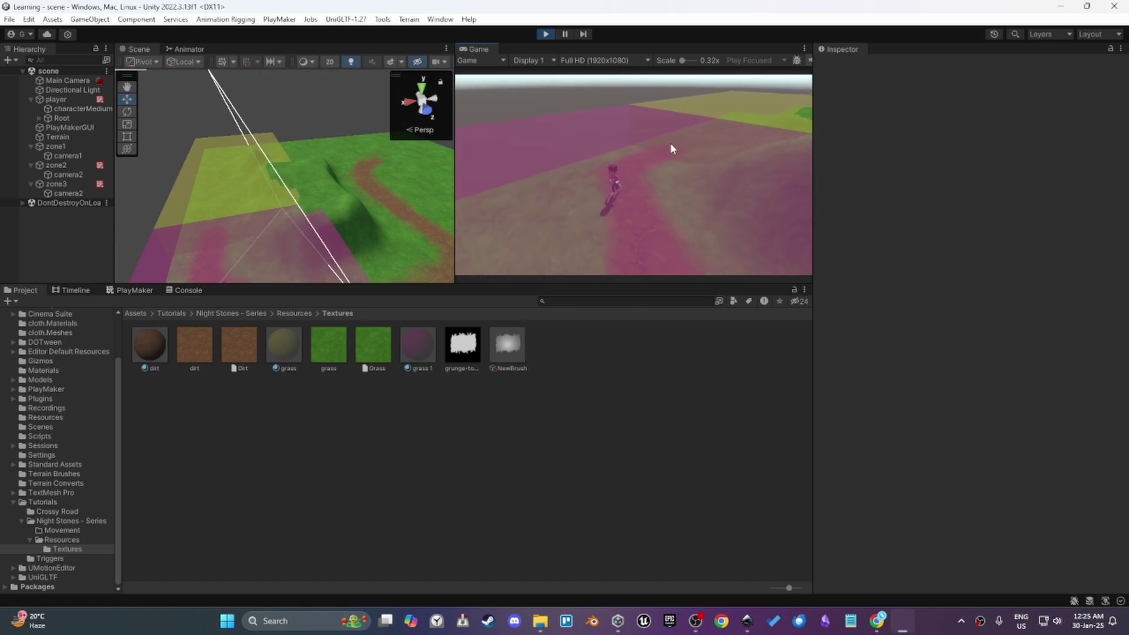
key(s)
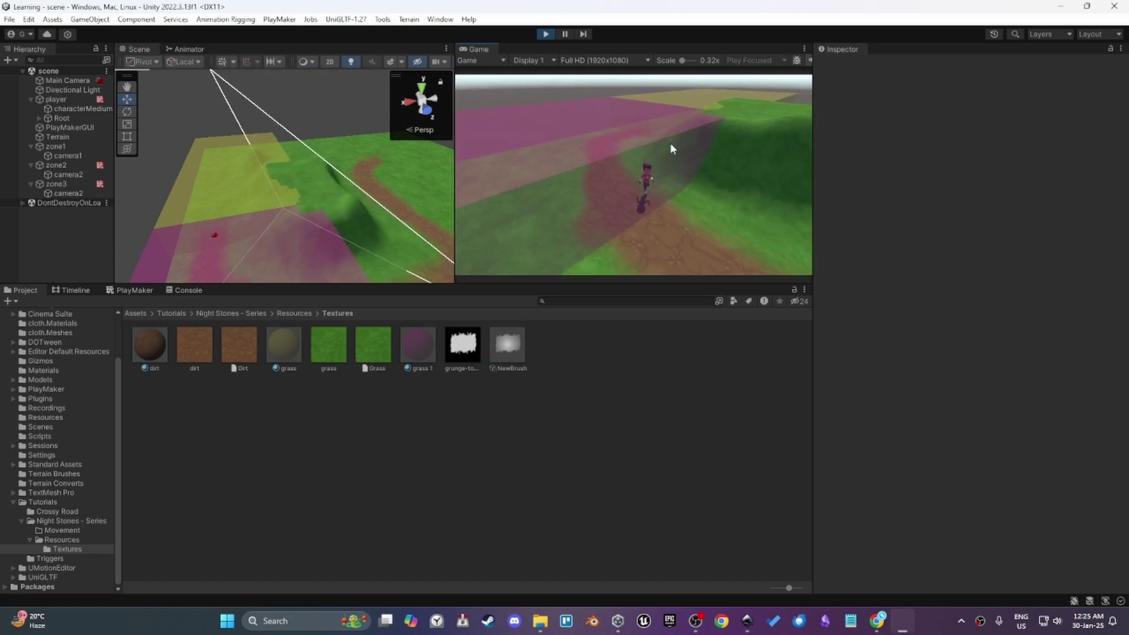
key(s)
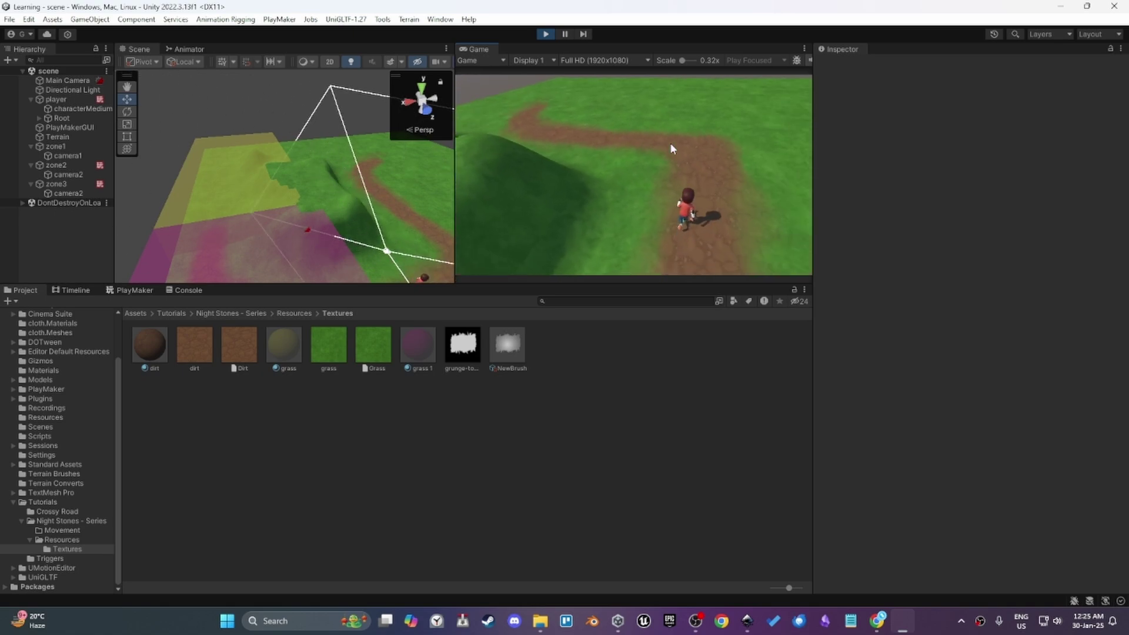
key(w)
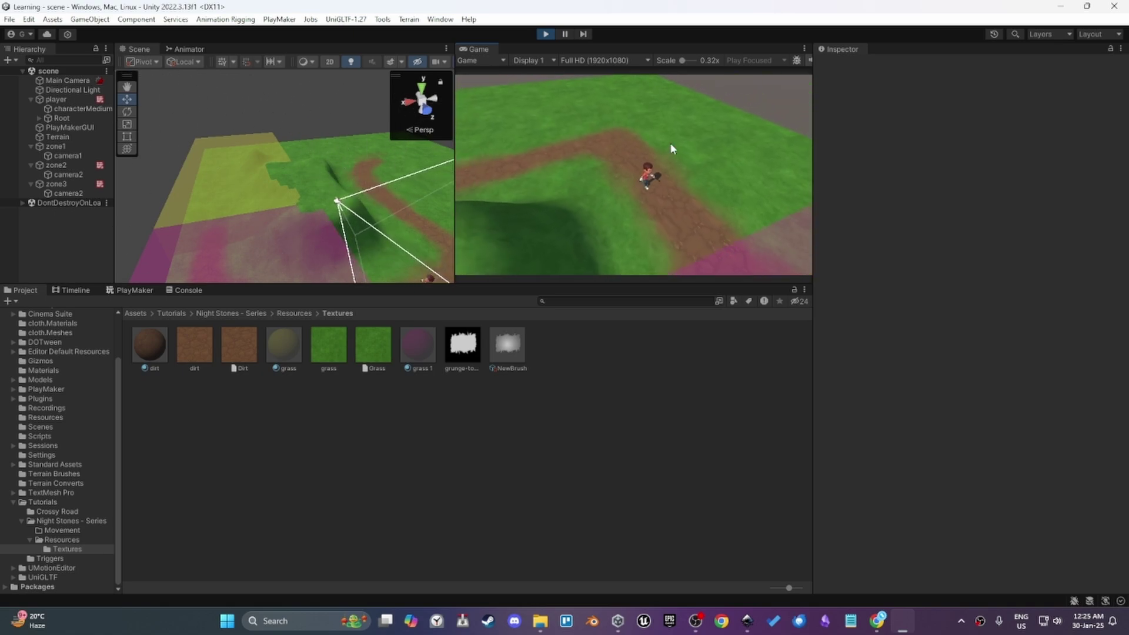
key(w)
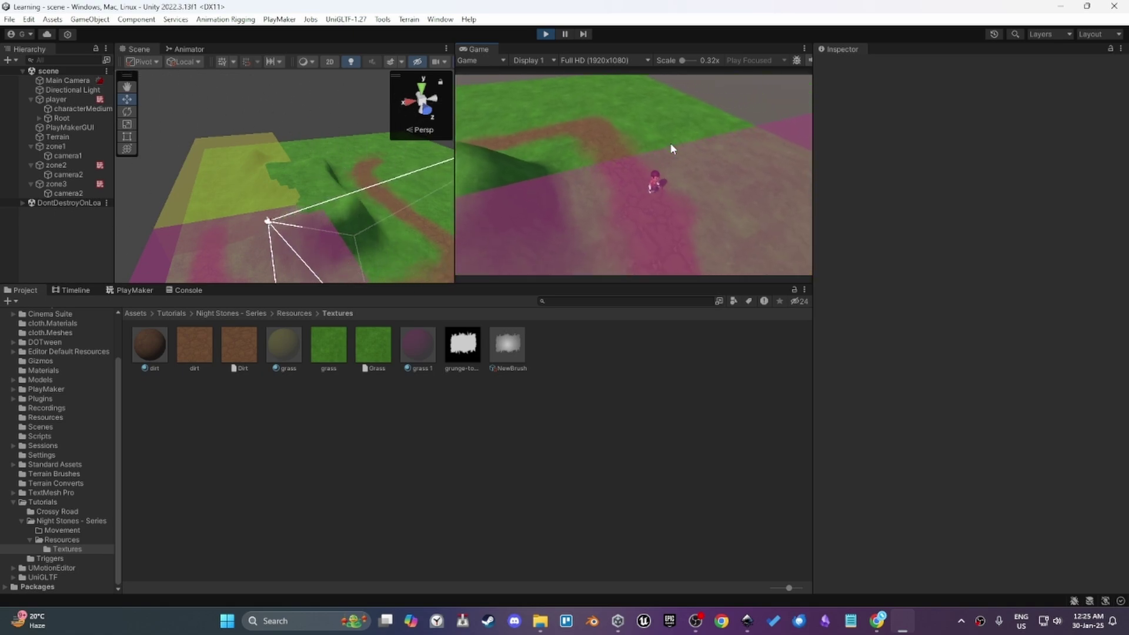
key(w)
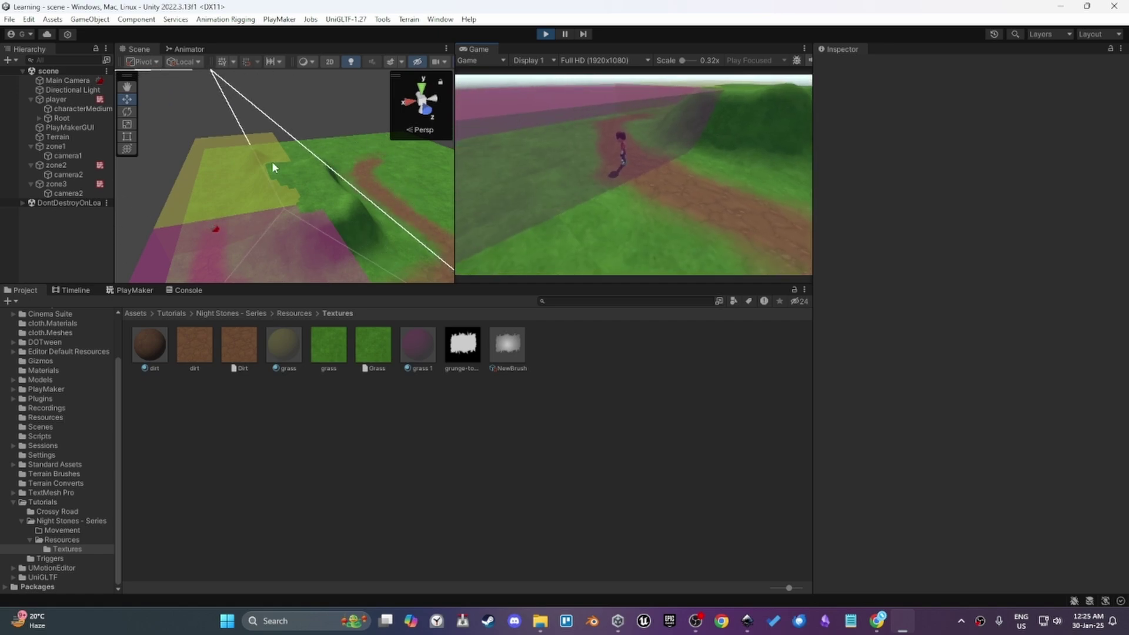
- Try Spherical Position as the Blend Hint of zone2's camera and test the transition in the game
click(64, 173)
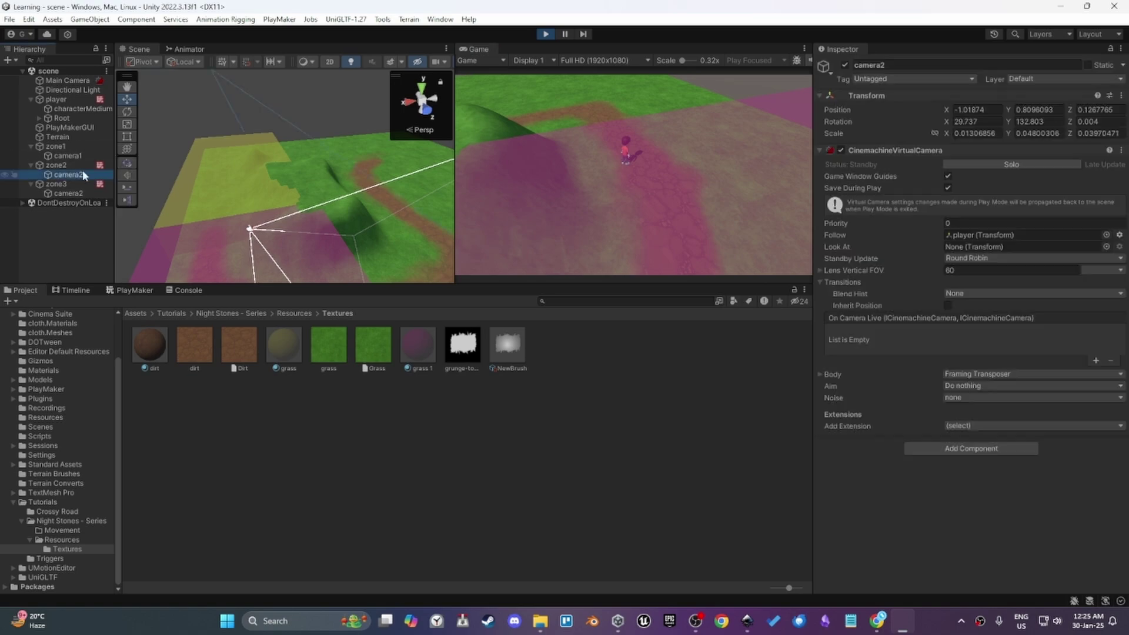
click(952, 293)
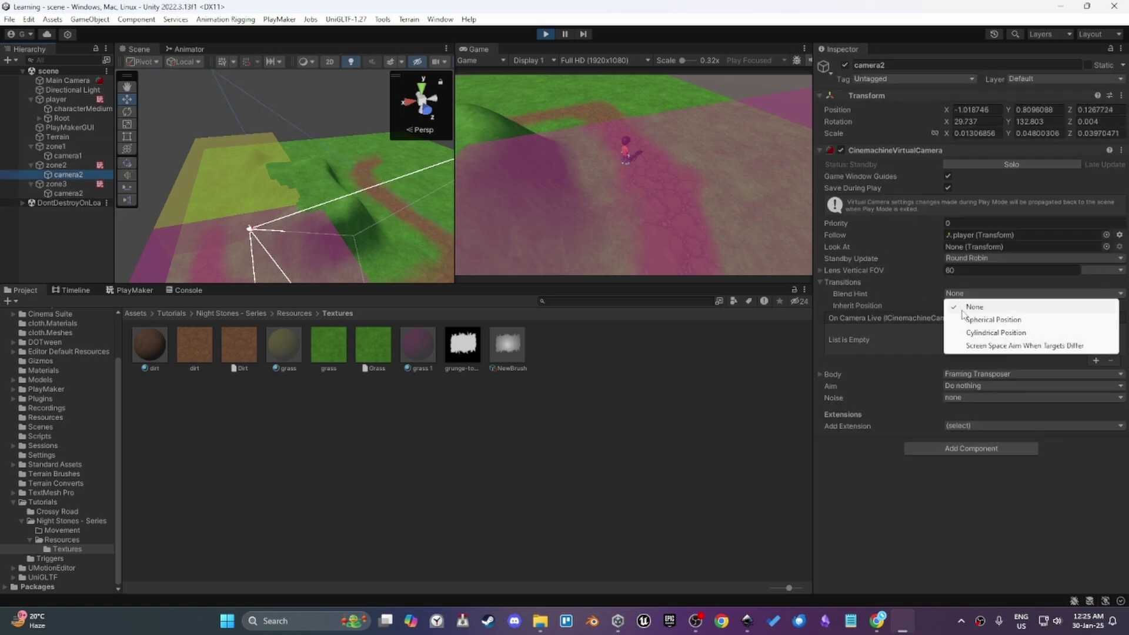
click(974, 320)
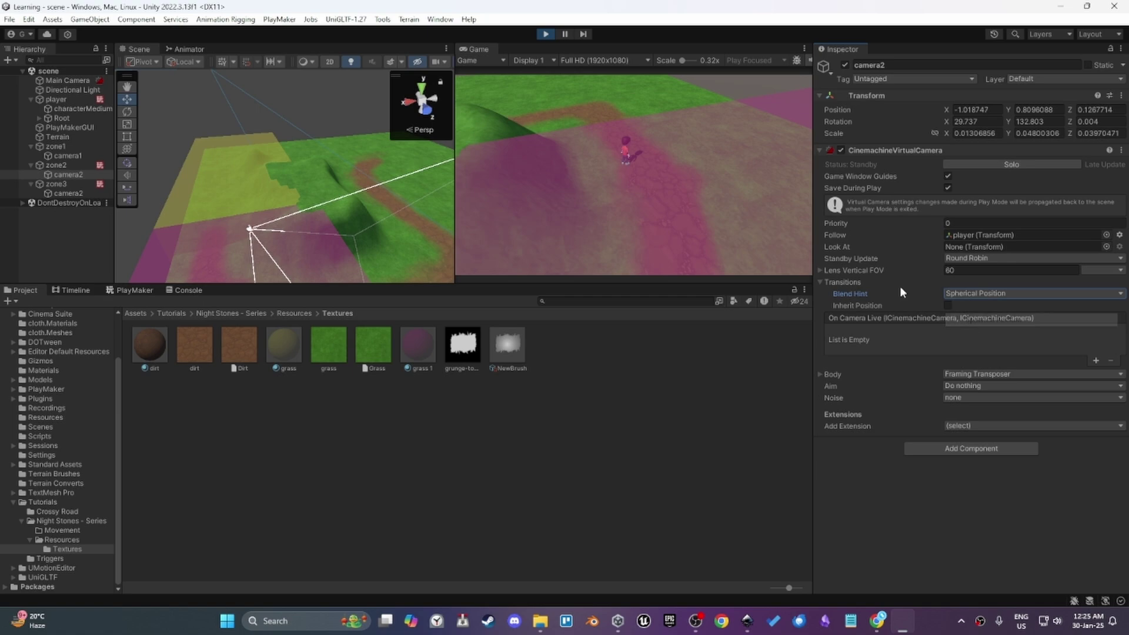
click(627, 184)
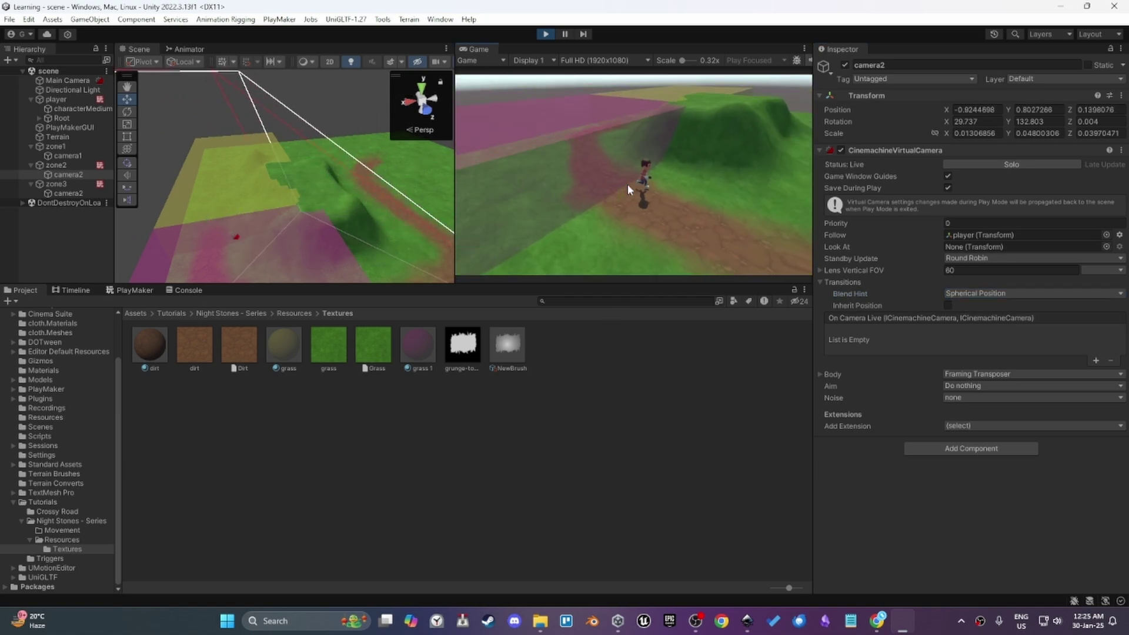
click(957, 292)
click(897, 297)
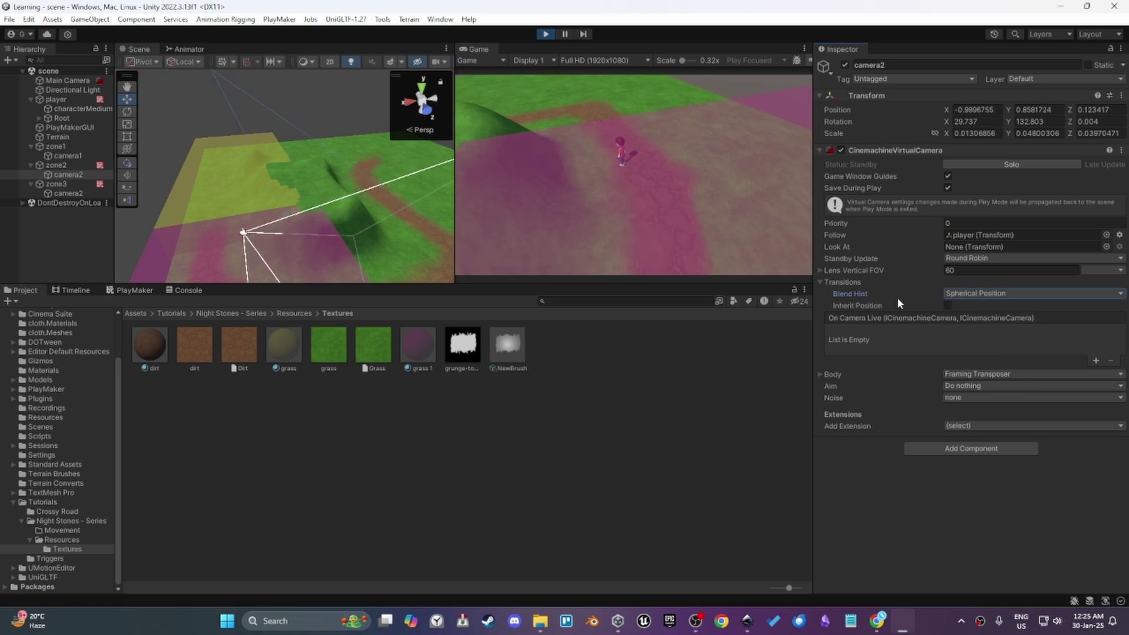
- Set the Blend Hint of zone2's camera to Cylindrical Position and test the transition at the zone edge
click(969, 294)
click(968, 335)
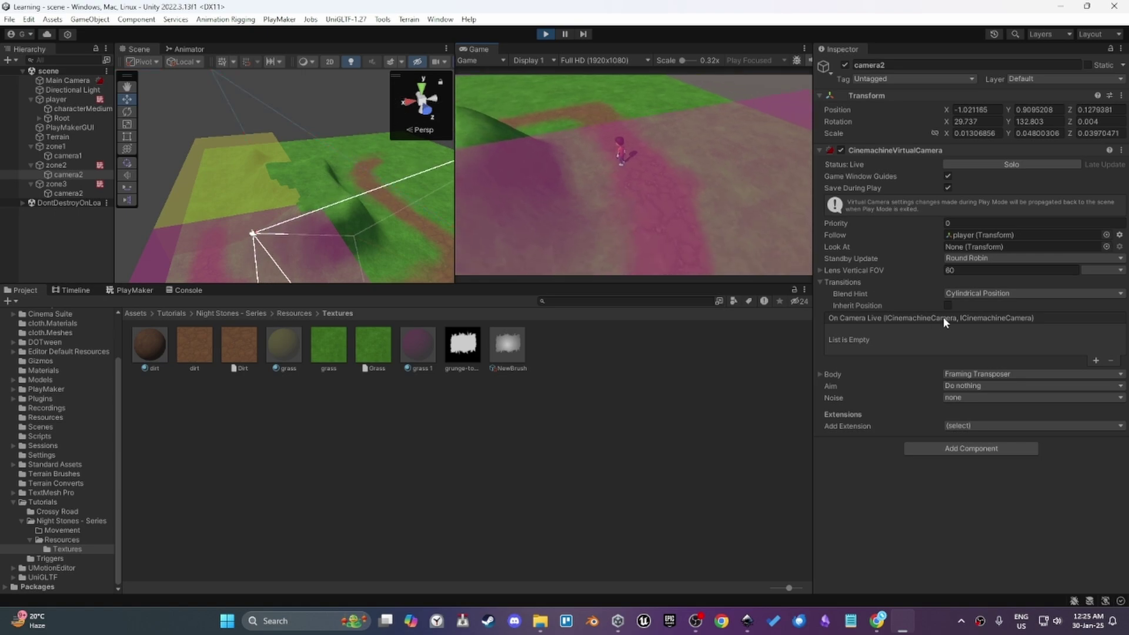
click(977, 293)
click(976, 334)
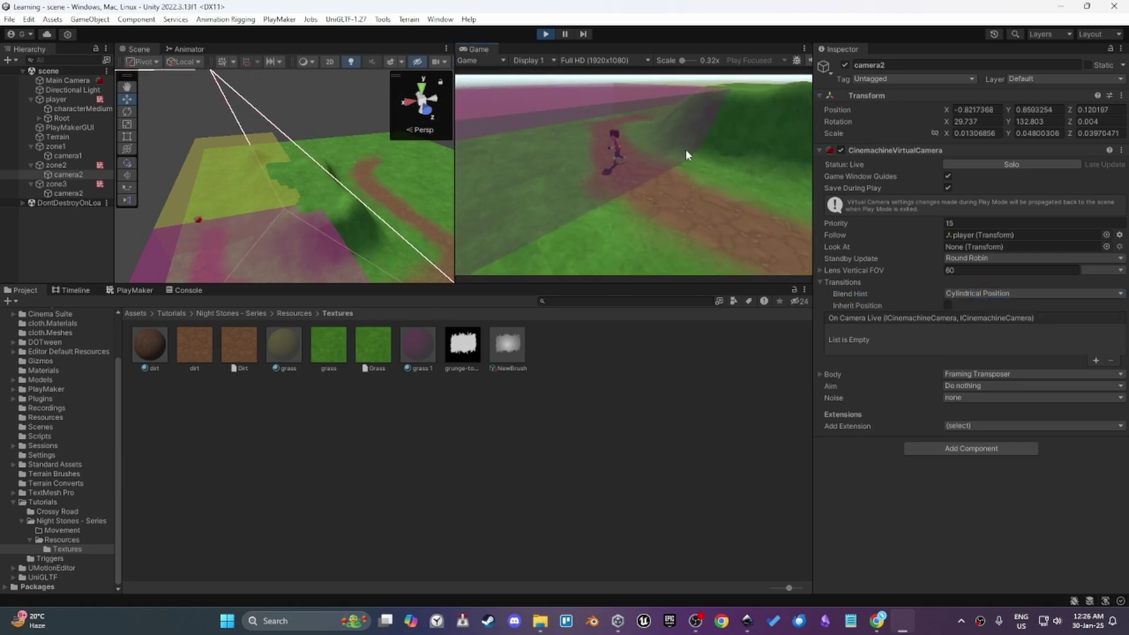
- Hide the zone2 and zone3 boxes by disabling the Mesh Renderer on both objects, and return to the running game
click(71, 193)
click(79, 162)
ctrl+click(65, 184)
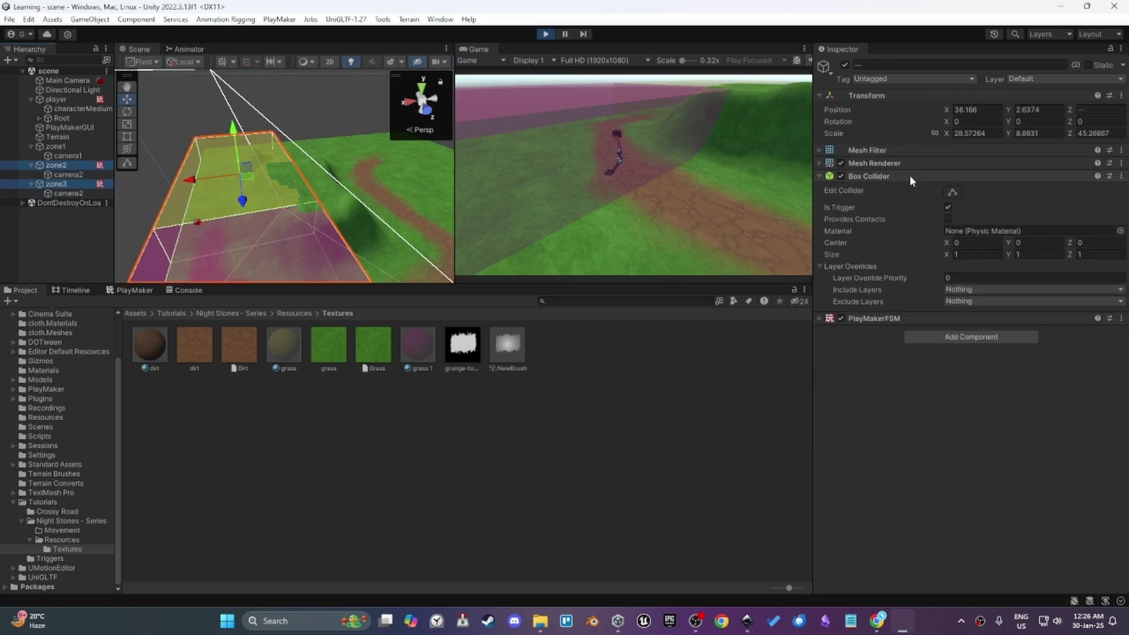
click(603, 209)
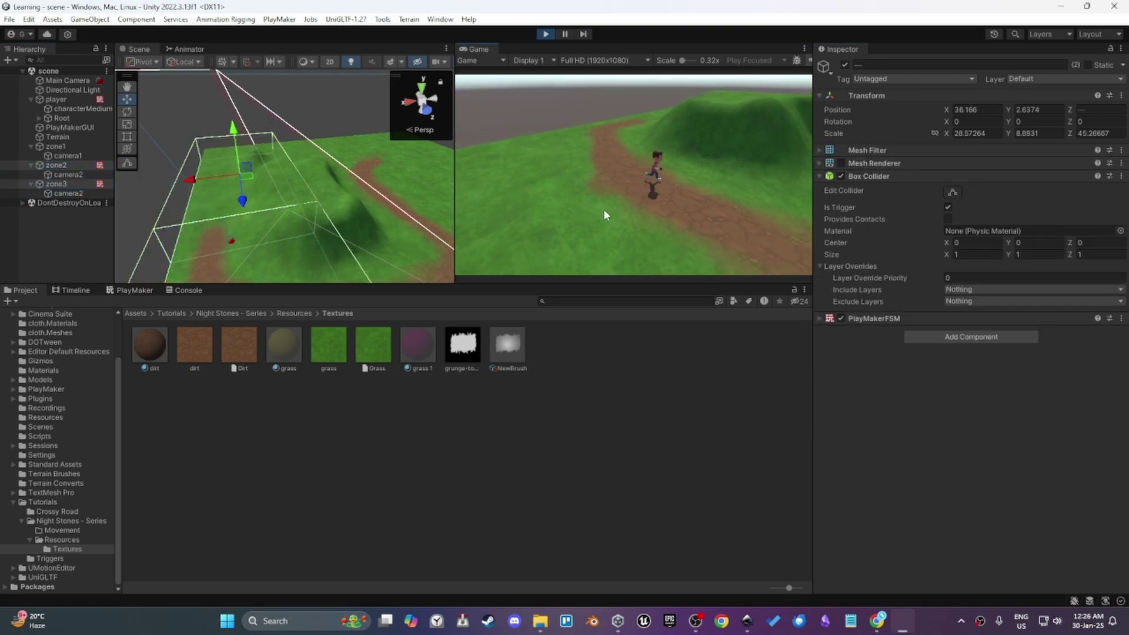